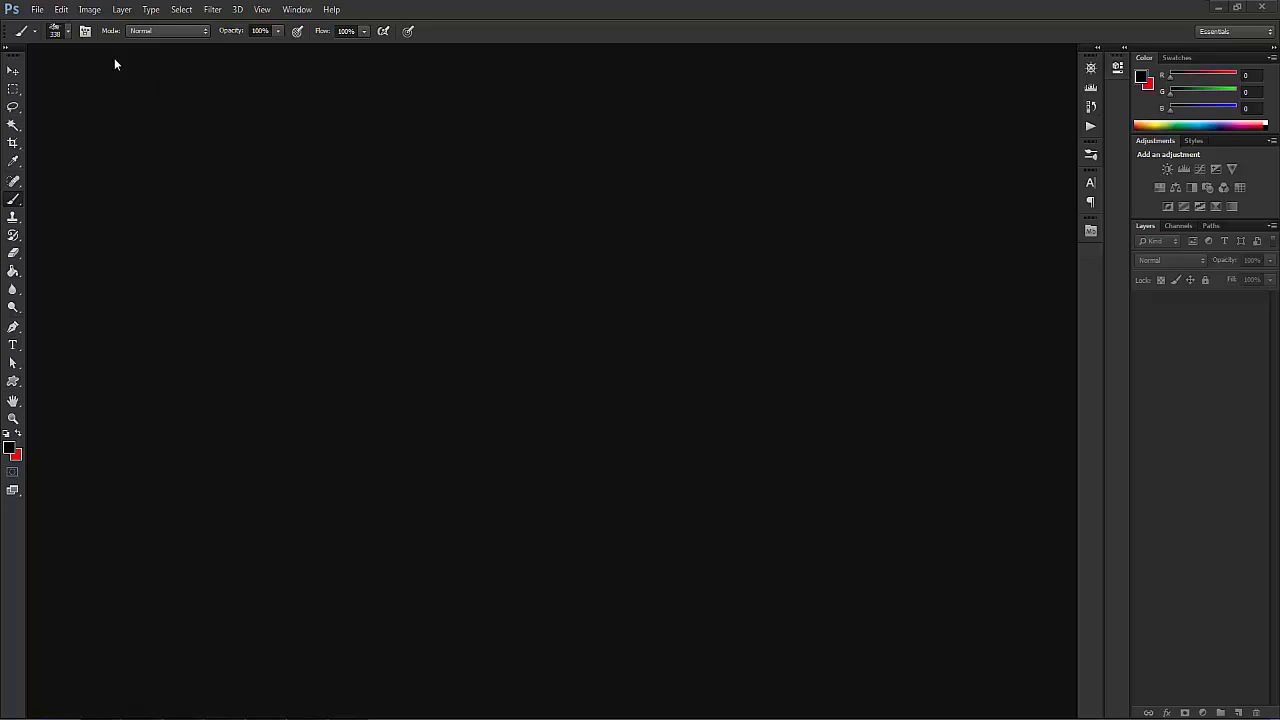
Step: Create a new document from the Film & Video preset at HDV/HDTV 720p/29.97, 1280 x 720 pixels
click(37, 9)
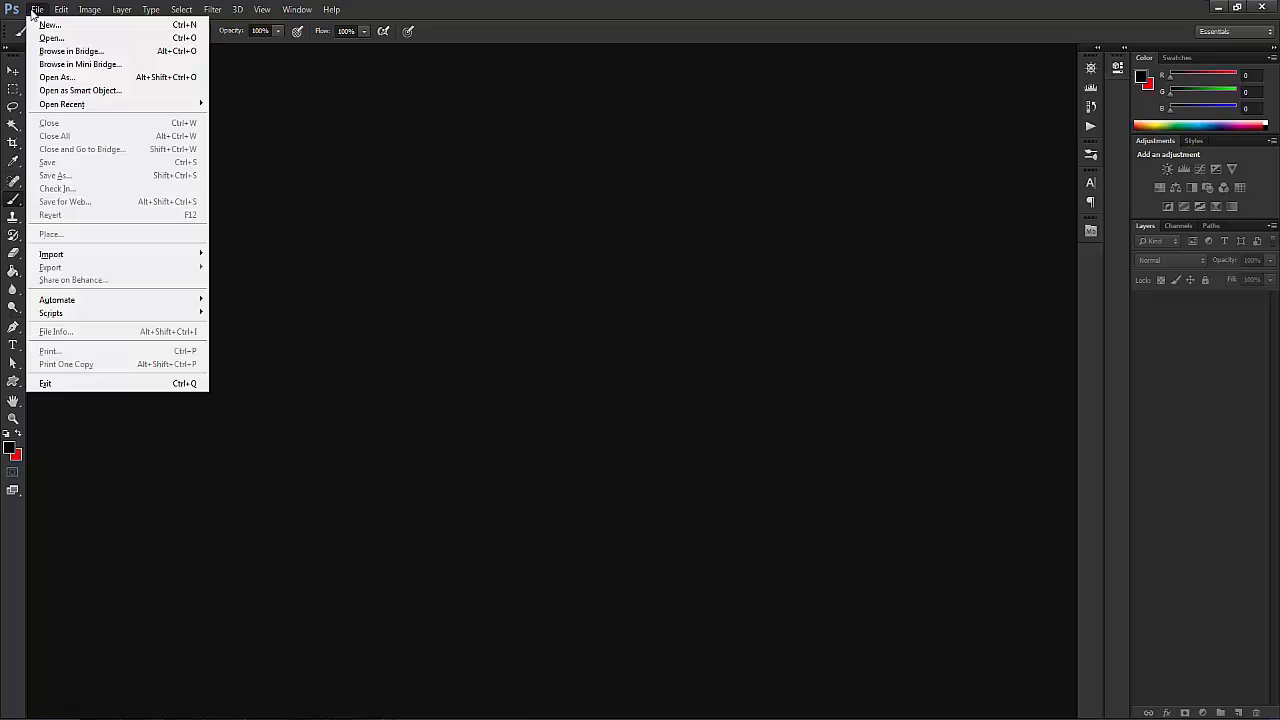
click(80, 25)
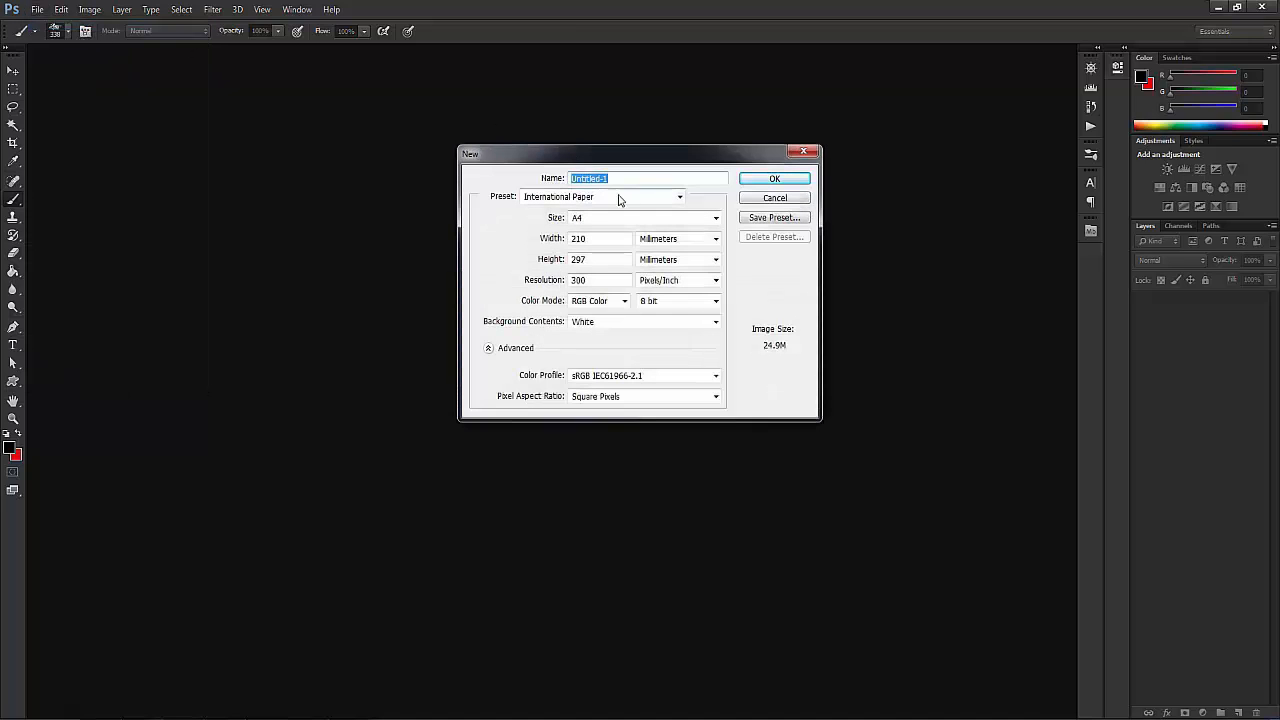
click(619, 197)
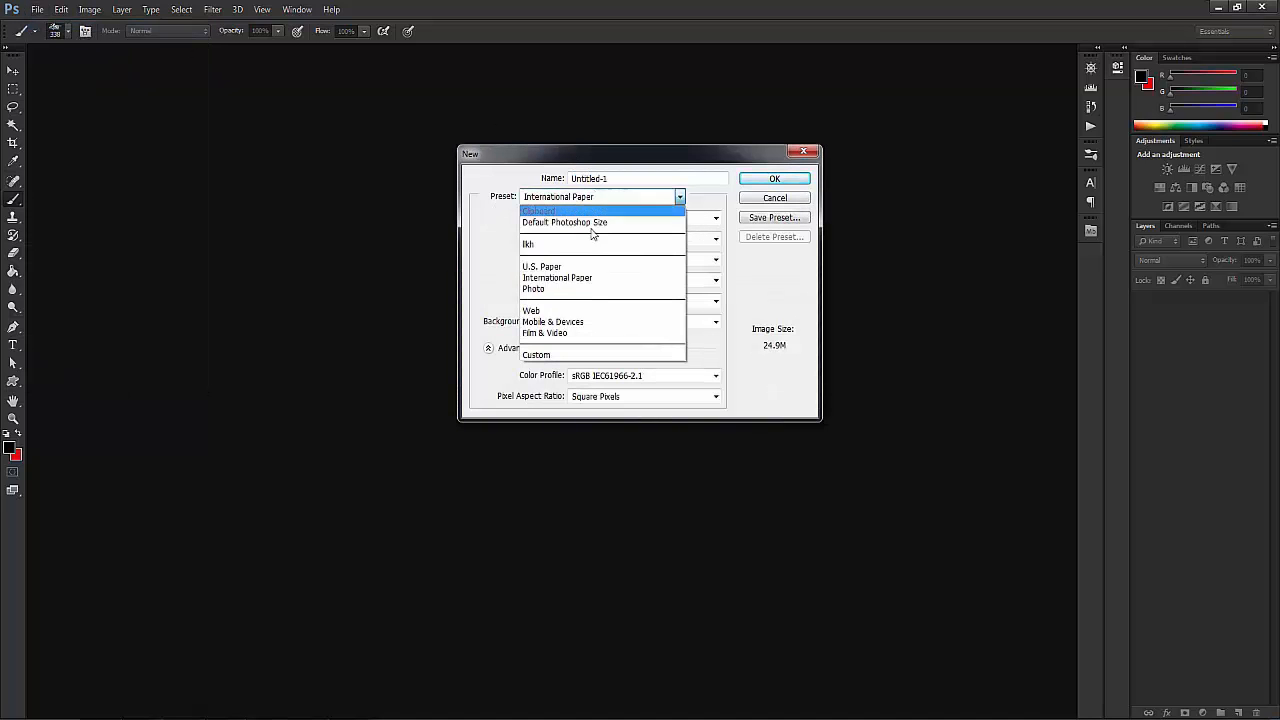
click(580, 335)
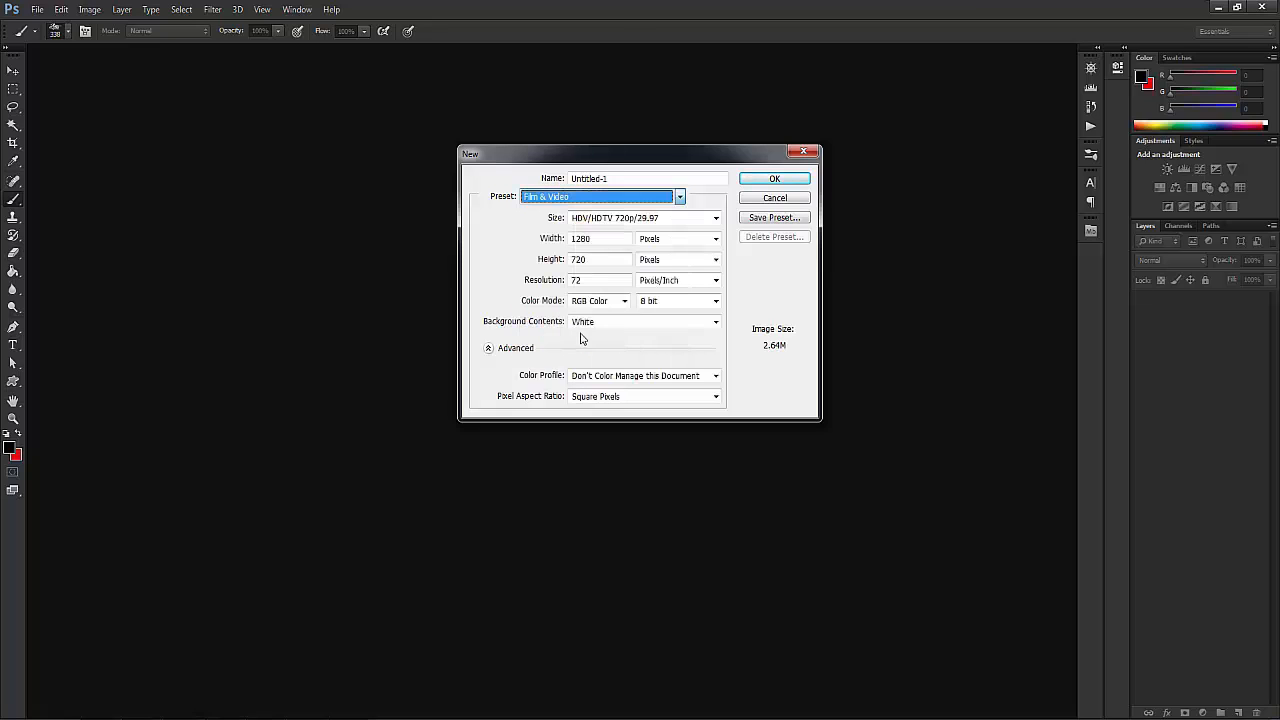
click(615, 219)
click(615, 219)
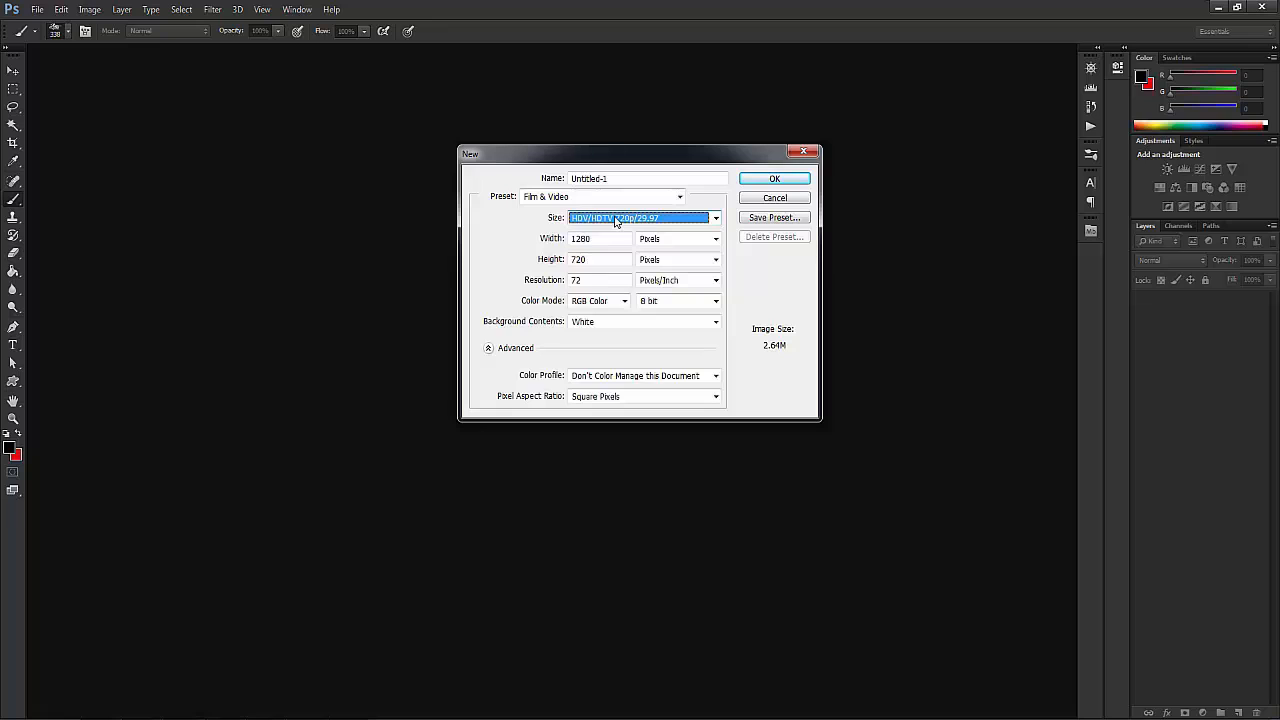
click(596, 219)
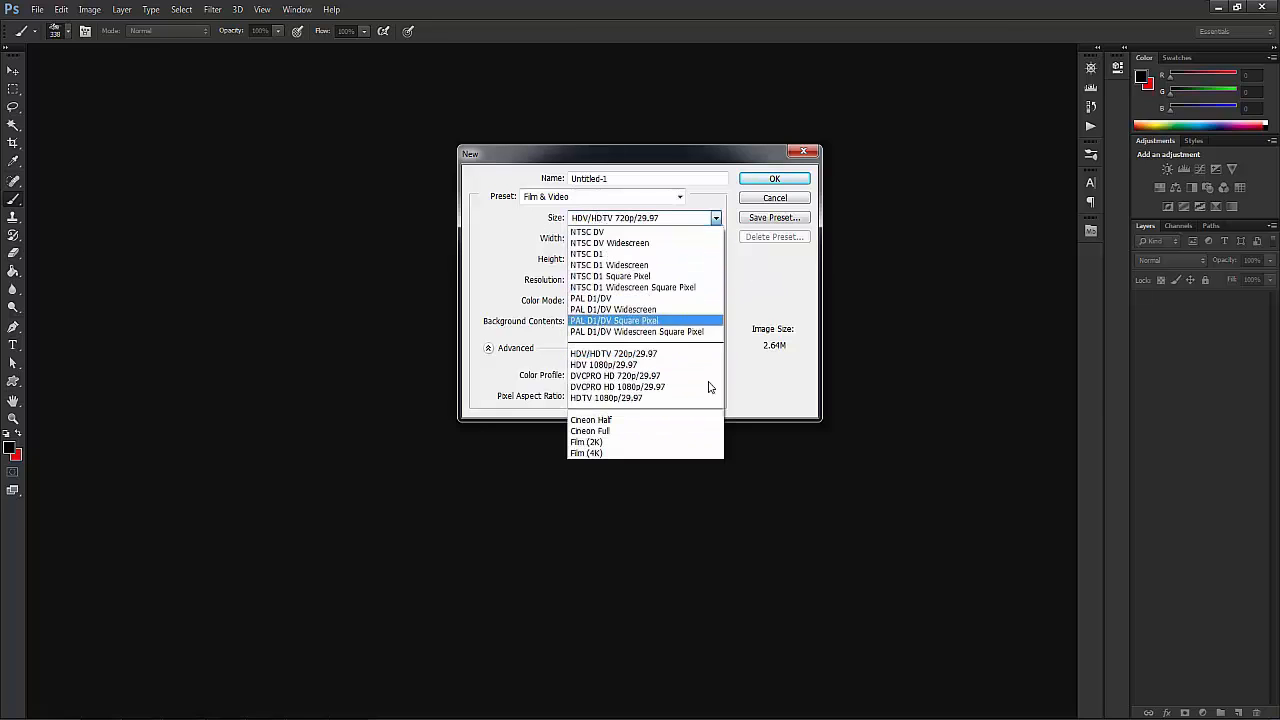
click(684, 355)
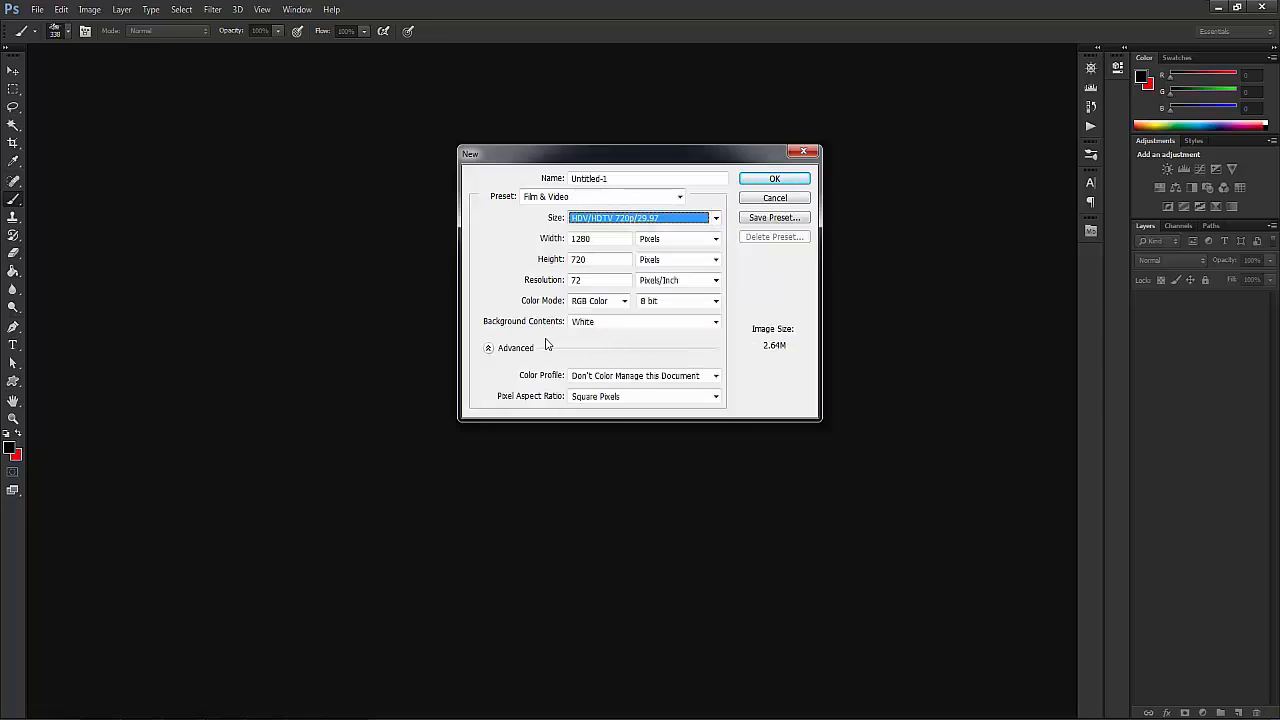
drag(608, 238, 563, 236)
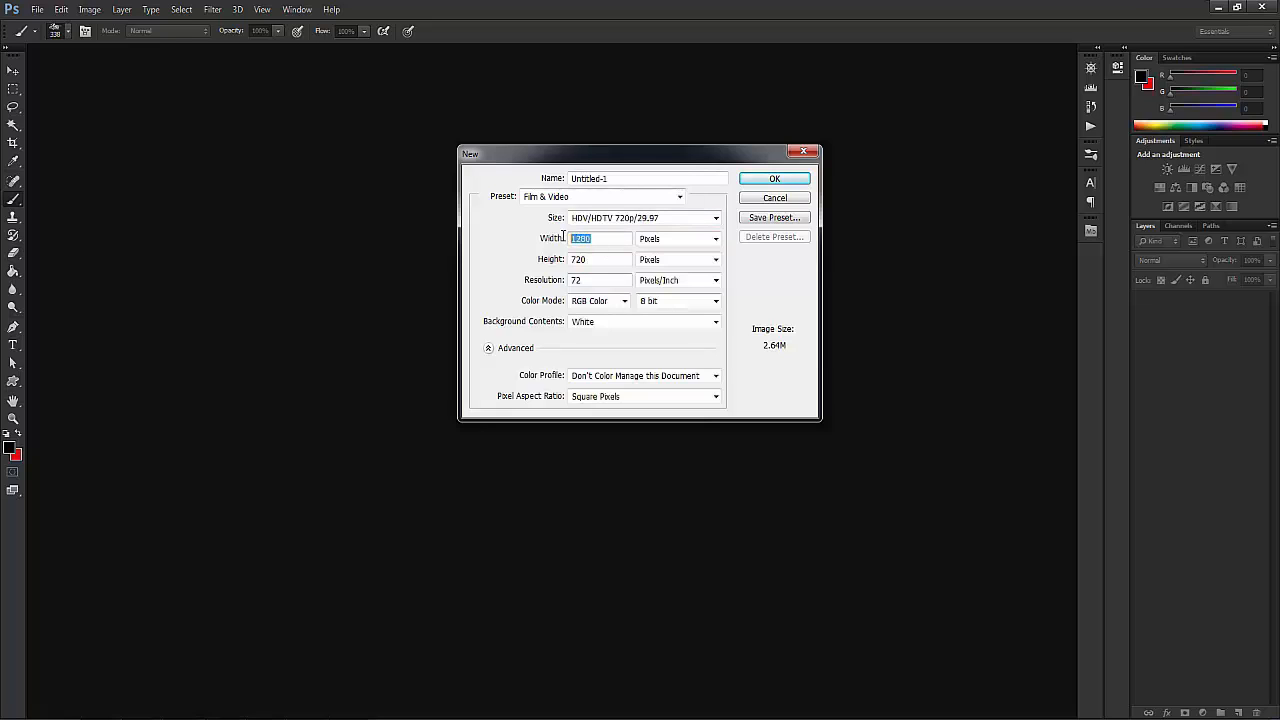
click(762, 180)
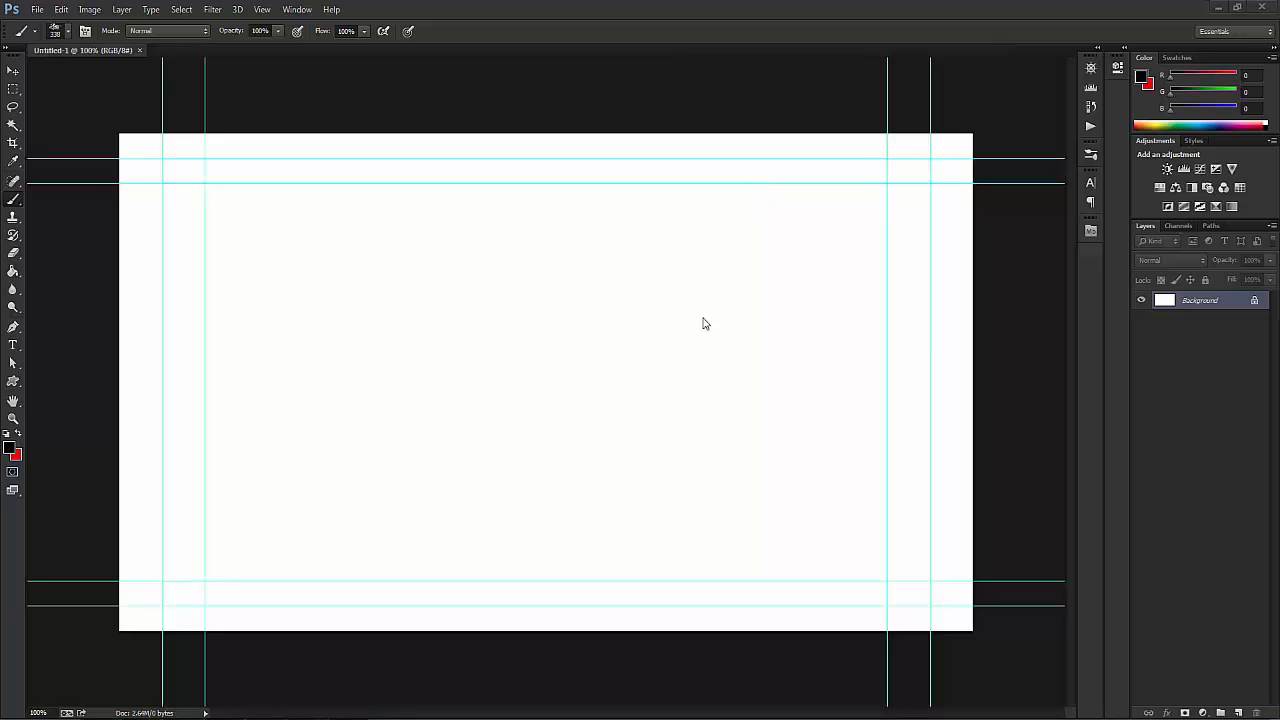
Step: Add the file Video from New folder (13) to the document as a new video layer
click(120, 10)
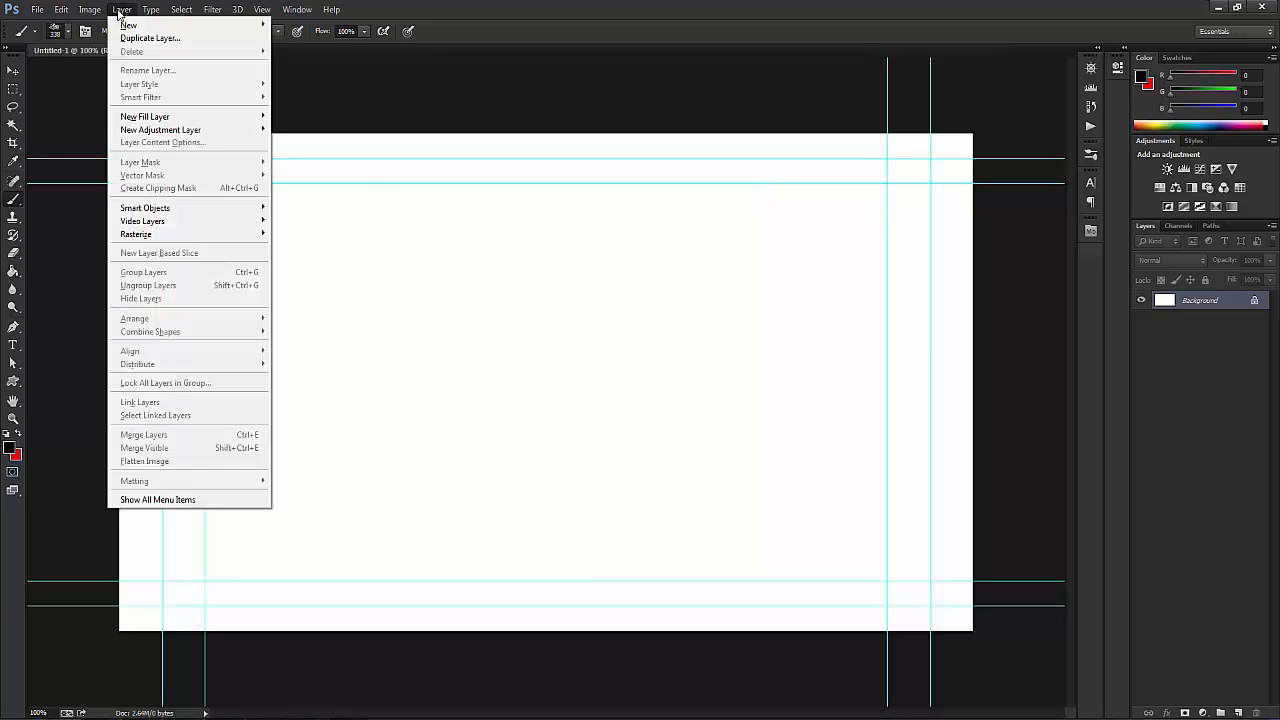
mouse_move(195, 223)
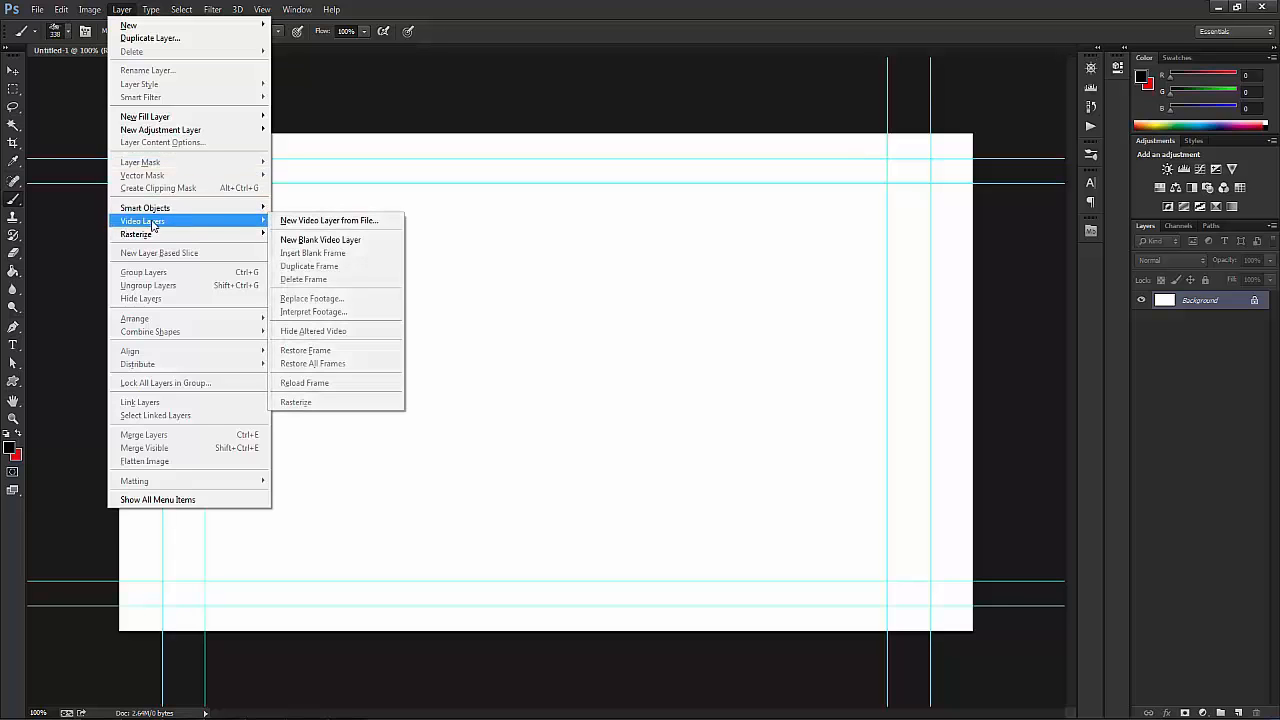
click(339, 222)
click(150, 112)
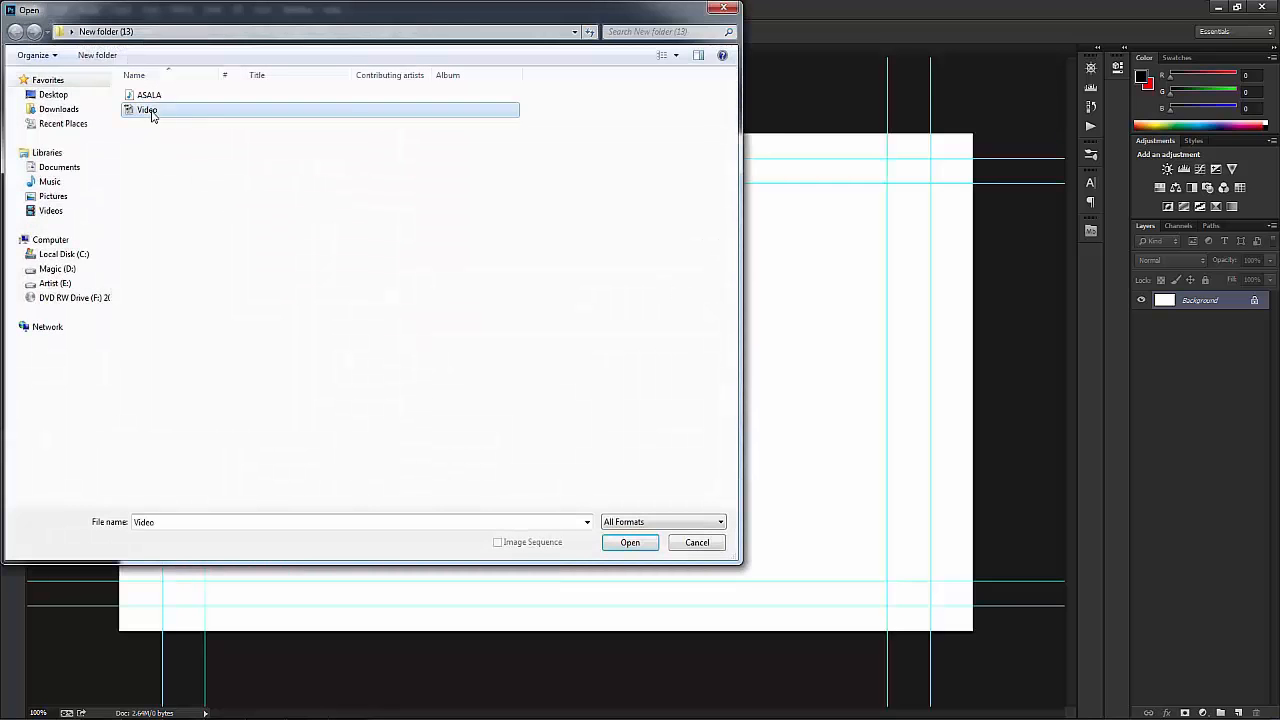
double_click(151, 112)
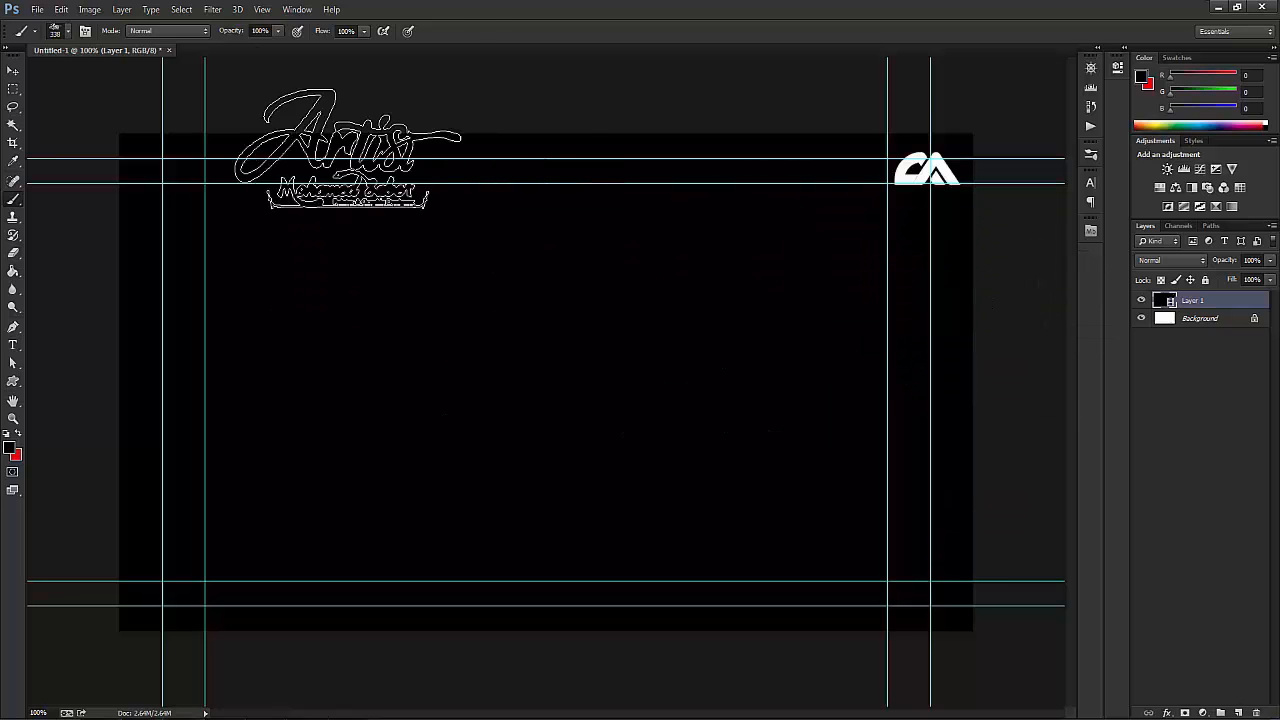
Step: Open the file Video directly as a separate document and return to the Untitled-1 document
click(38, 10)
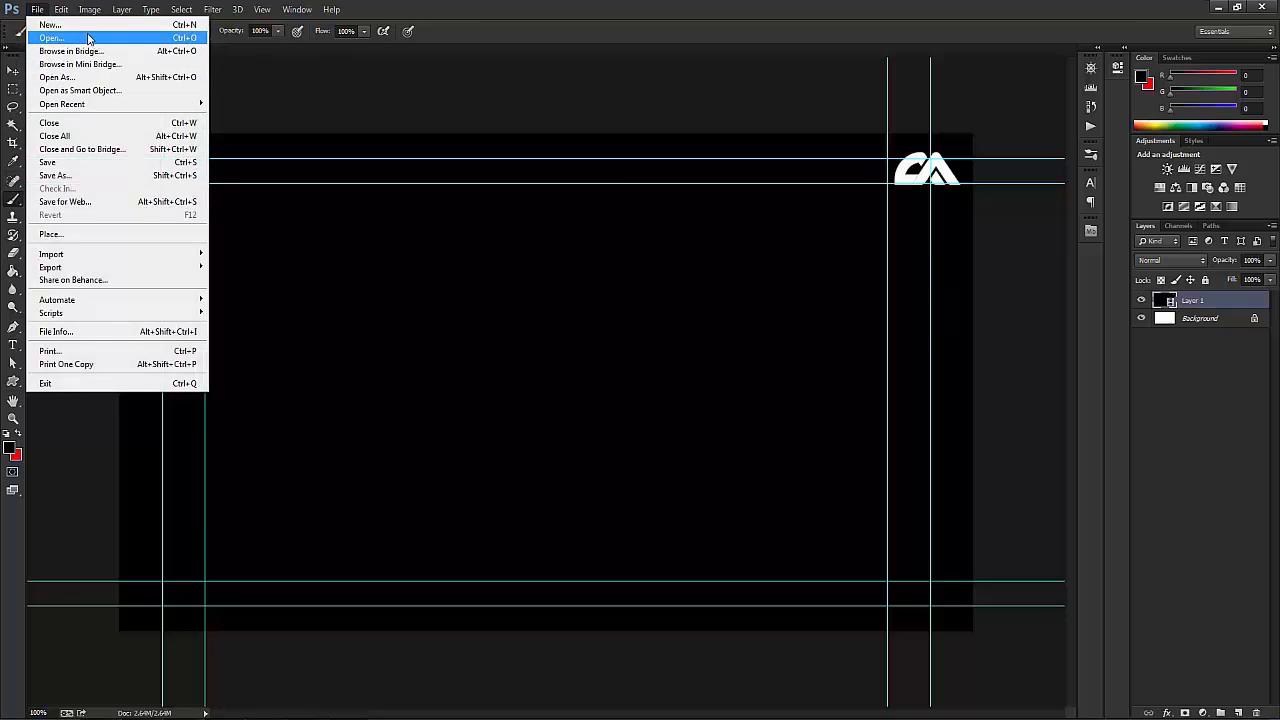
click(88, 38)
click(150, 108)
key(Escape)
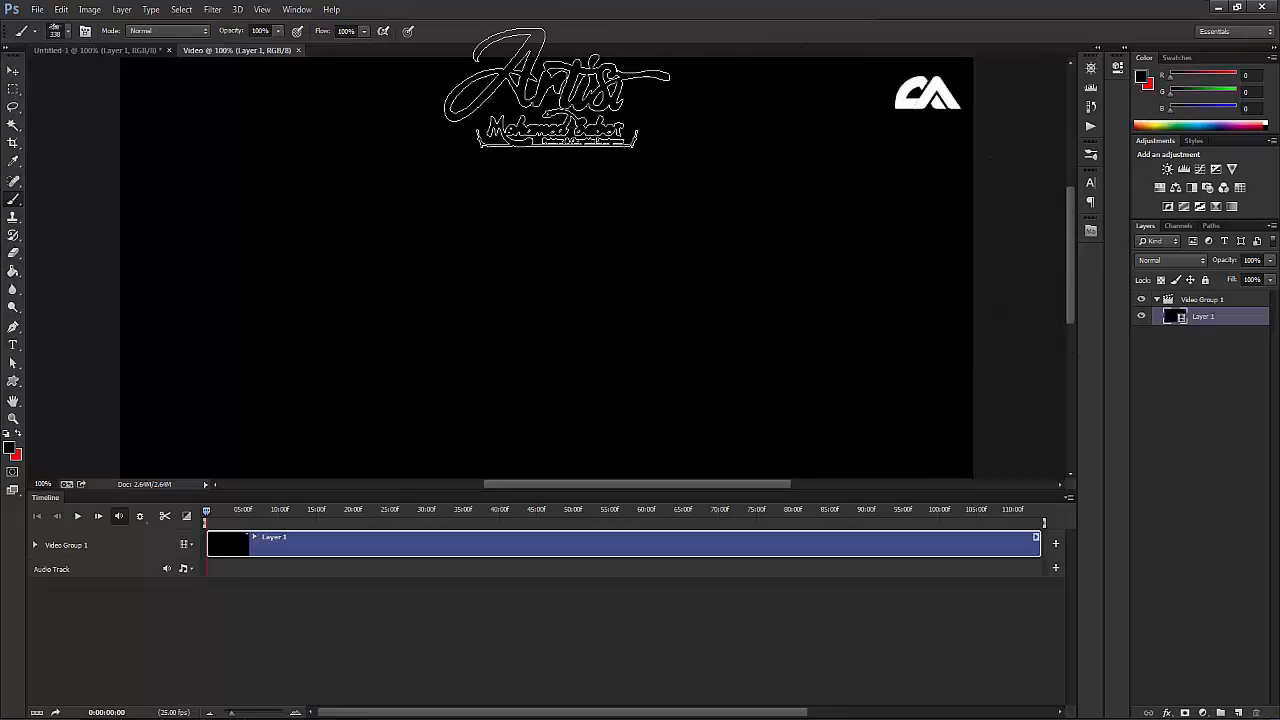
click(85, 48)
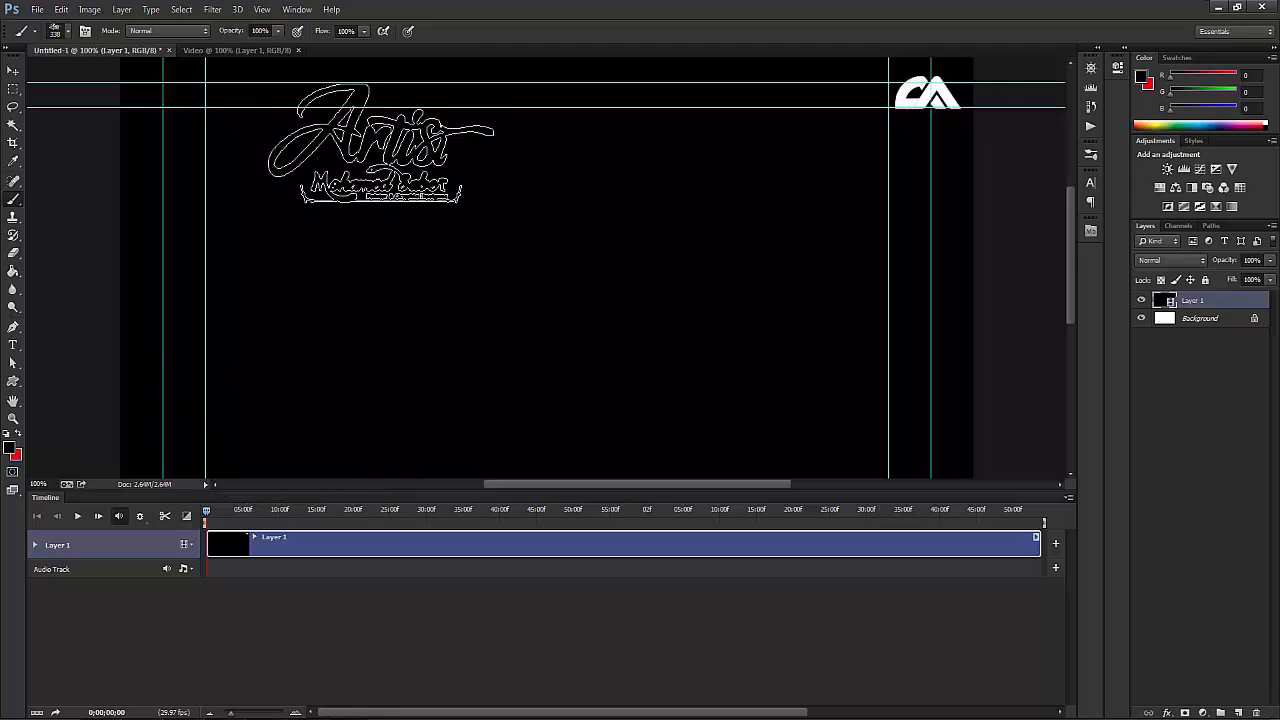
Step: Reduce the height of the Timeline and zoom the canvas out to 77.88% so the whole frame fits
click(291, 12)
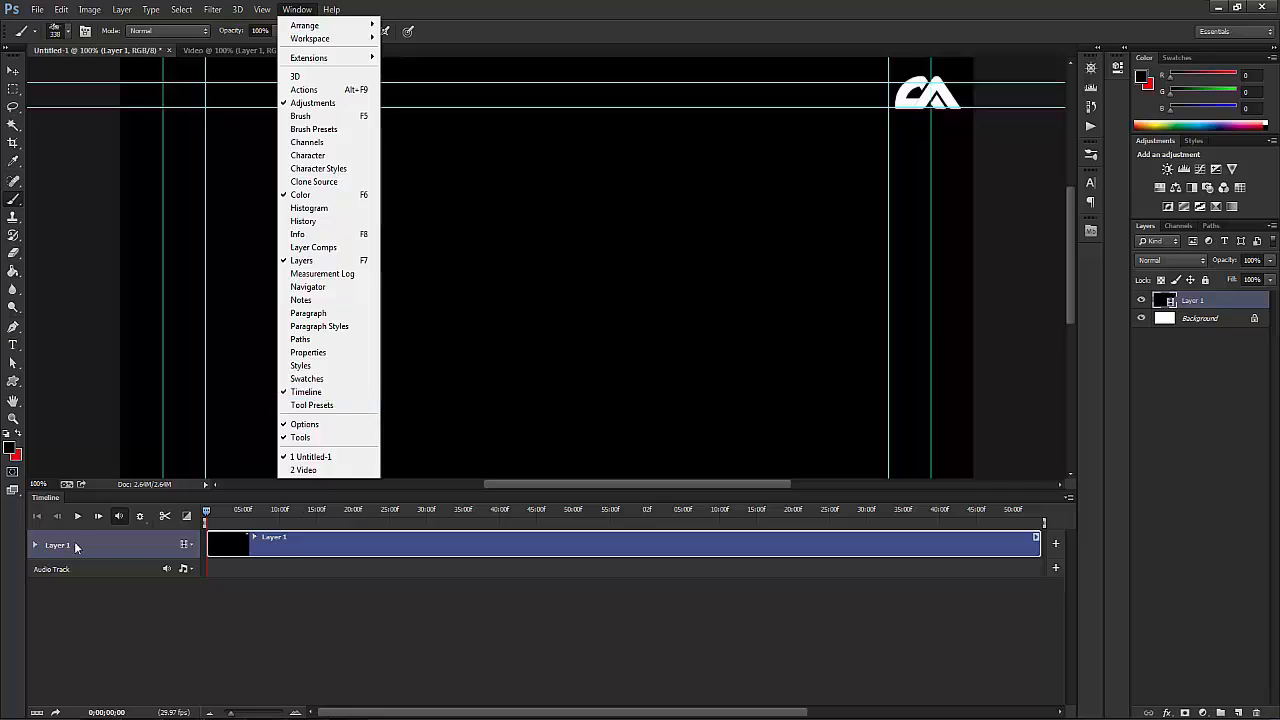
click(606, 505)
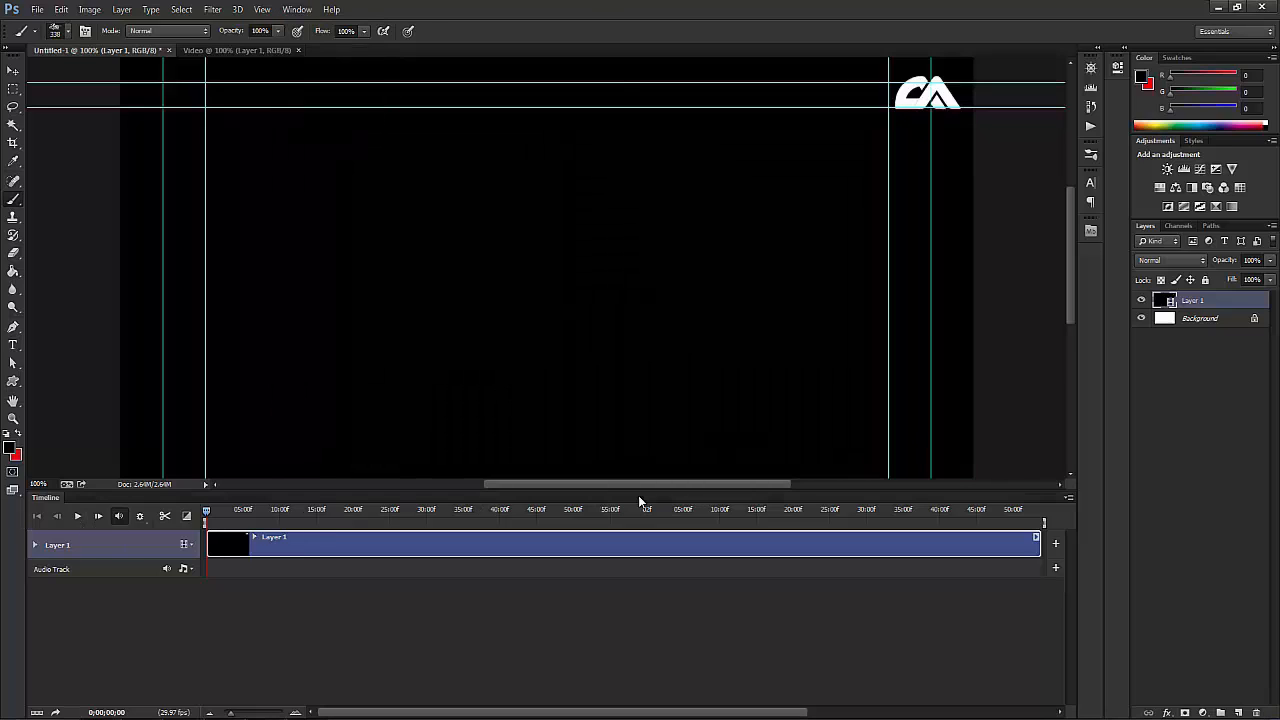
drag(644, 491, 649, 560)
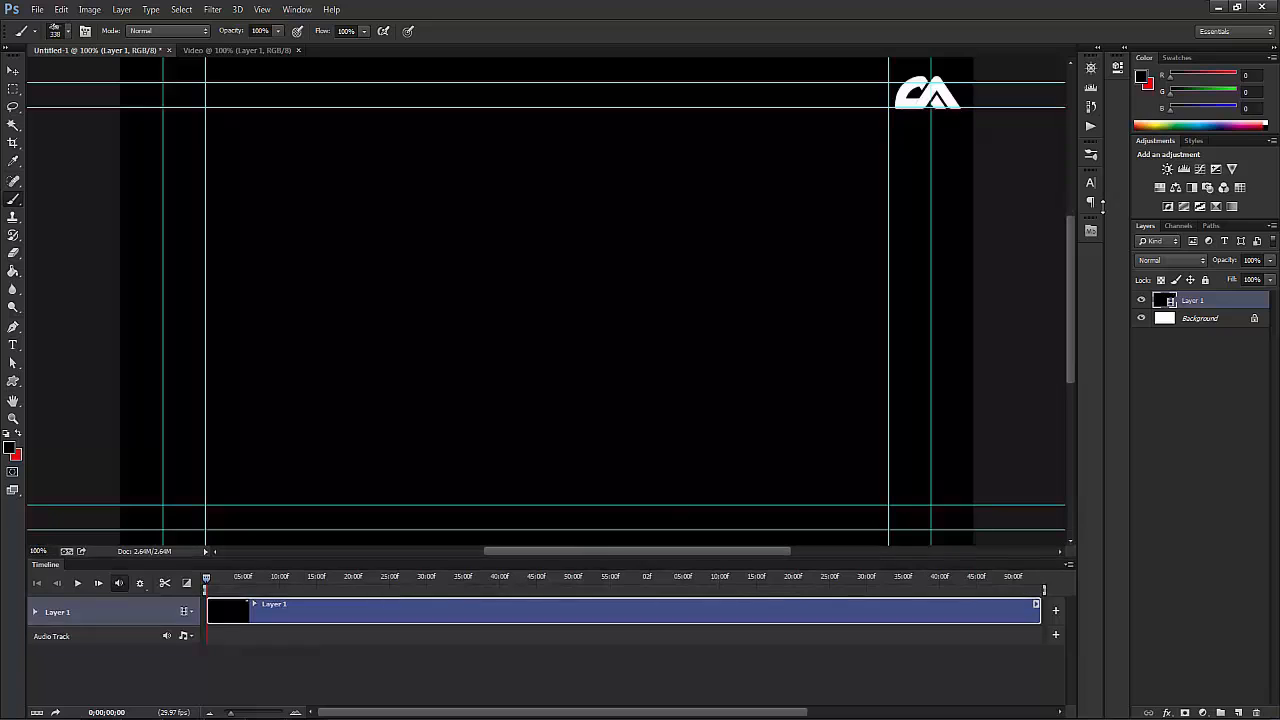
click(1091, 68)
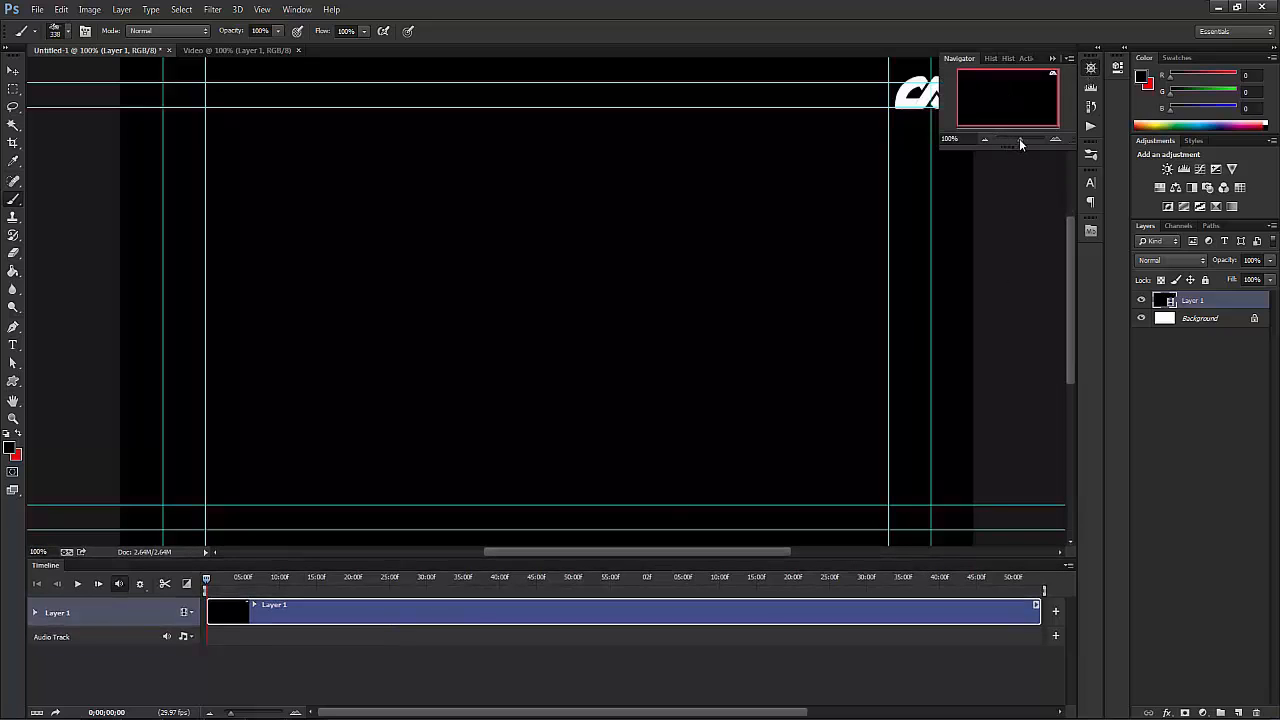
click(1019, 138)
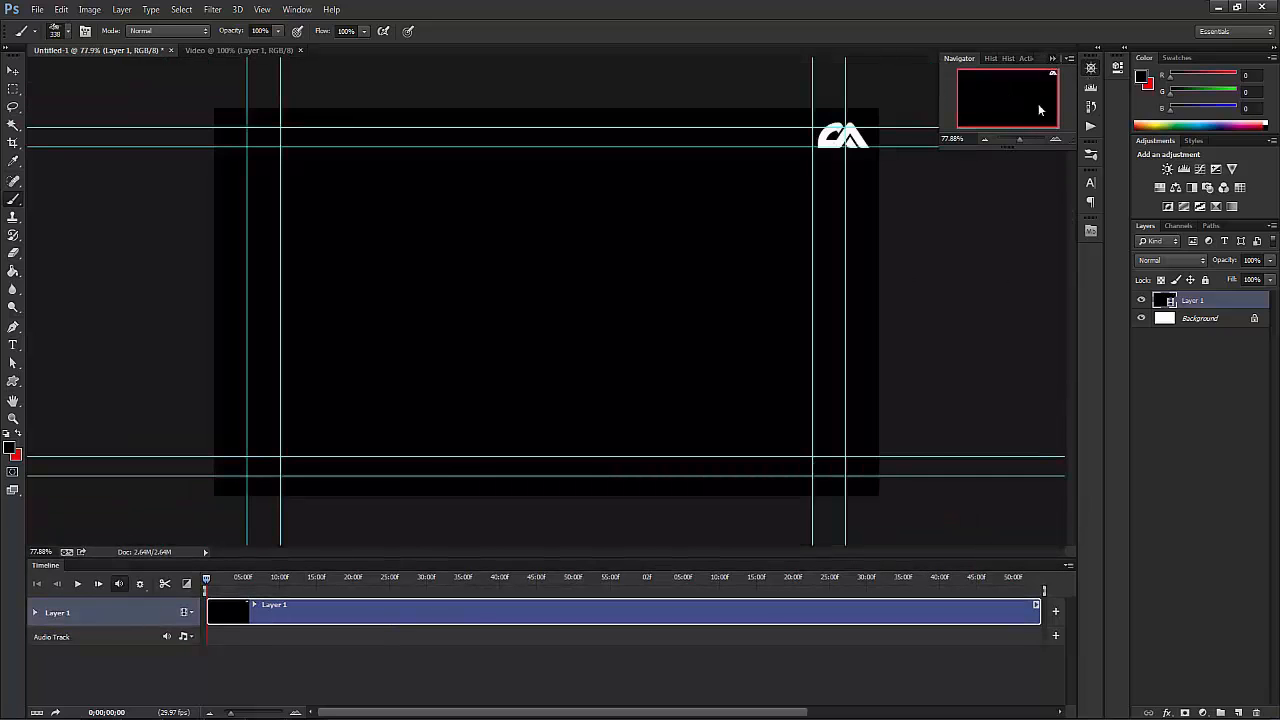
click(1091, 68)
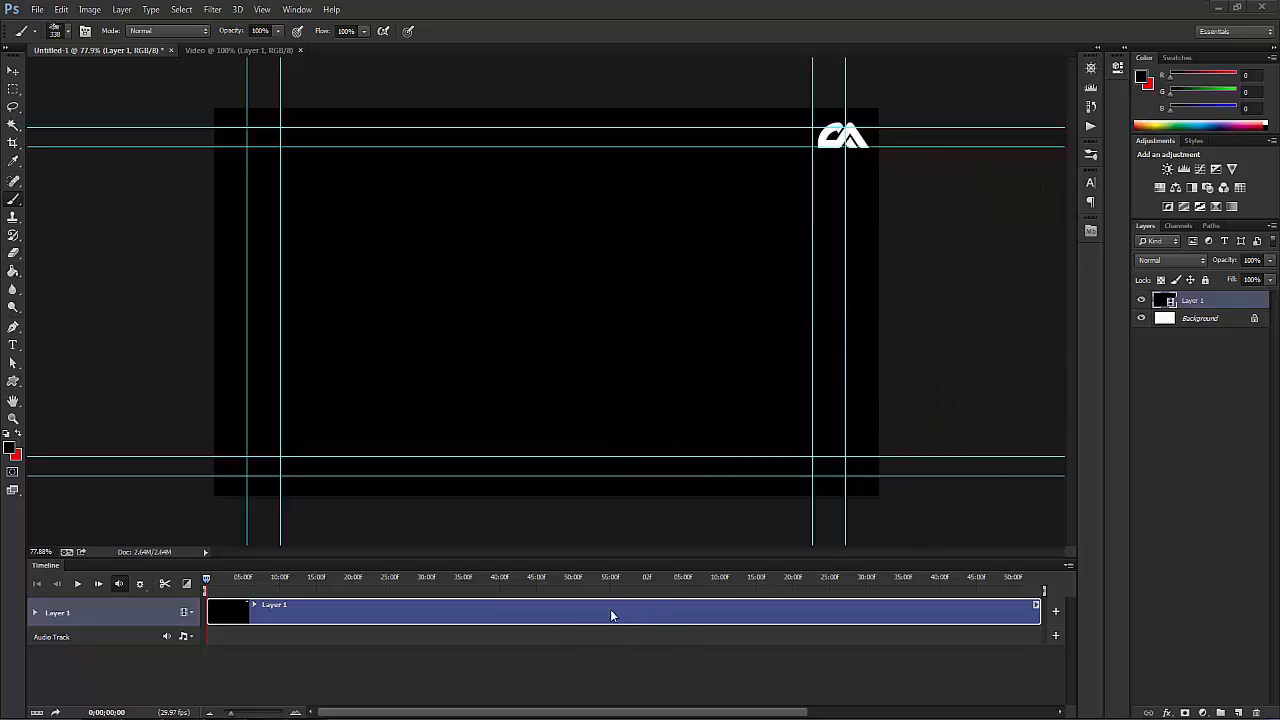
Step: Check Layer 1 by toggling its visibility and preview the first seconds of the video in the Timeline
click(1141, 300)
click(1141, 300)
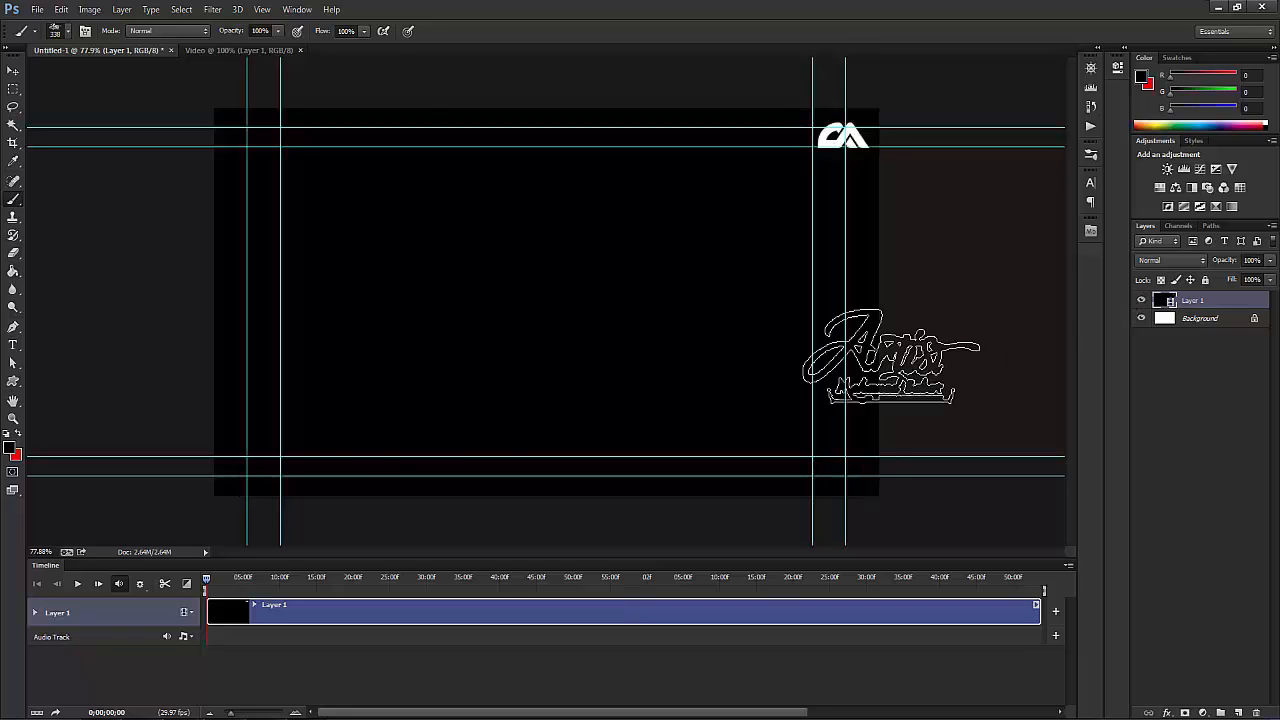
click(77, 585)
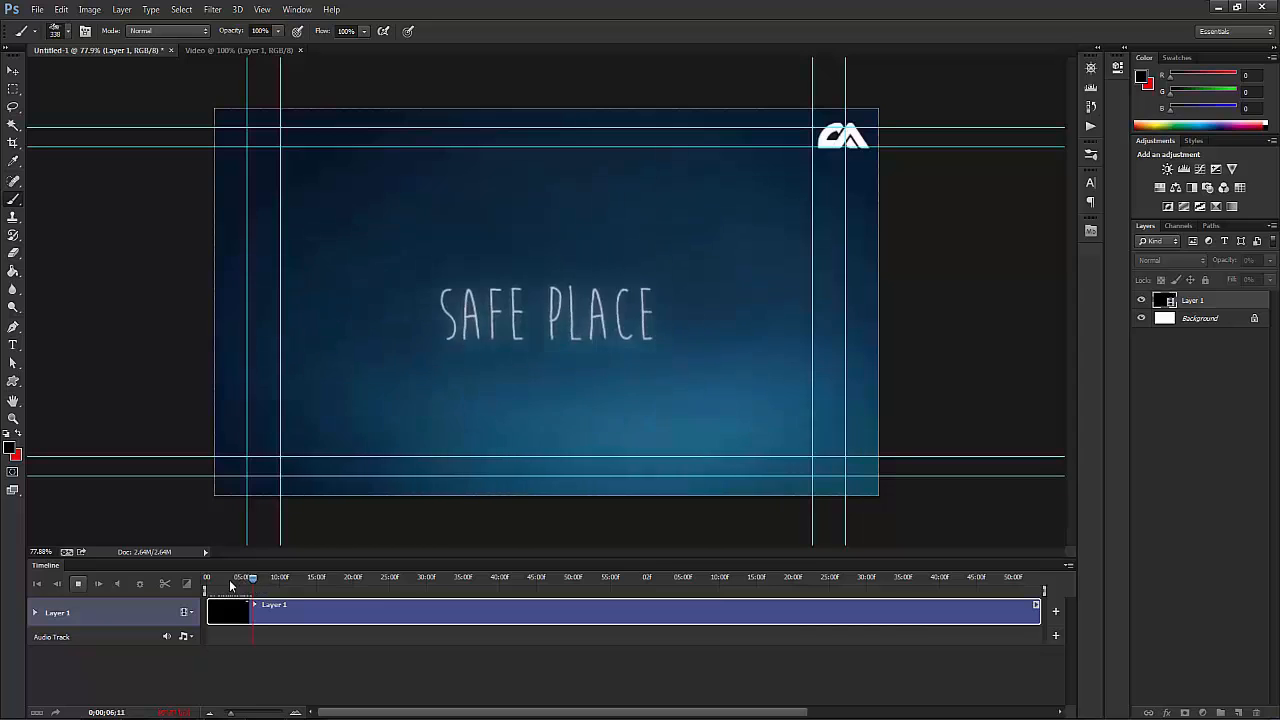
click(78, 585)
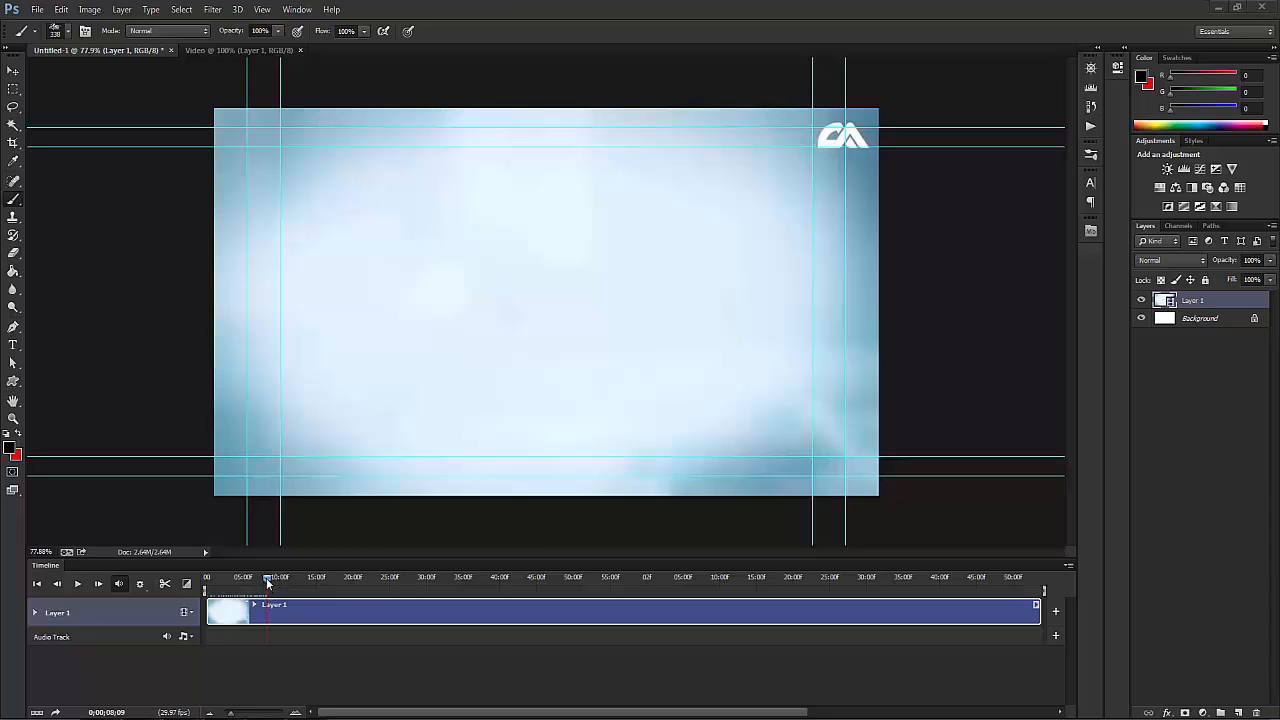
Step: Split the Layer 1 clip at 0;00;17;13 and check the two resulting layers by toggling their visibility
drag(268, 583, 333, 618)
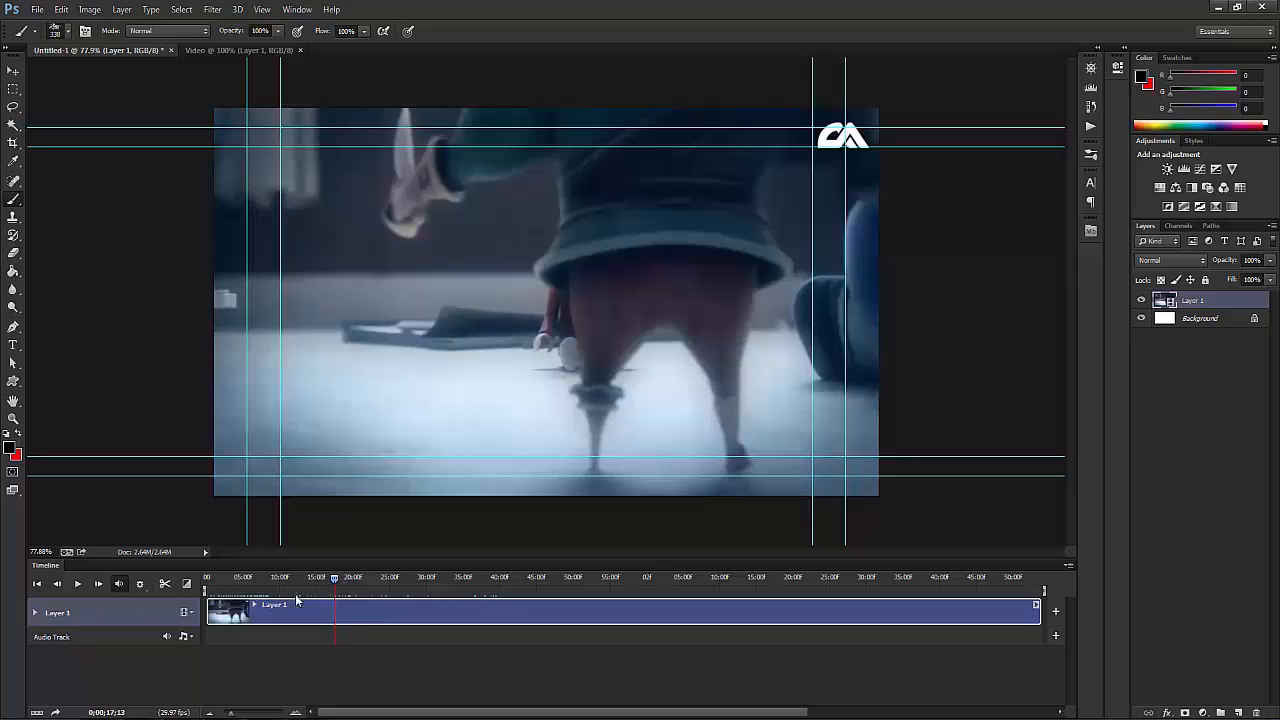
click(166, 586)
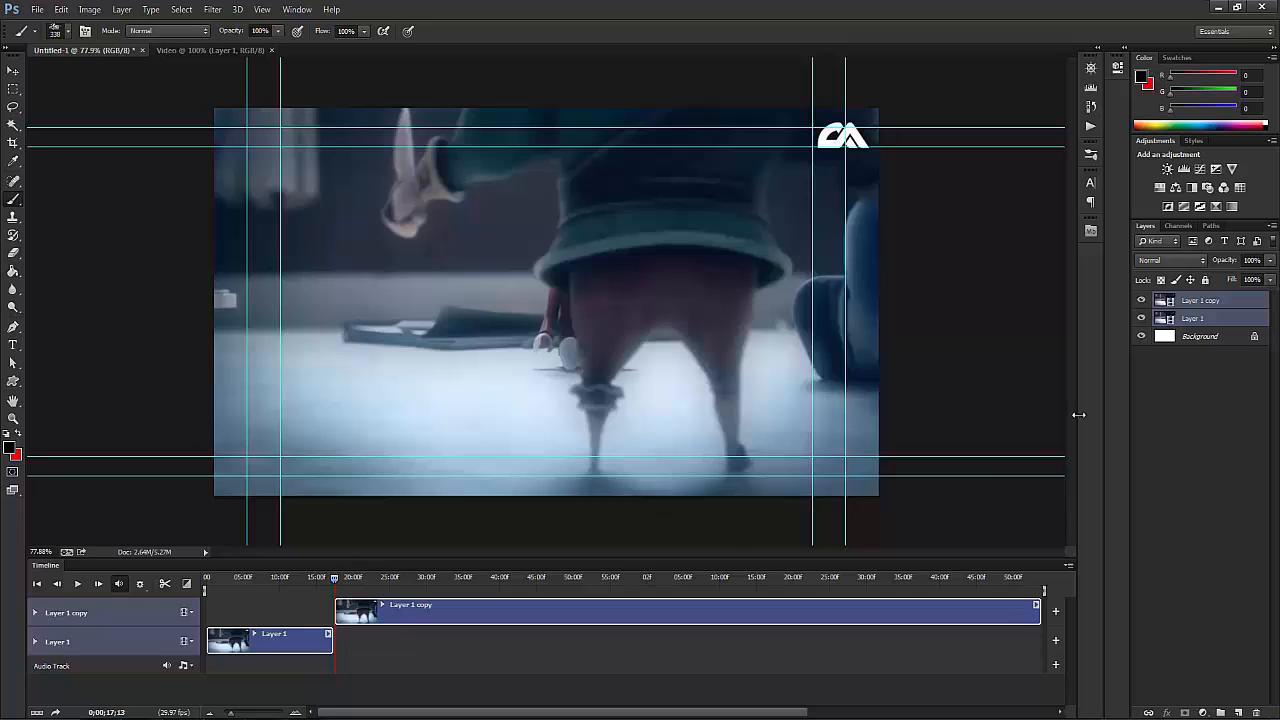
click(1141, 300)
click(1141, 300)
click(1141, 320)
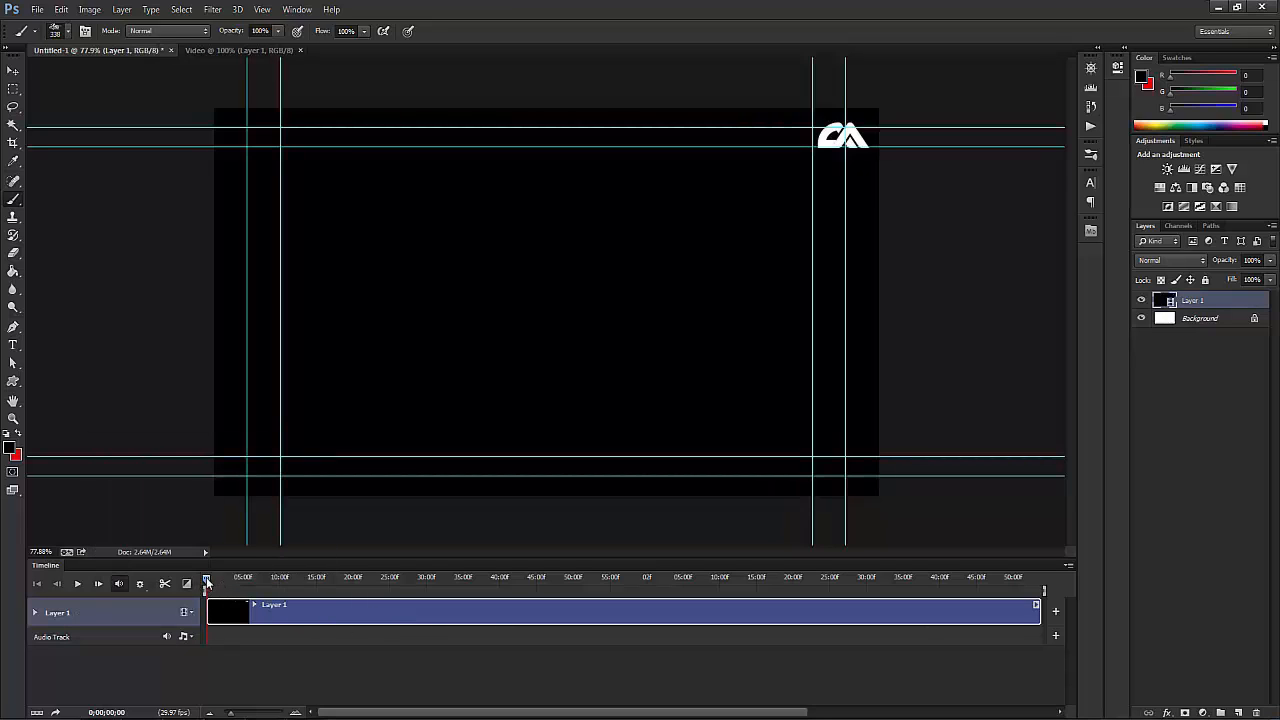
Step: Try trimming the beginning of the Layer 1 clip to about 26 seconds and scrub back through the Timeline
drag(207, 583, 345, 585)
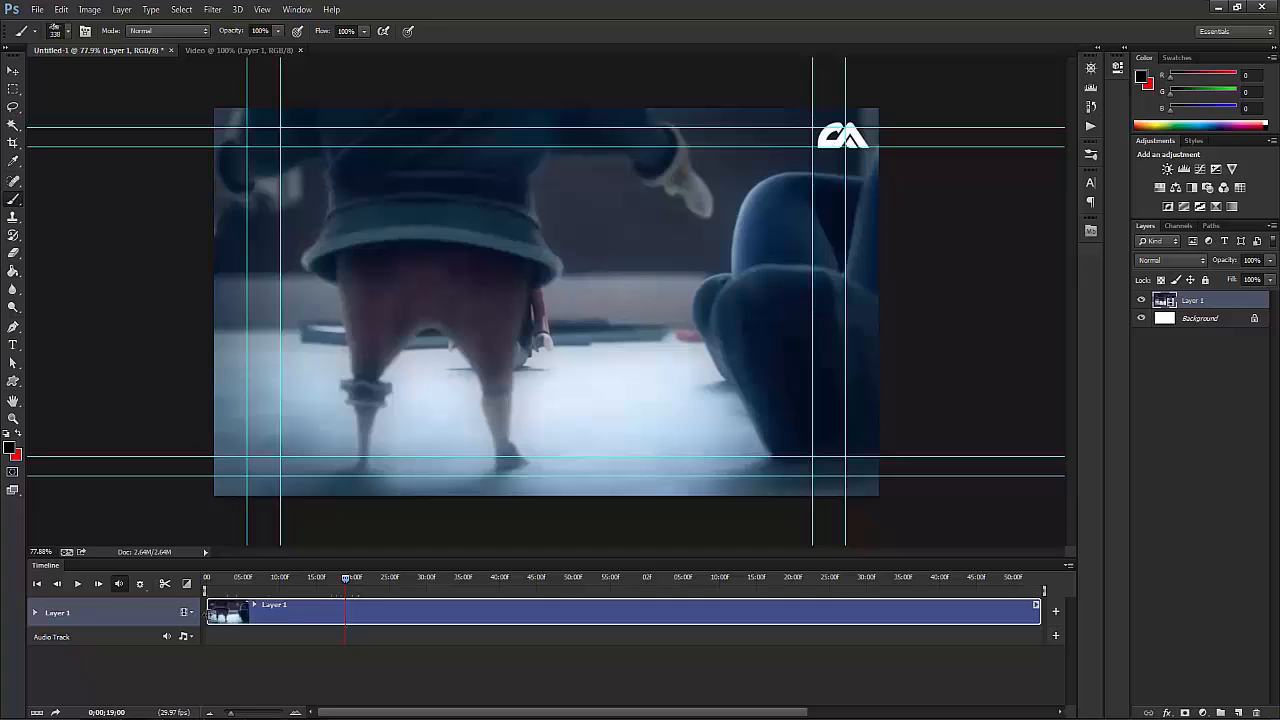
drag(208, 612, 396, 627)
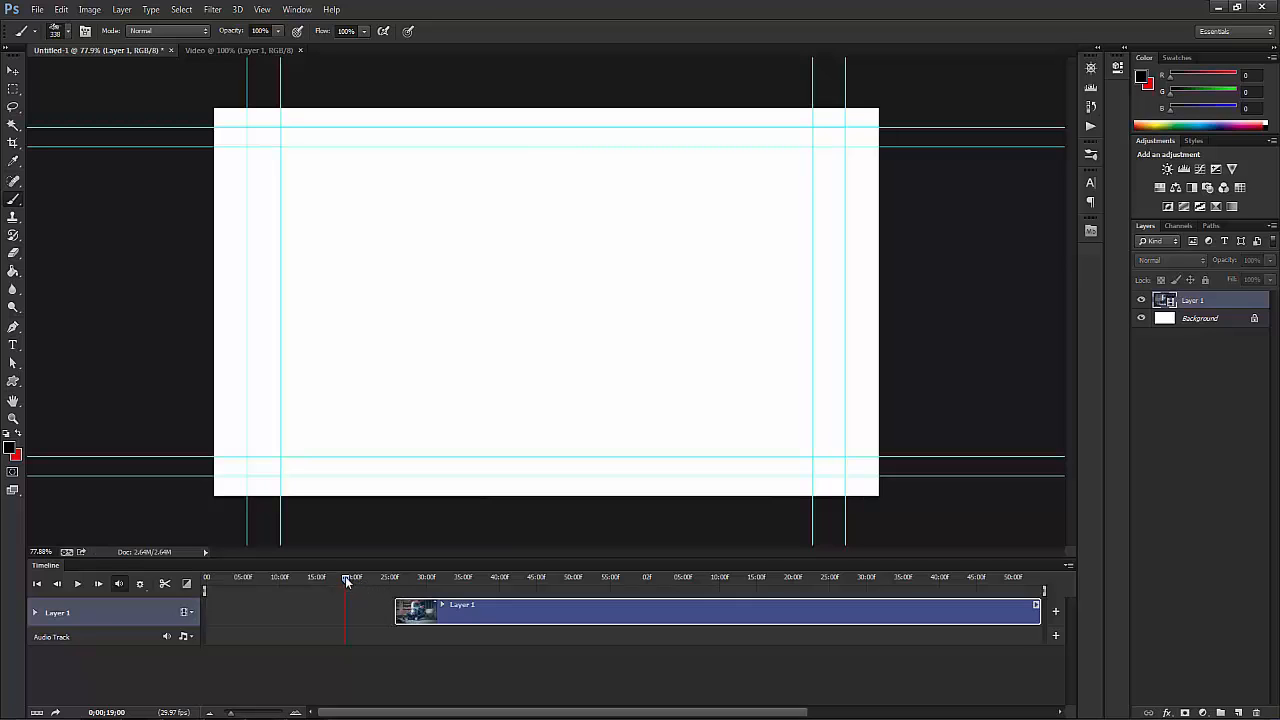
drag(344, 582, 207, 621)
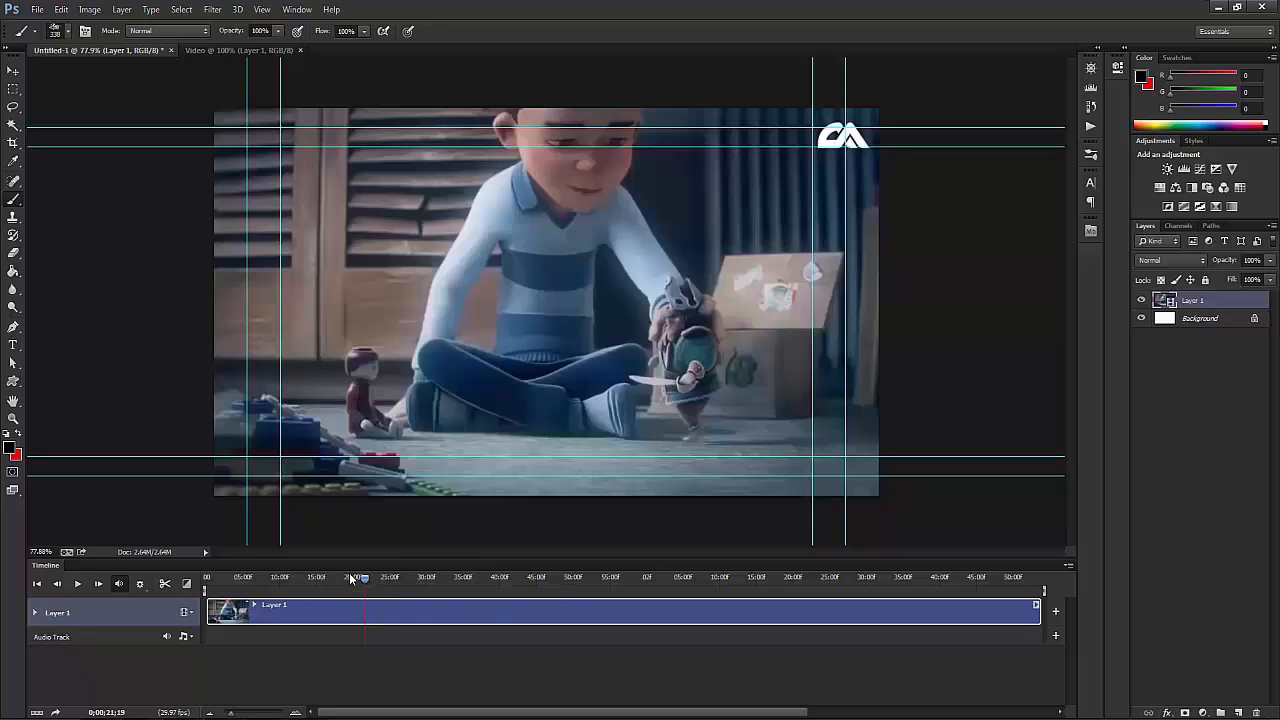
Step: Scrub the playhead back to 0;00;19;00 and preview the video from there, pausing and resuming playback
drag(365, 585, 305, 590)
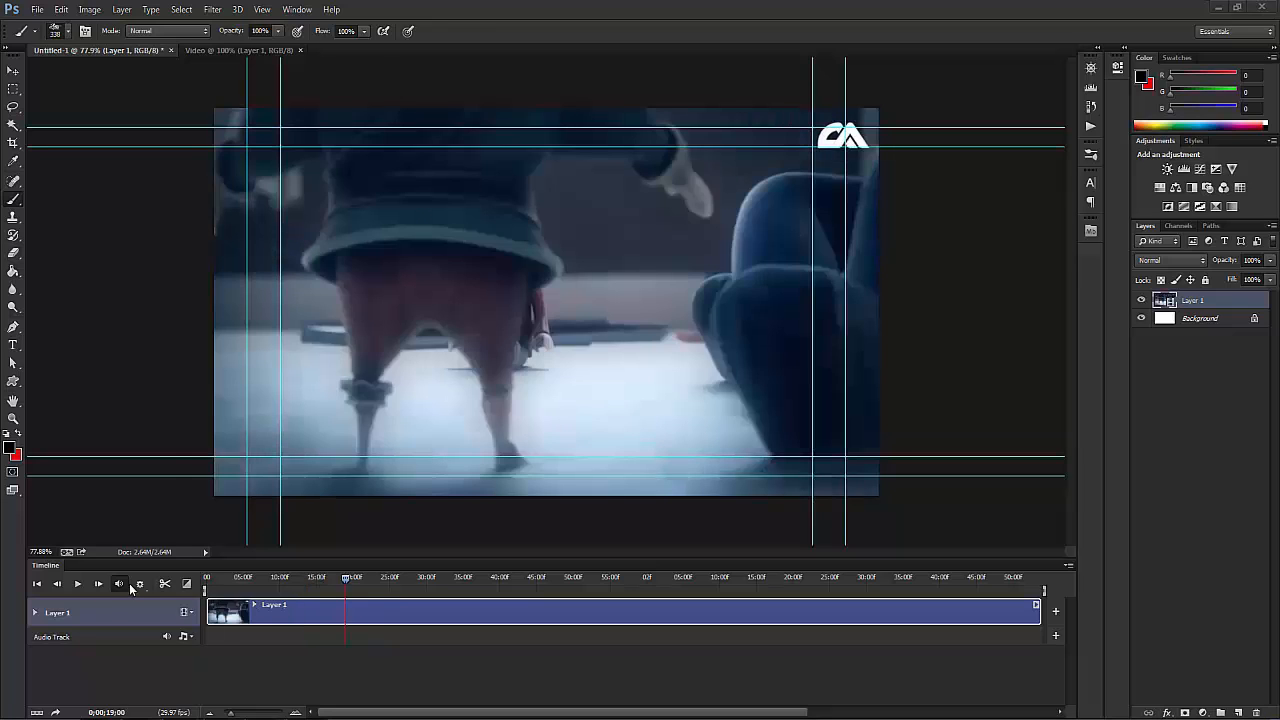
click(79, 585)
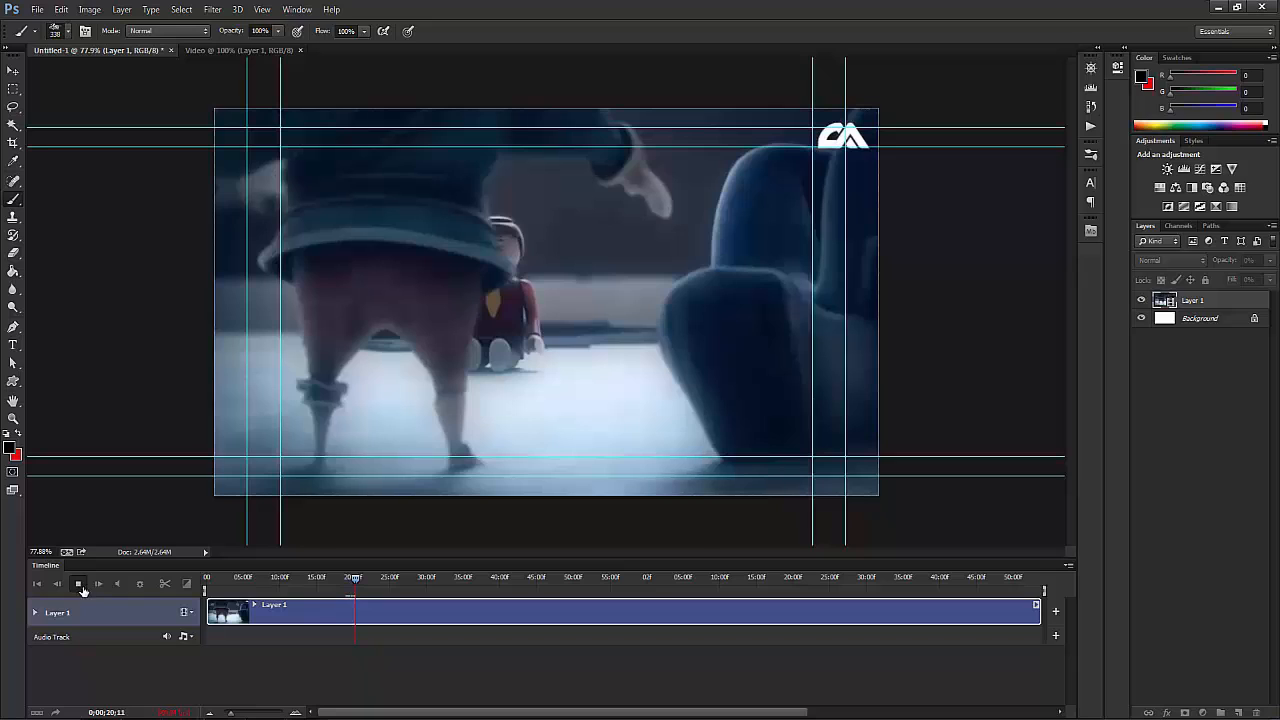
click(81, 589)
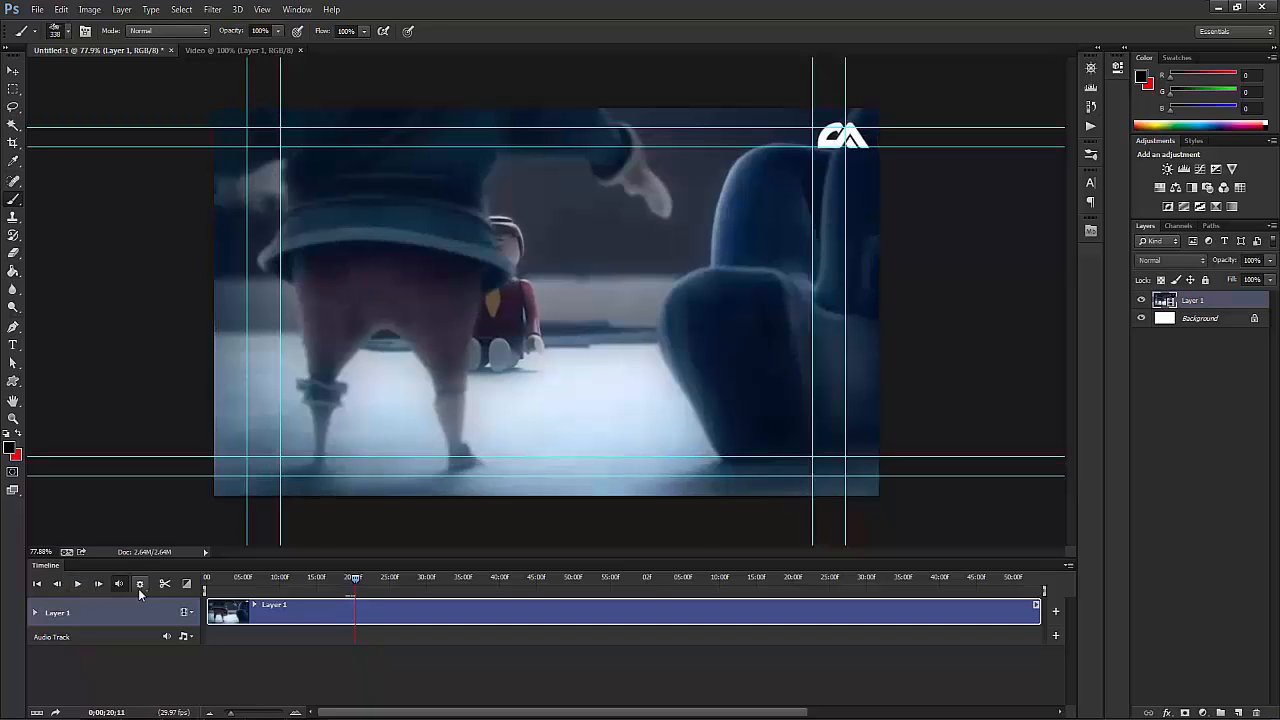
click(80, 586)
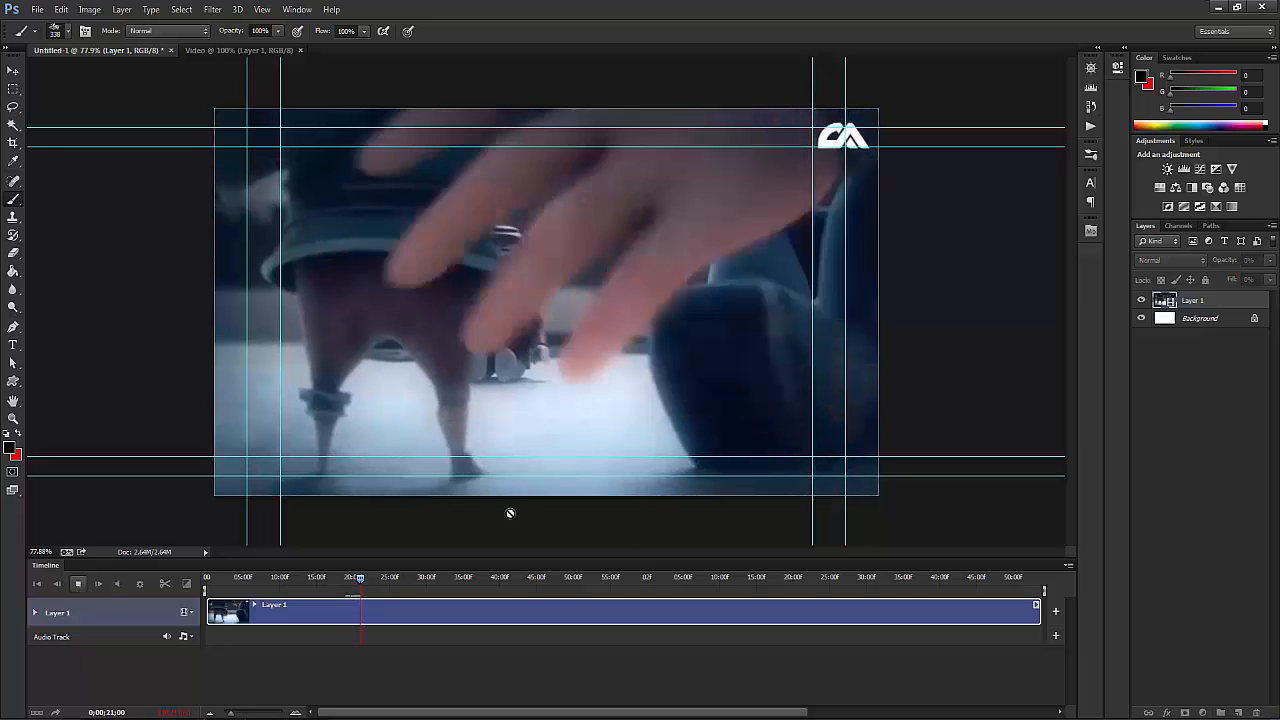
Step: Stop playback, set the Layer 1 clip's duration to 64.35 s and trim its end further to 57.72 s
click(78, 587)
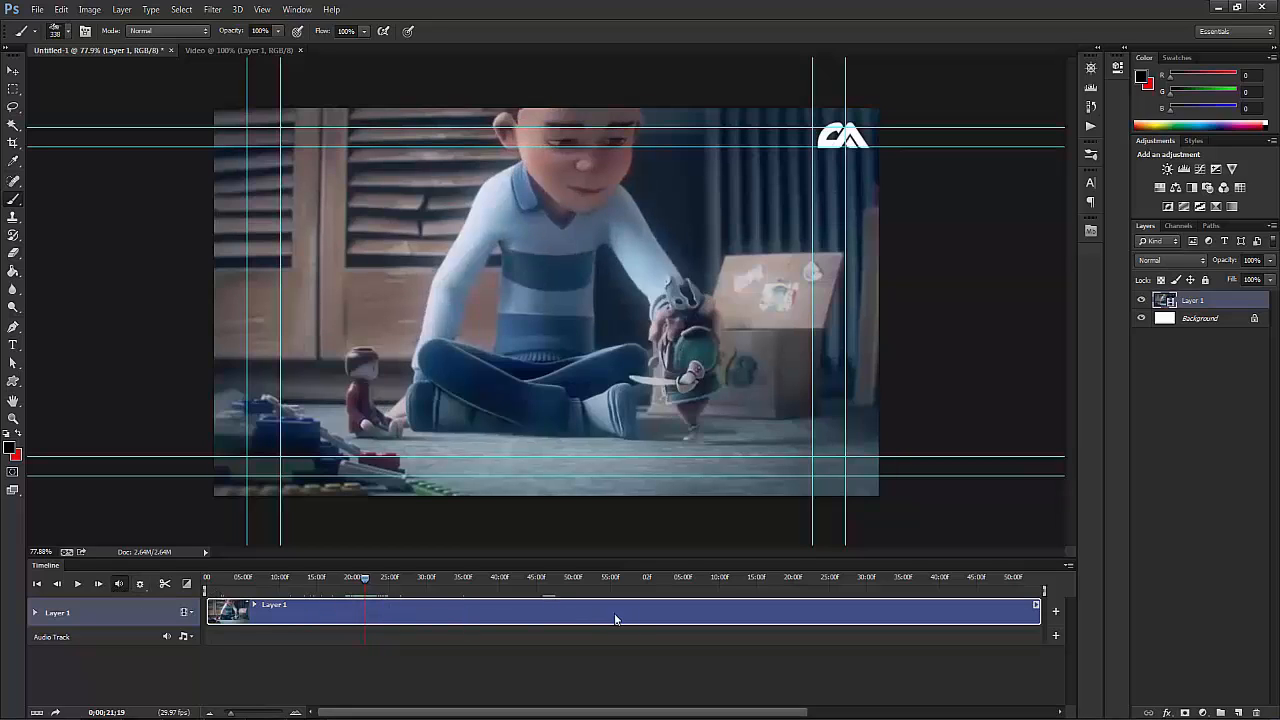
right_click(586, 616)
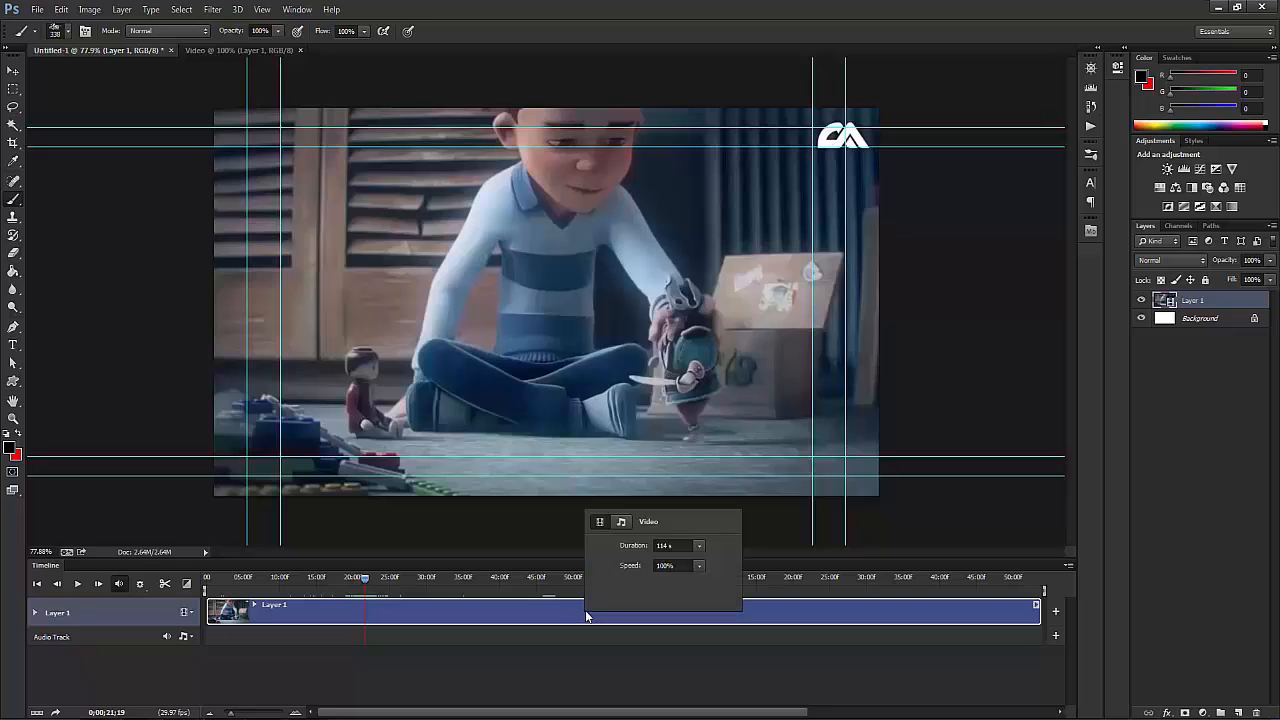
right_click(1036, 608)
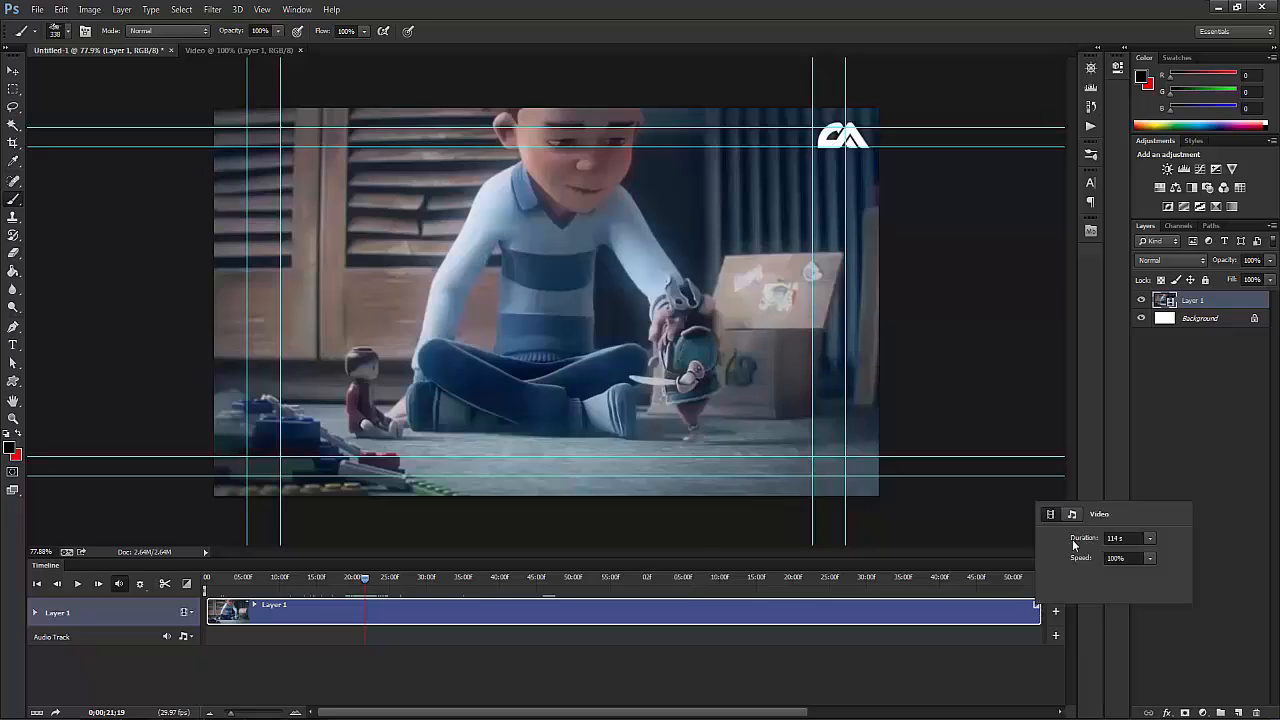
click(1150, 540)
drag(1150, 557, 1121, 558)
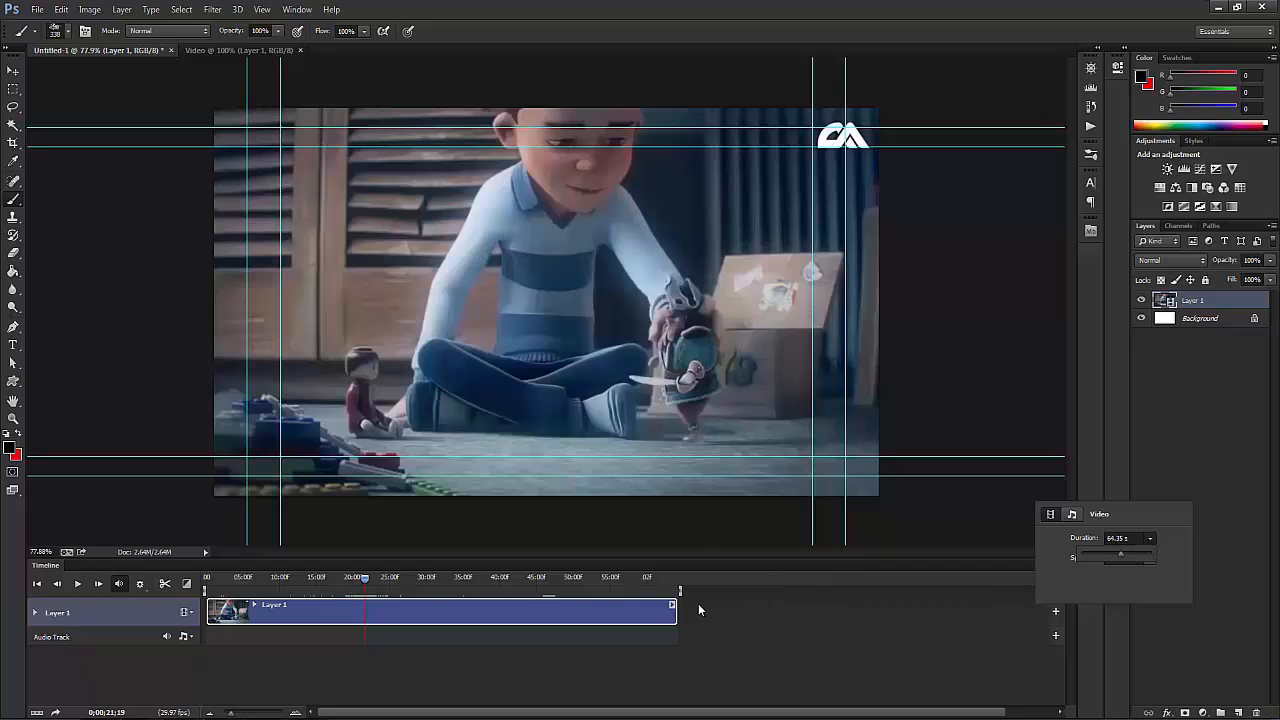
drag(675, 612, 626, 612)
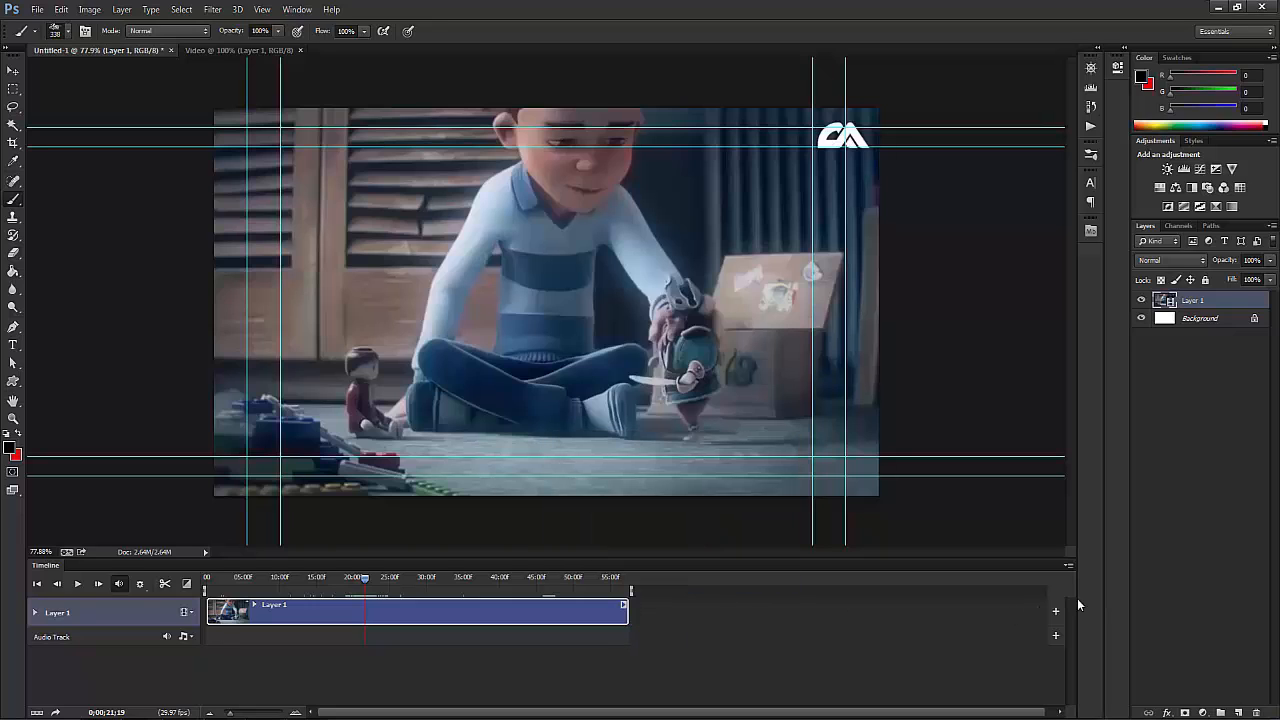
Step: Open the Layer 1 clip's settings and try its speed setting and its audio volume, fade-out and mute options
click(624, 605)
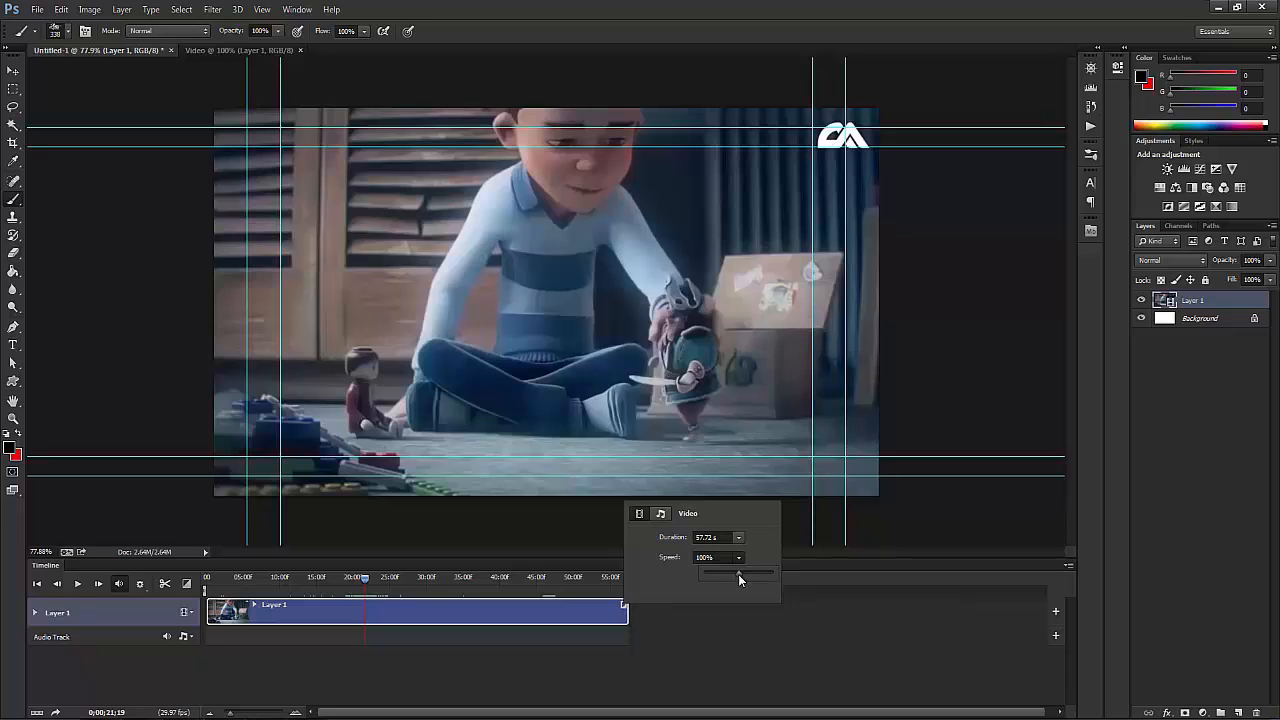
drag(729, 578, 723, 579)
click(661, 514)
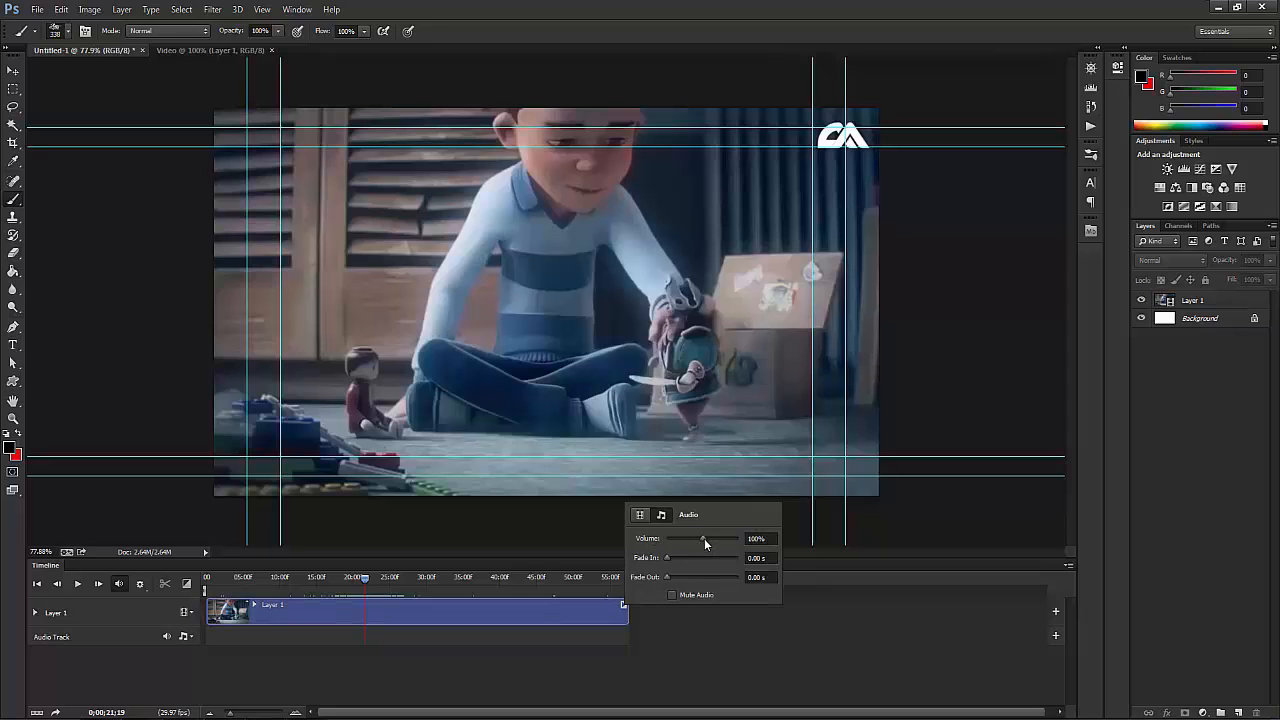
drag(702, 538, 674, 542)
drag(666, 576, 703, 575)
click(671, 595)
click(596, 638)
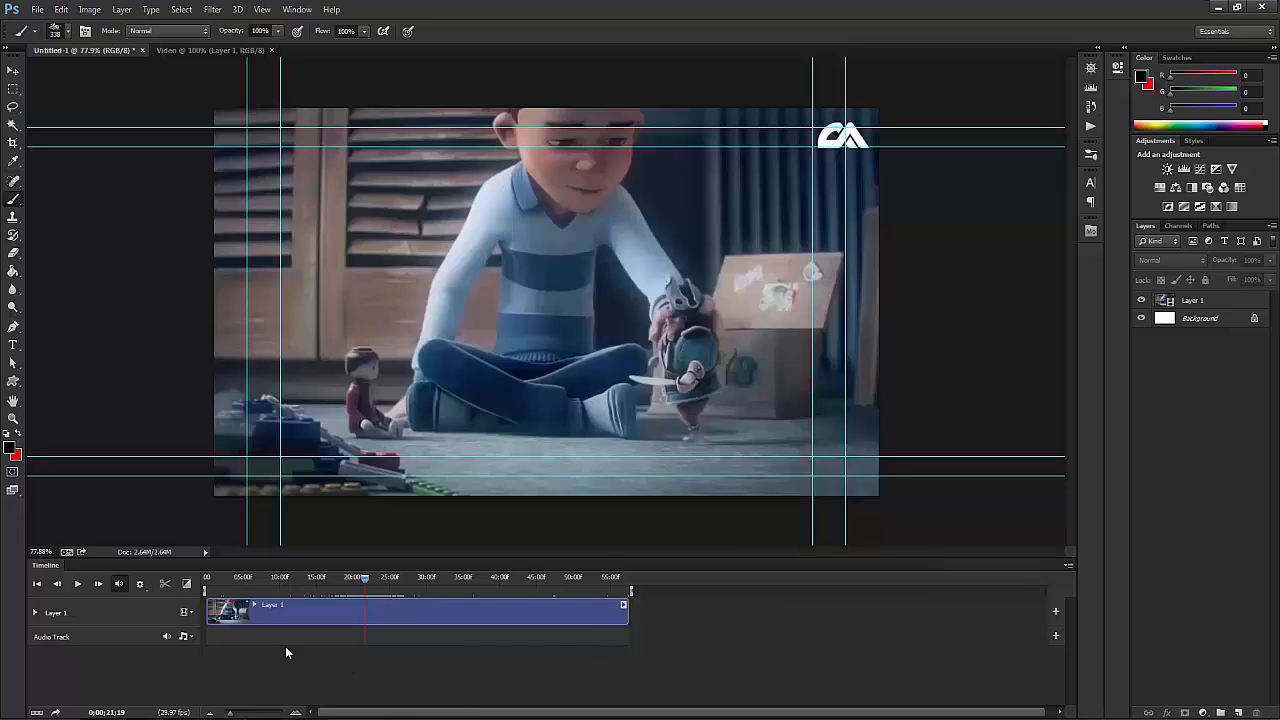
Step: Add the ASALA audio file to the audio track and preview a few seconds of it with the video
click(469, 617)
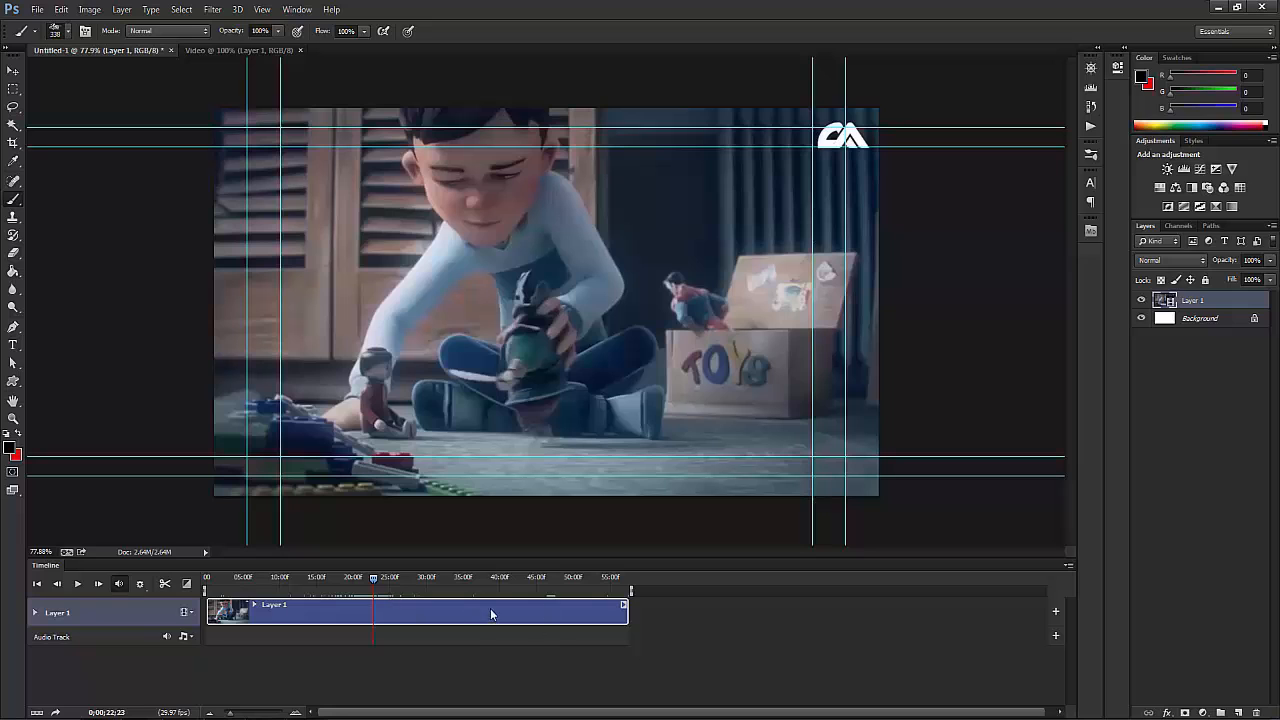
click(186, 637)
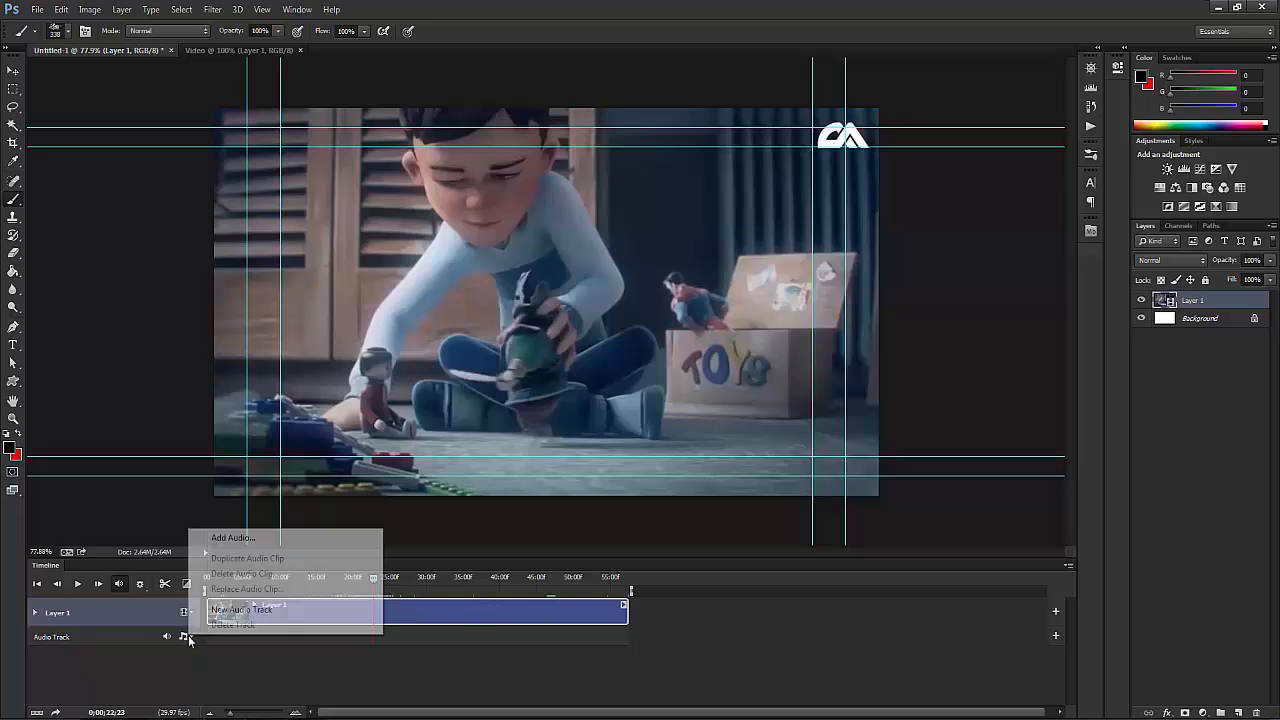
click(233, 540)
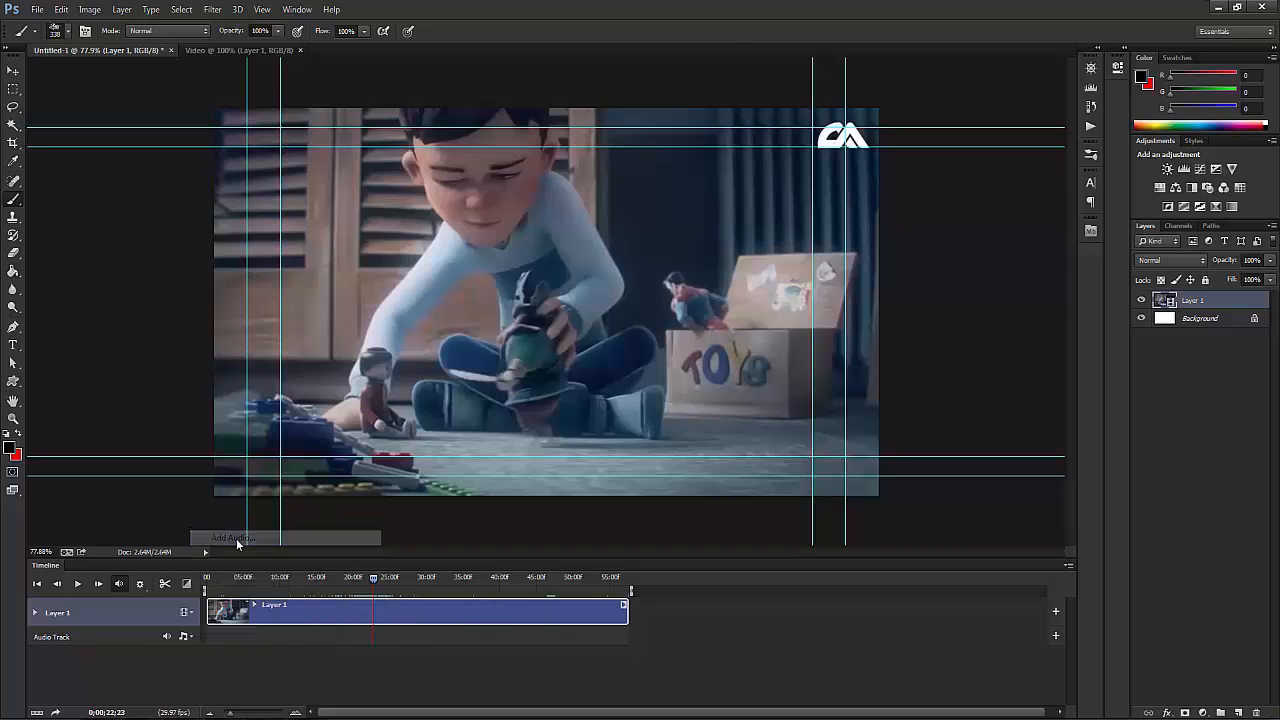
double_click(150, 96)
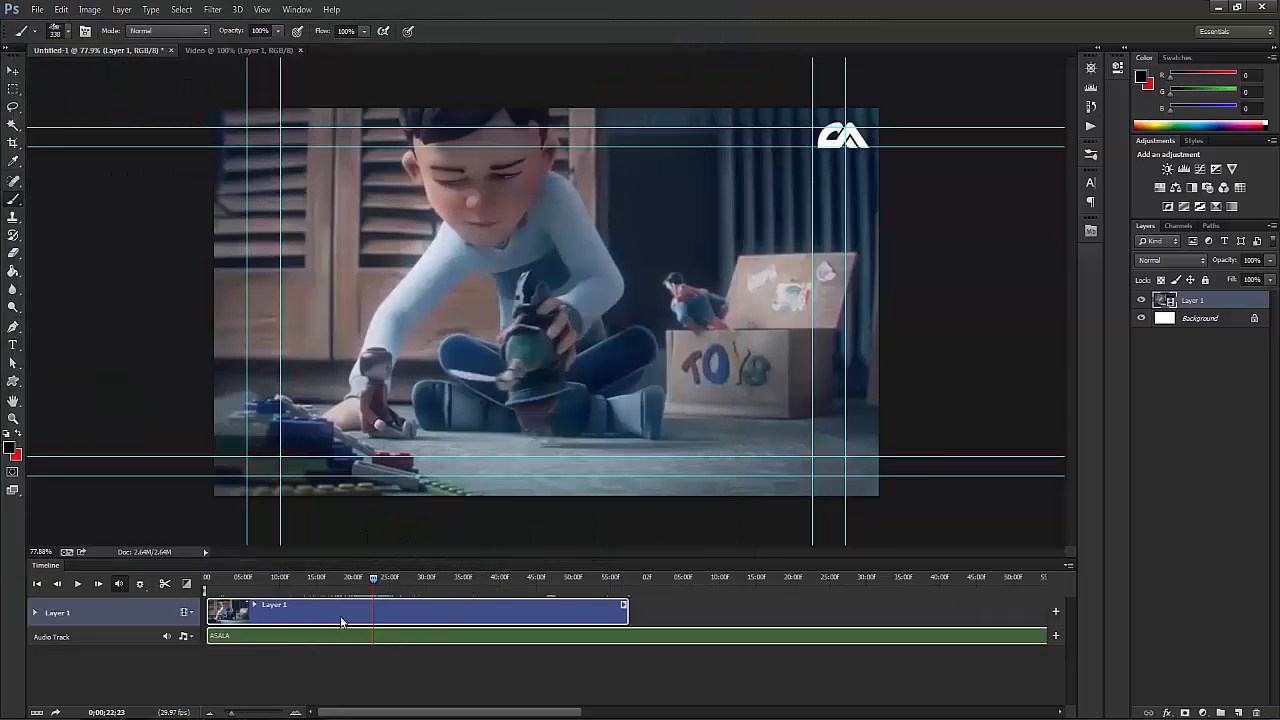
click(78, 584)
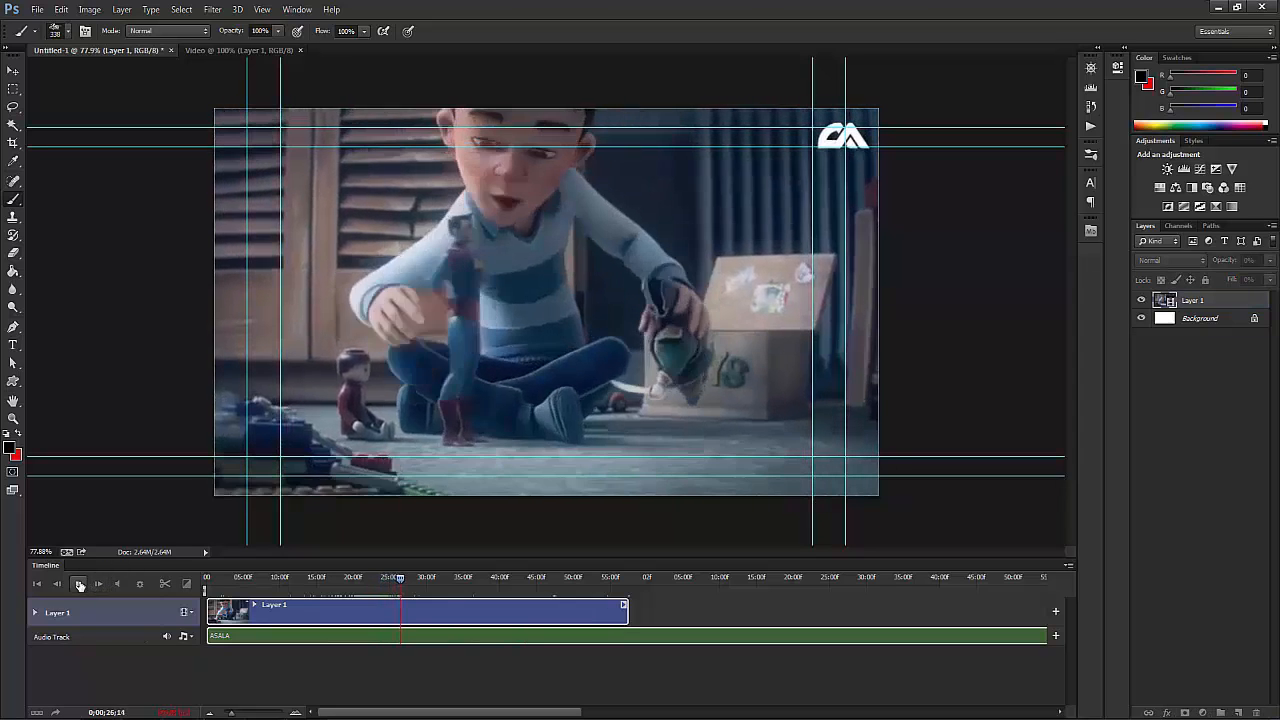
click(79, 585)
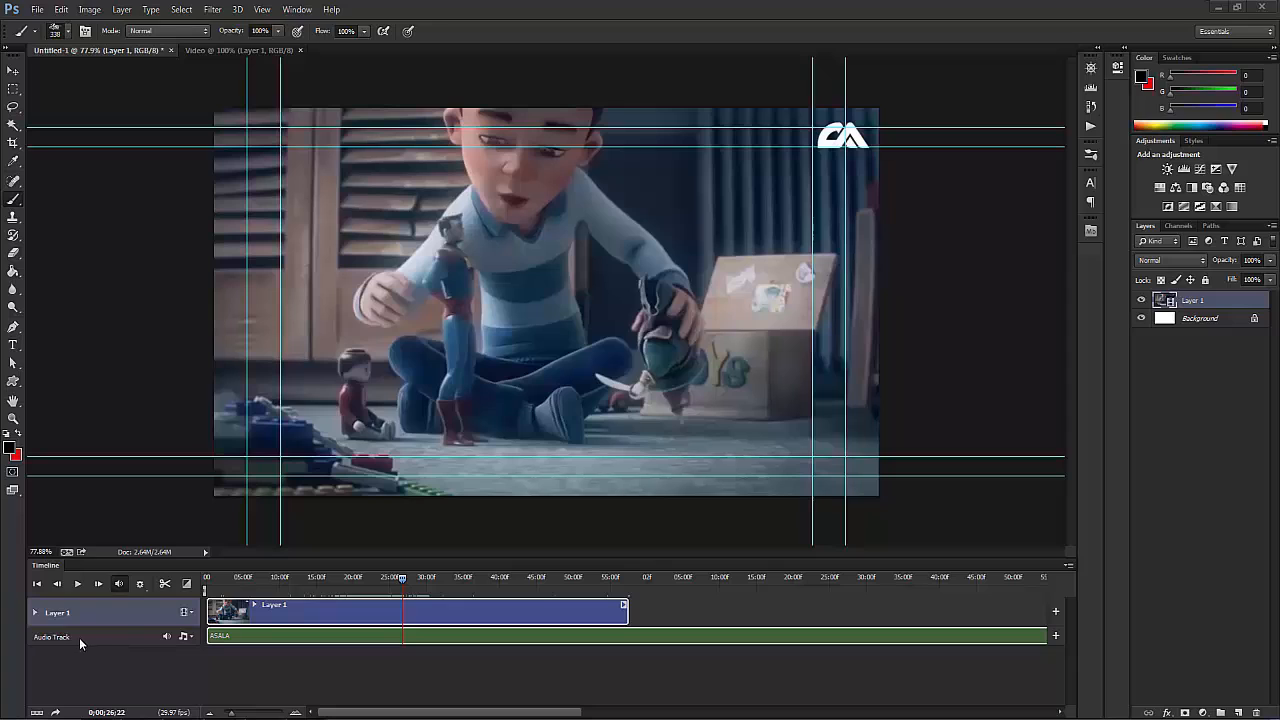
Step: Try adding a second audio track and start importing ASALA into it, cancelling the file selection
click(188, 637)
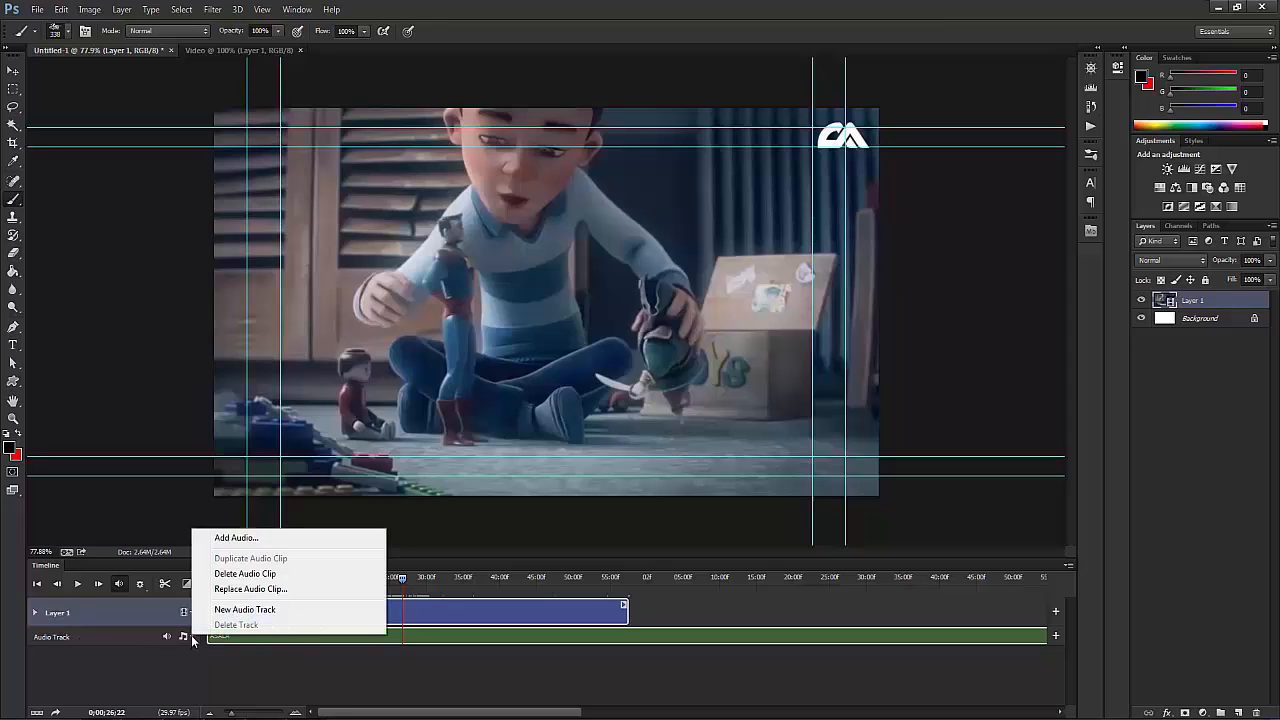
click(249, 612)
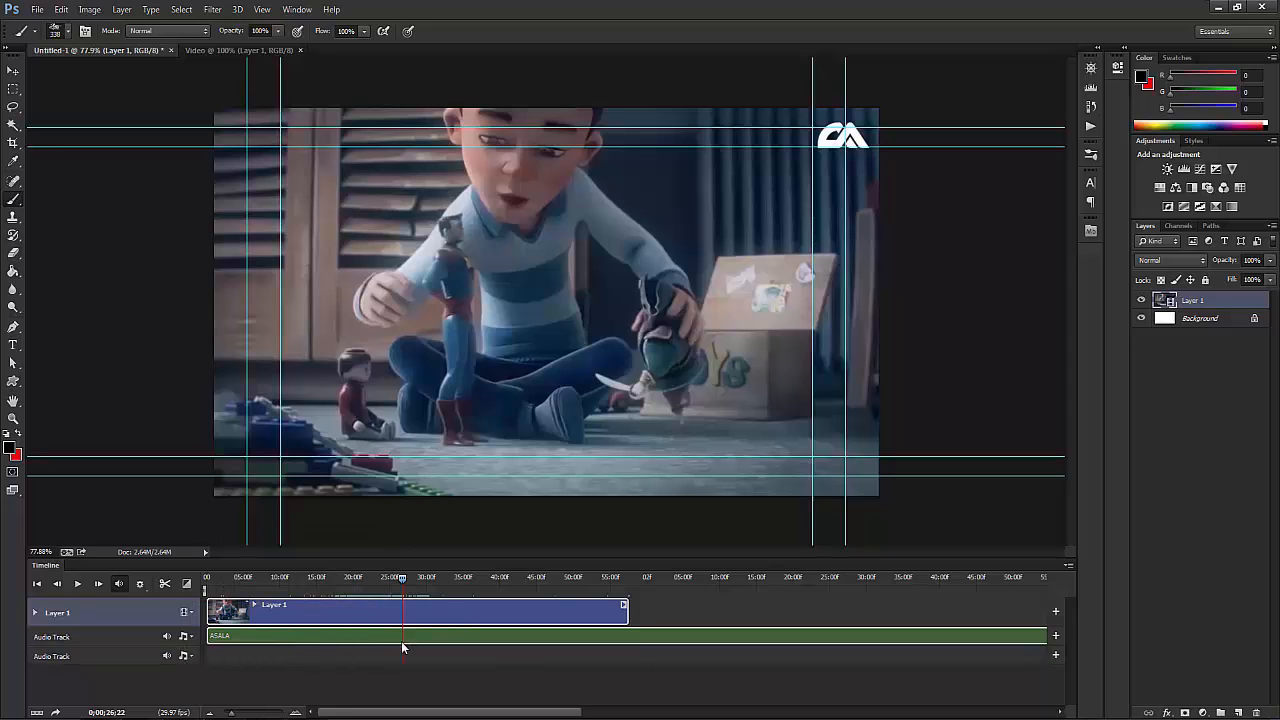
click(190, 656)
click(245, 560)
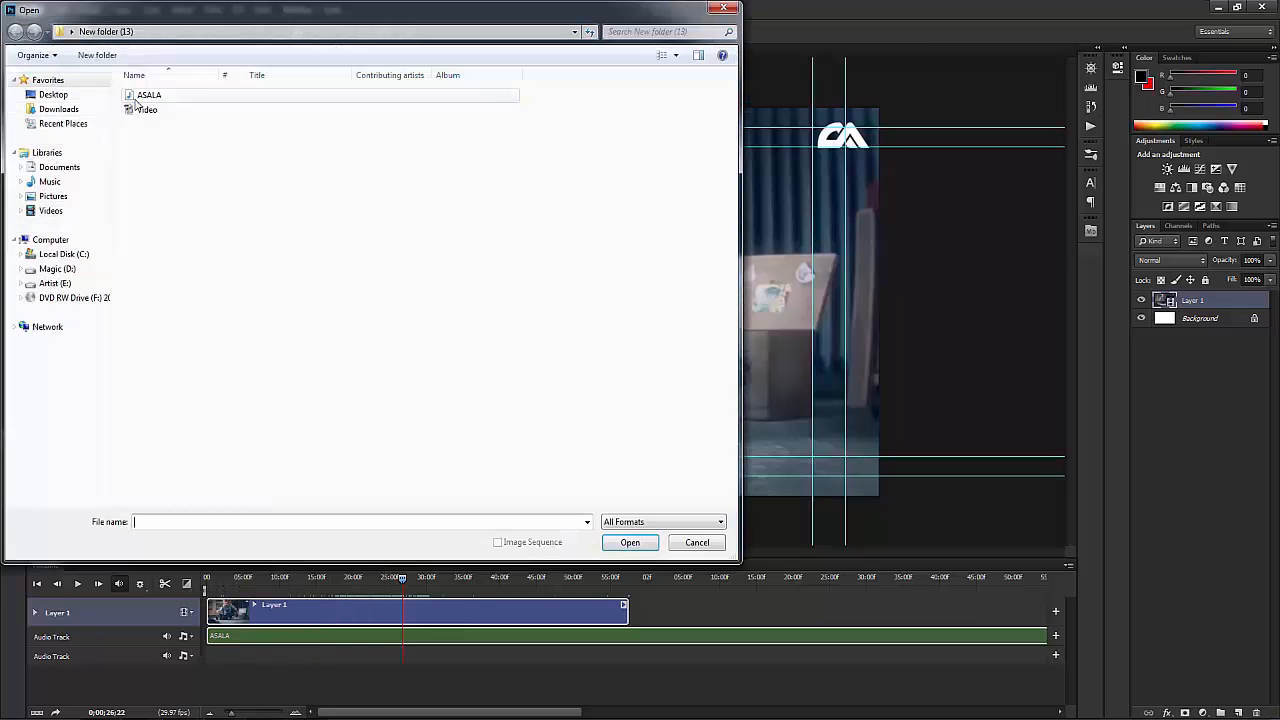
click(134, 99)
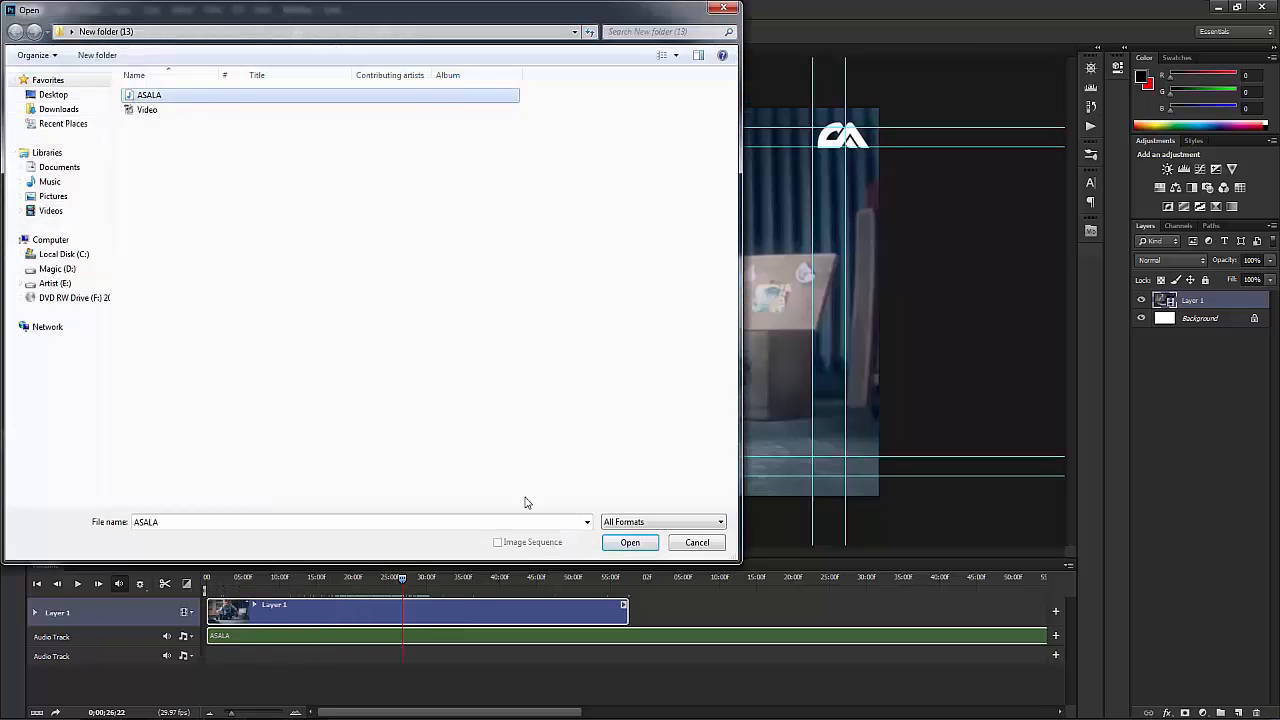
click(707, 547)
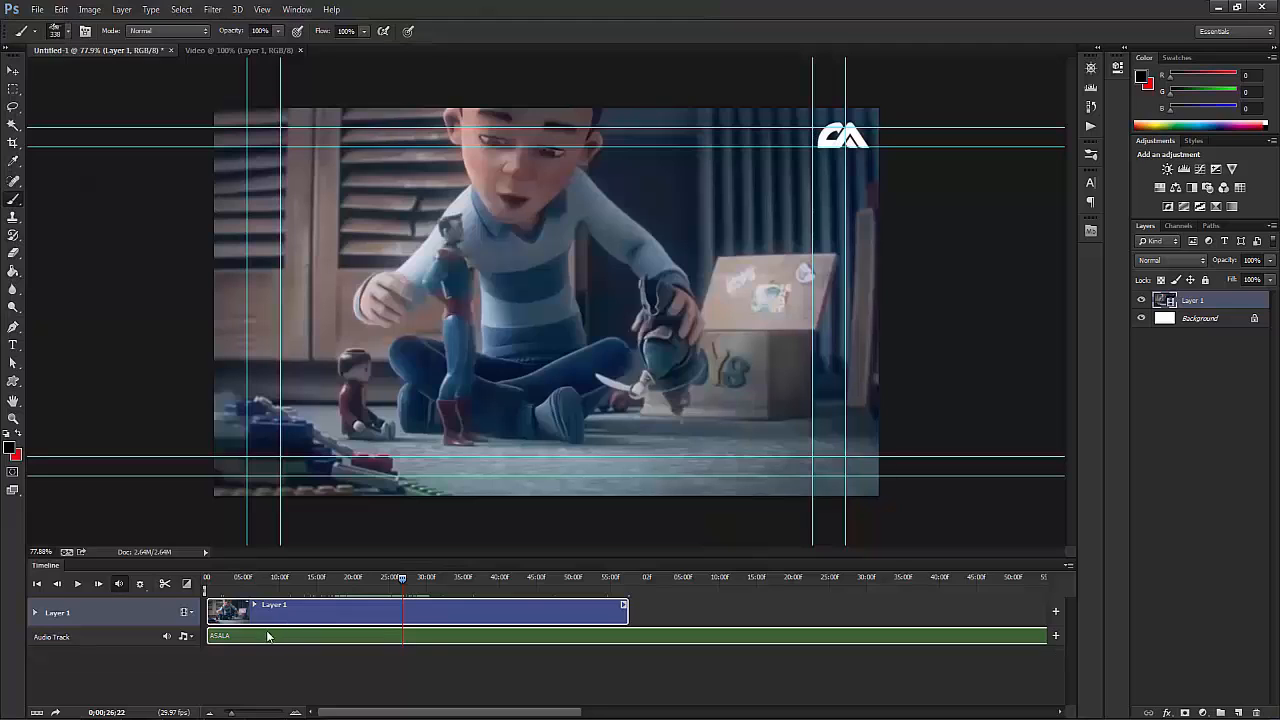
Step: Create a new empty audio track below the ASALA track and delete that track again
click(185, 637)
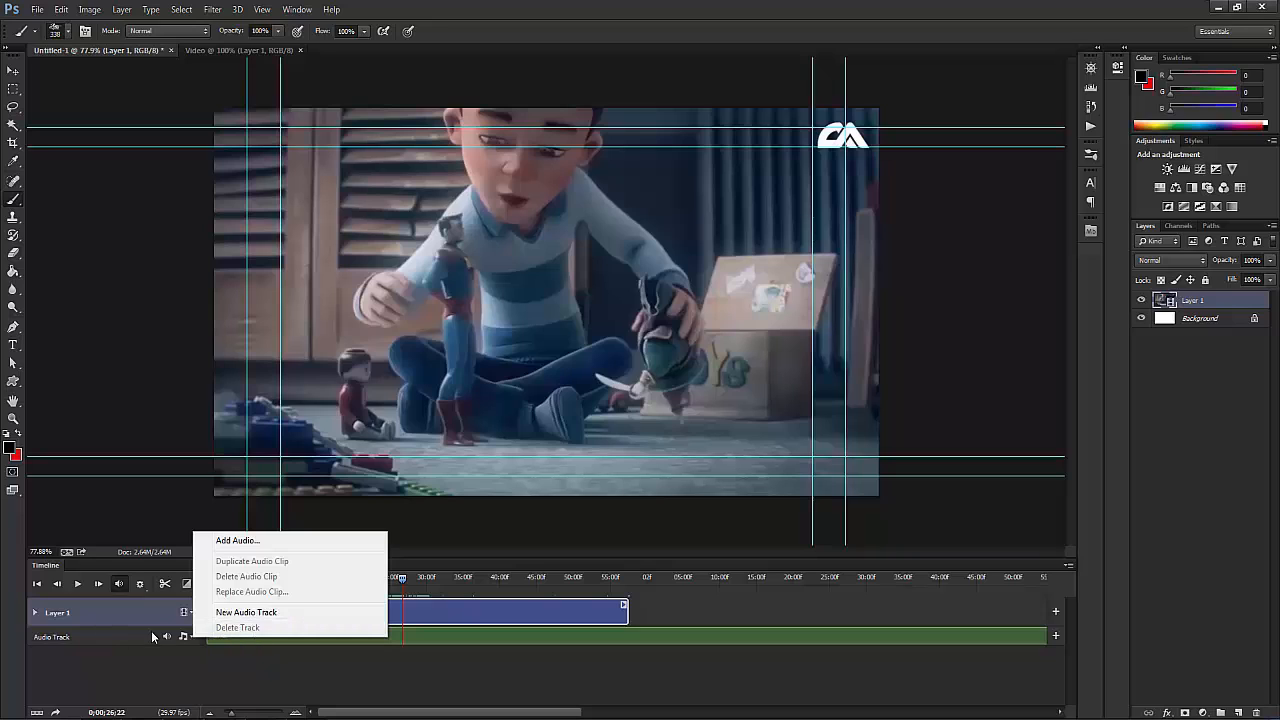
click(246, 612)
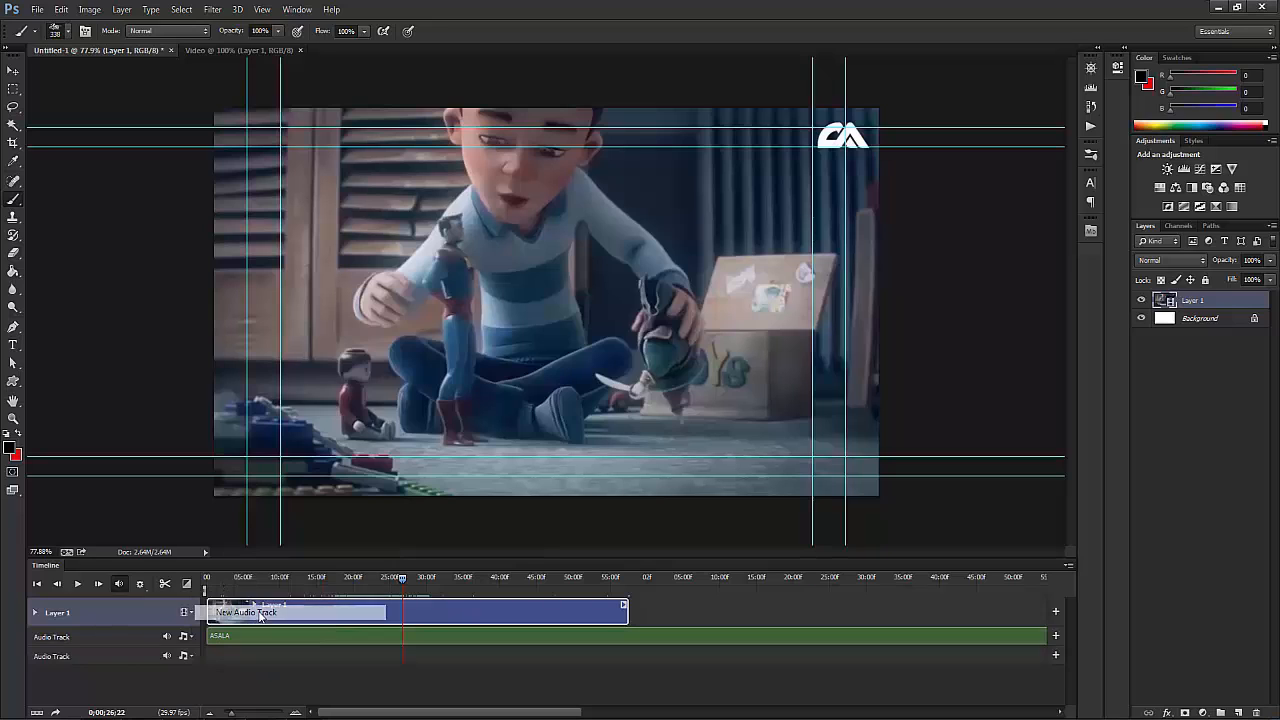
click(192, 657)
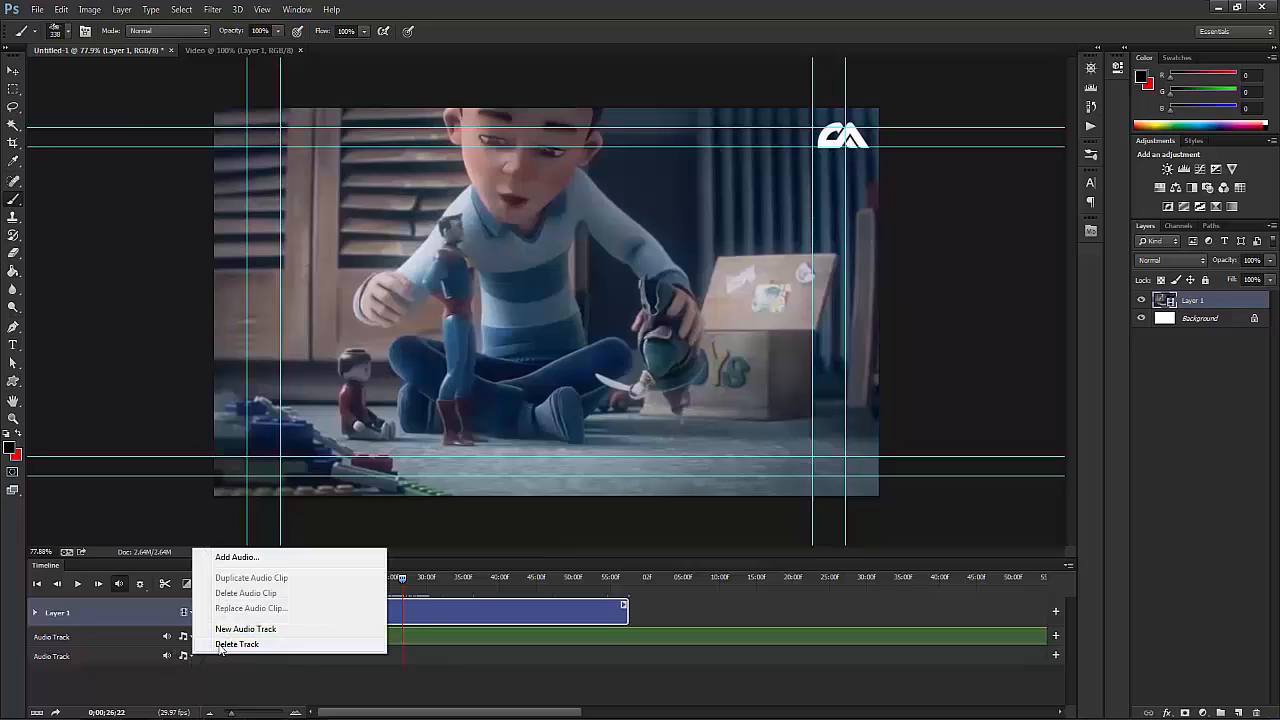
click(217, 648)
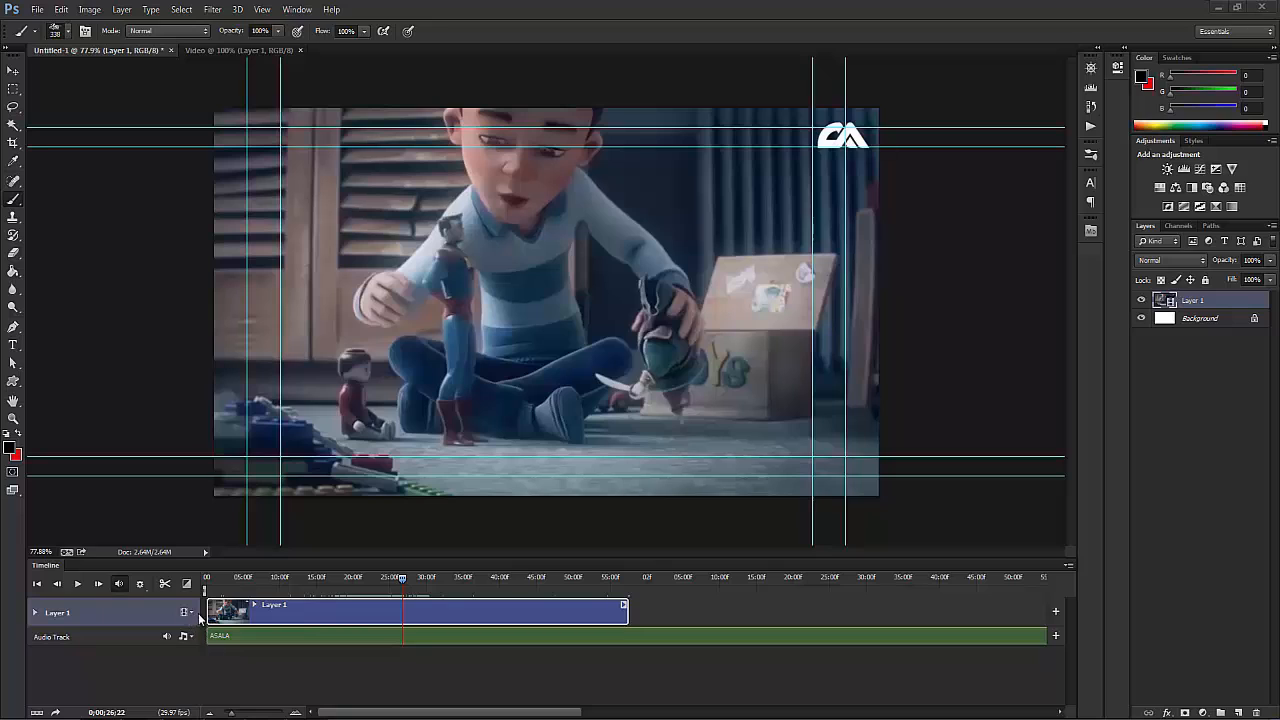
Step: Delete the ASALA audio clip, undo the deletion and check the remaining audio track options
click(236, 641)
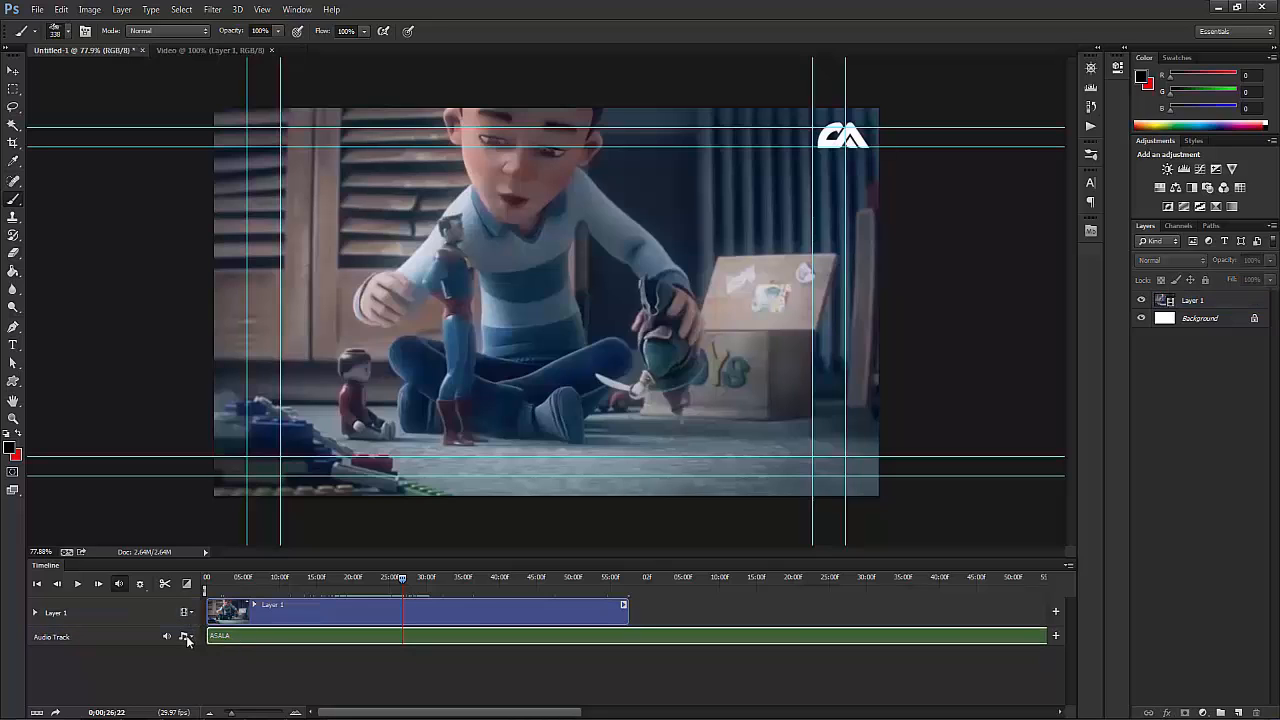
click(193, 640)
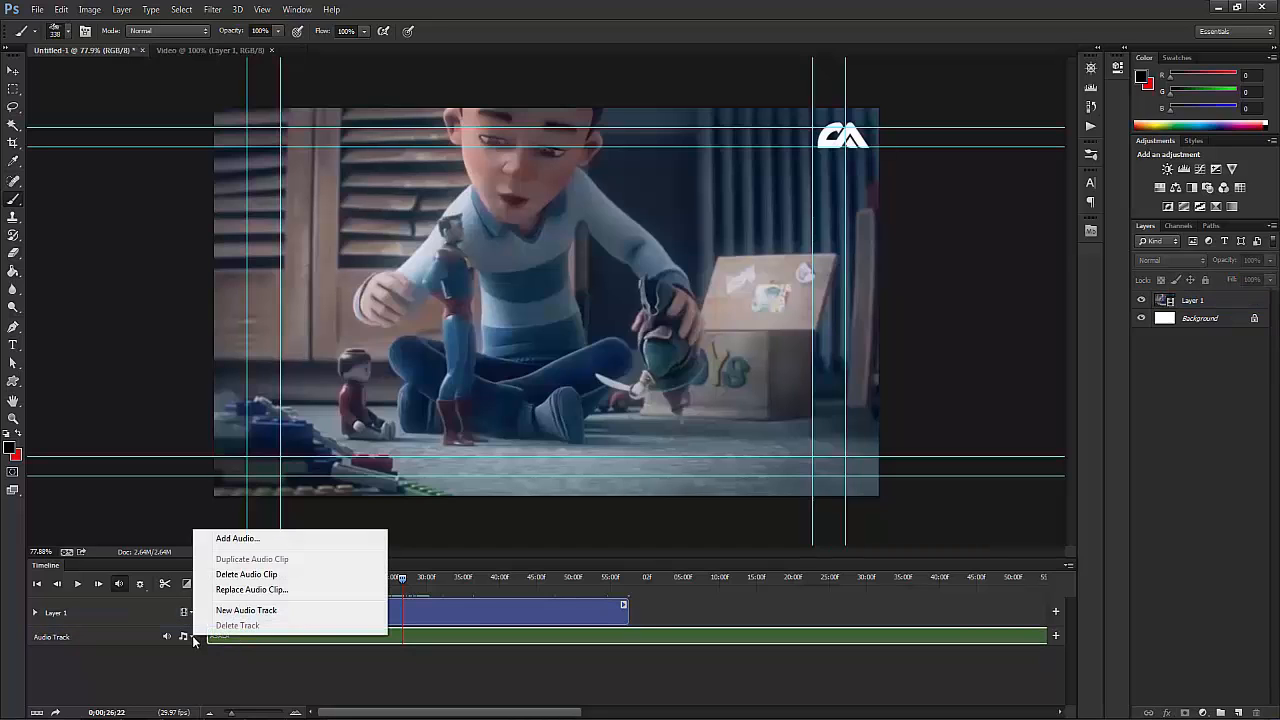
click(257, 575)
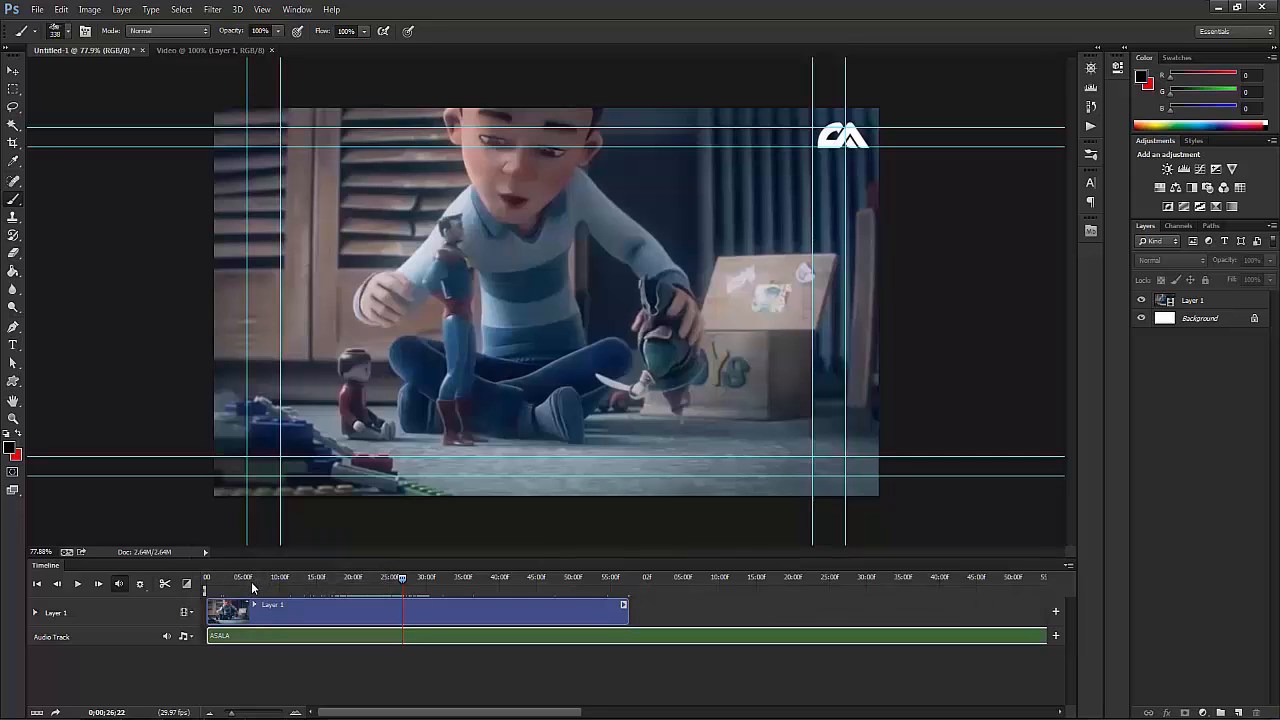
key(ctrl+z)
click(189, 640)
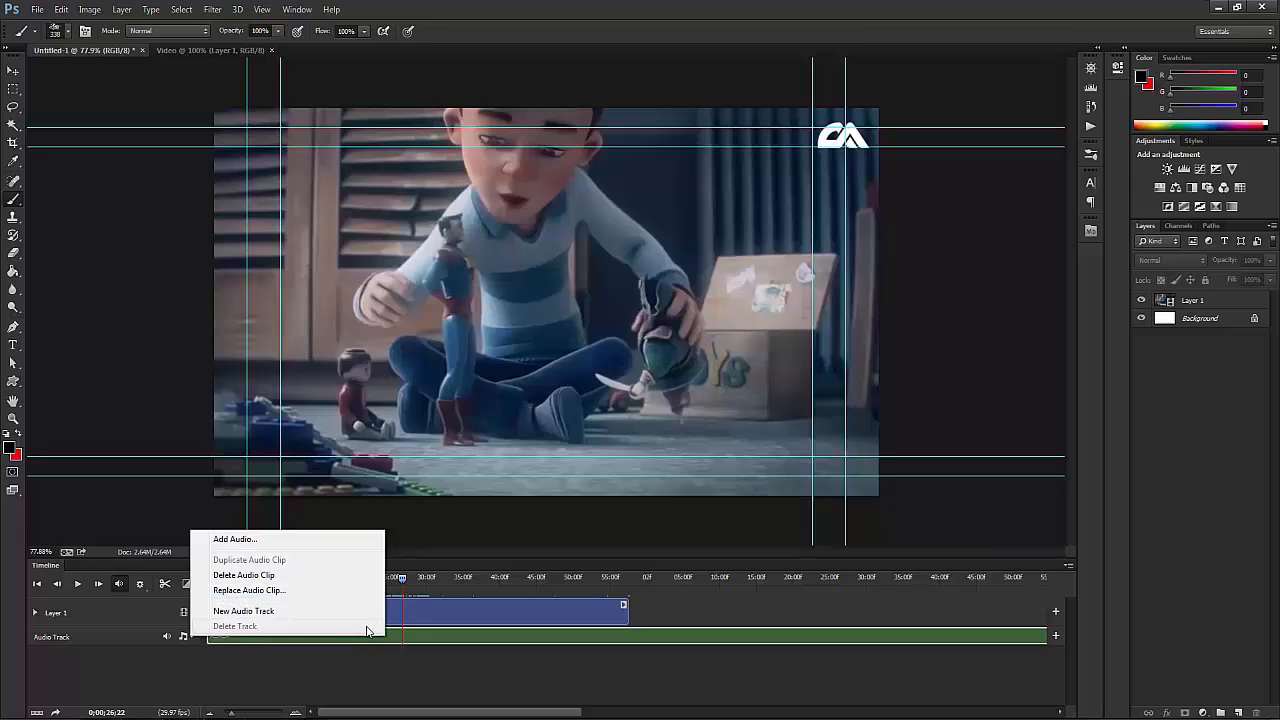
click(401, 641)
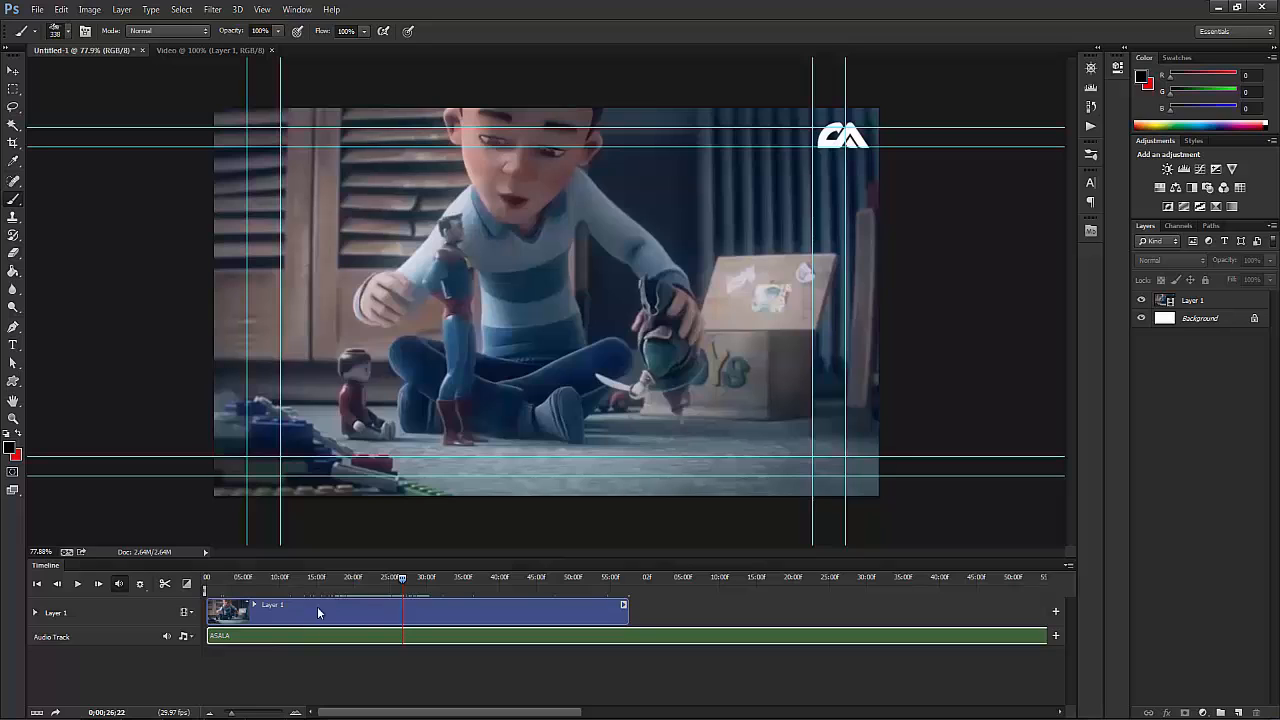
Step: Trim the end of the ASALA audio clip to match the end of Layer 1 and move the playhead to 0;00;27;29
click(231, 715)
drag(234, 715, 224, 716)
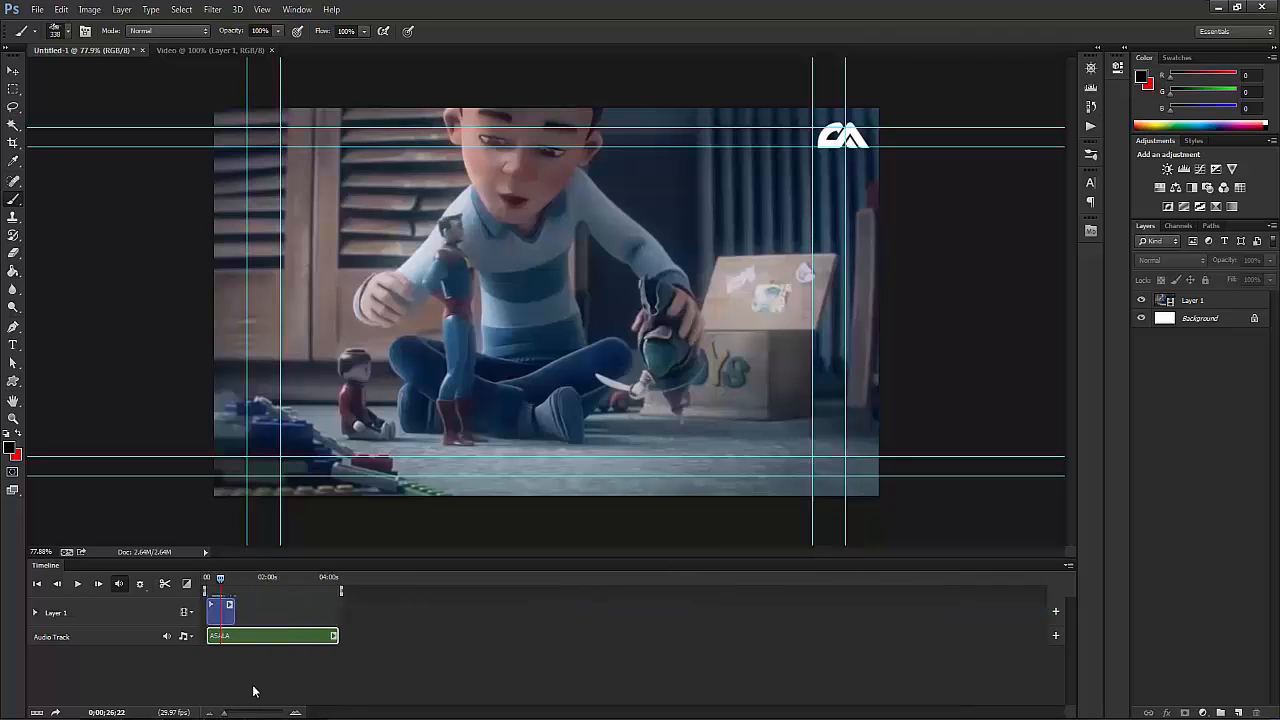
drag(333, 636, 237, 640)
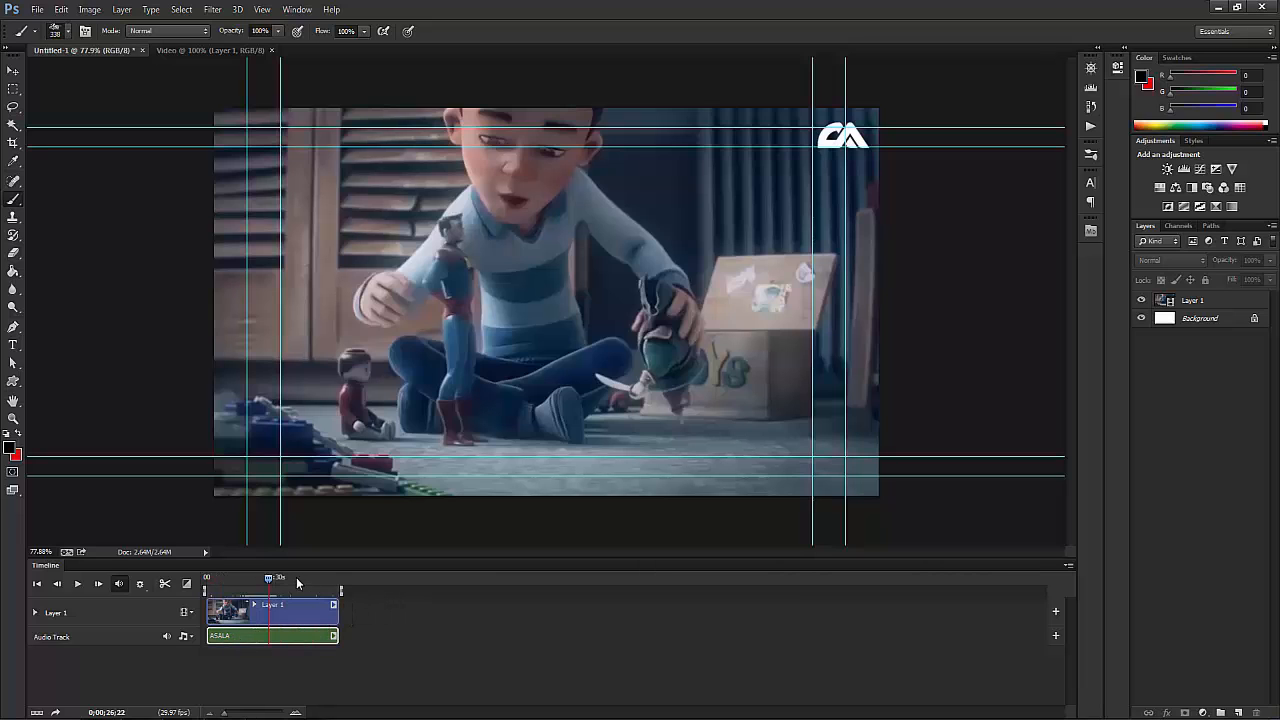
mouse_move(272, 584)
mouse_down()
mouse_move(242, 584)
mouse_move(270, 584)
mouse_up()
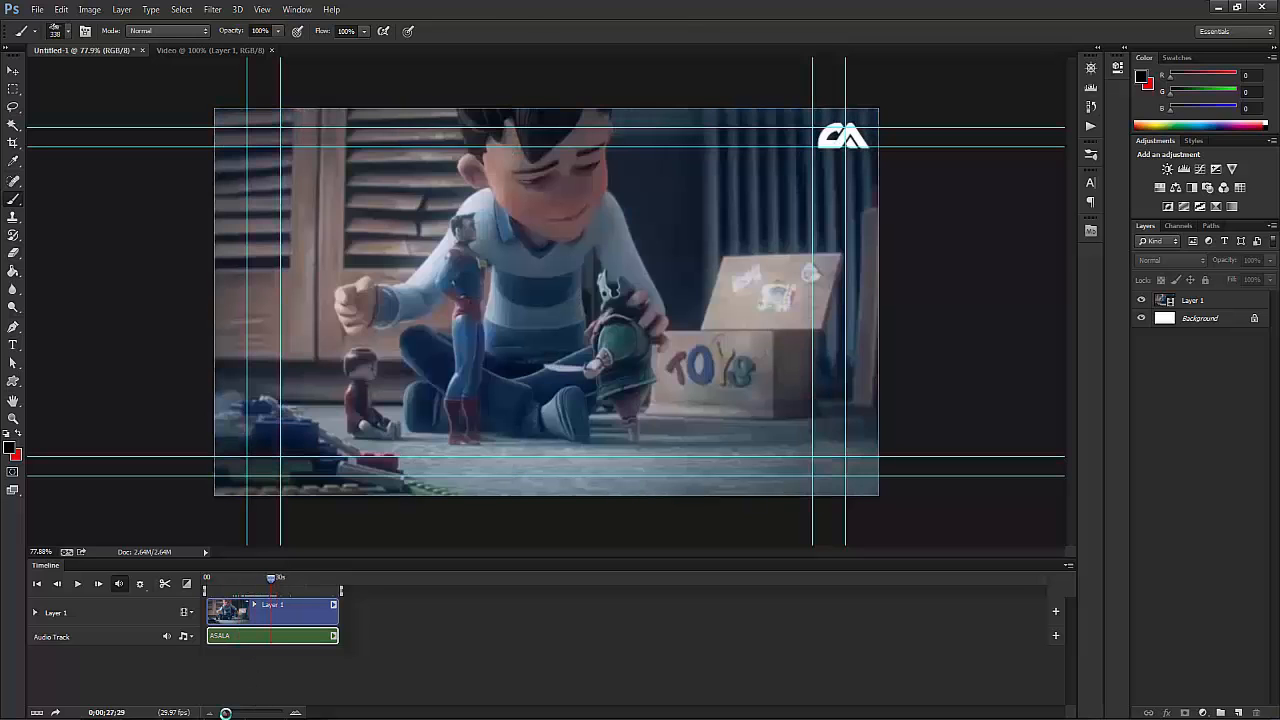
drag(226, 714, 232, 715)
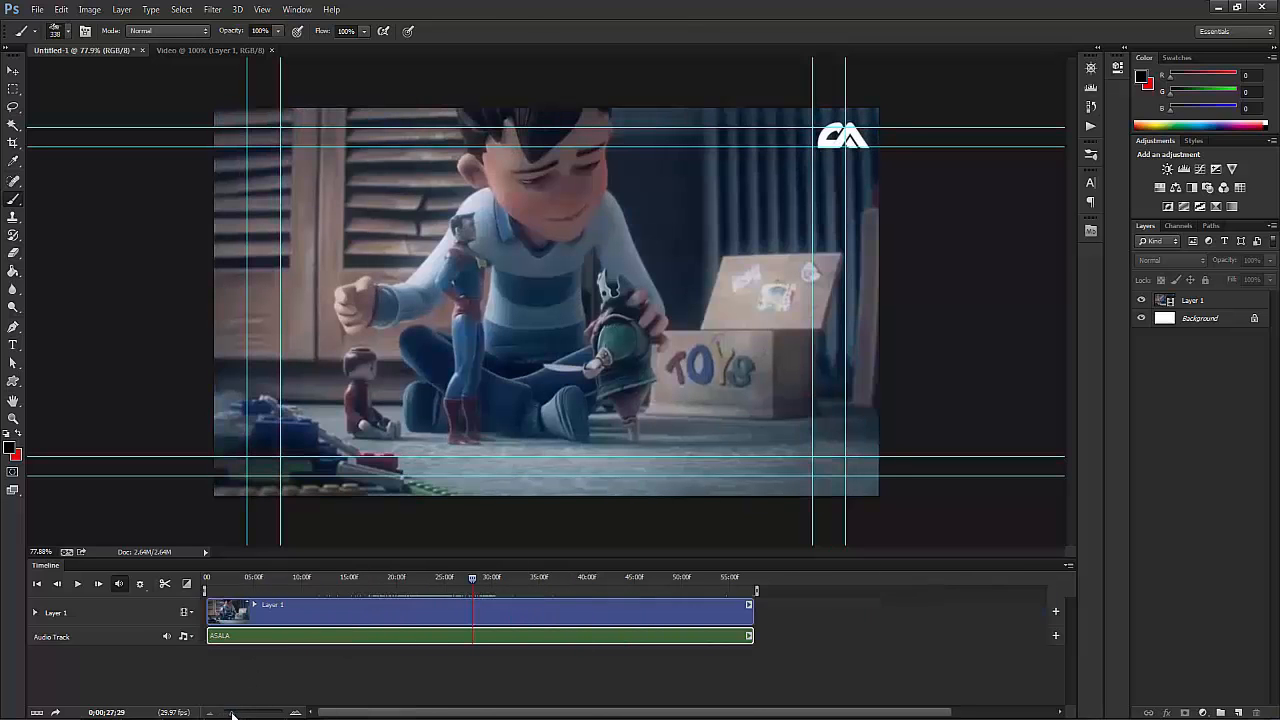
Step: Adjust the fade-in and fade-out in the ASALA clip's audio settings and play the video from 0;00;27;29
right_click(518, 640)
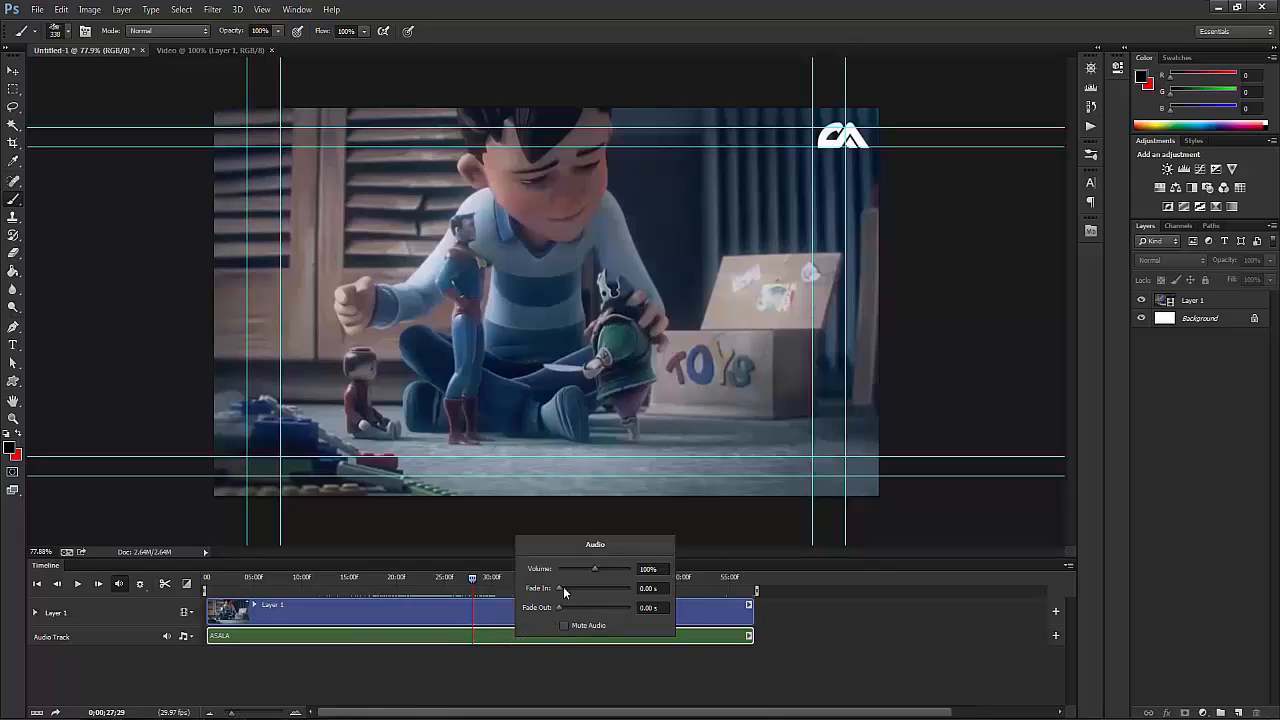
drag(558, 587, 614, 607)
click(471, 580)
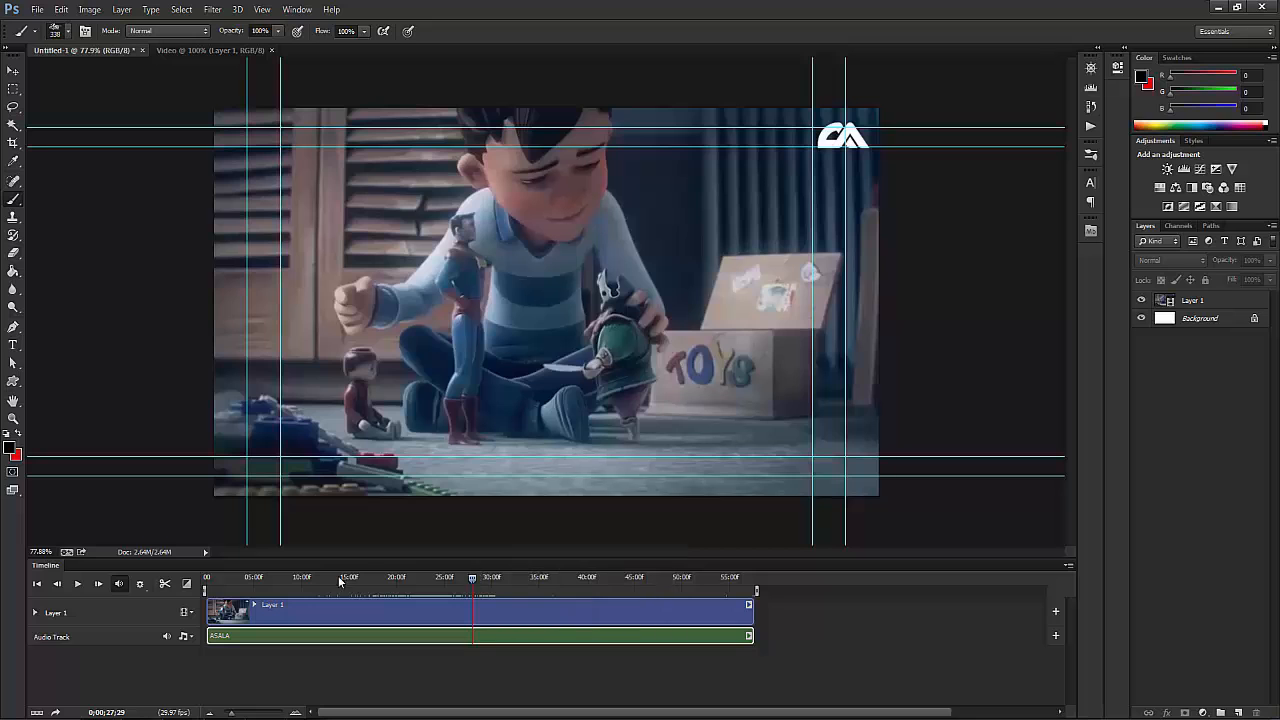
click(78, 583)
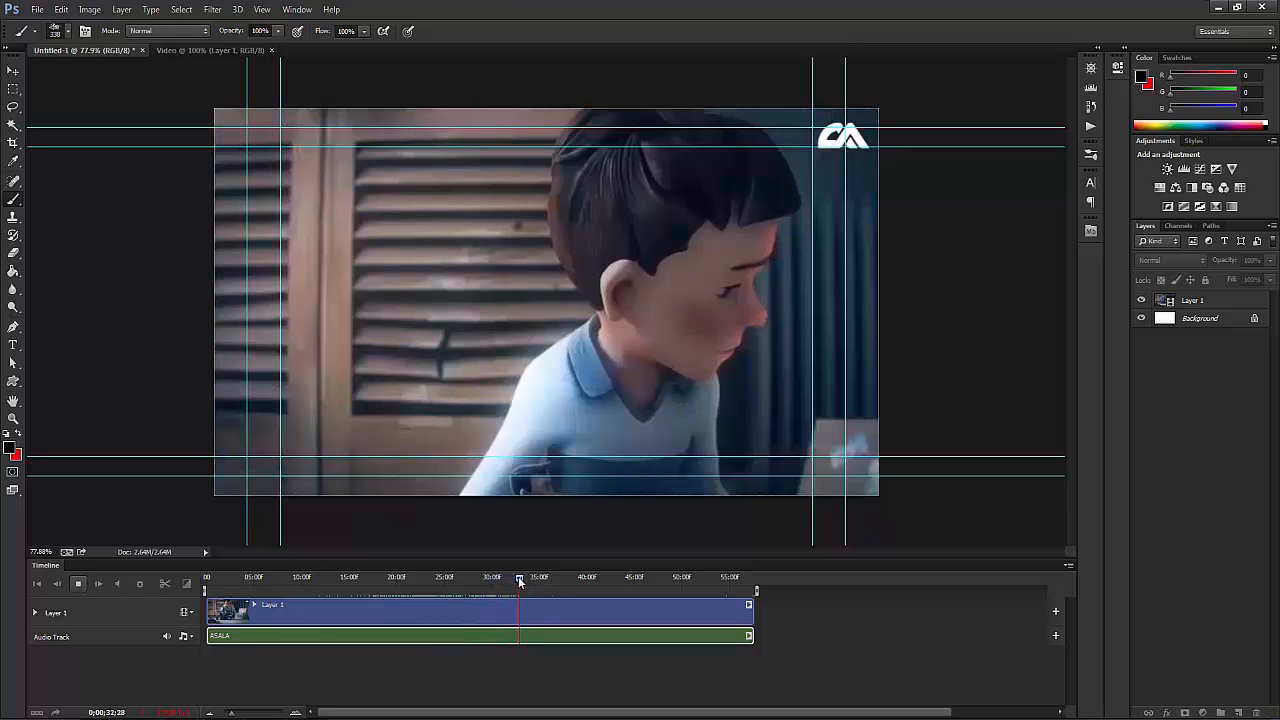
Step: Move the playhead toward the end of the Timeline, play the video from 0;00;47;09 and stop it at 0;00;56;19
drag(529, 579, 683, 590)
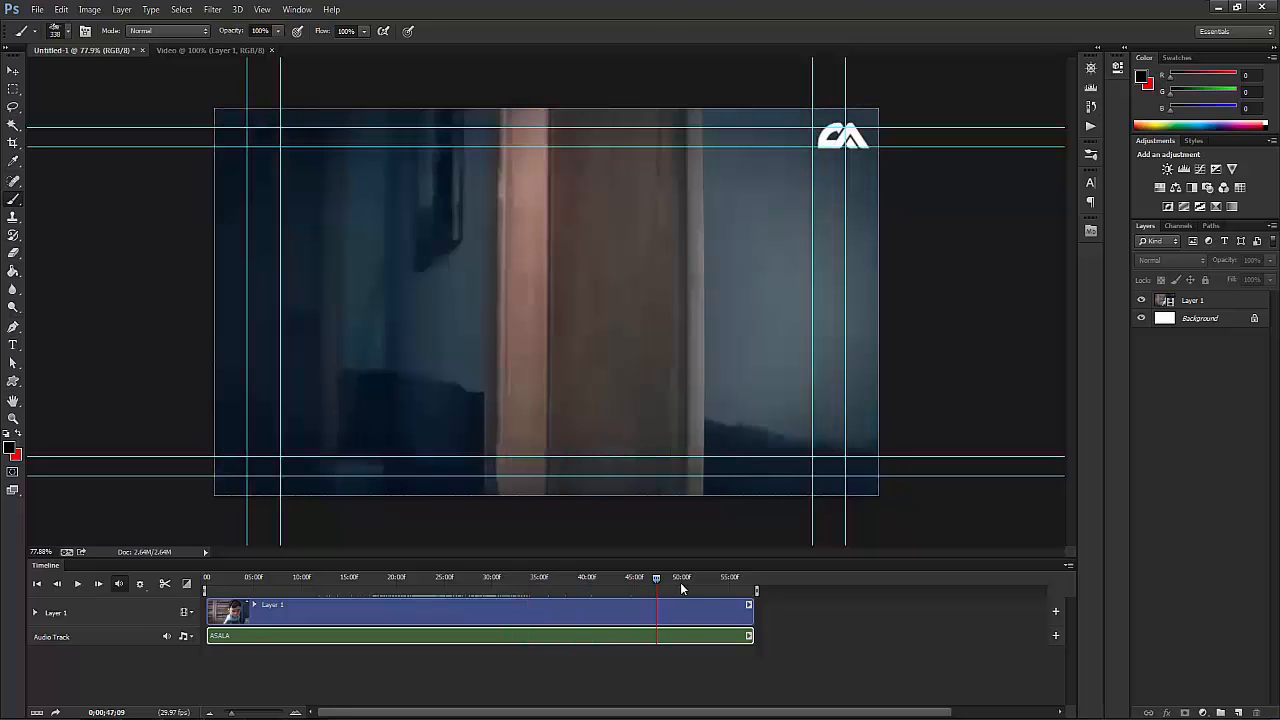
click(77, 586)
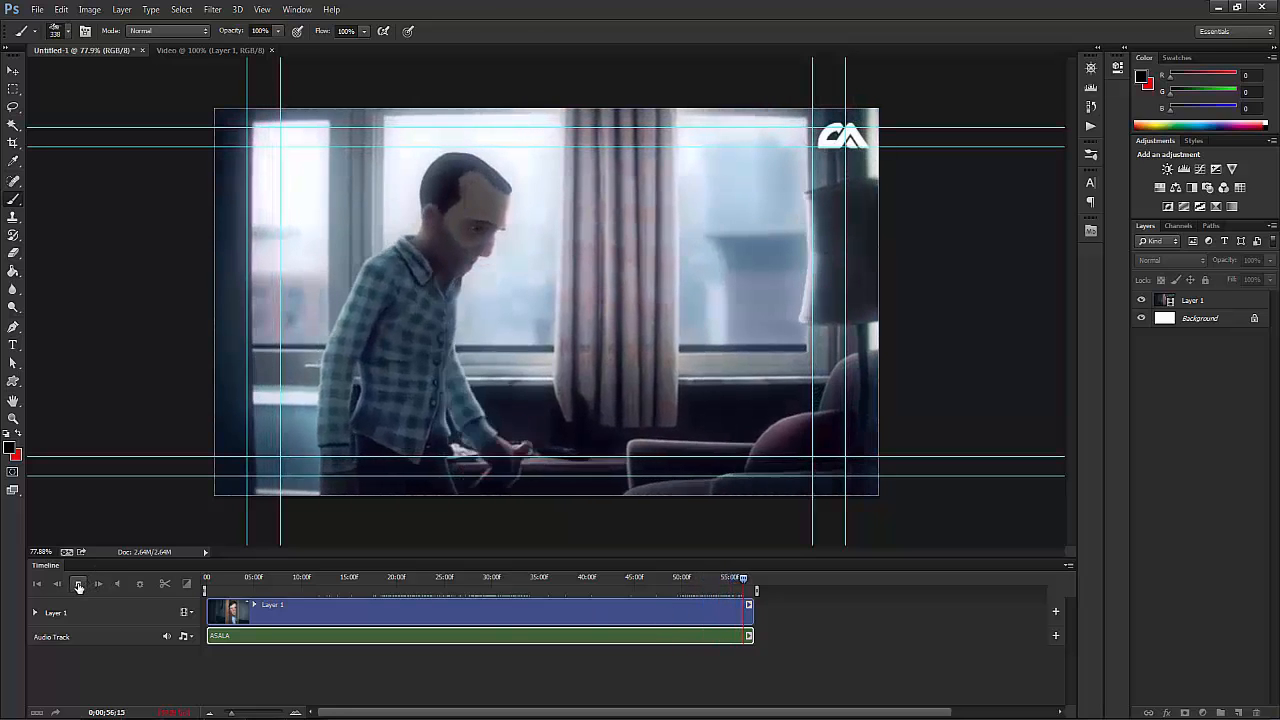
click(78, 584)
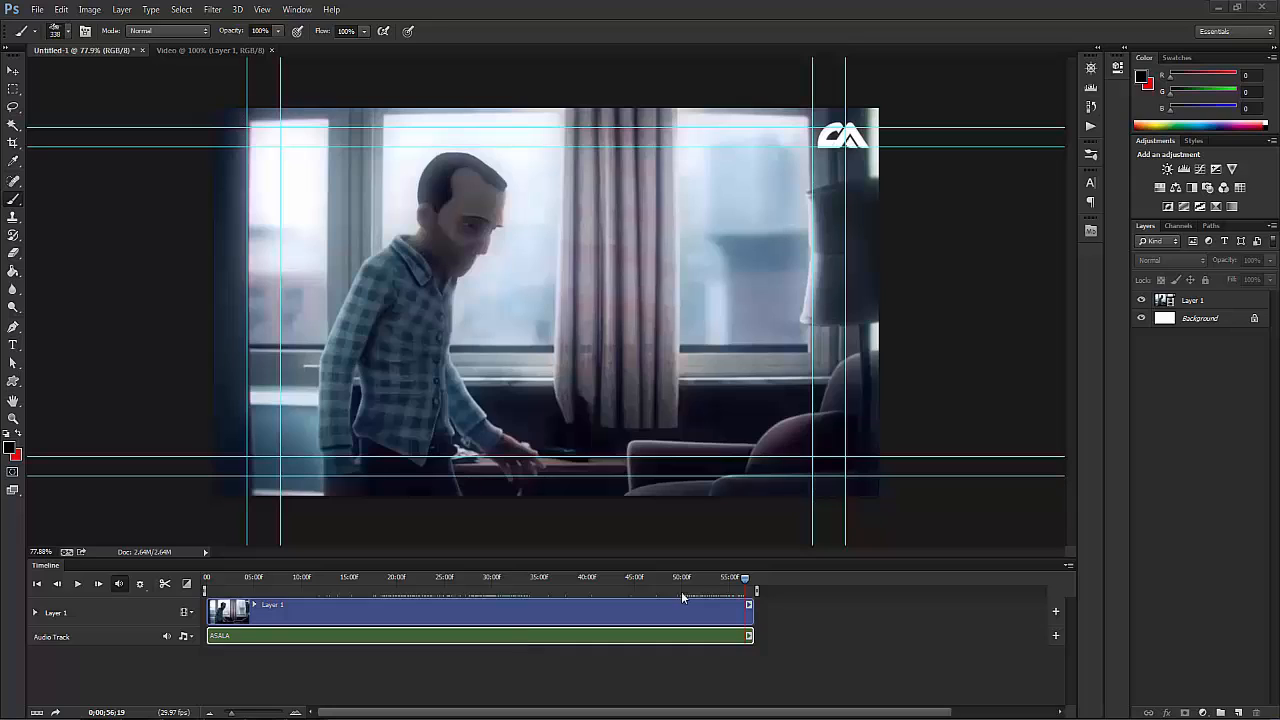
Step: Set the Timeline playback resolution to 25%
click(141, 586)
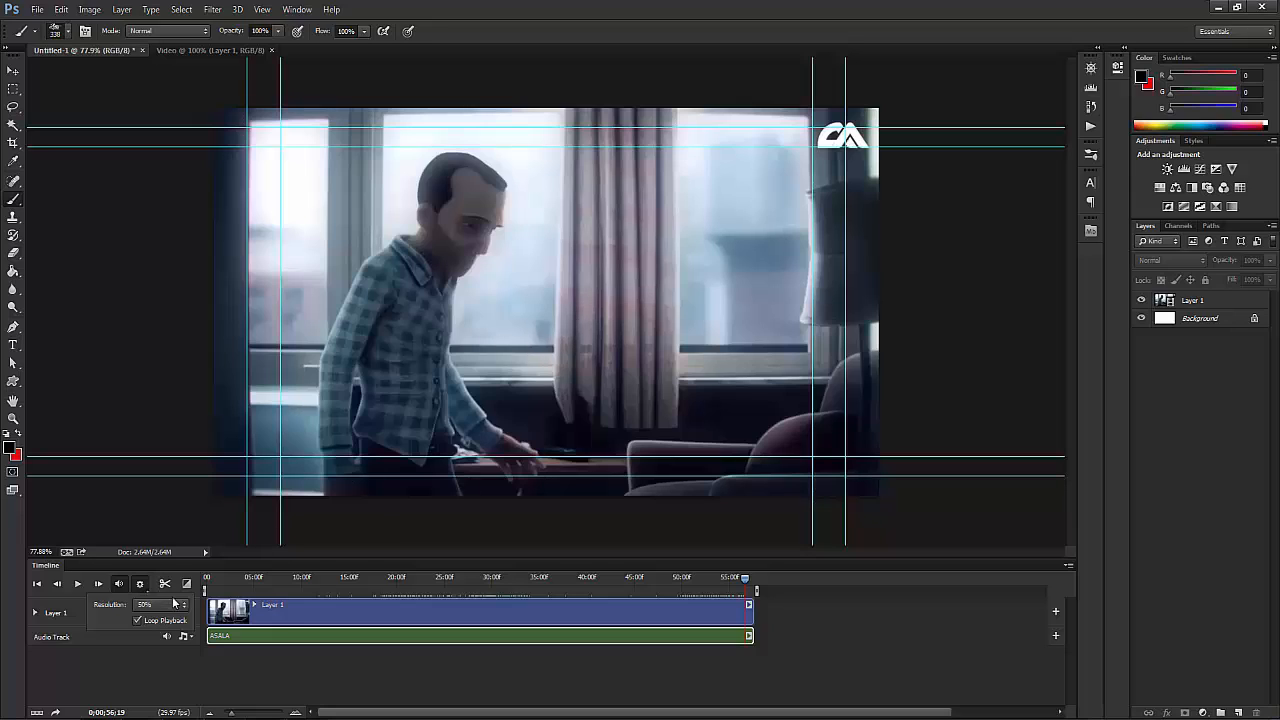
click(168, 605)
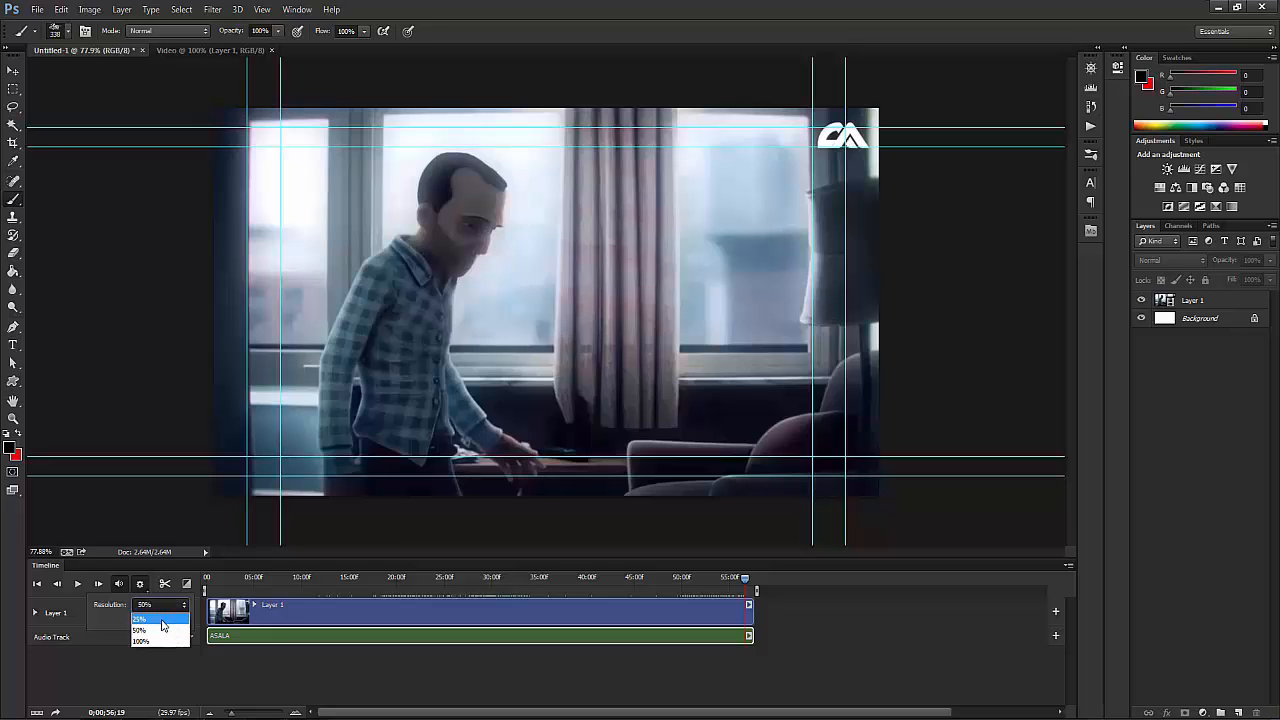
click(162, 620)
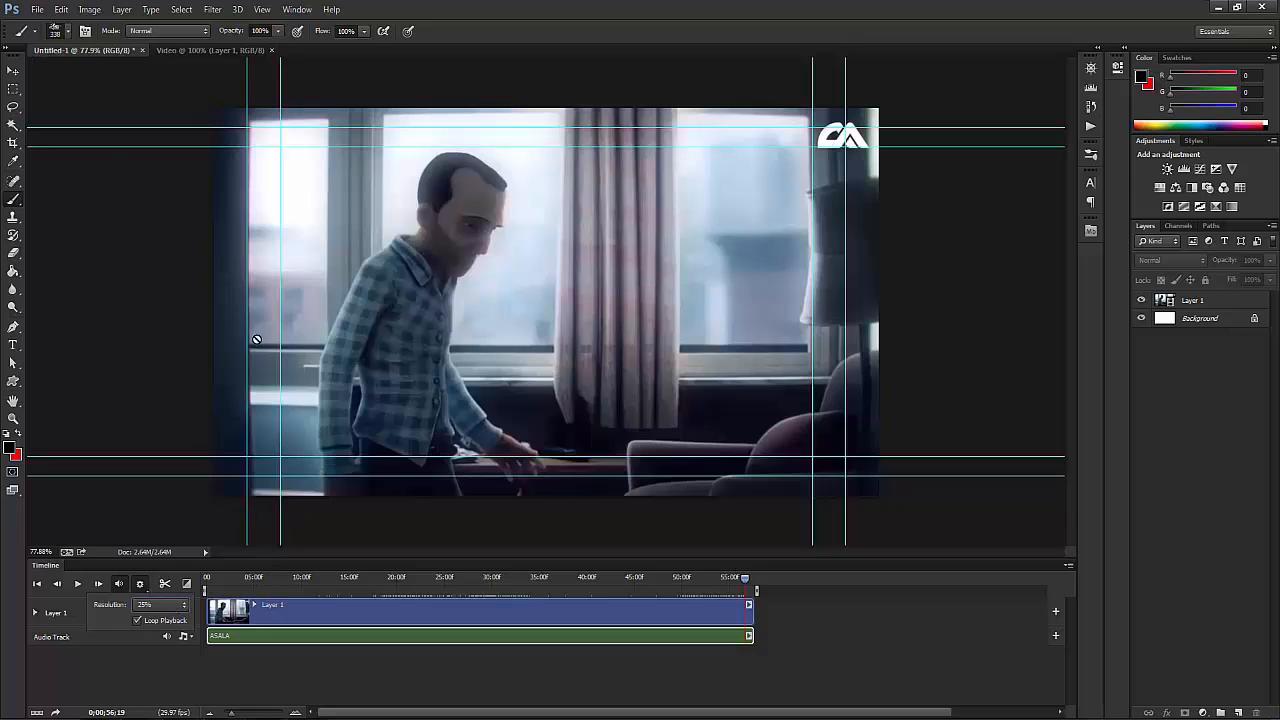
click(349, 581)
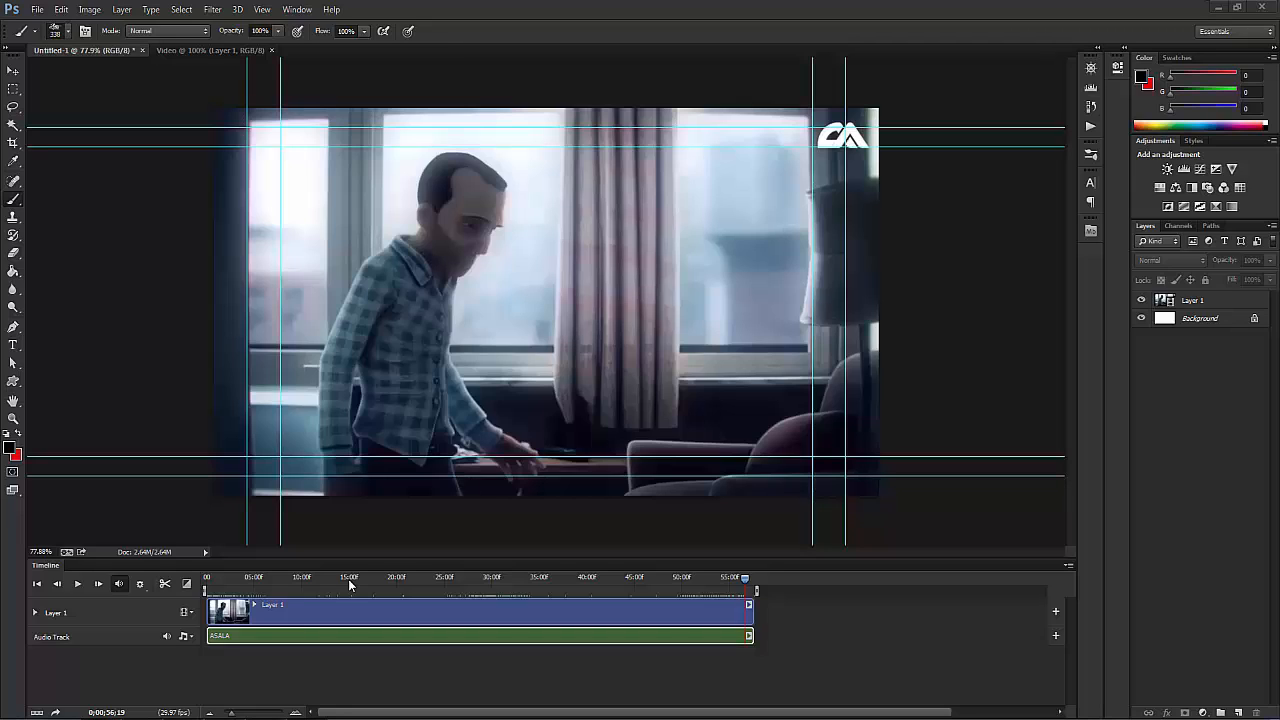
Step: Check the available transitions and scrub the video from near its start to 0;00;25;07
click(187, 585)
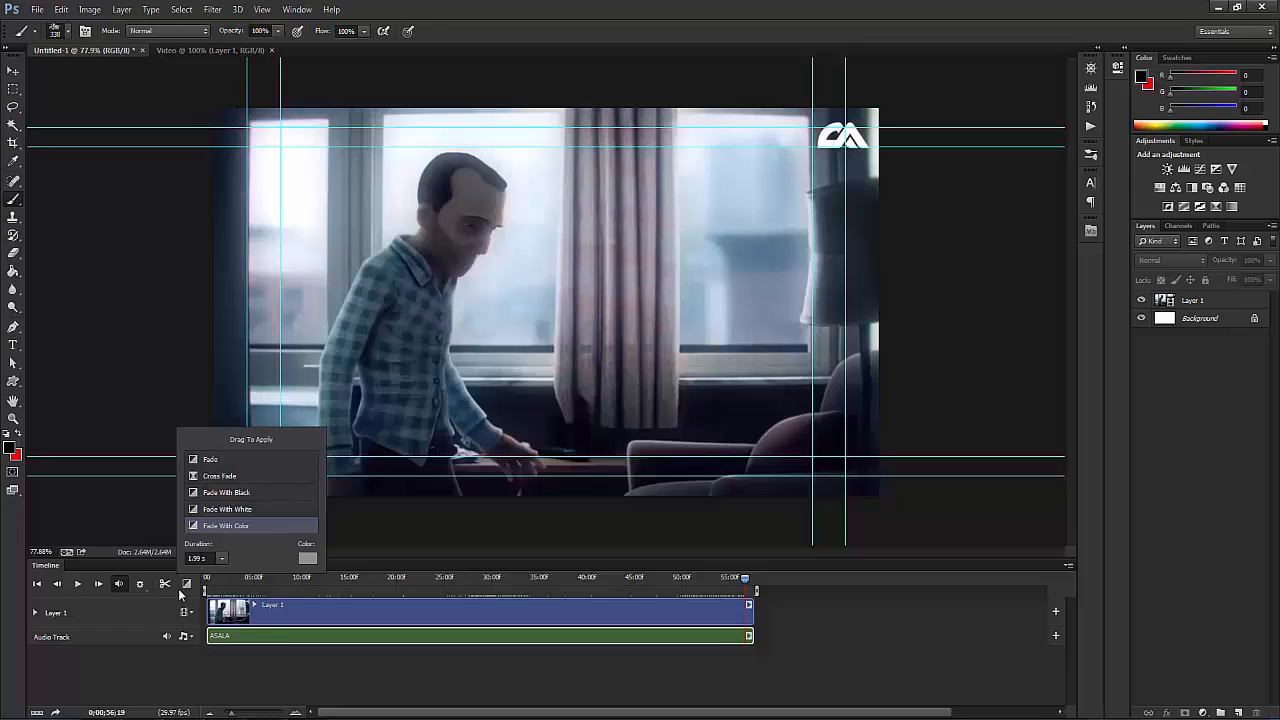
click(186, 586)
click(219, 587)
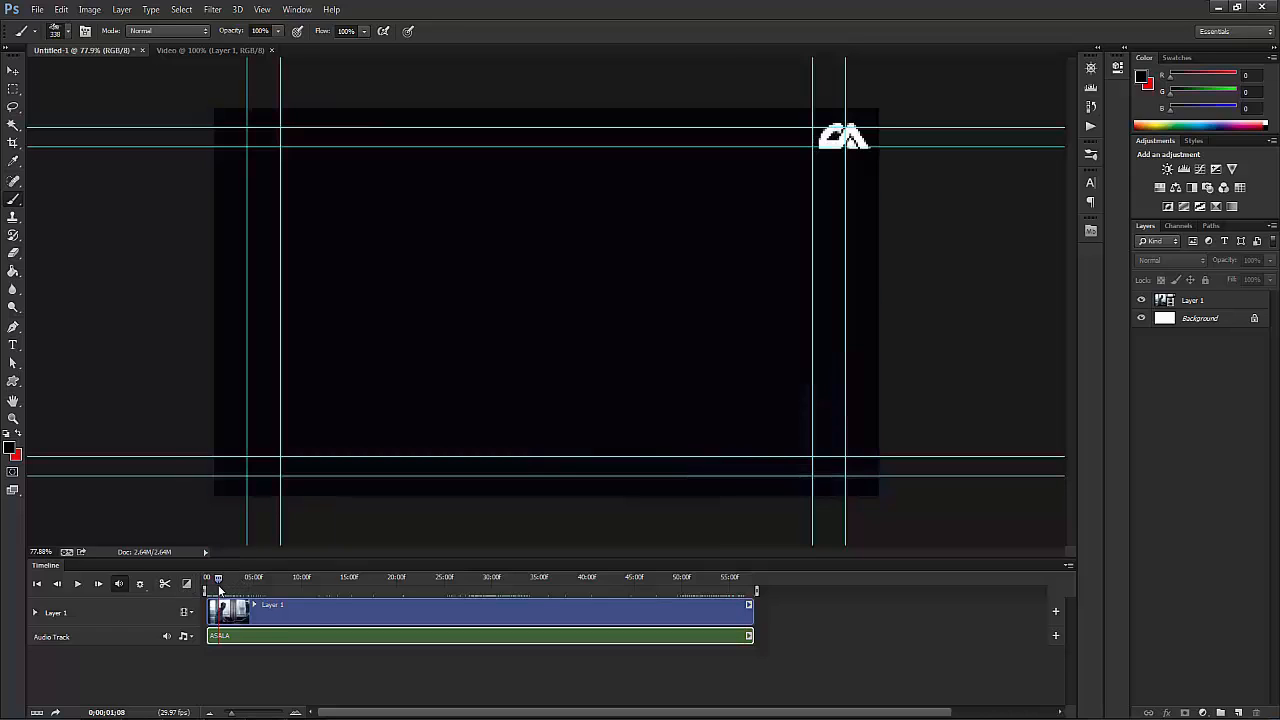
drag(219, 590, 449, 586)
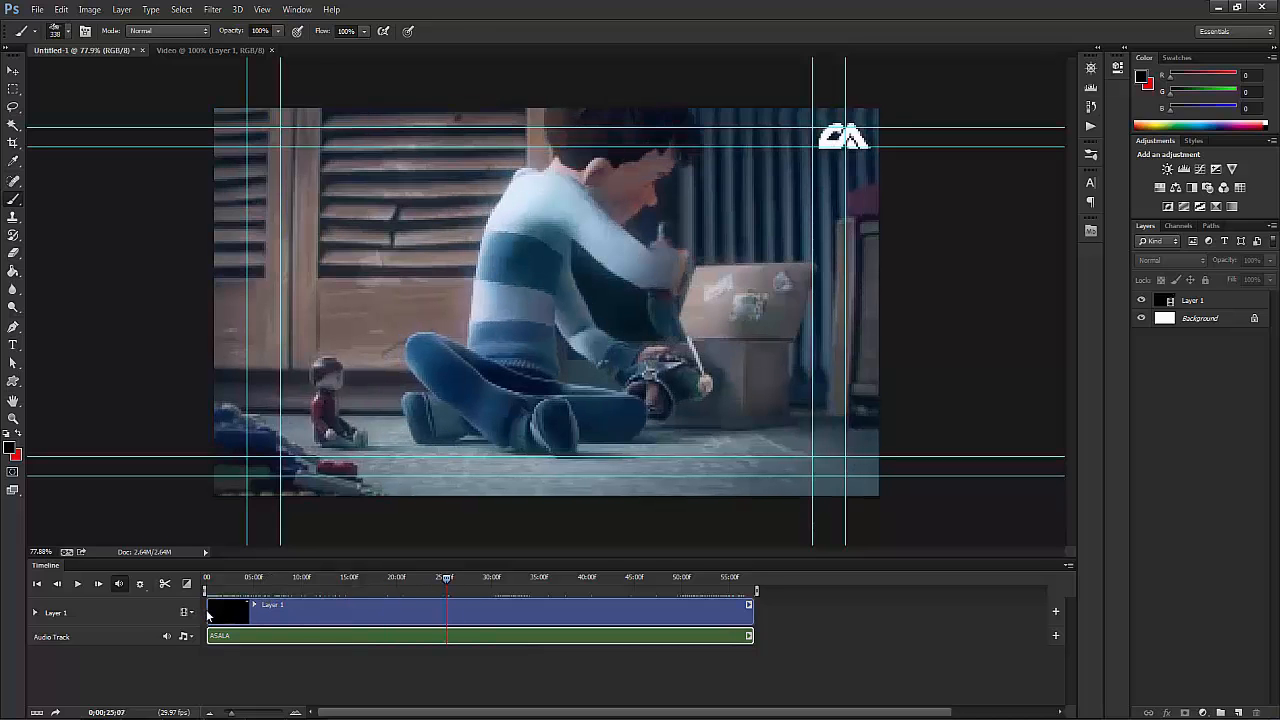
Step: Trim the start of the Layer 1 clip and delete the ASALA audio clip
drag(208, 614, 270, 622)
click(270, 640)
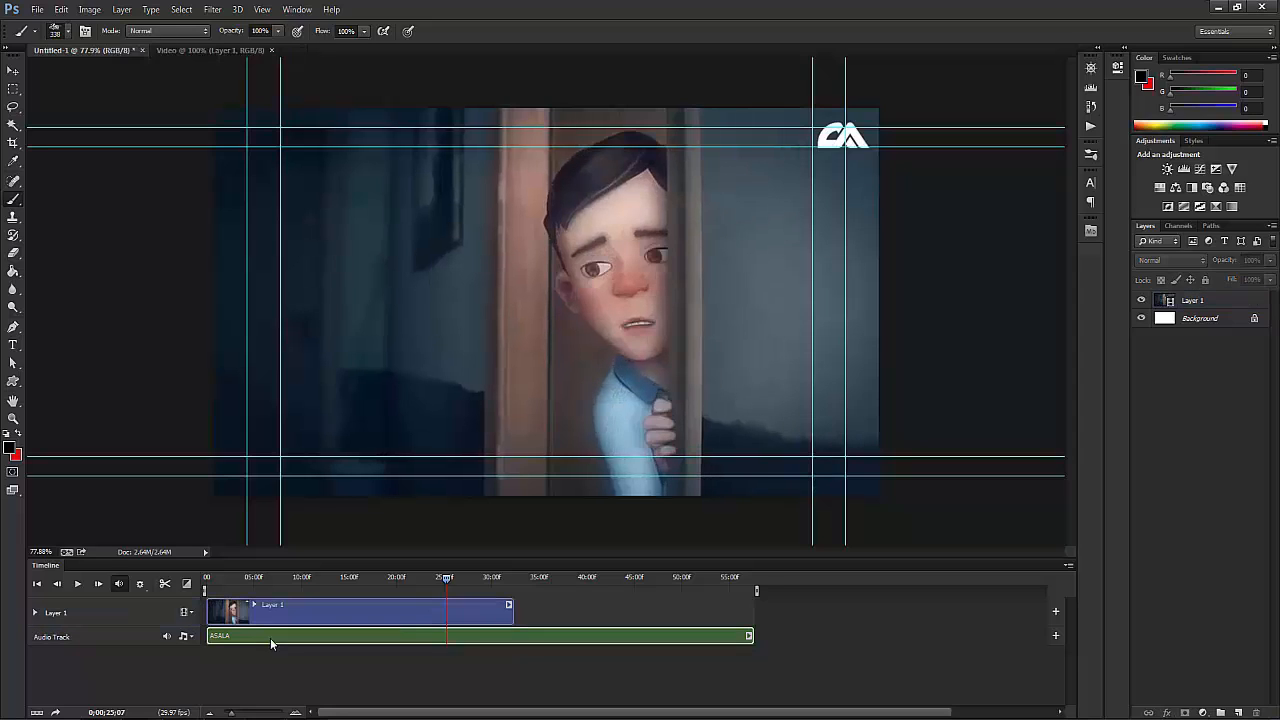
key(Delete)
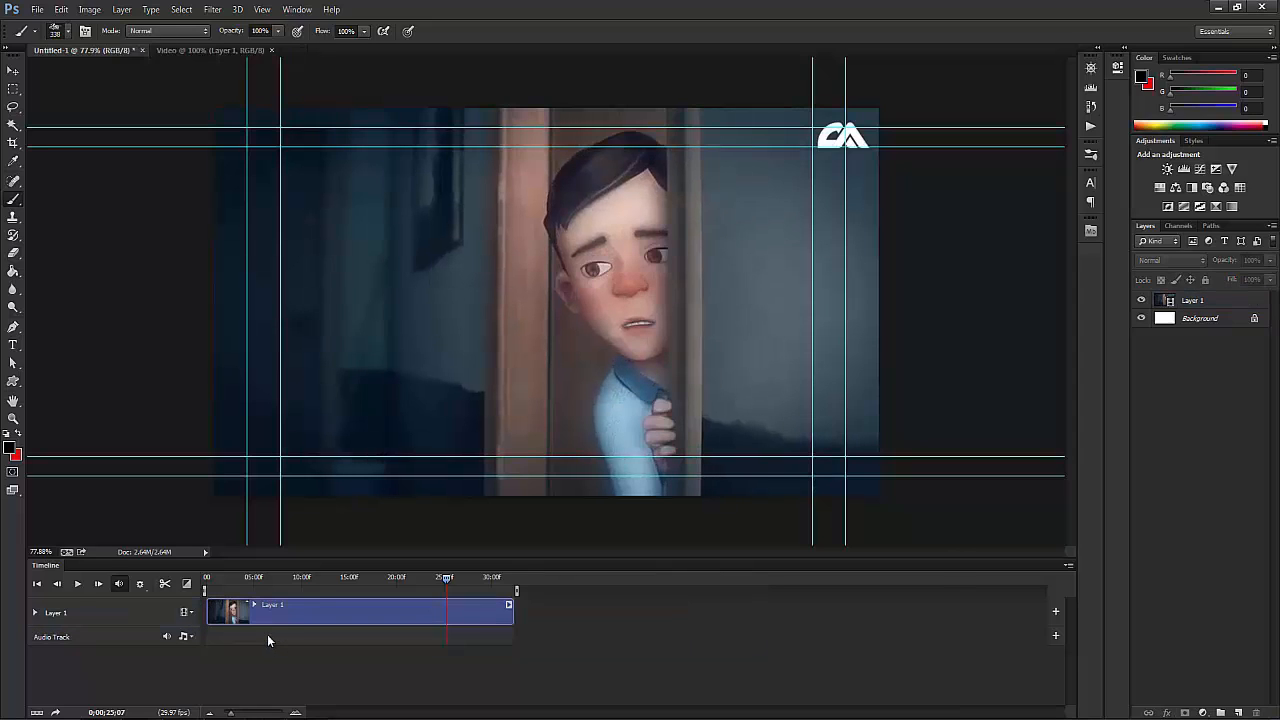
Step: Apply a Fade With Black transition to the start of the Layer 1 clip
click(186, 584)
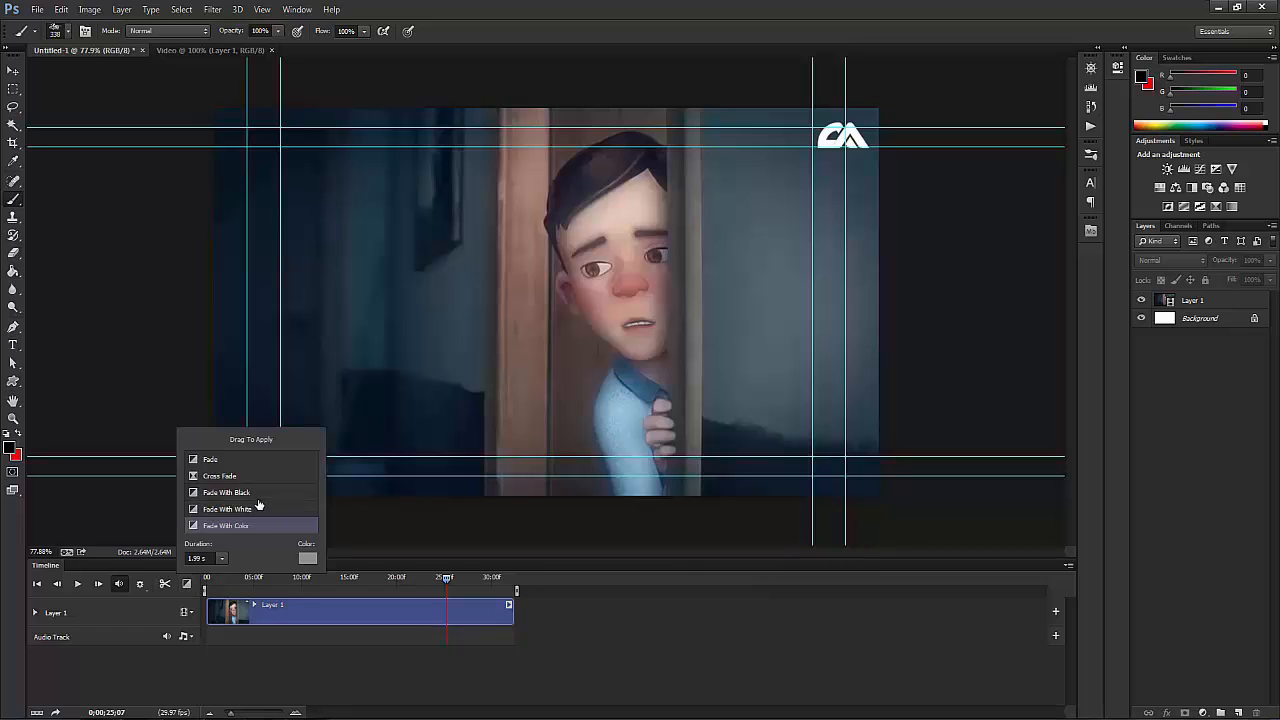
click(243, 493)
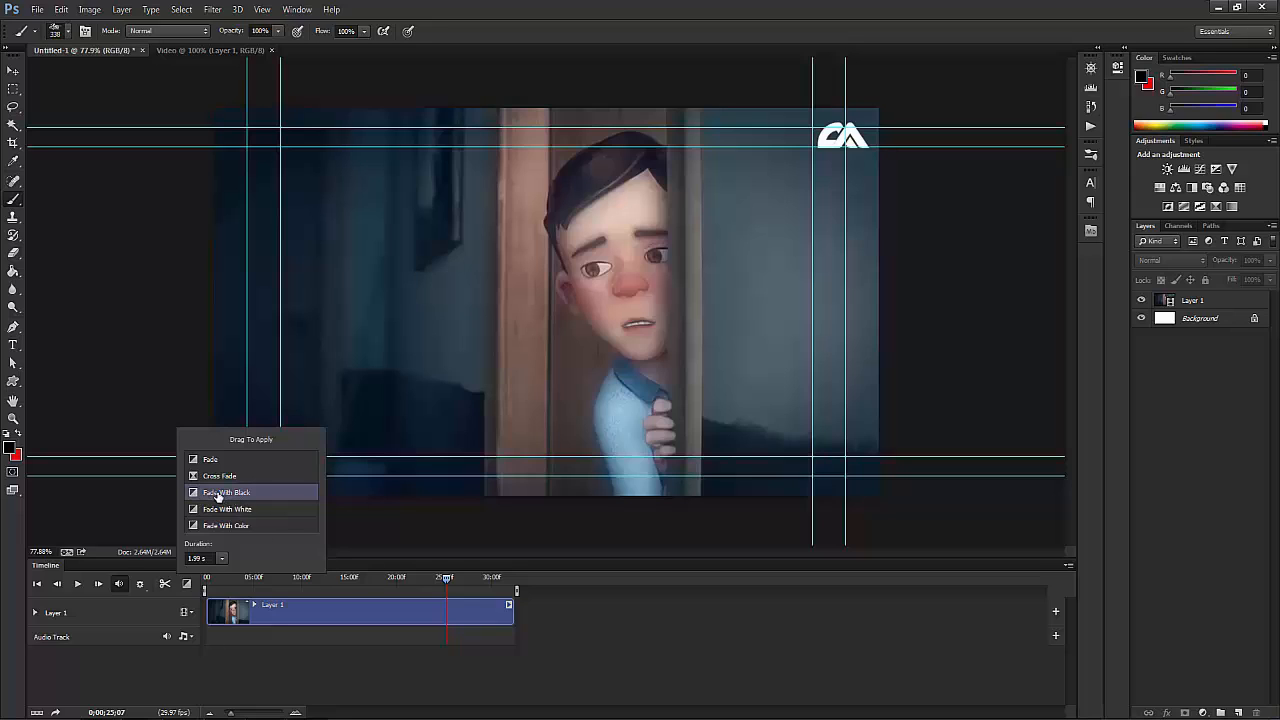
drag(219, 495, 267, 617)
drag(233, 714, 295, 713)
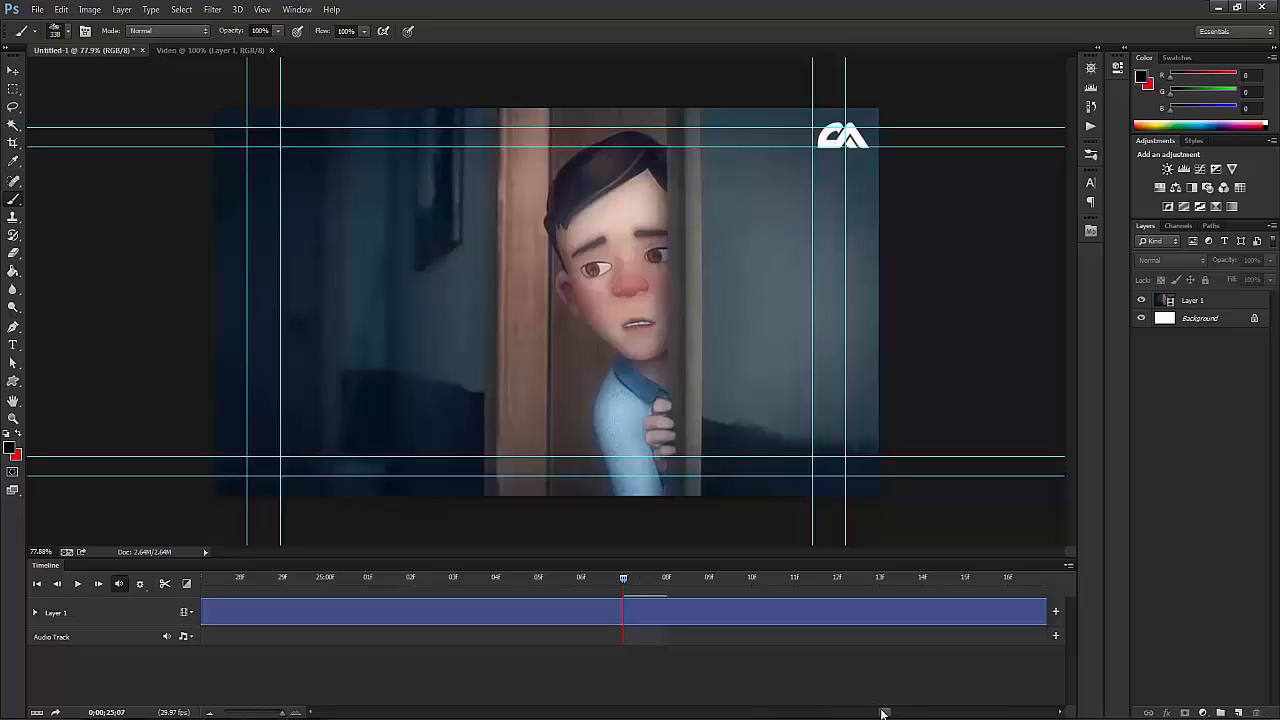
drag(882, 713, 251, 703)
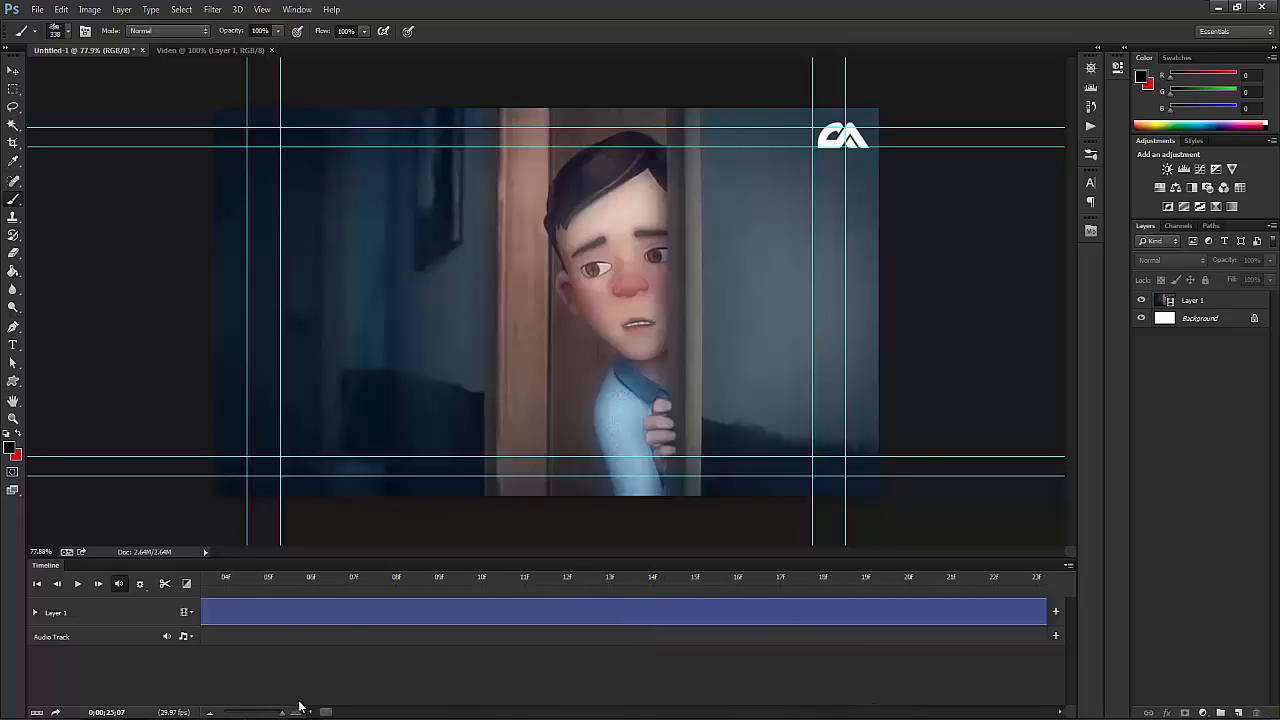
drag(327, 713, 315, 713)
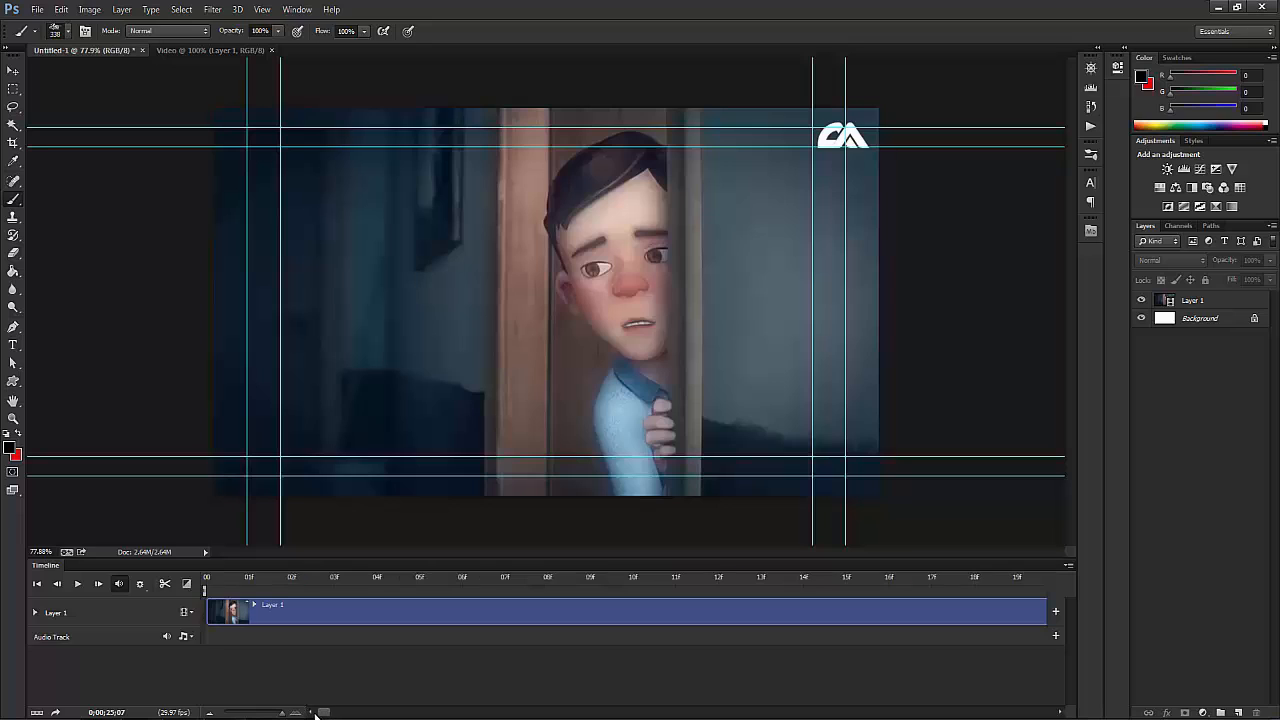
click(187, 584)
drag(263, 586, 285, 621)
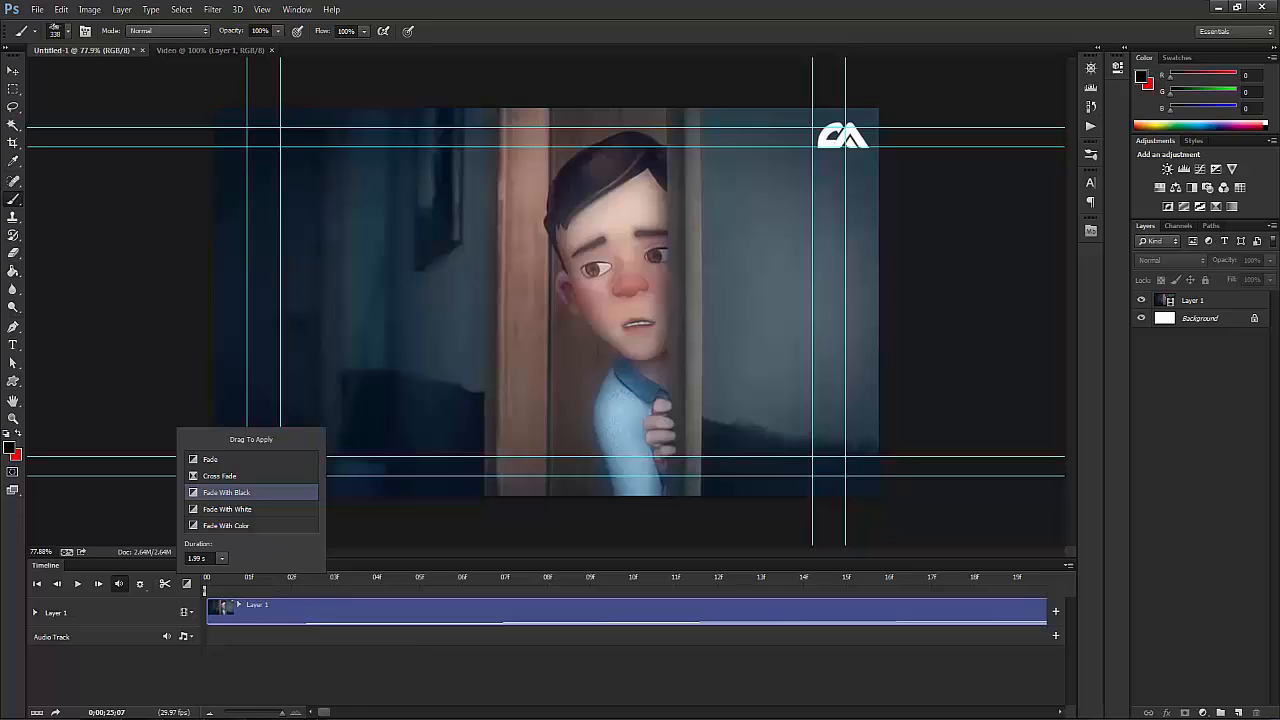
Step: Set the duration of the Fade With Black transition on Layer 1 to 3.13 s
drag(323, 712, 329, 712)
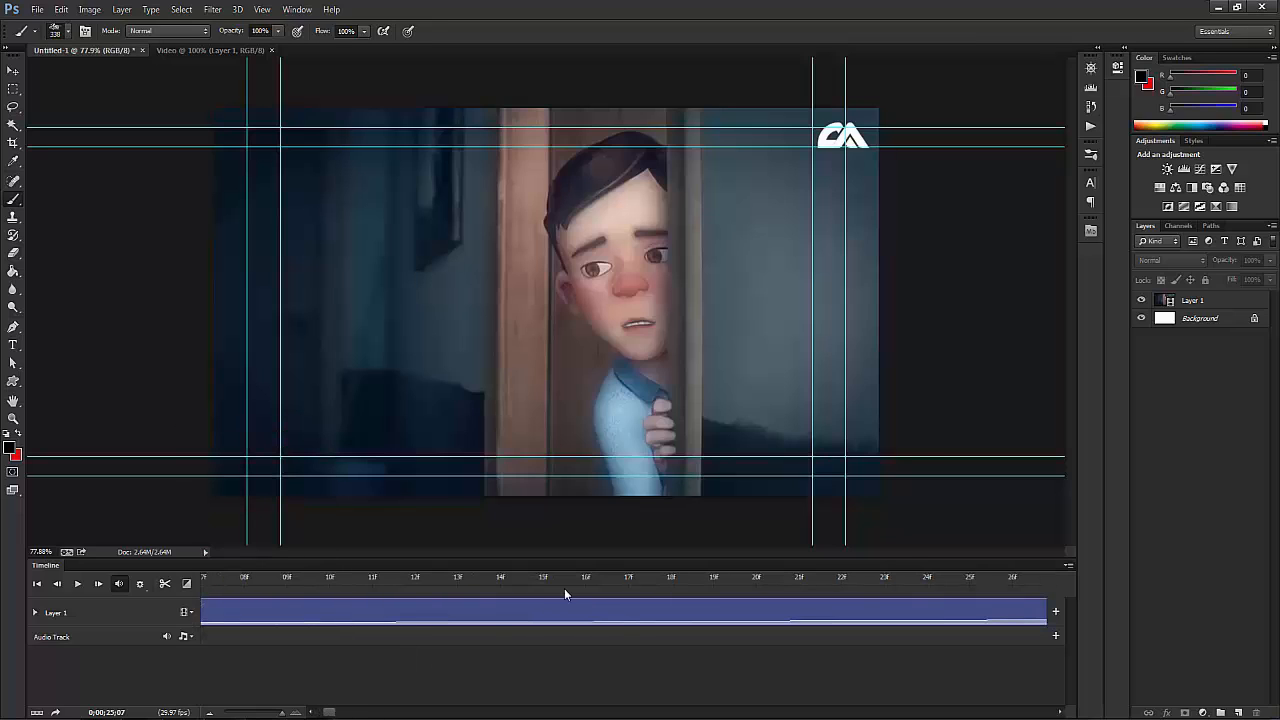
right_click(622, 620)
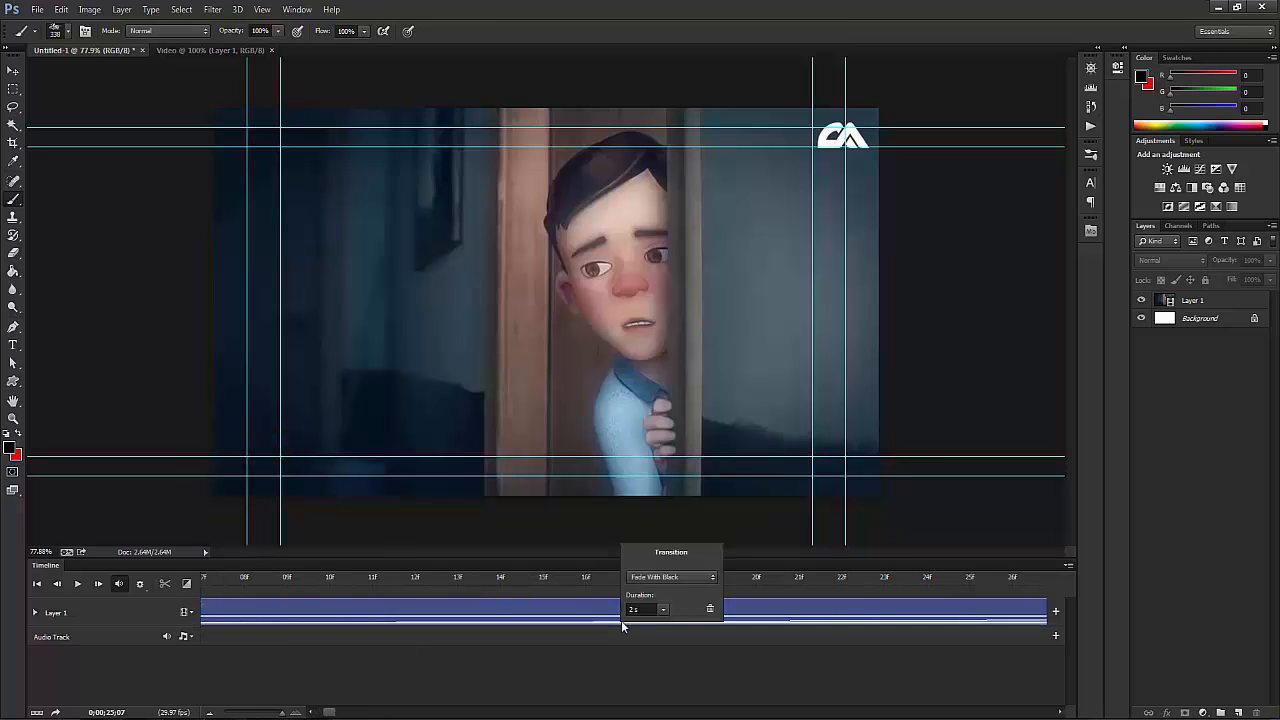
click(662, 610)
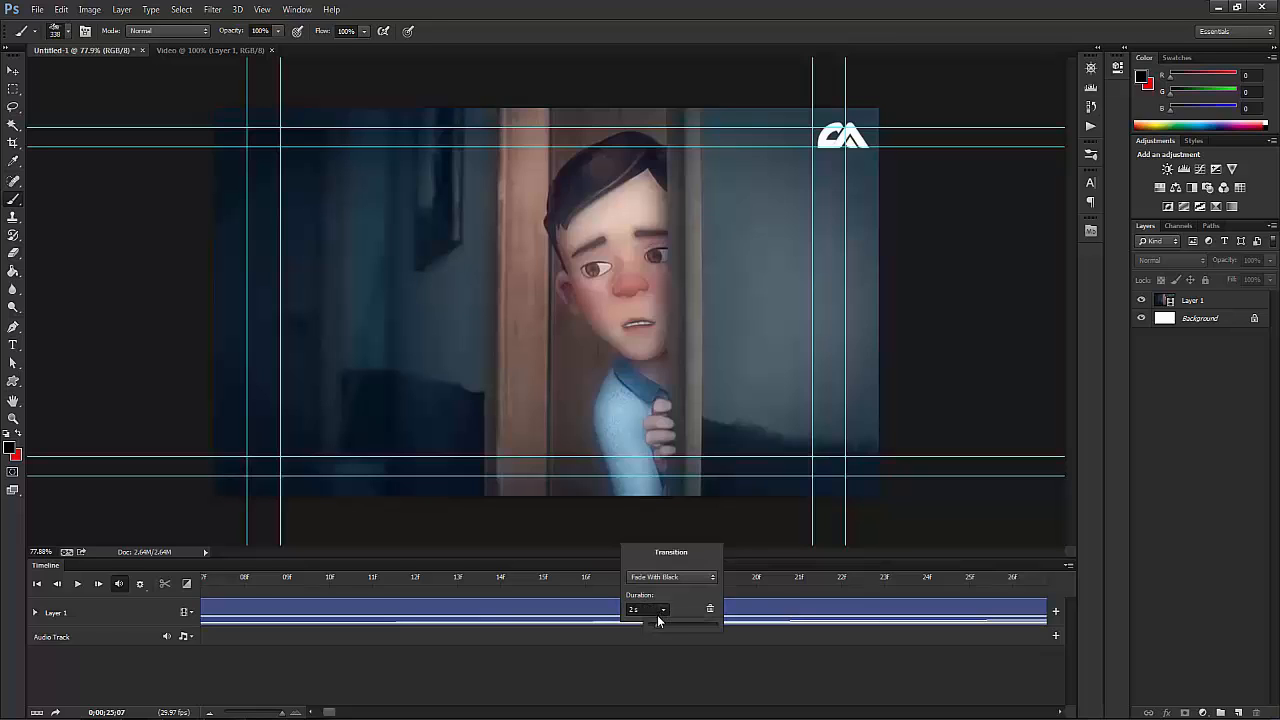
drag(657, 625, 662, 625)
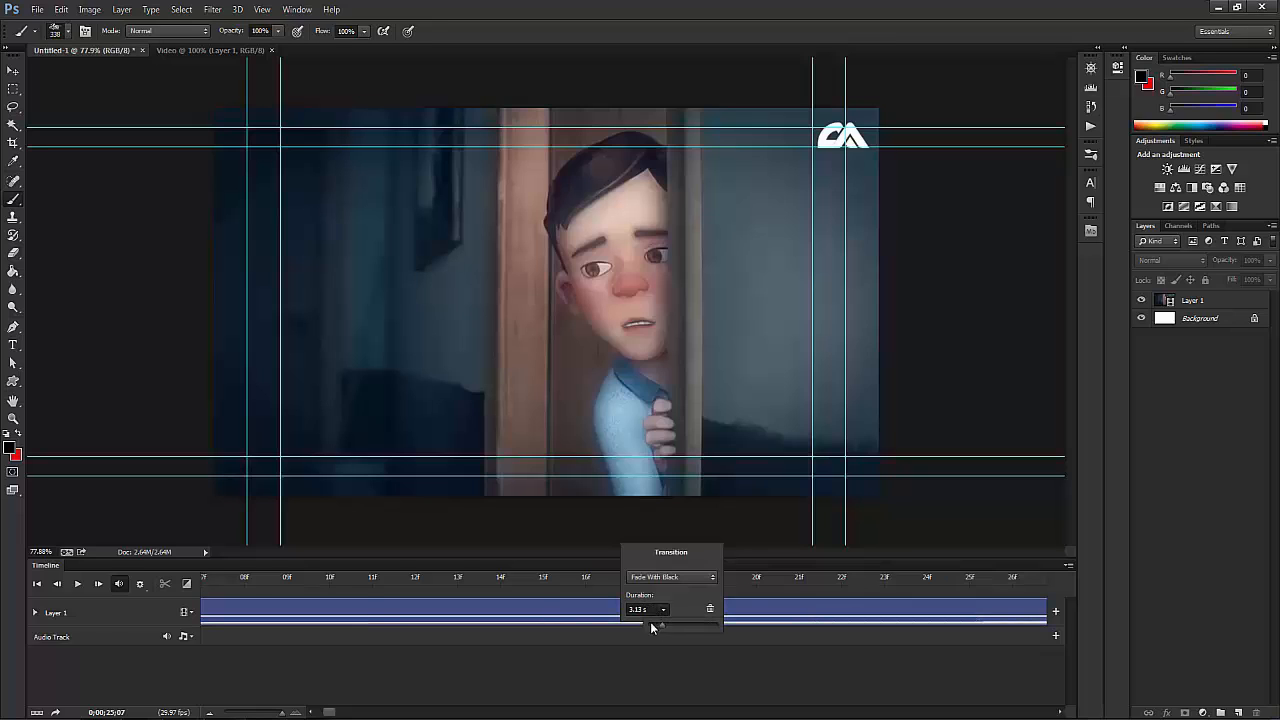
Step: Preview the opening fade by scrubbing from the early frames of Layer 1 to the transition's end at 0;00;03;04
click(370, 580)
drag(373, 578, 332, 580)
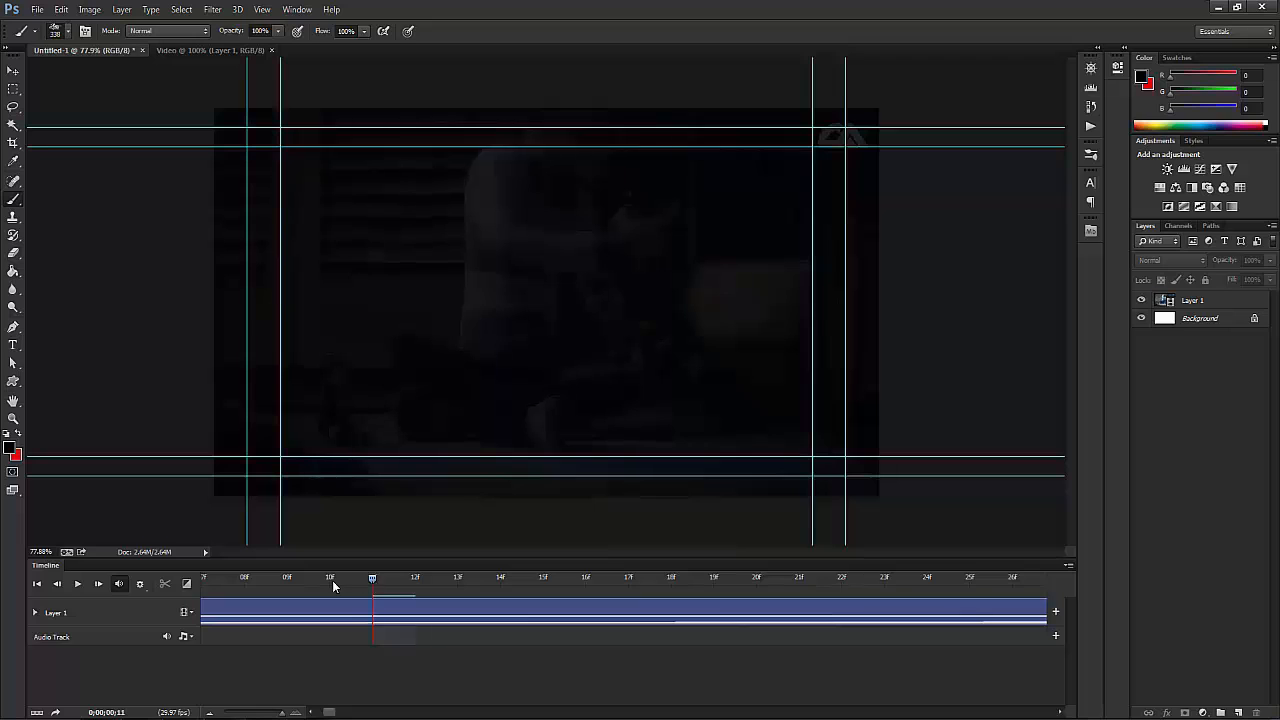
drag(252, 581, 565, 597)
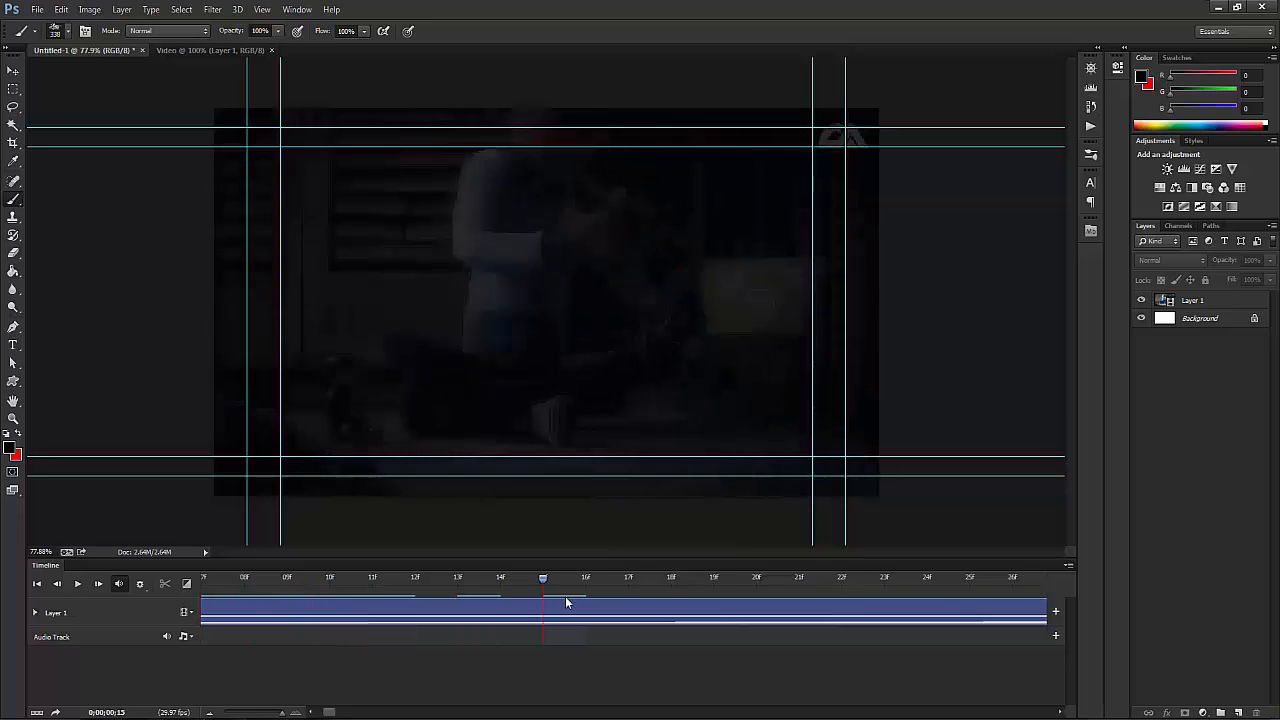
drag(282, 712, 257, 714)
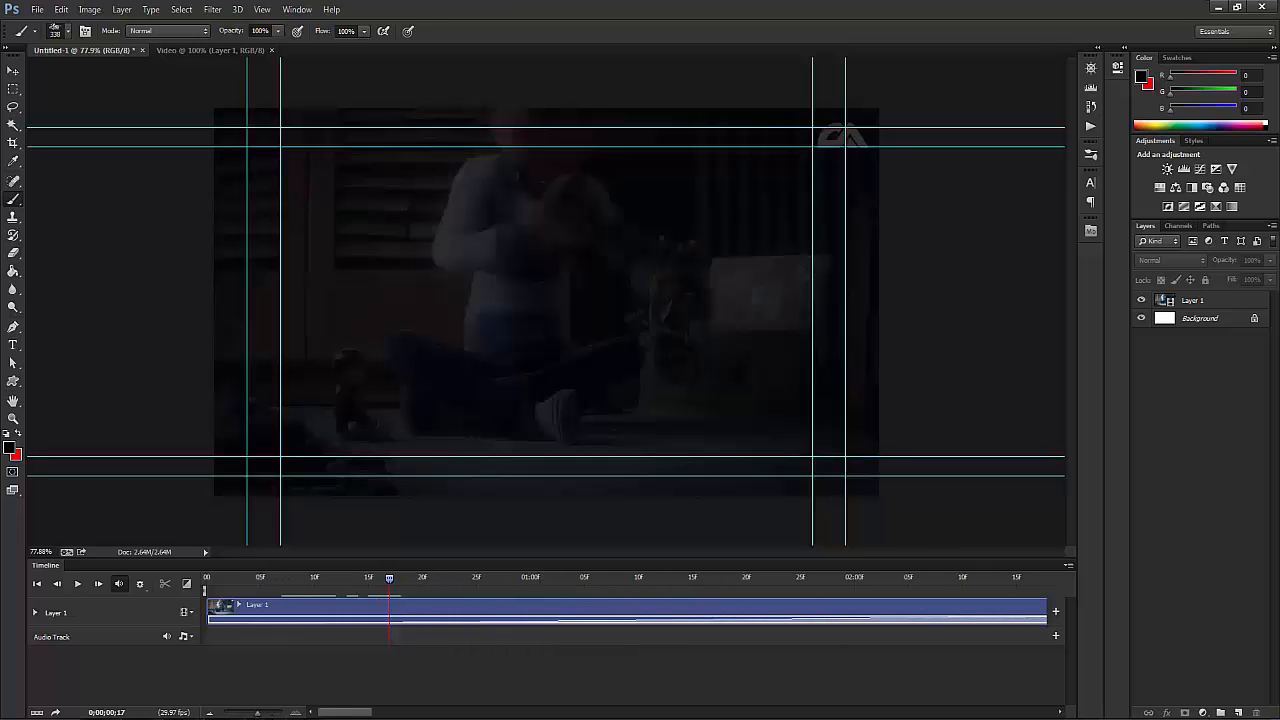
drag(390, 581, 913, 605)
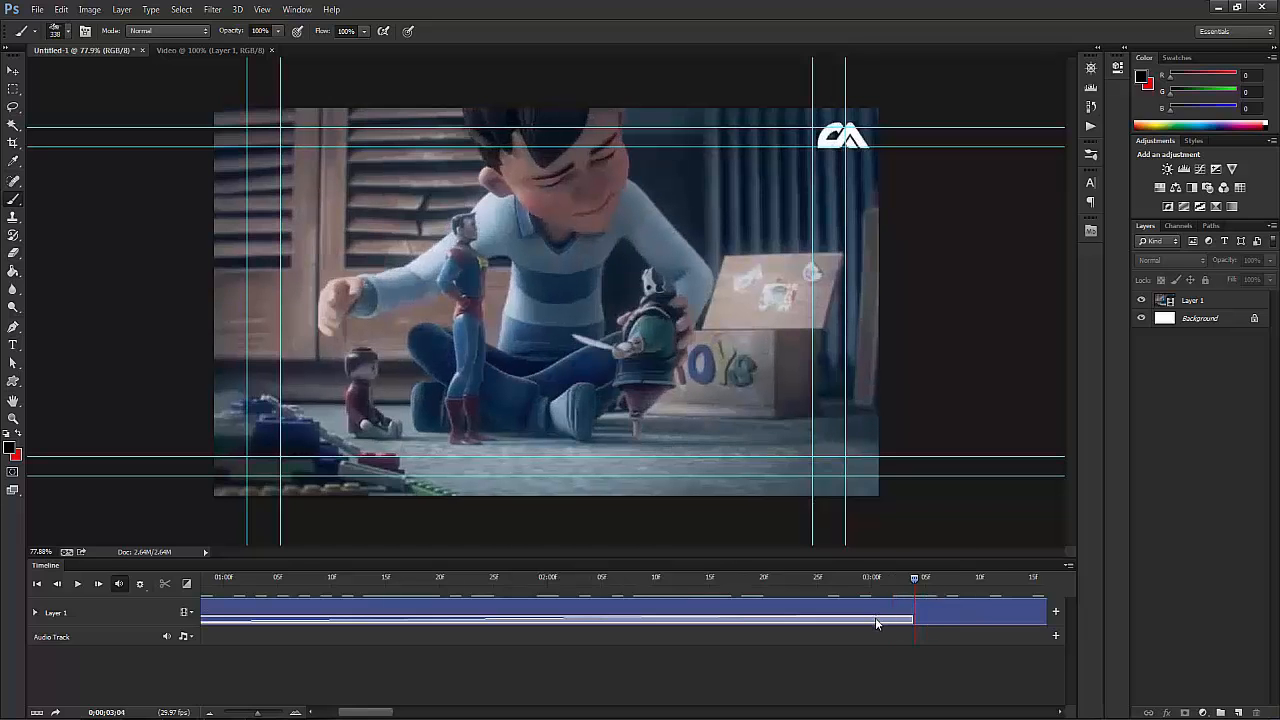
Step: Shorten the Fade With Black transition to 1.38 s and scrub through it from the clip's start to 0;00;01;05
right_click(889, 612)
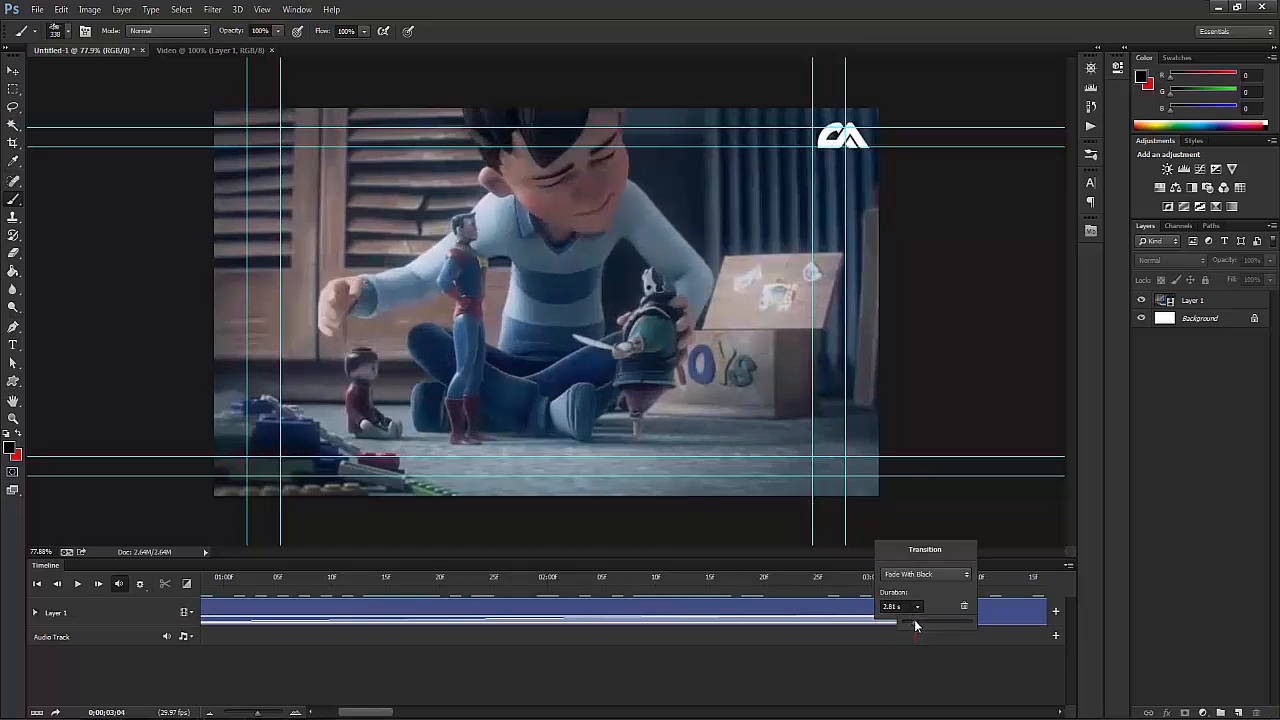
drag(913, 621, 912, 621)
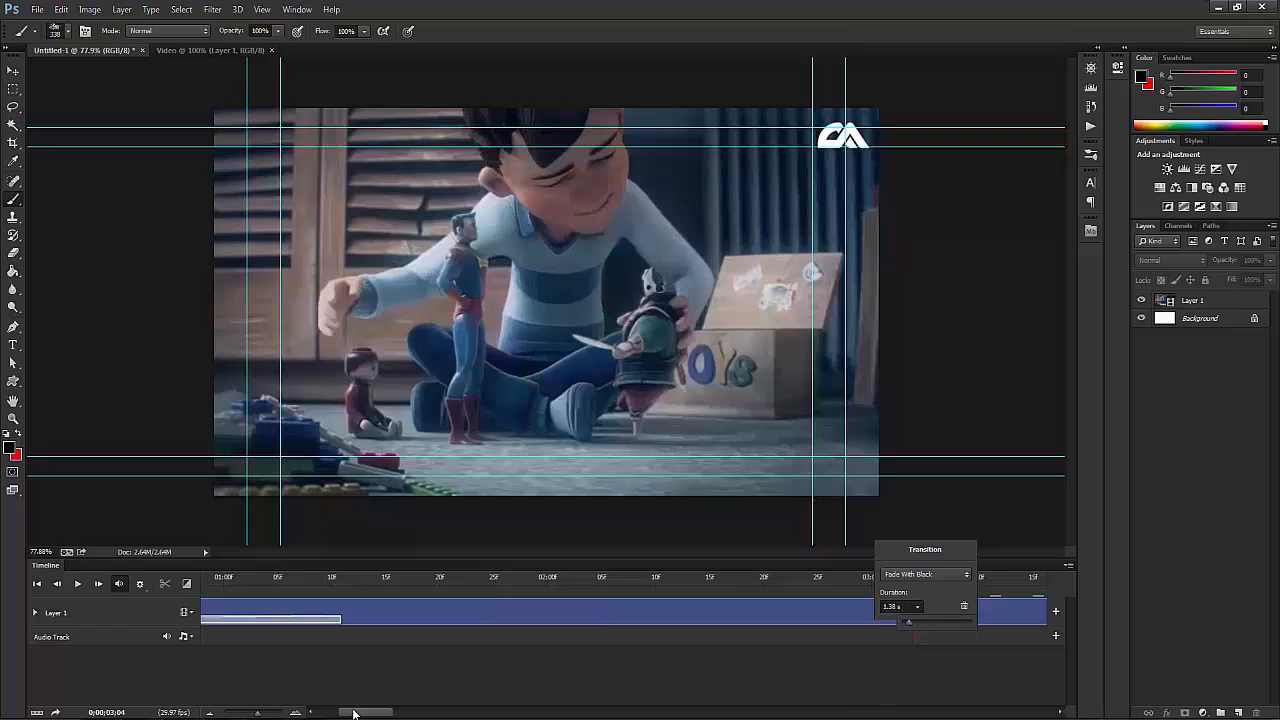
drag(353, 713, 329, 714)
click(220, 580)
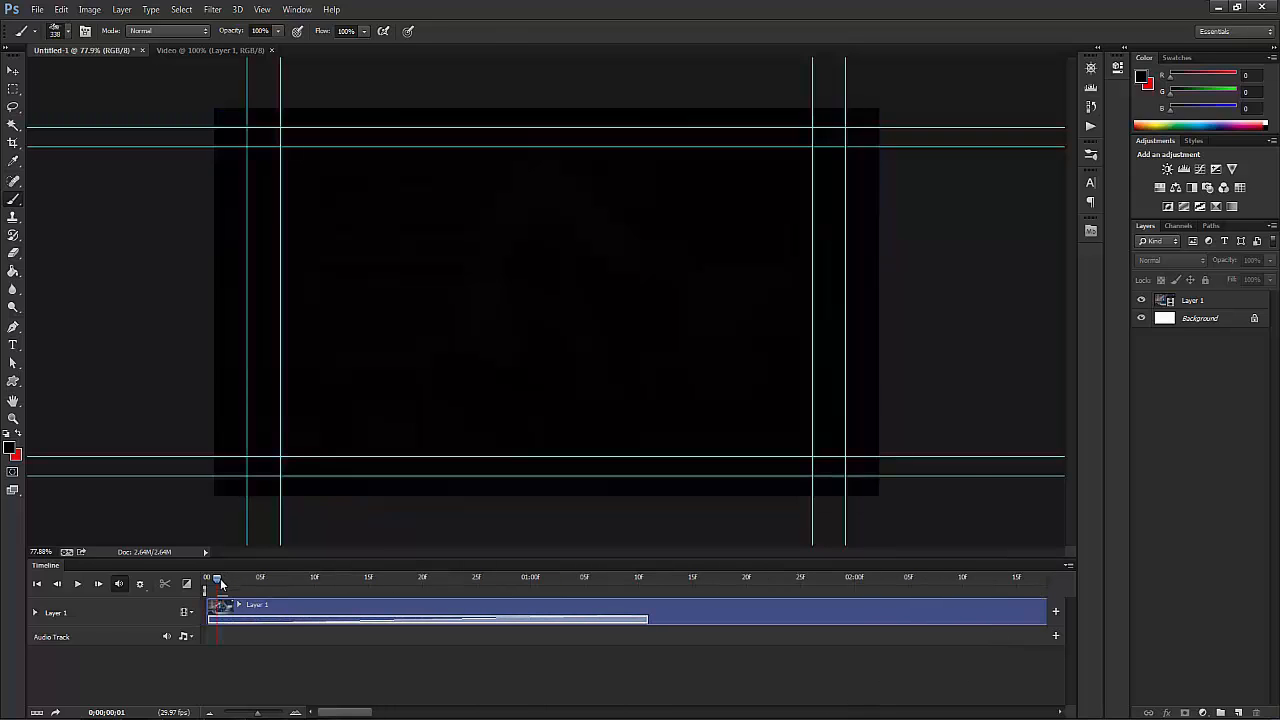
drag(220, 582, 580, 606)
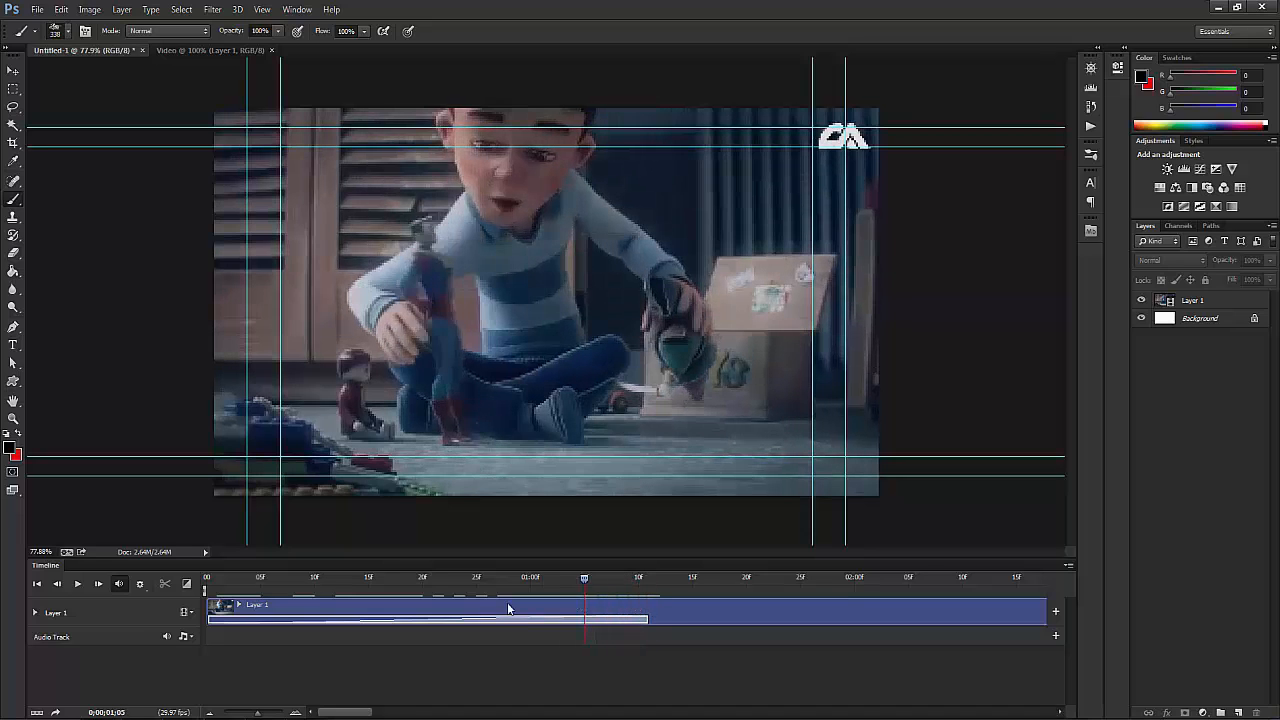
Step: Change the opening transition of Layer 1 to Fade With White and check it with the playhead at 0;00;01;04
click(599, 621)
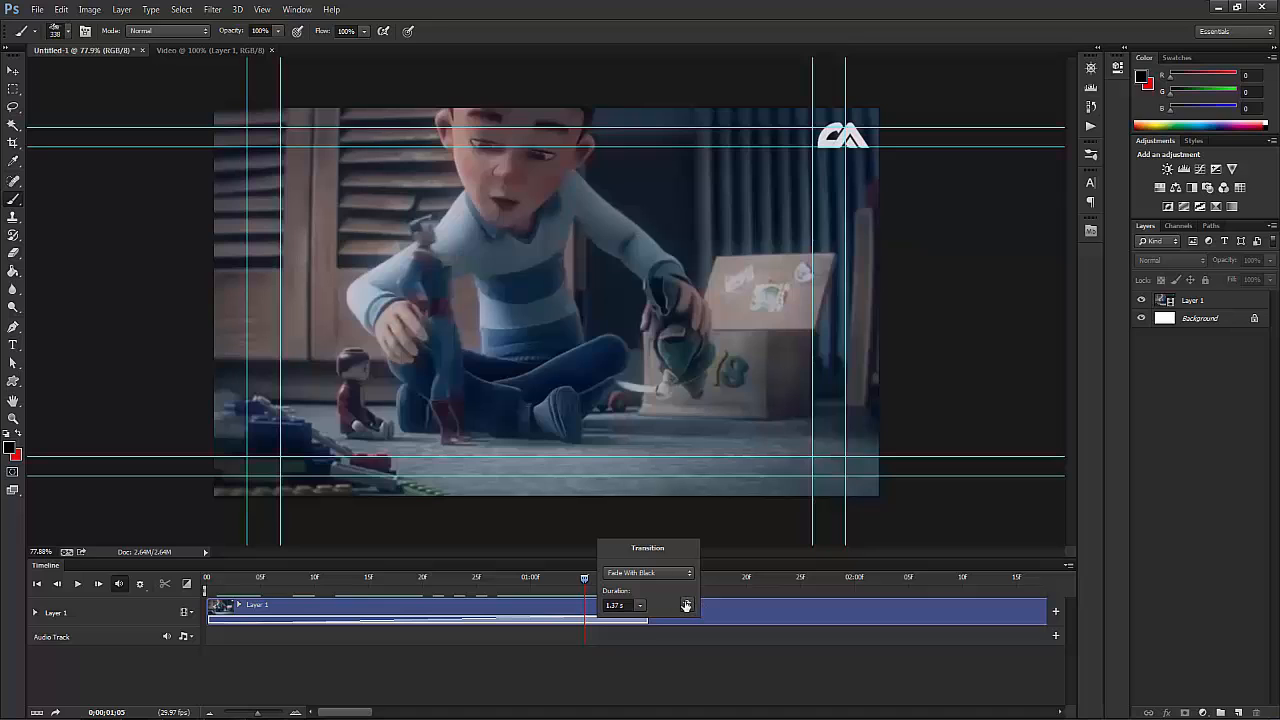
click(533, 625)
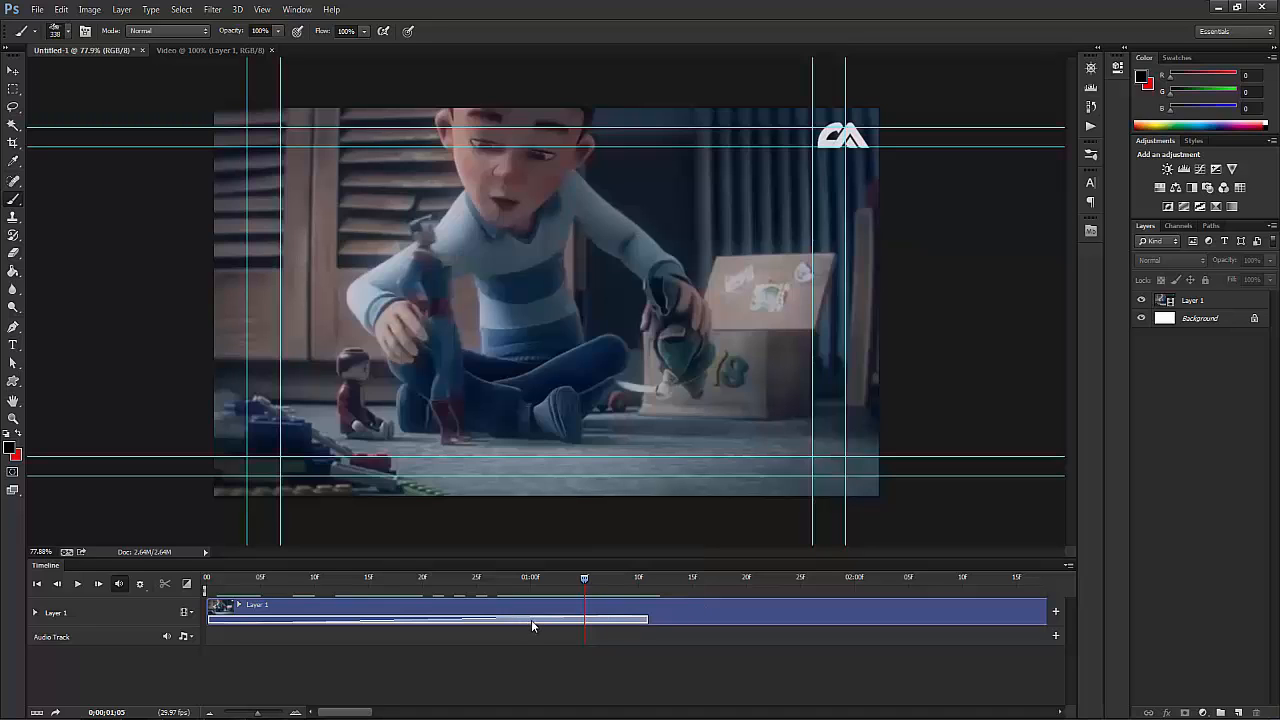
right_click(621, 620)
click(662, 574)
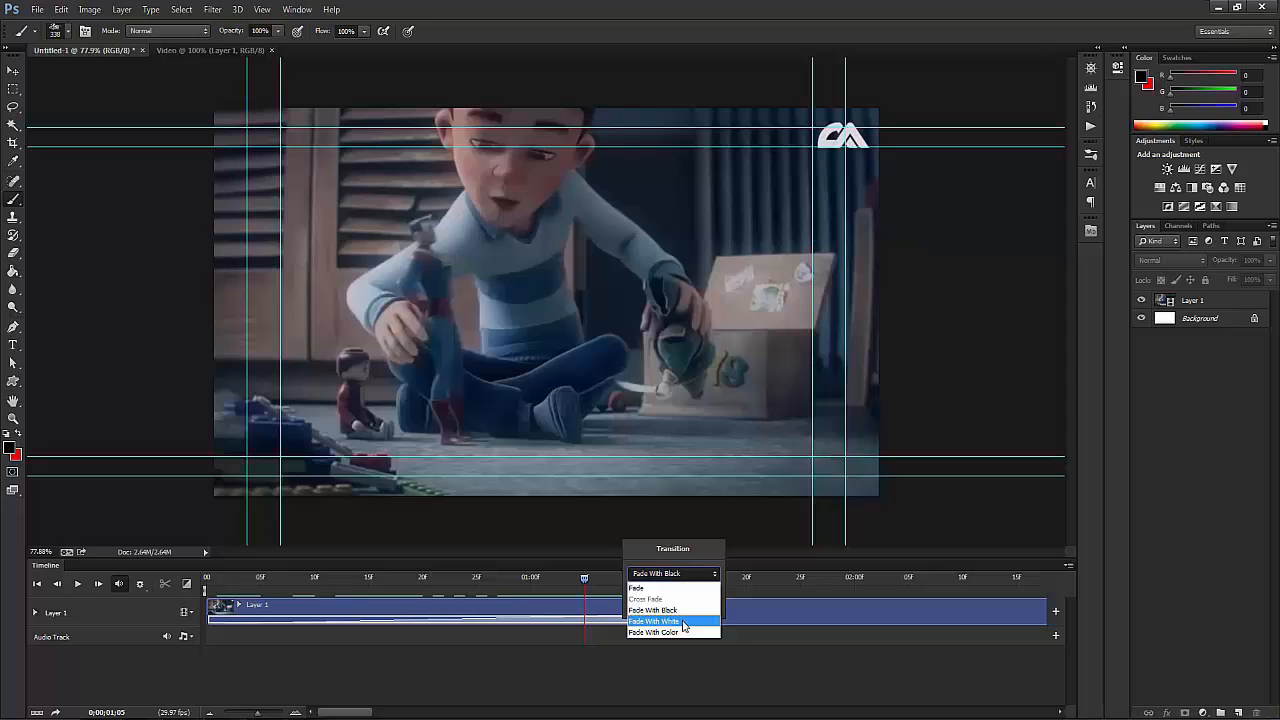
click(683, 622)
drag(584, 580, 575, 614)
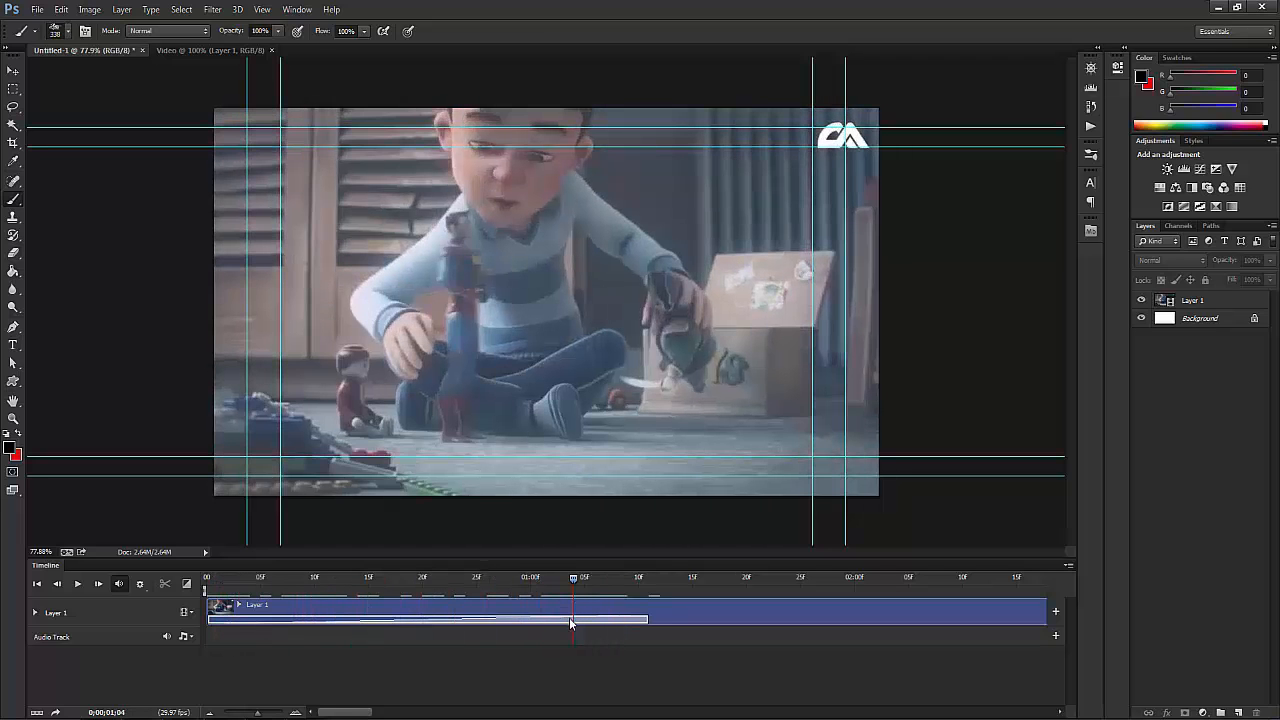
Step: Change the opening transition of Layer 1 to Fade With Color and set its color to red (f90000)
right_click(575, 614)
click(600, 577)
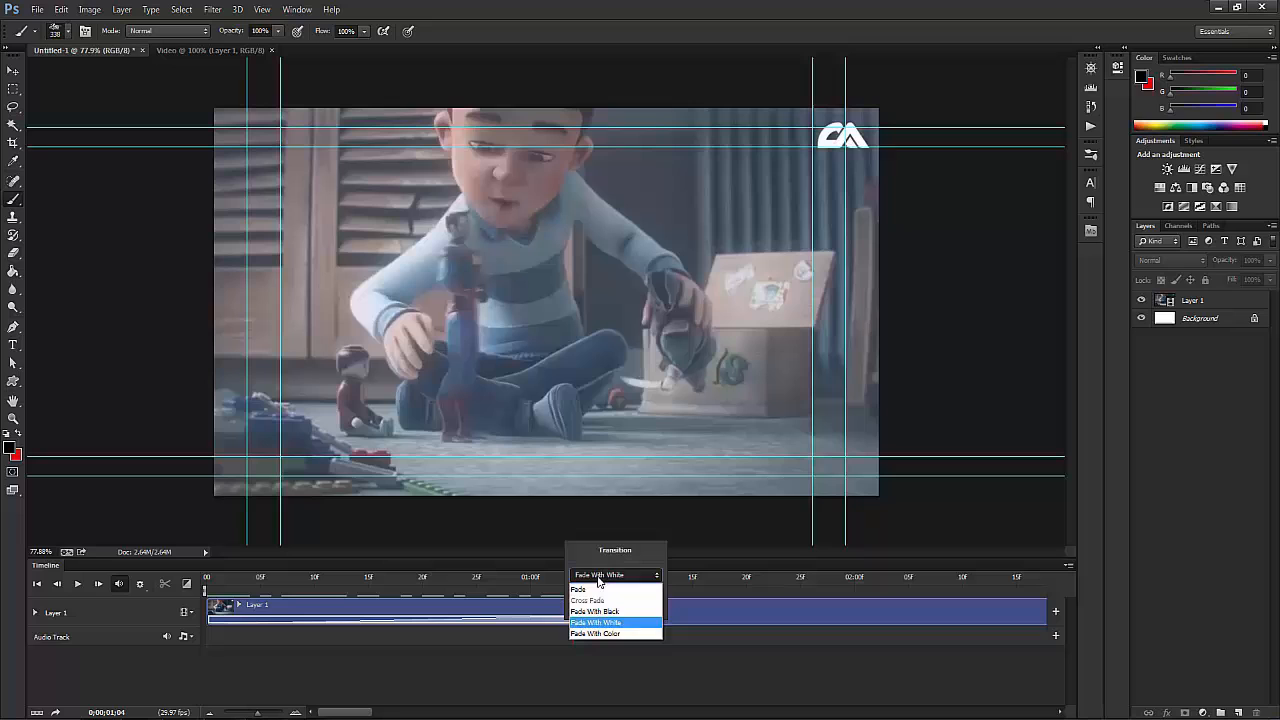
click(595, 633)
click(633, 609)
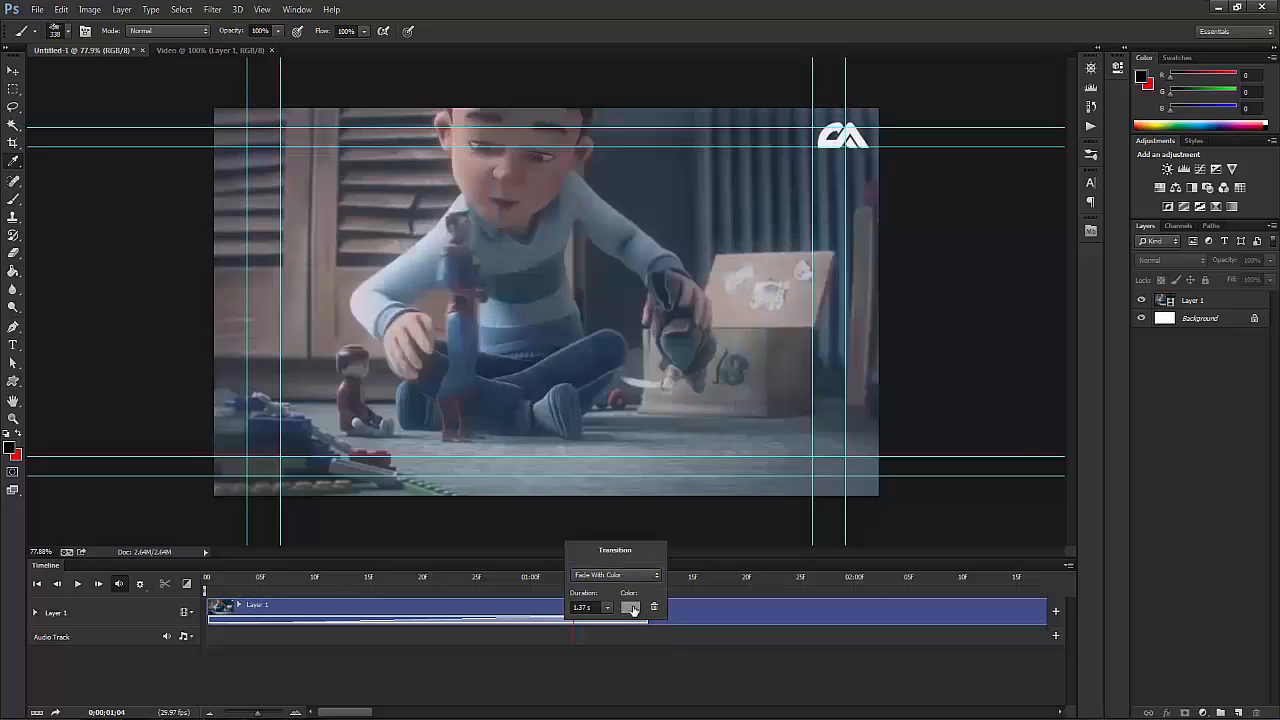
click(847, 323)
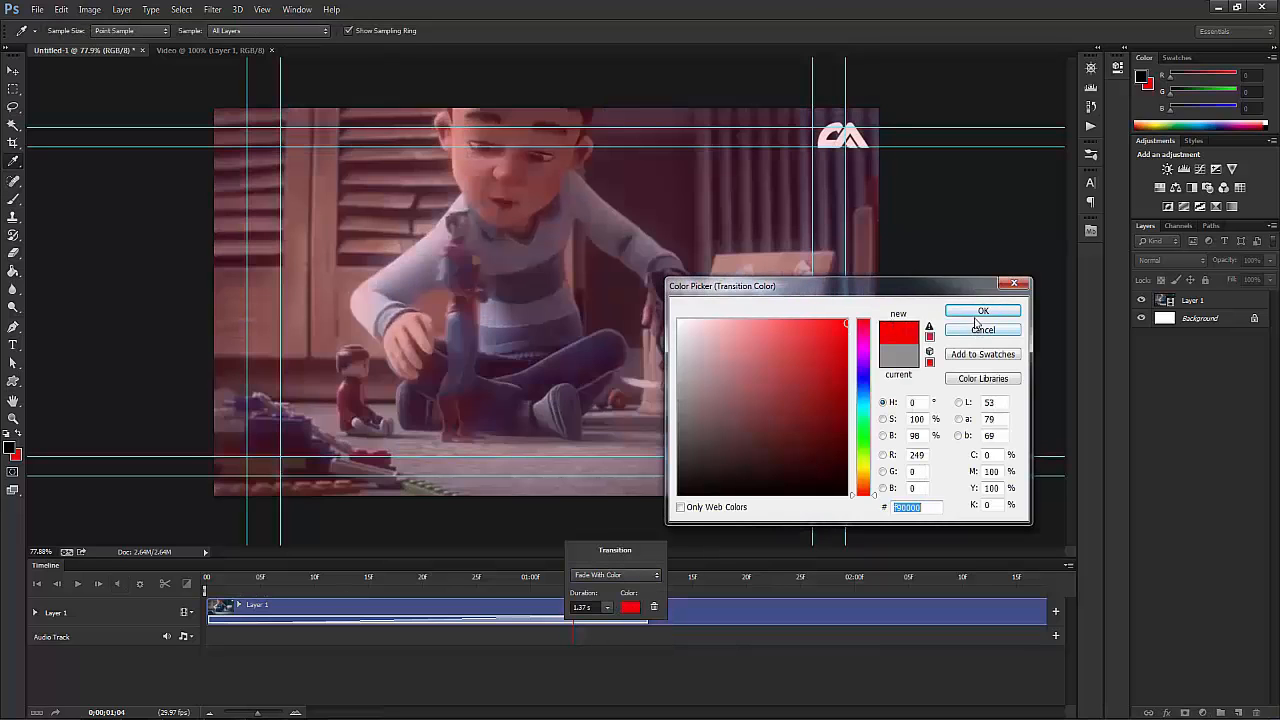
click(983, 311)
Step: Select the Layer 1 clip and preview the red fade by scrubbing back to 0;00;00;26
click(224, 608)
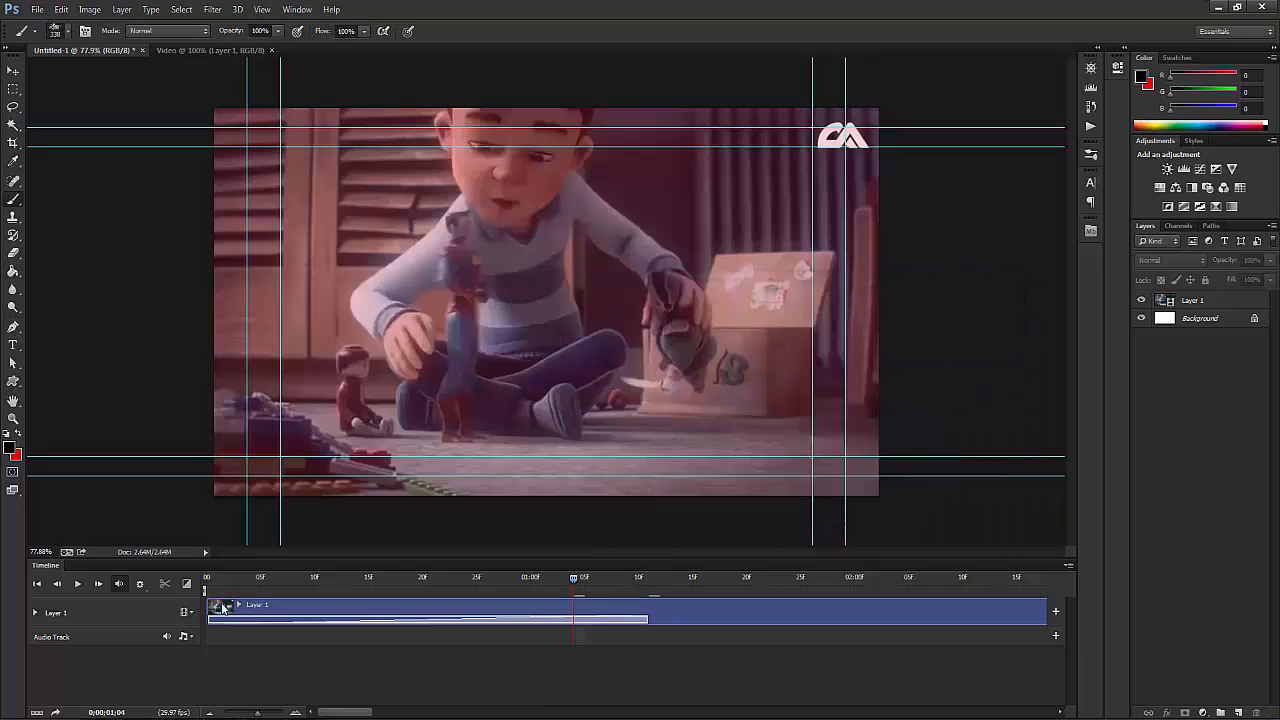
click(216, 604)
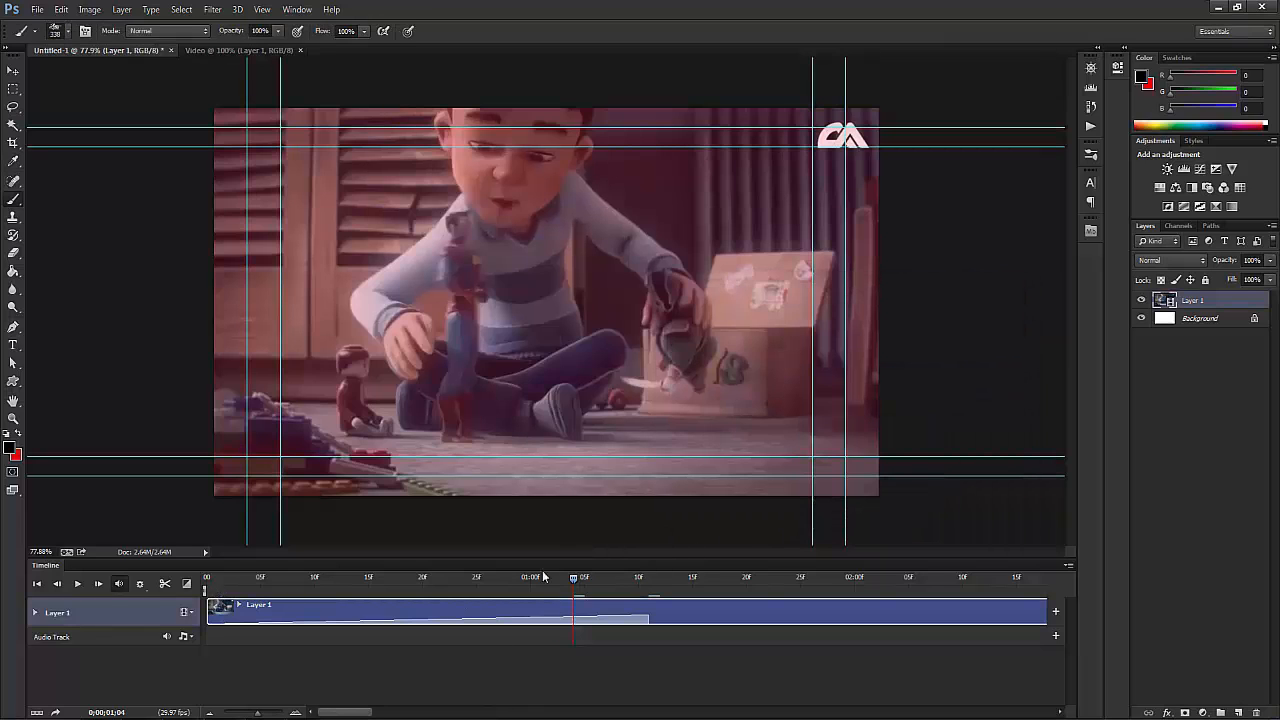
drag(574, 580, 542, 644)
Step: Show the Fade With Color option and its color setting among the available Timeline transitions
click(186, 583)
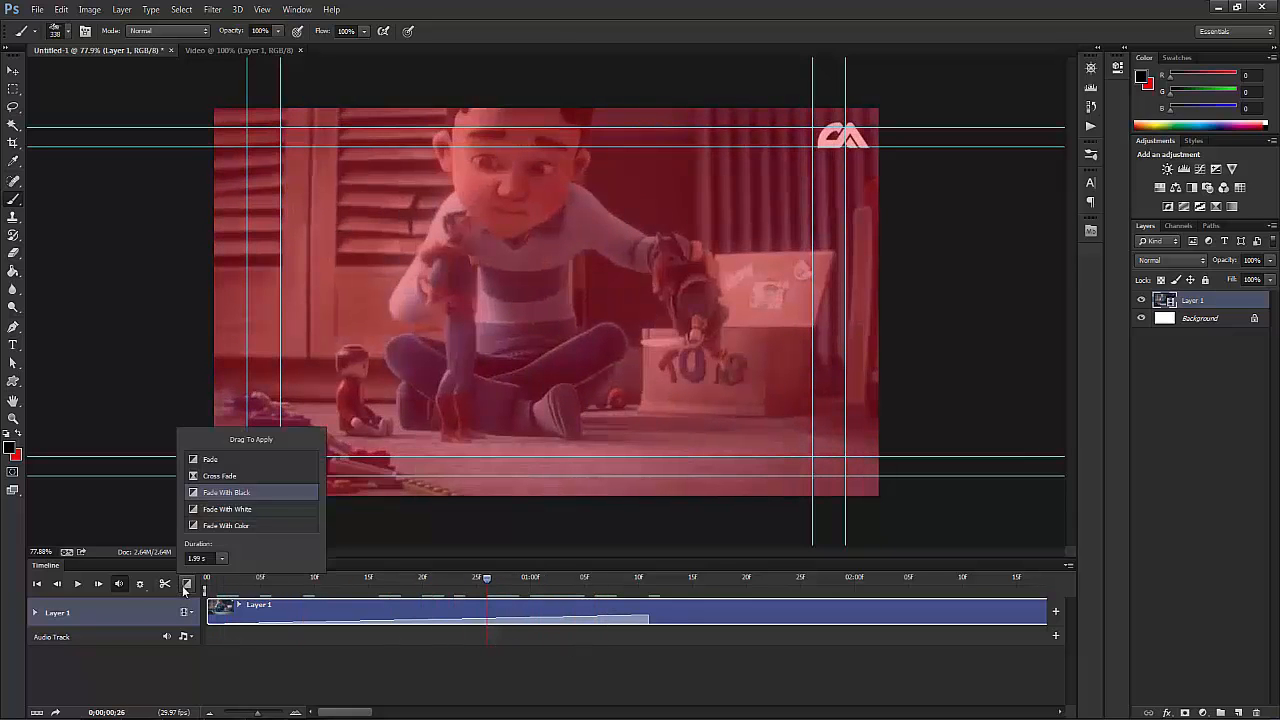
click(245, 527)
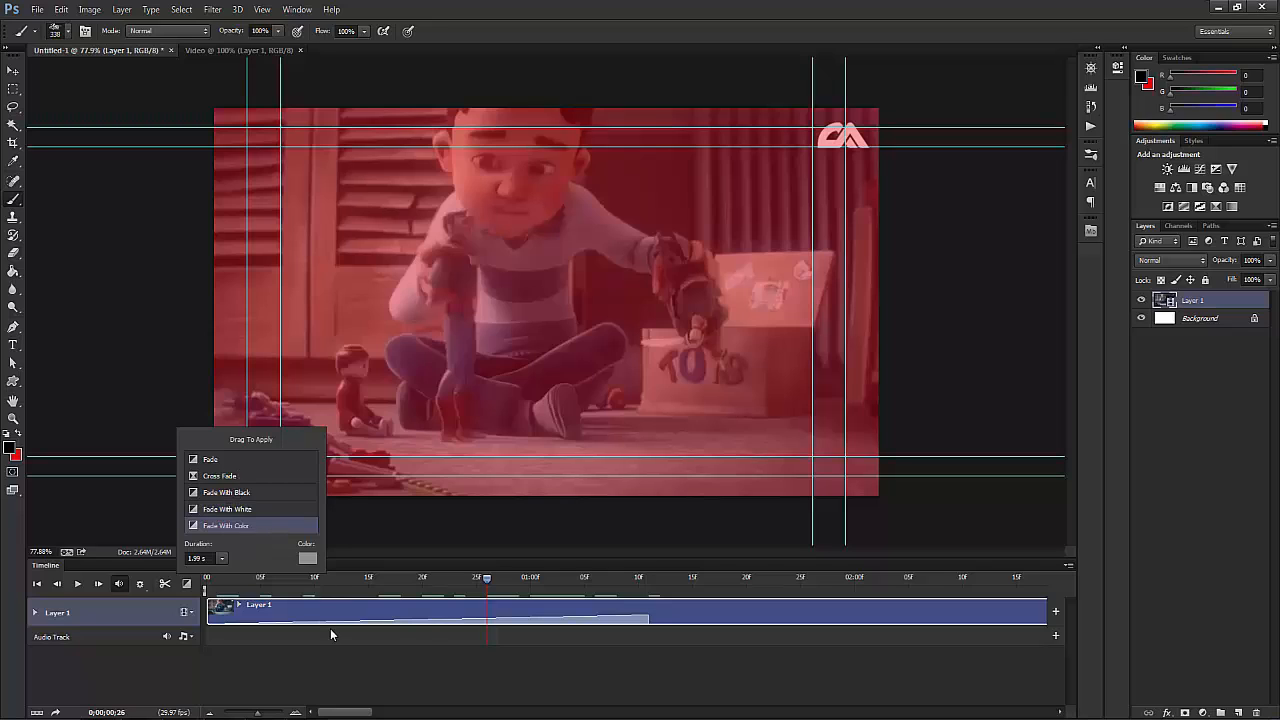
click(486, 580)
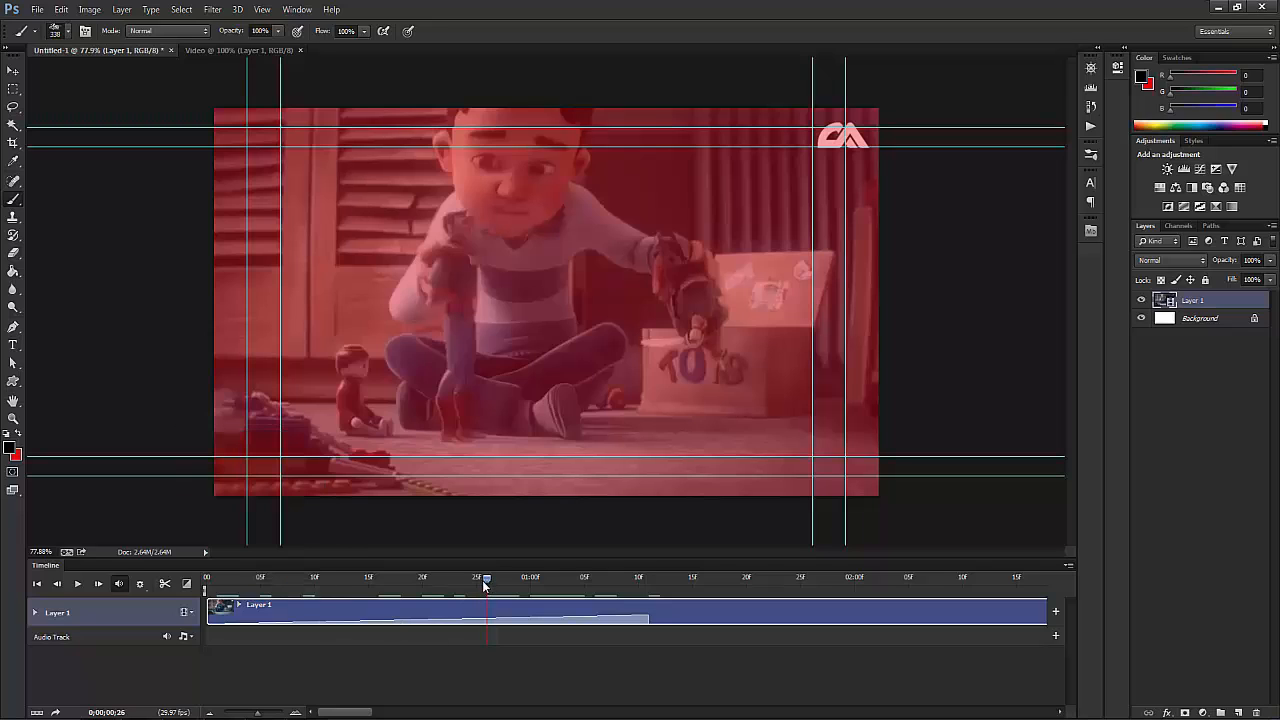
Step: Delete the Fade With Color transition from the start of the Layer 1 clip
click(607, 621)
right_click(607, 621)
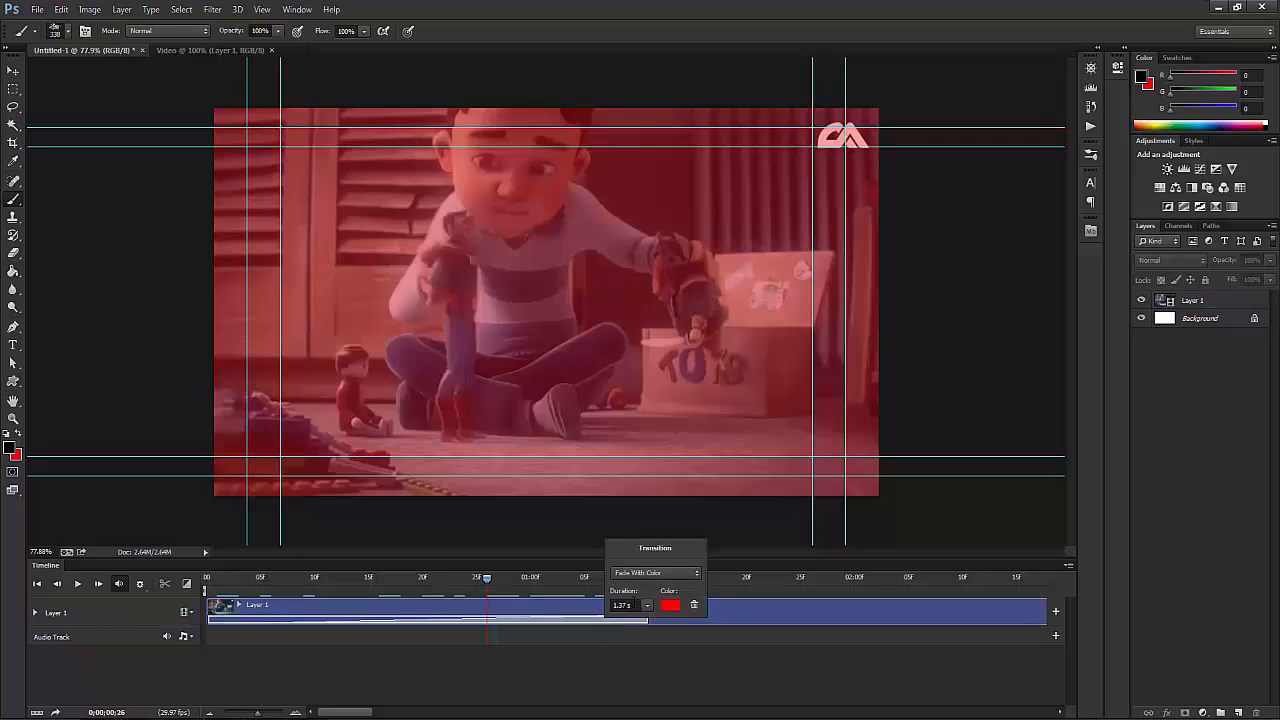
click(695, 606)
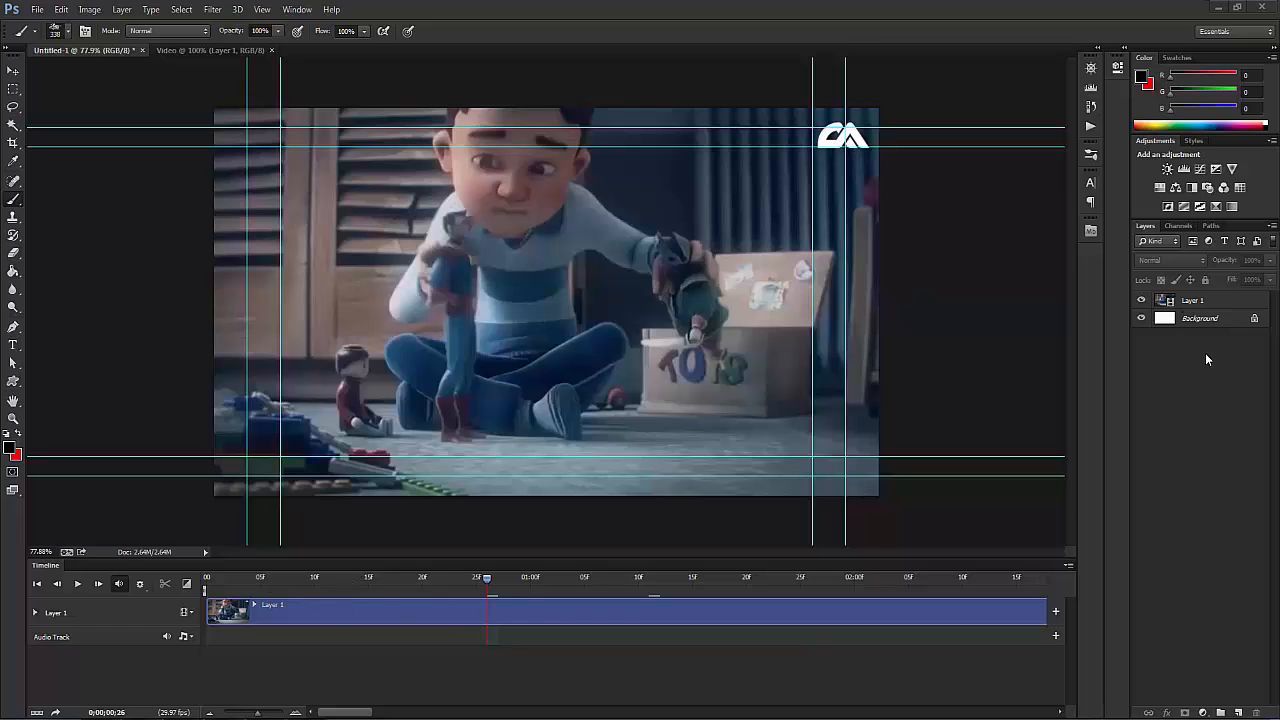
Step: Add a Levels adjustment layer above Layer 1 and set its shadow input level to 68
click(1203, 713)
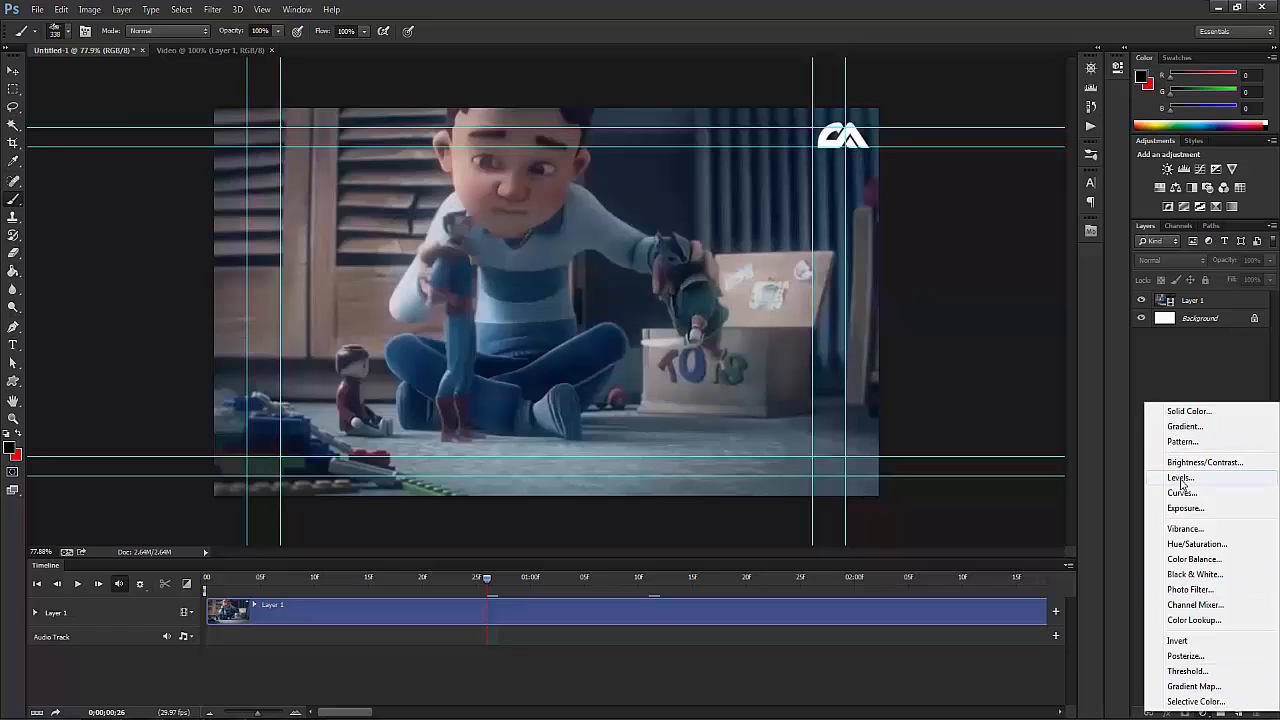
click(1181, 477)
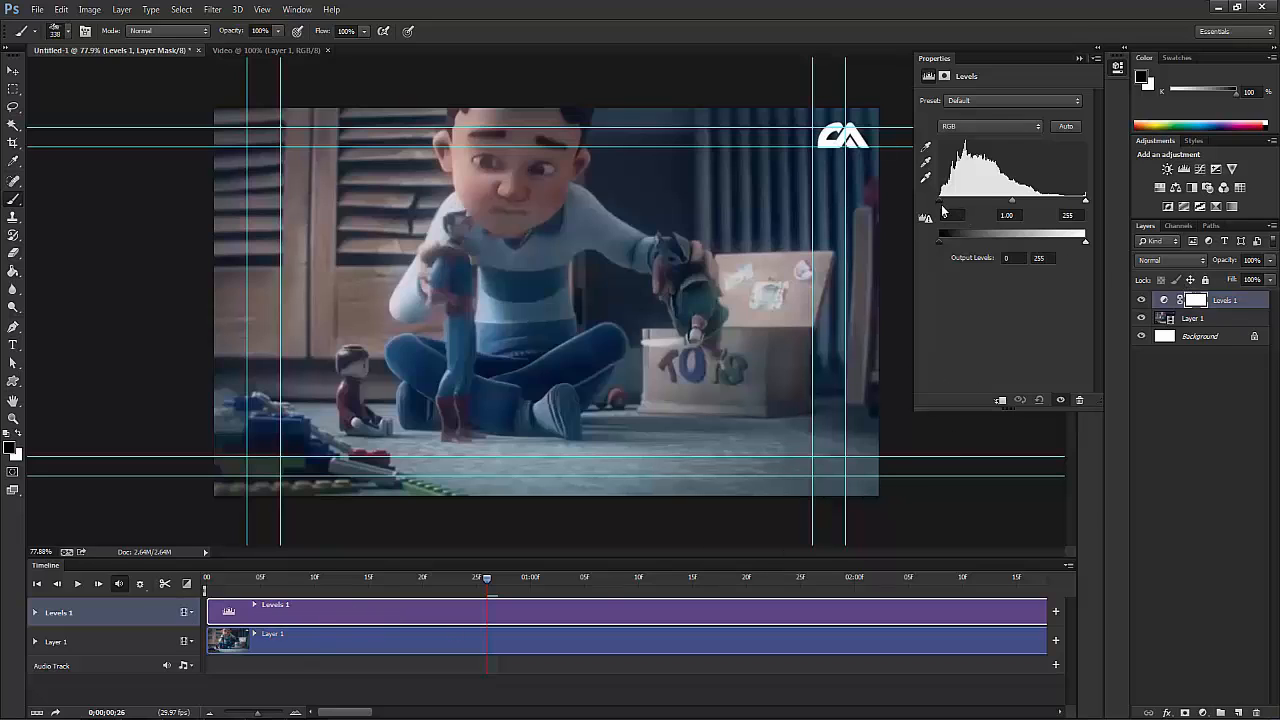
drag(940, 202, 979, 201)
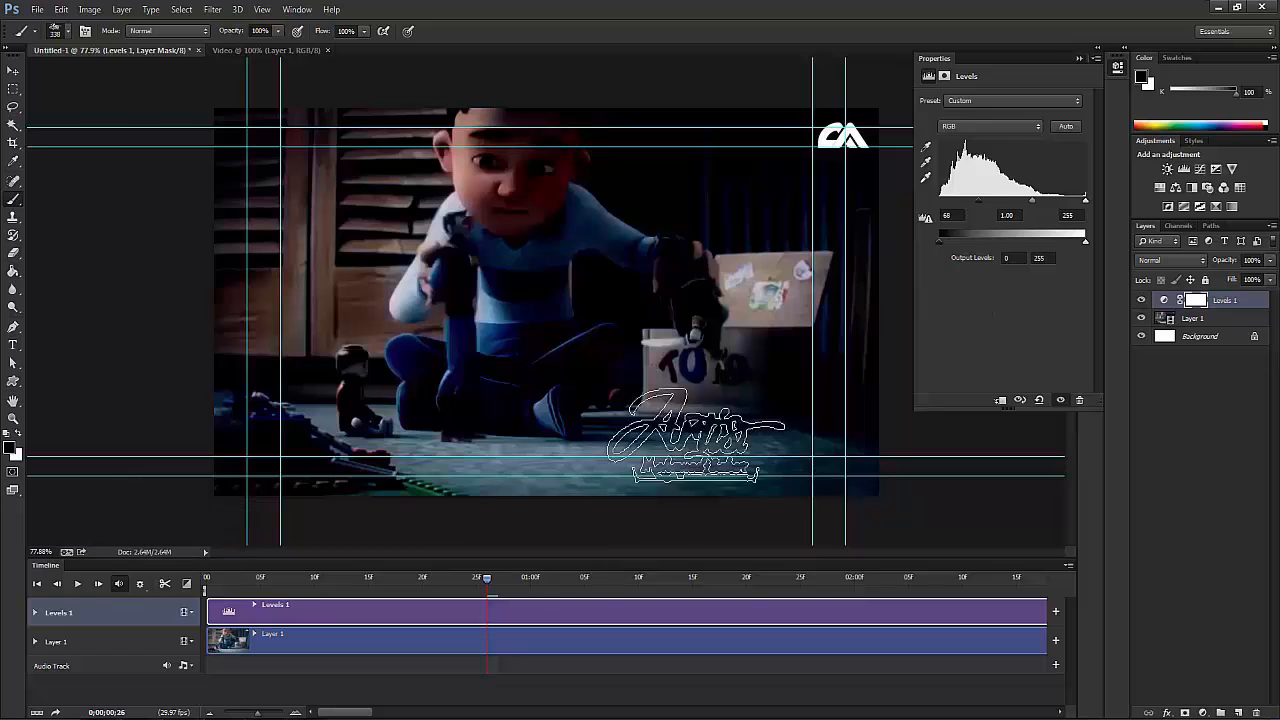
Step: Play the clip with the Levels adjustment from its early frames, ending with the playhead at 0;00;00;18
click(312, 577)
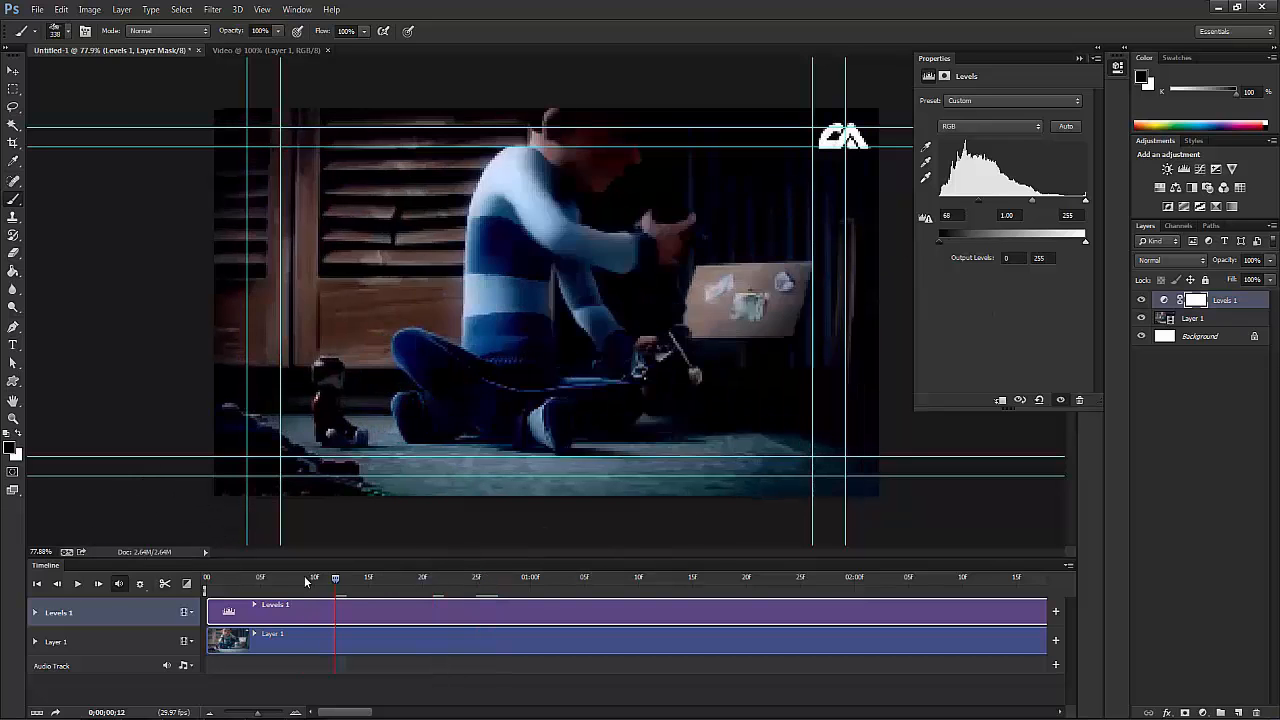
key(space)
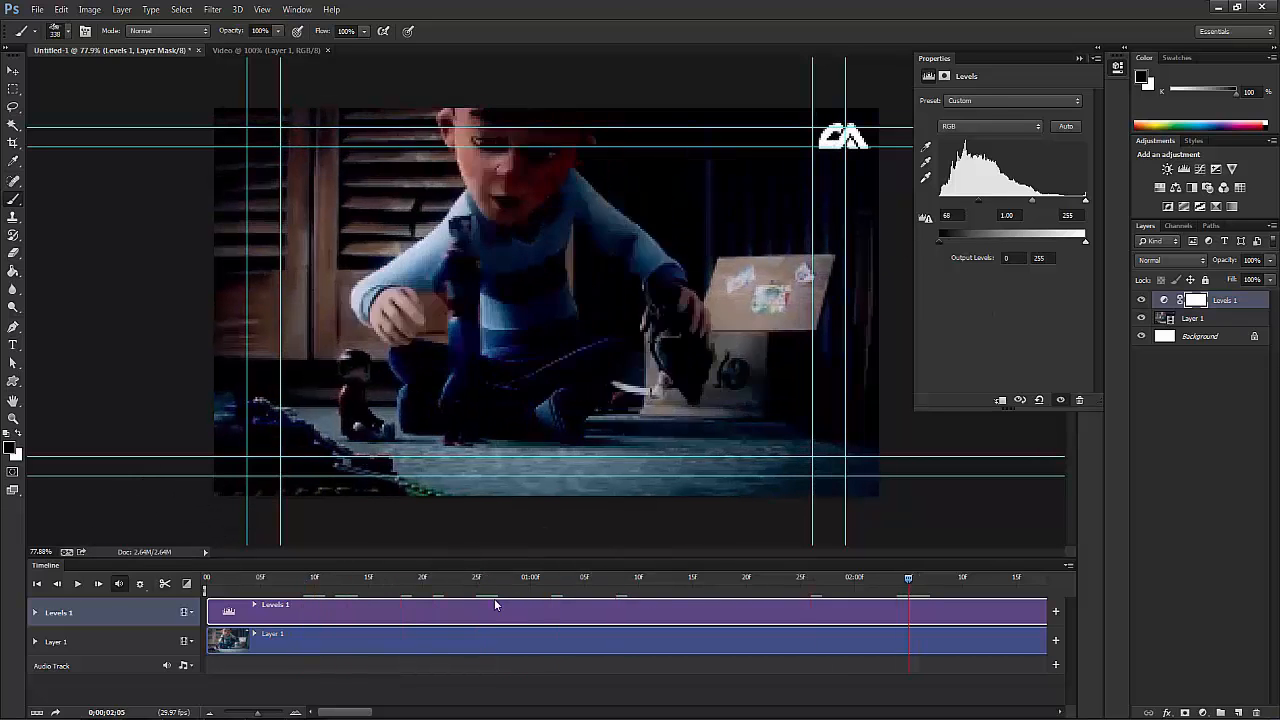
click(398, 592)
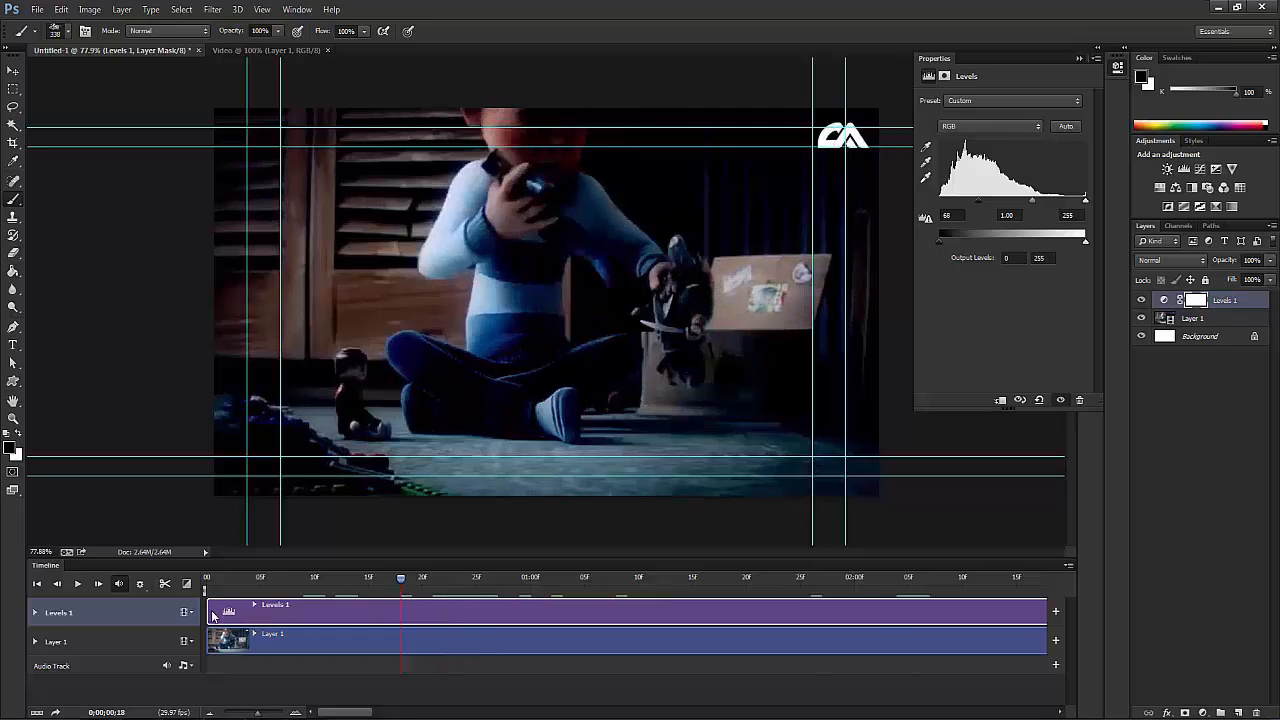
Step: Move the start of the Levels adjustment clip to frame 5 and check it by scrubbing to 0;00;00;22
drag(214, 612, 334, 621)
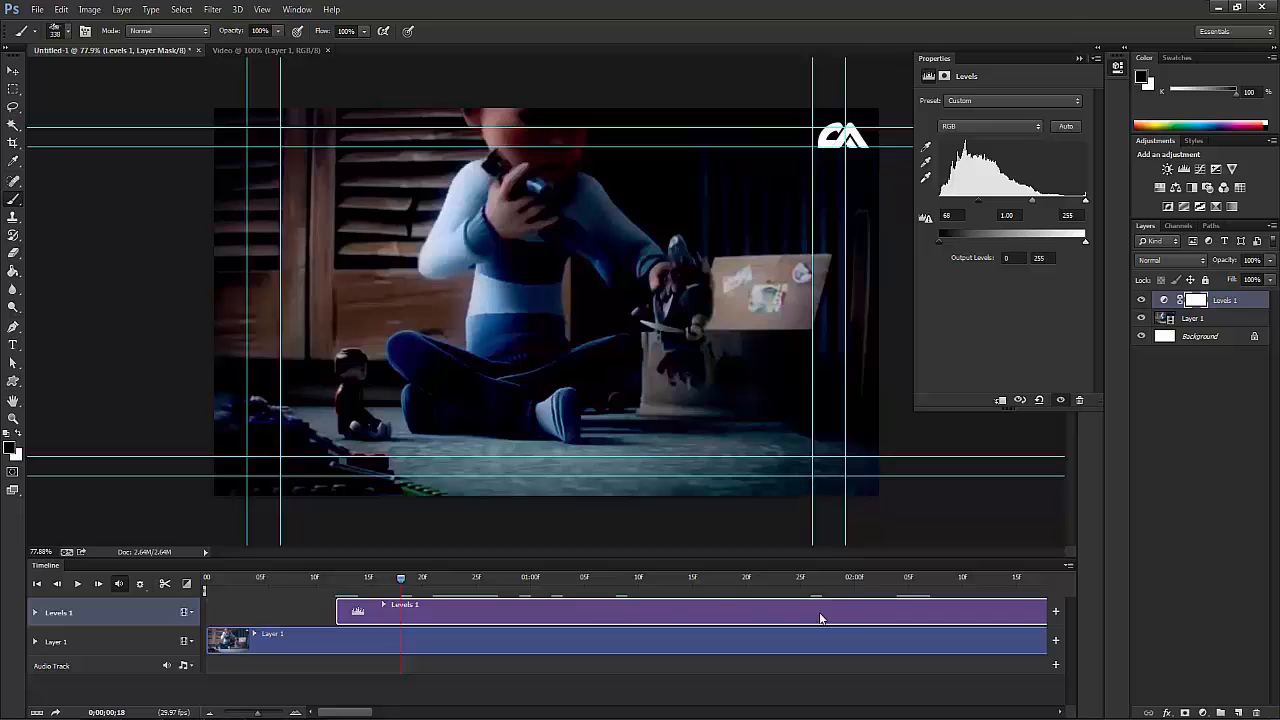
drag(820, 614, 744, 606)
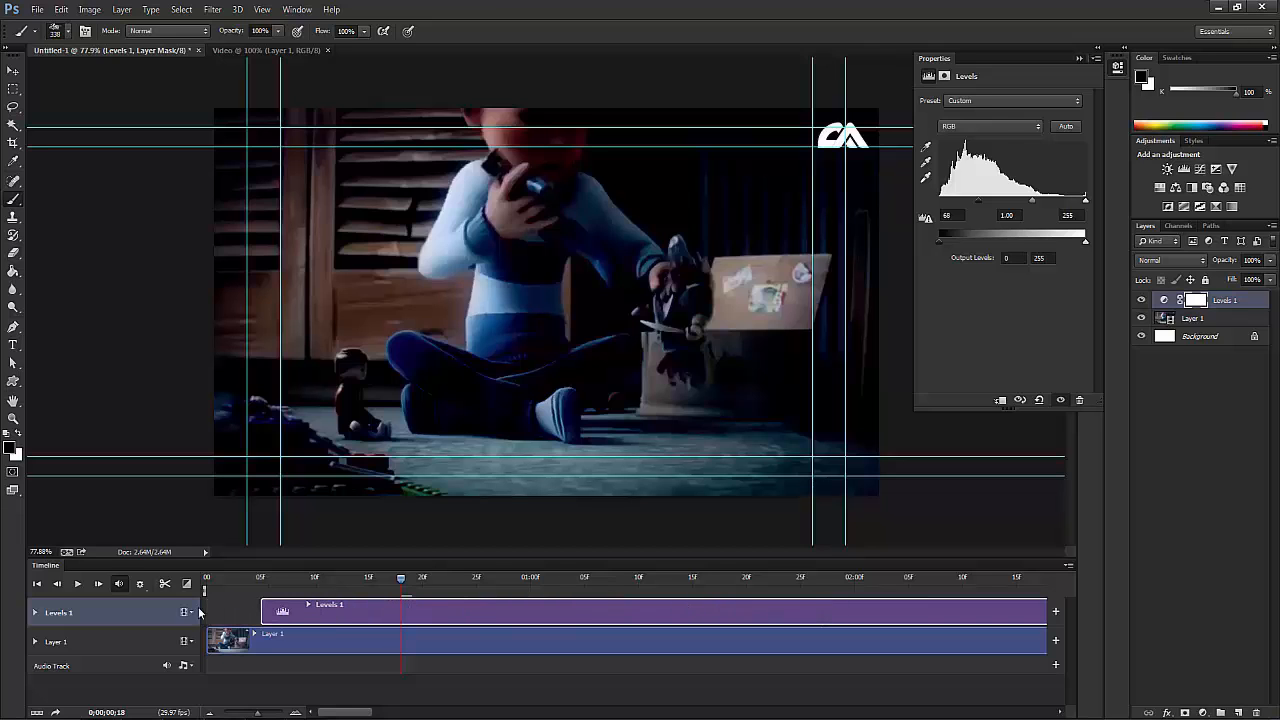
drag(400, 582, 446, 587)
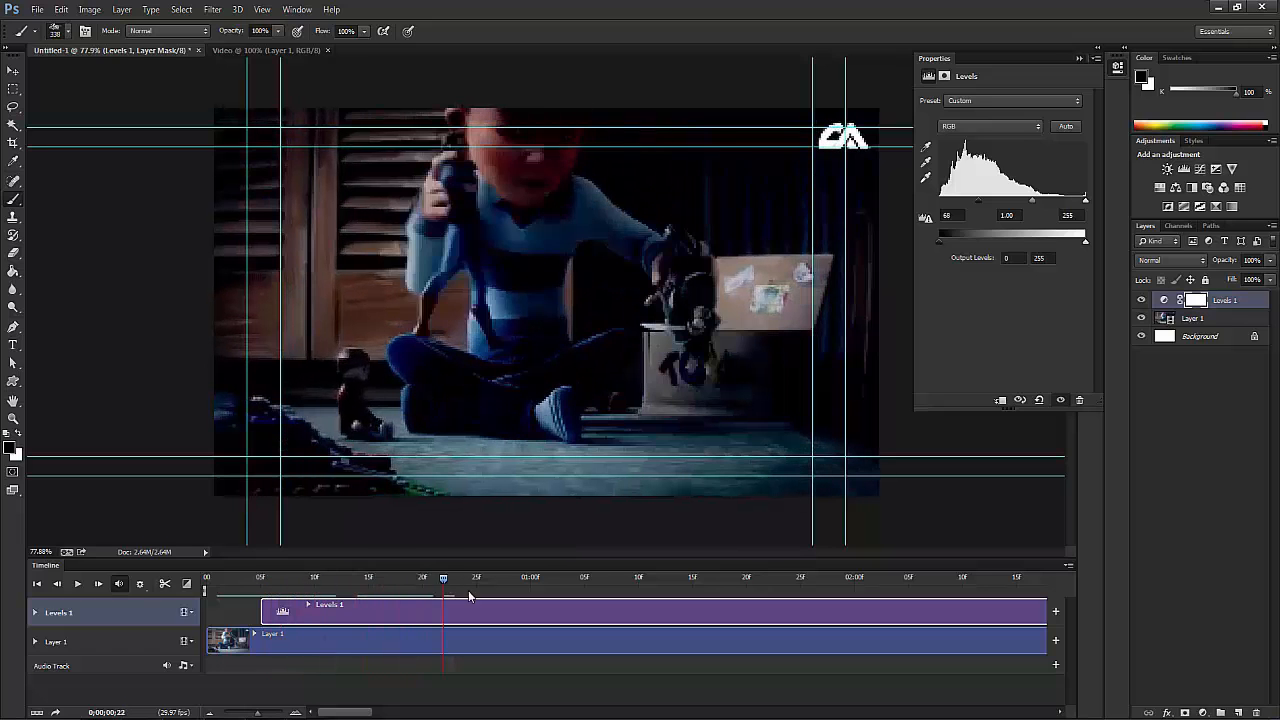
Step: Add a Hue/Saturation adjustment layer with Hue -34, start its clip at about frame 24 and scrub to 0;00;00;20
click(1201, 712)
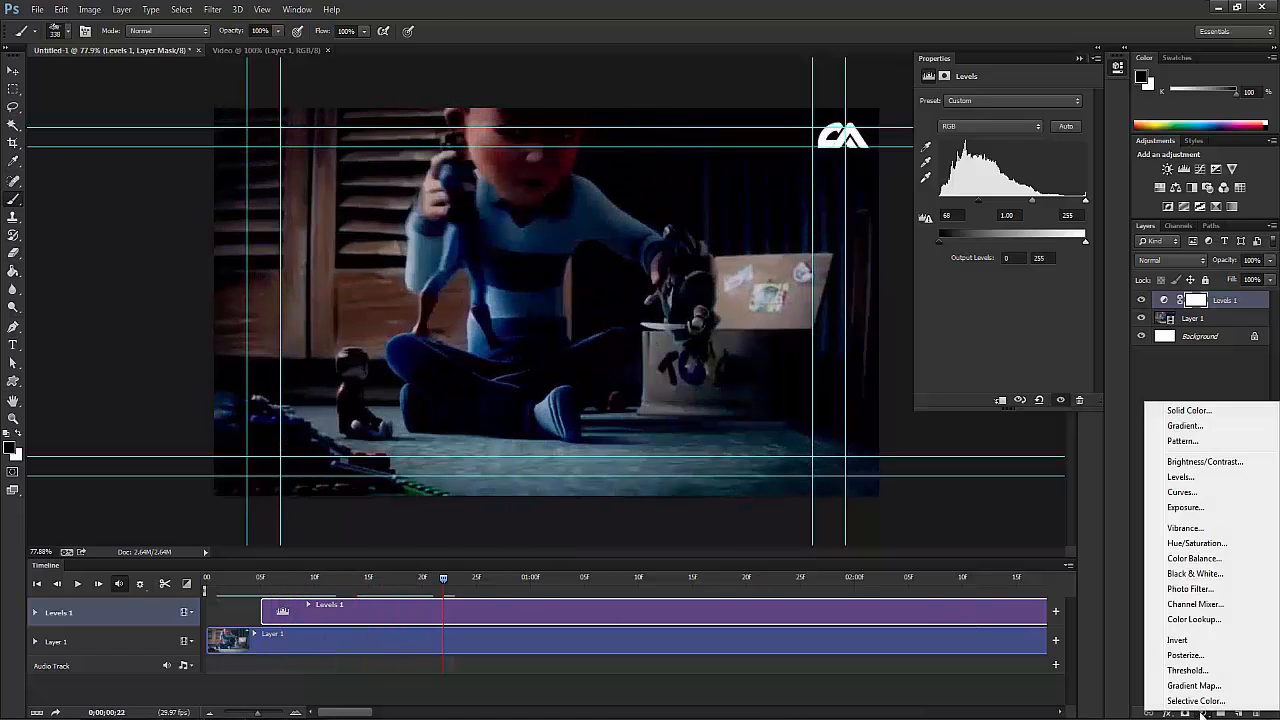
click(1210, 546)
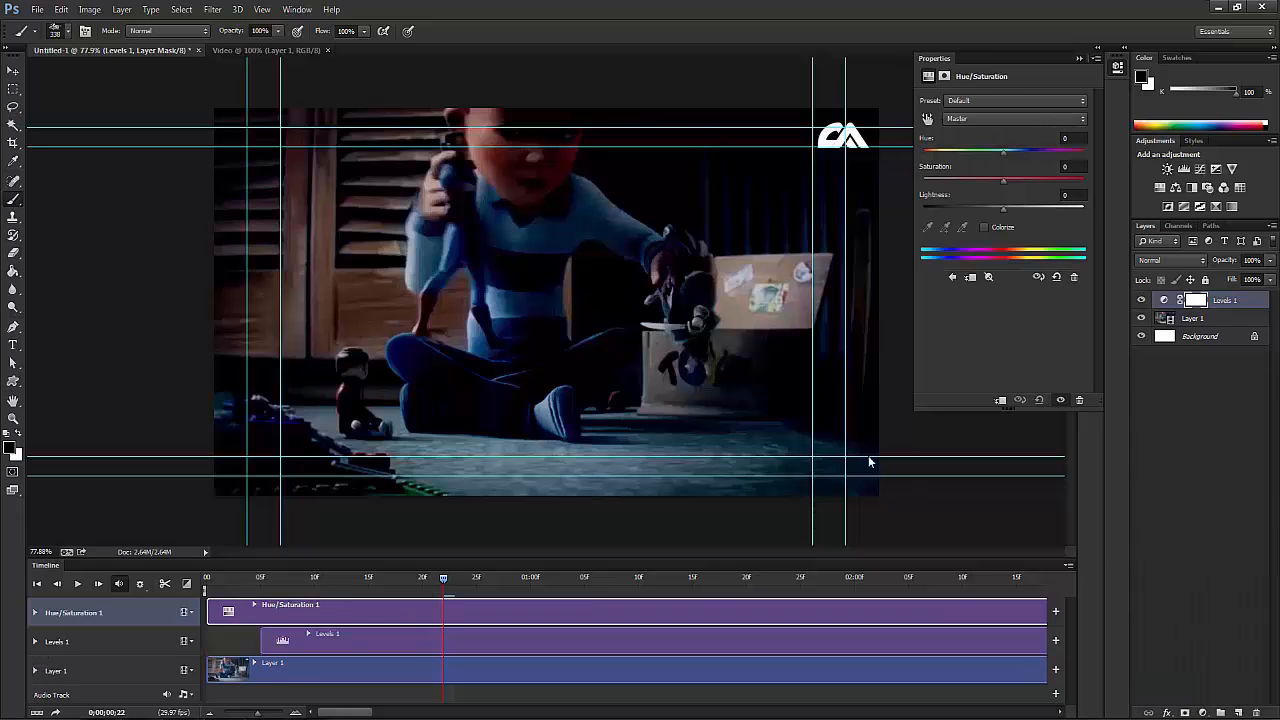
drag(996, 152, 976, 148)
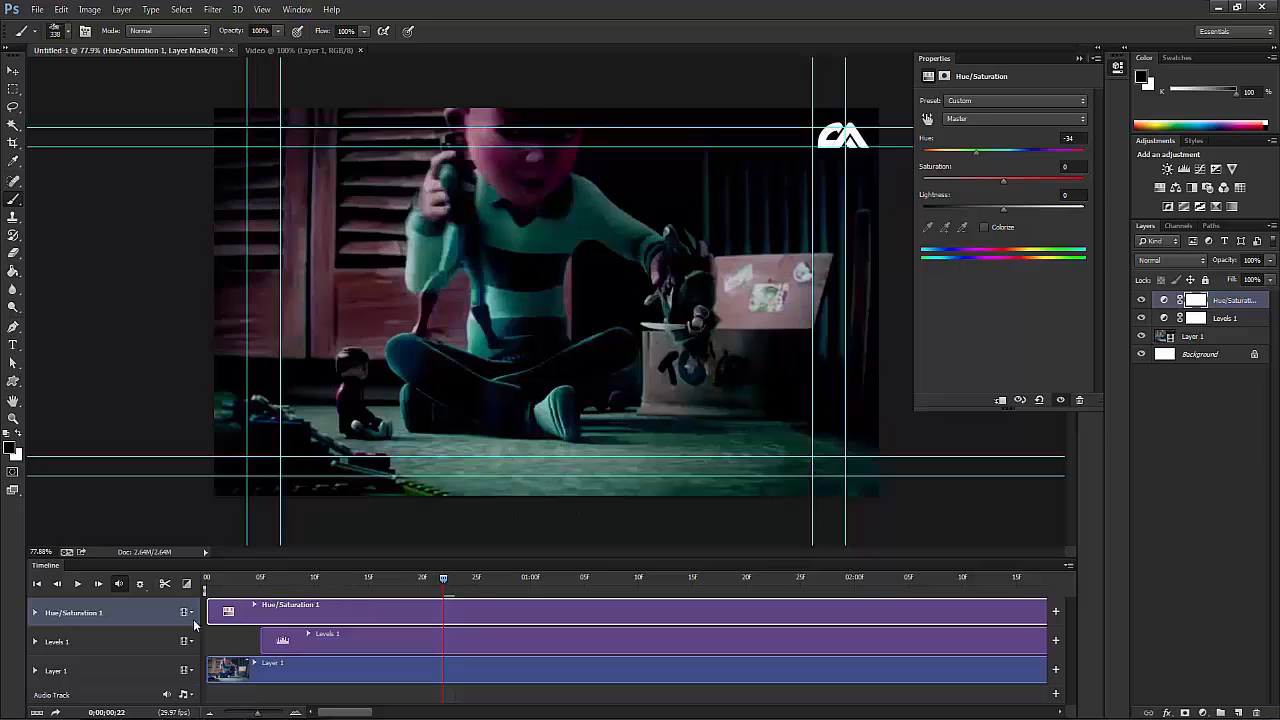
drag(205, 612, 584, 608)
drag(444, 580, 418, 587)
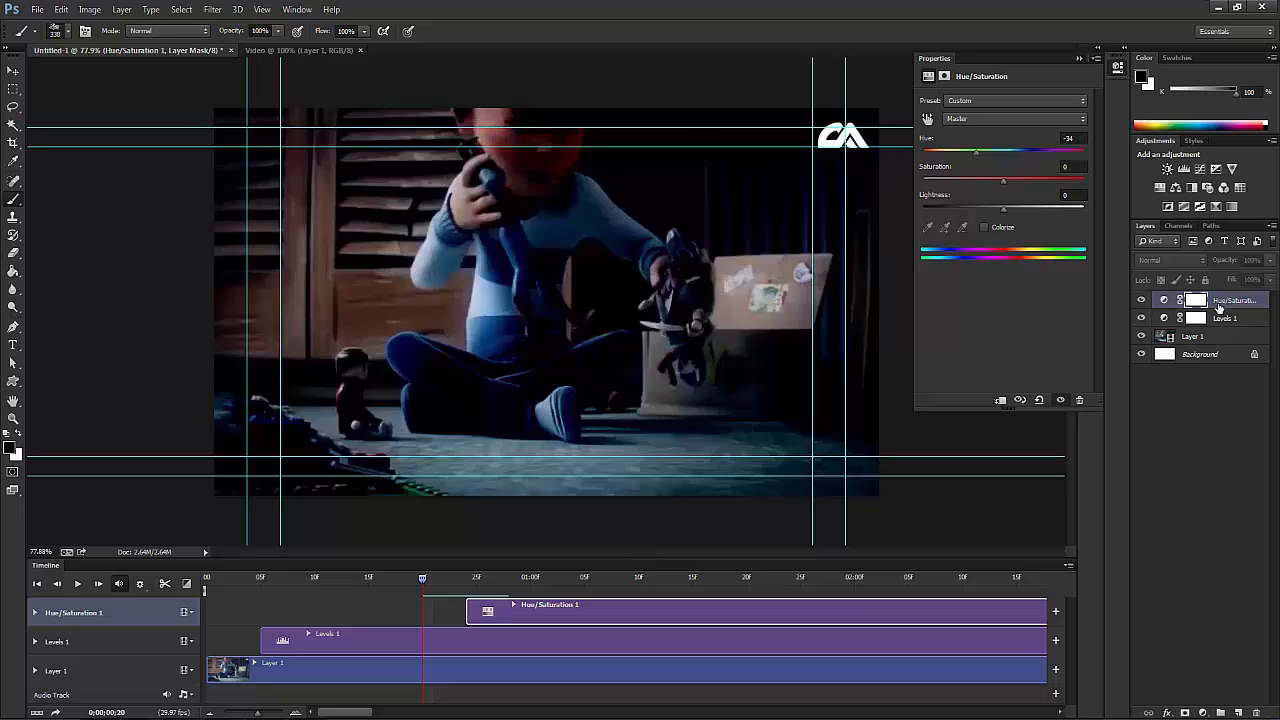
Step: Delete the Hue/Saturation and Levels adjustment layers and collapse the adjustment properties
click(1226, 301)
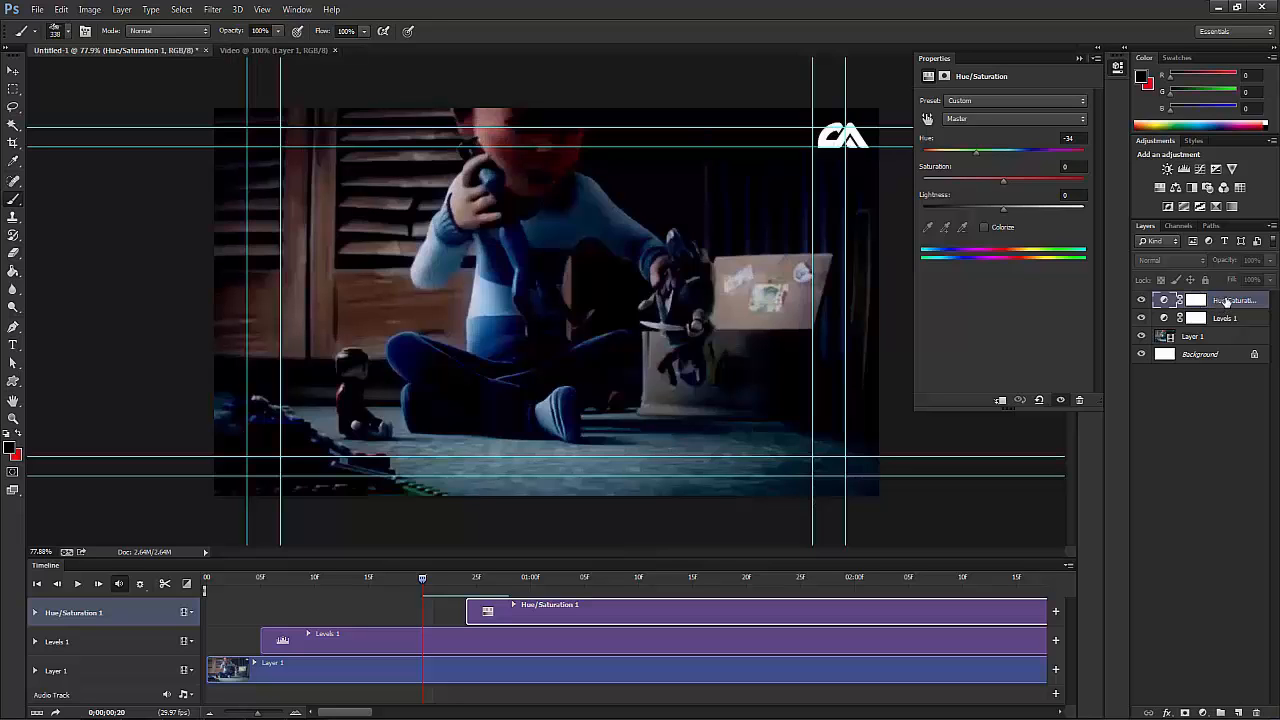
drag(1226, 301, 1256, 712)
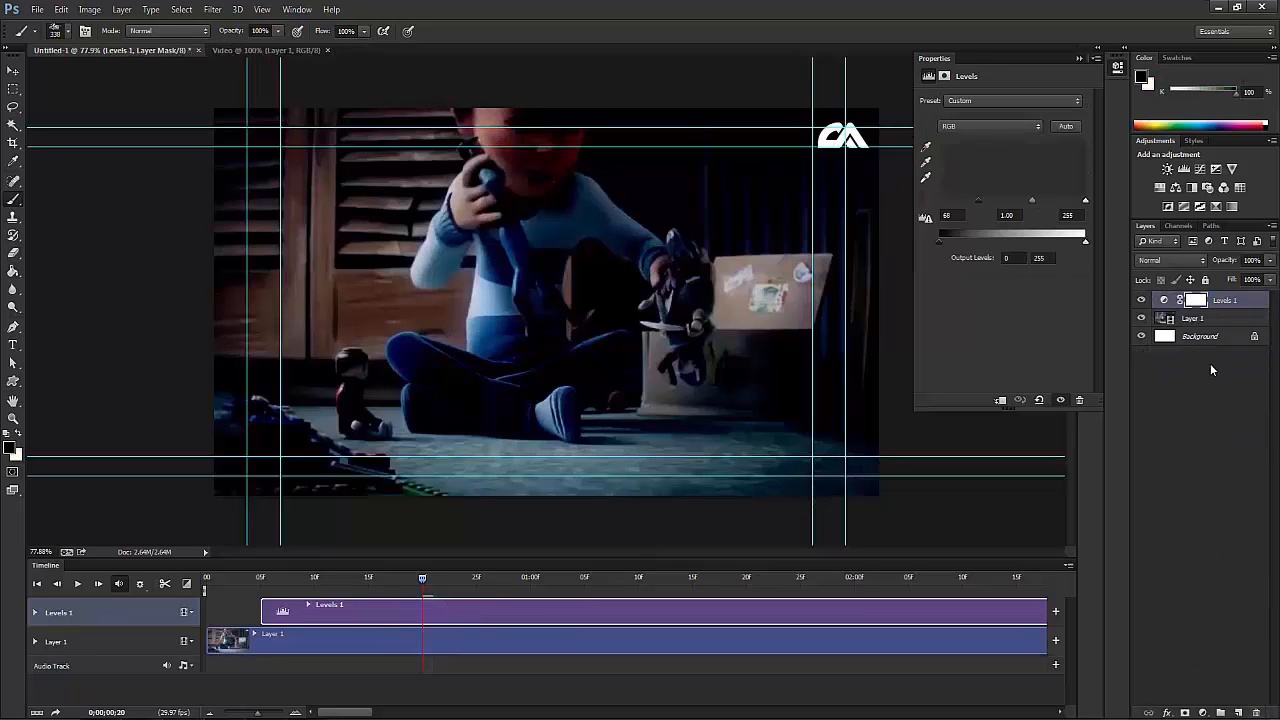
drag(1214, 301, 1256, 712)
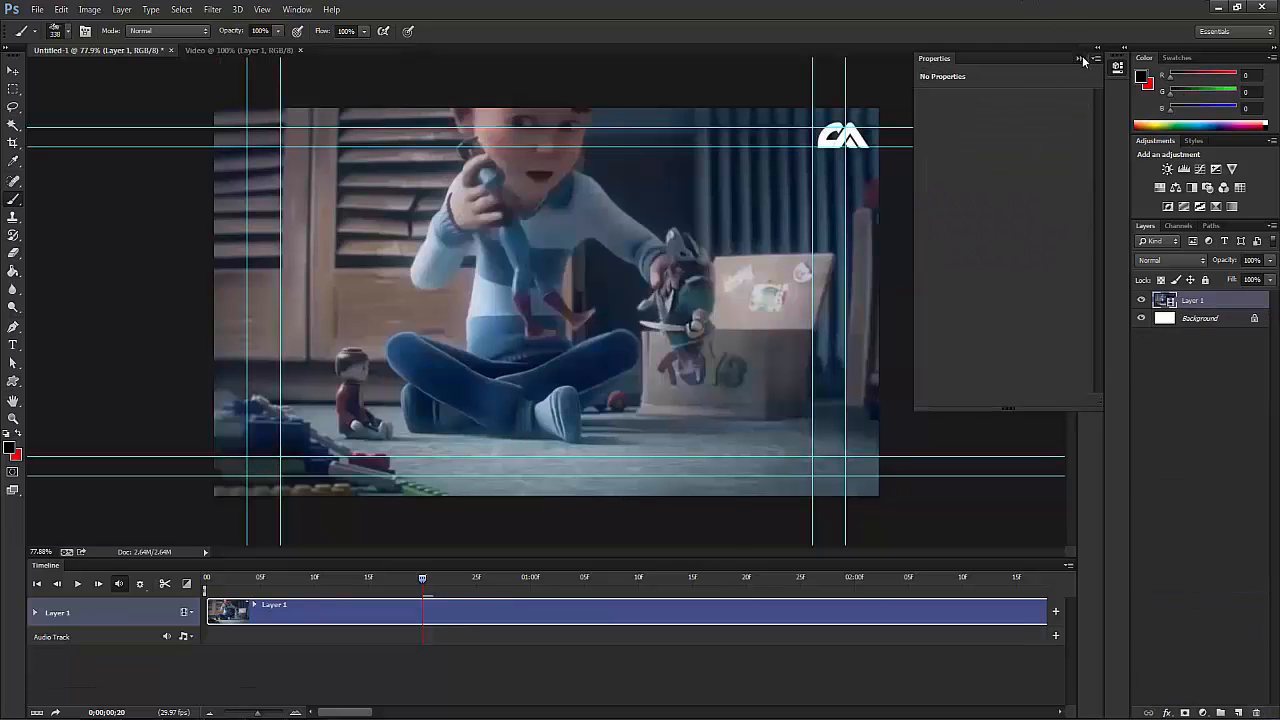
click(1082, 60)
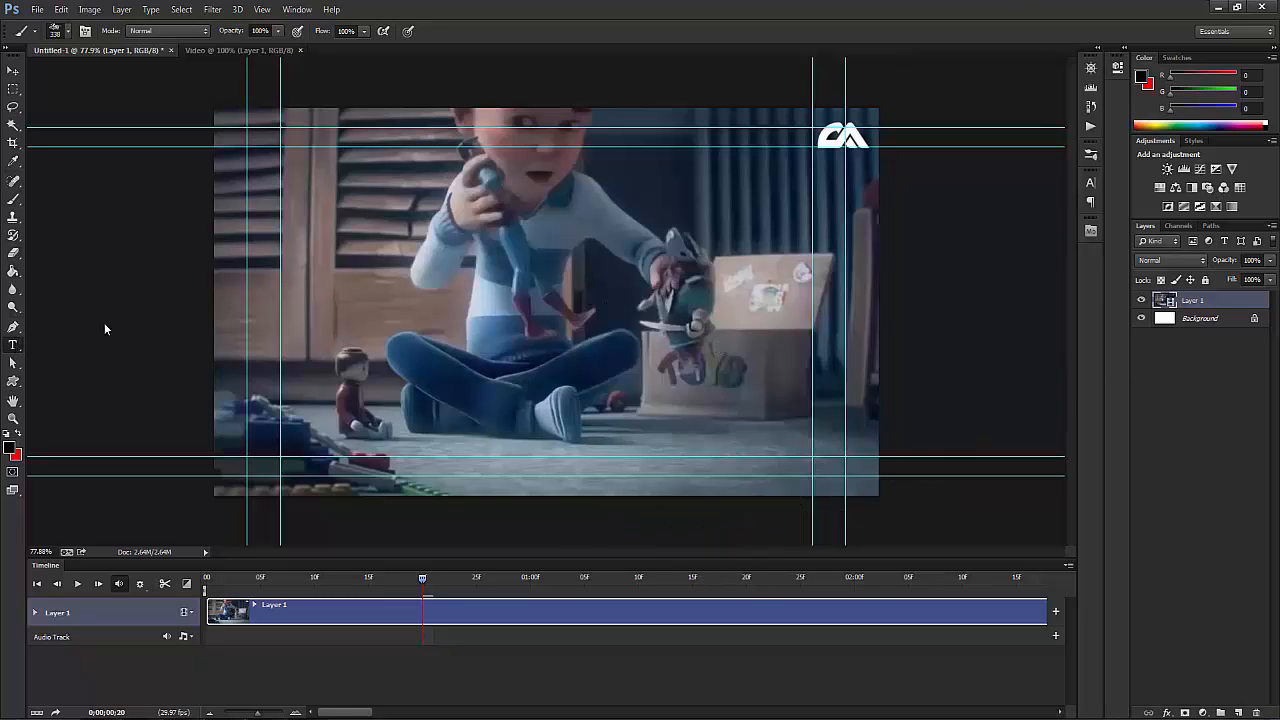
Step: Add a text layer with a first name near the frame's center, start its clip at about frame 4 and scrub to 0;00;01;09
key(t)
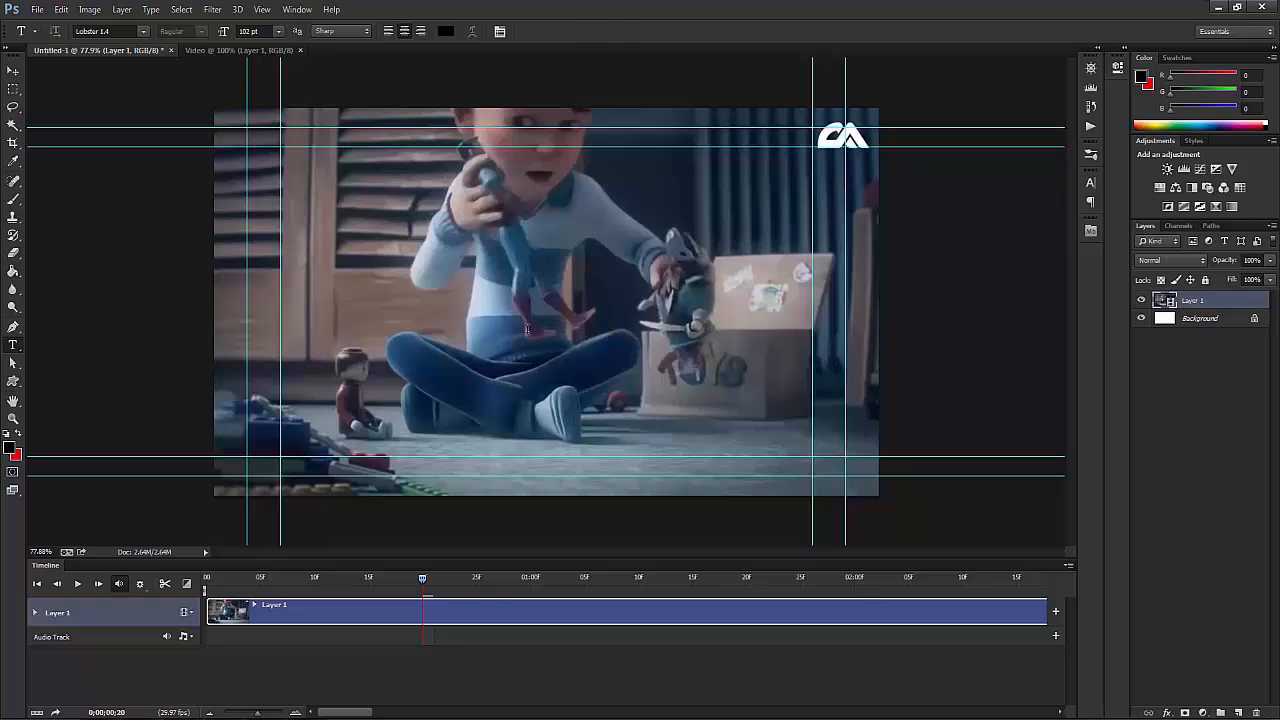
click(530, 328)
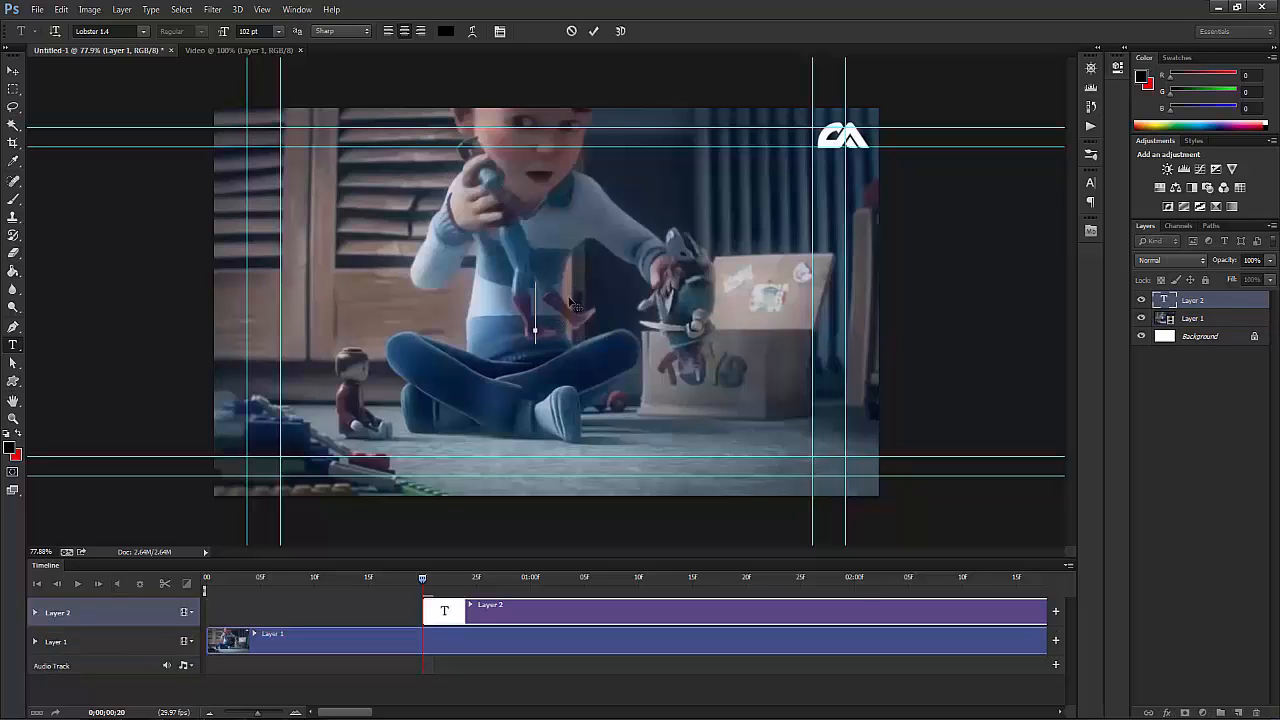
text(mohamed)
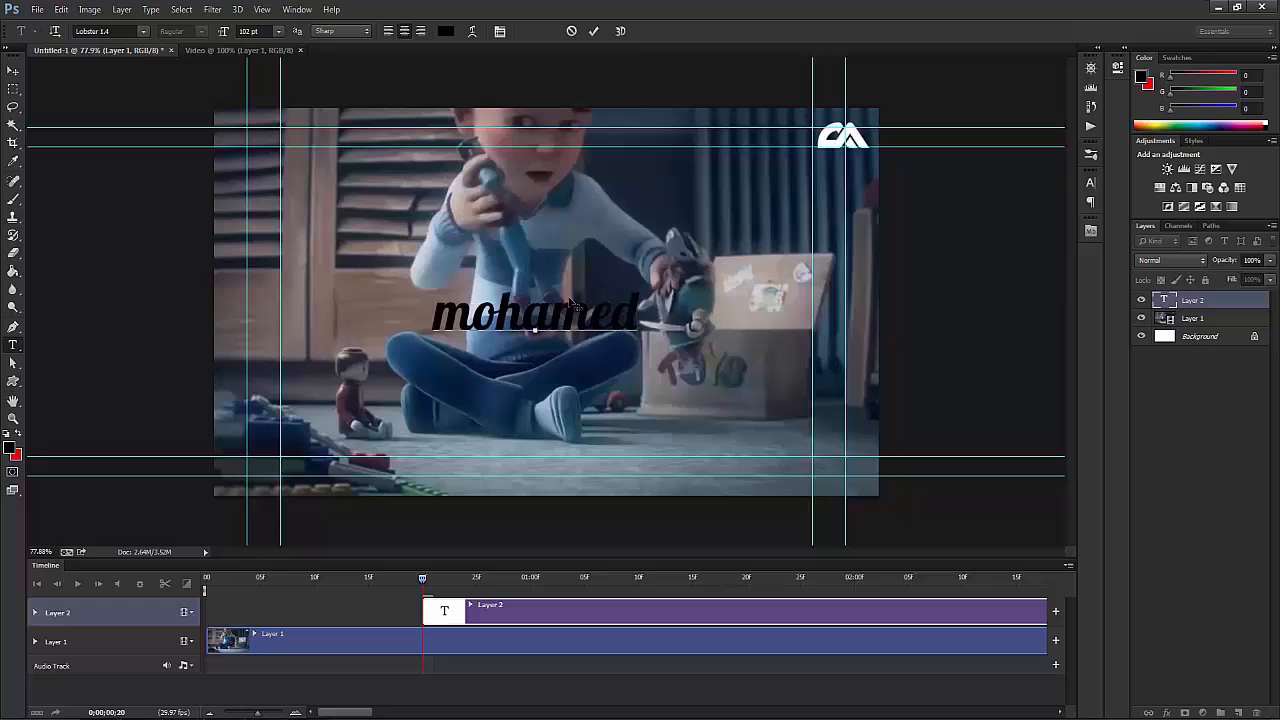
click(14, 71)
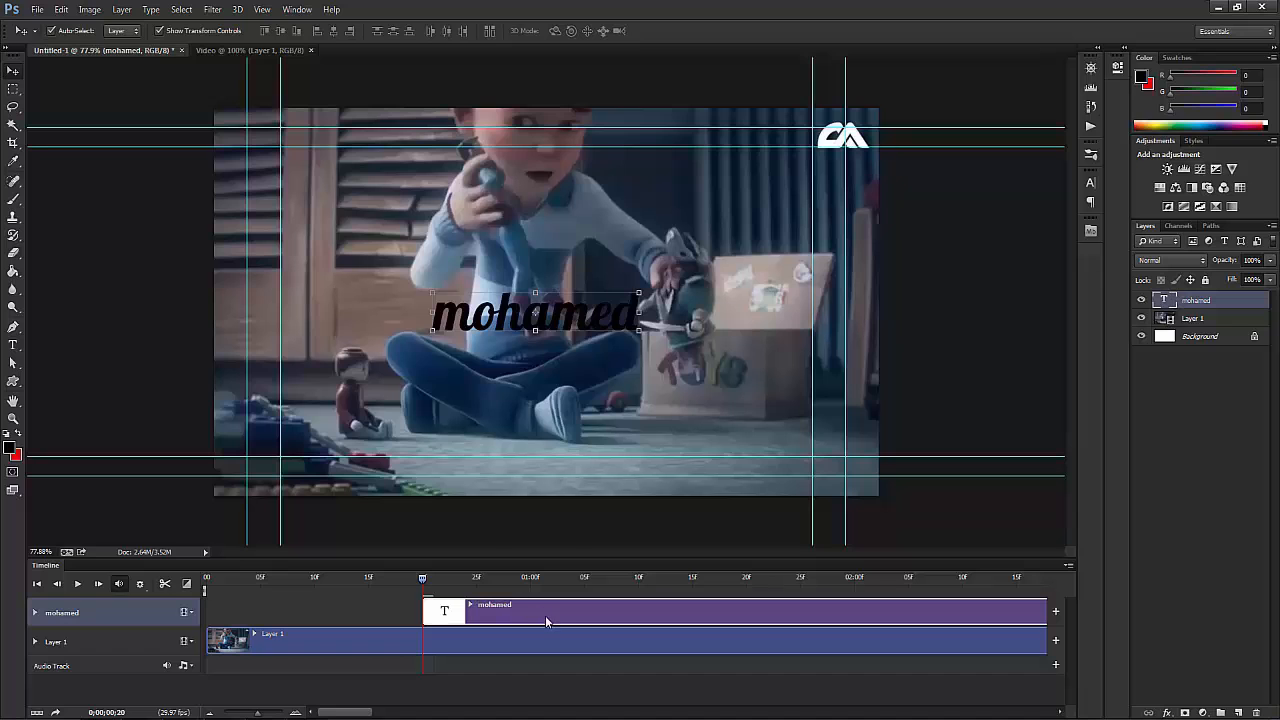
drag(423, 580, 316, 617)
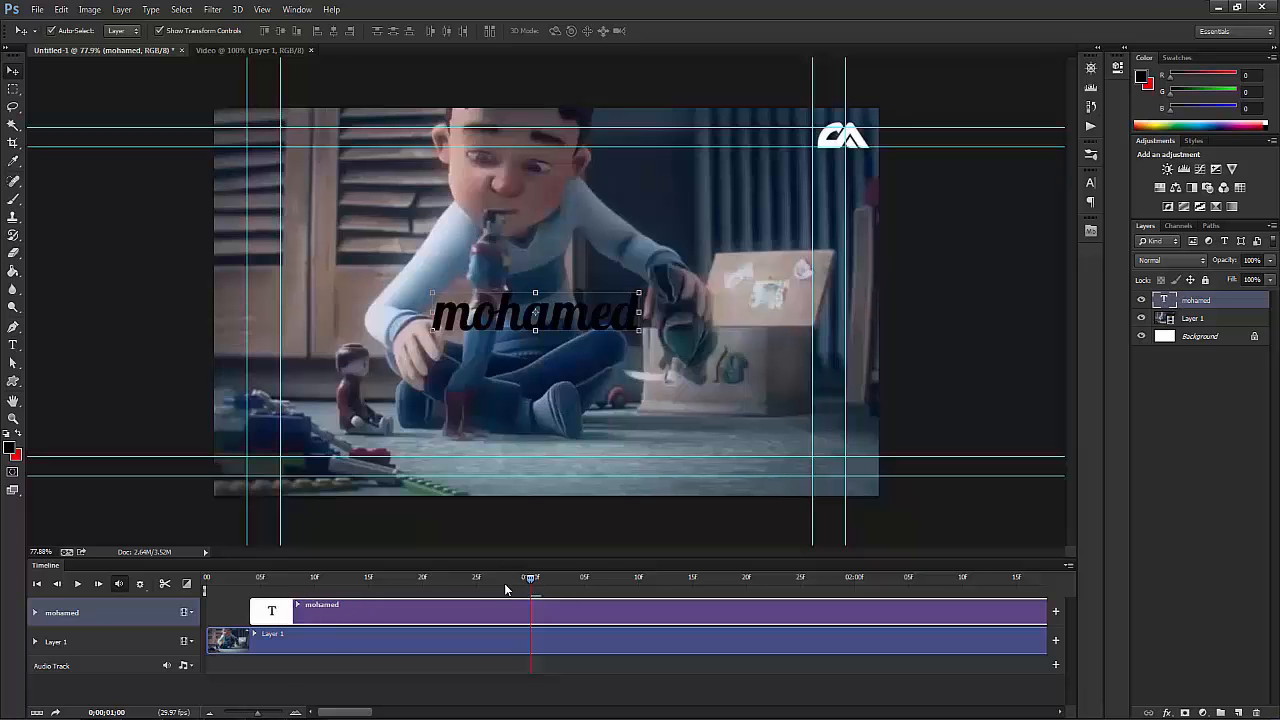
drag(505, 590, 631, 600)
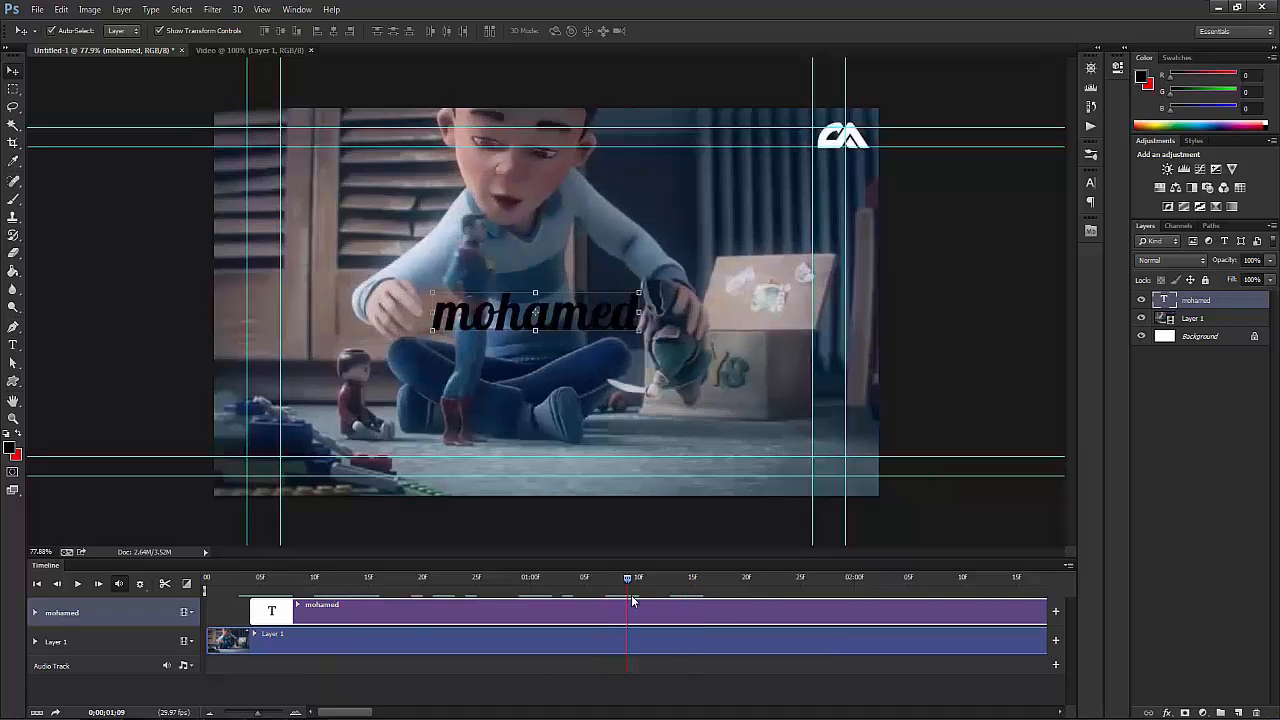
Step: Delete the Layer 1 video clip, keeping the text layer above the white background
click(526, 637)
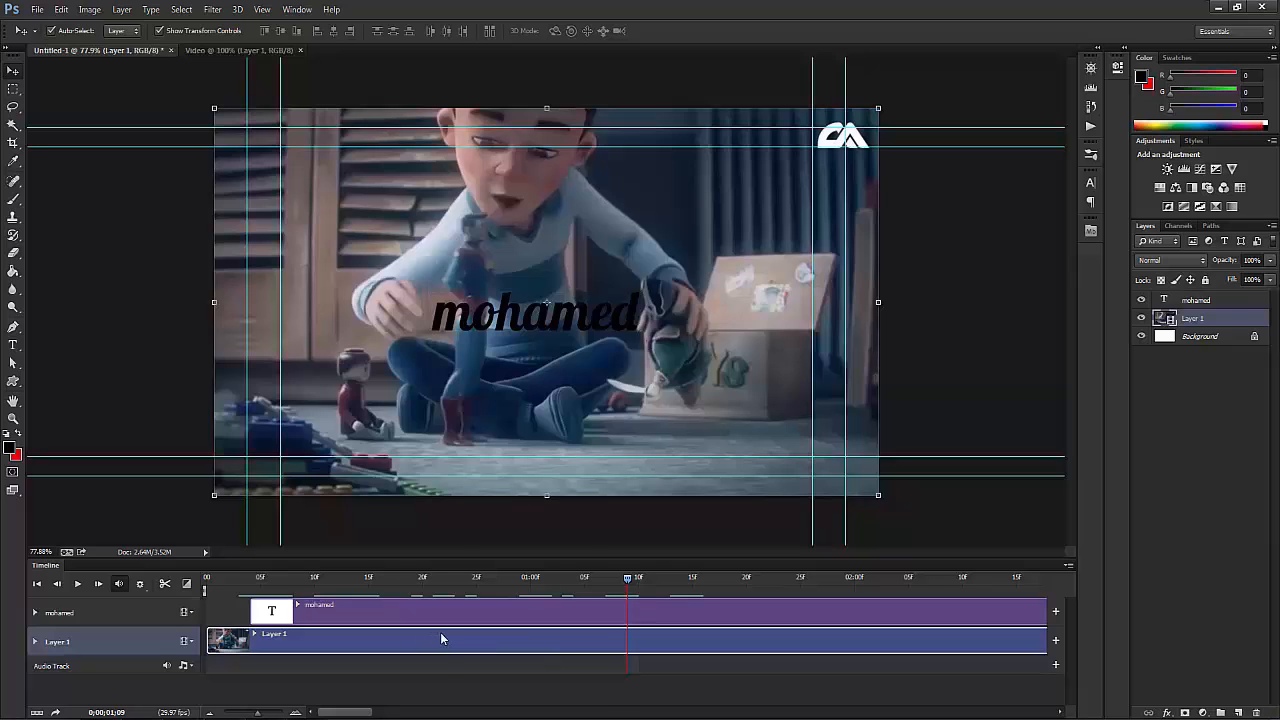
key(Delete)
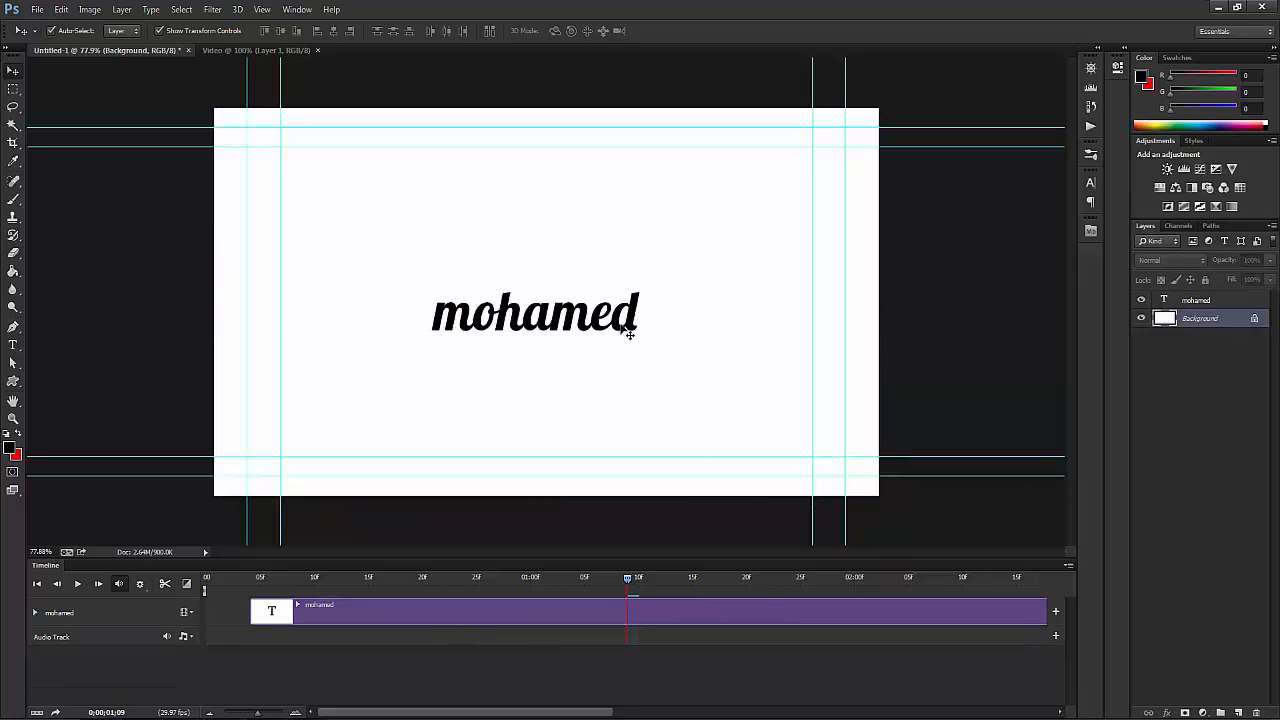
Step: Move the name text slightly up to the frame's center and rasterize its layer
drag(626, 322, 632, 302)
click(1200, 300)
right_click(1203, 300)
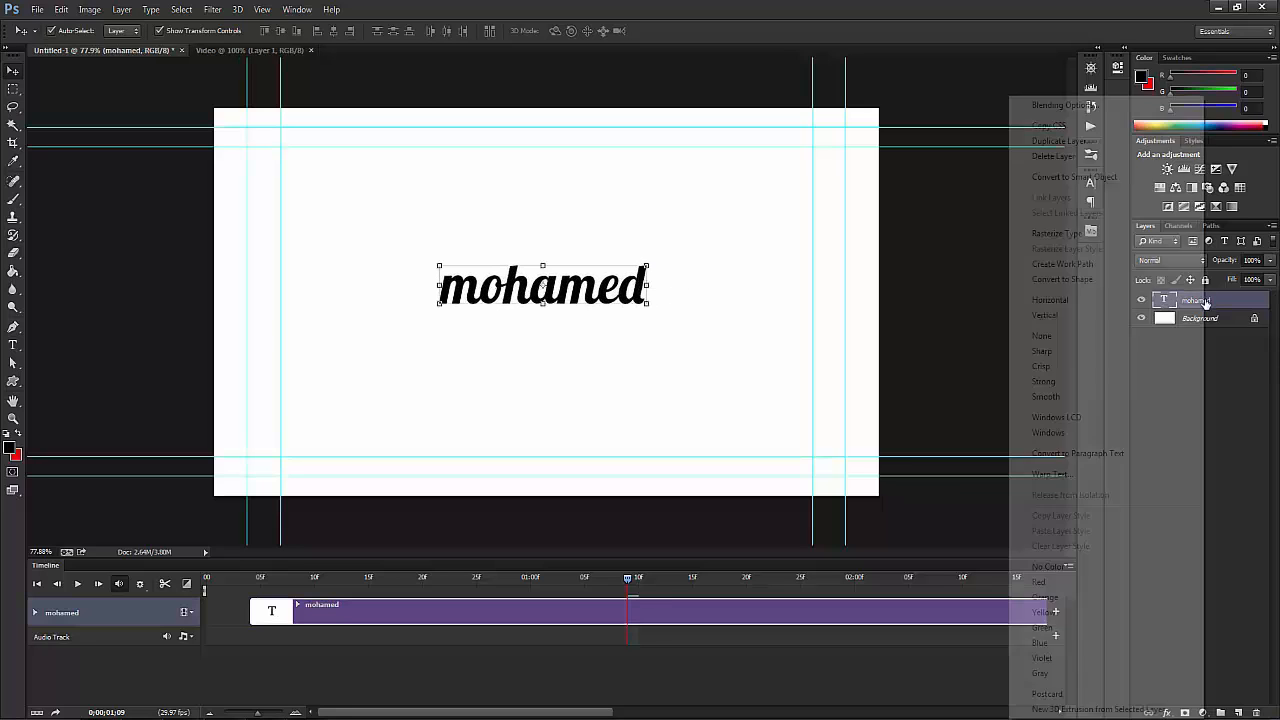
click(1107, 238)
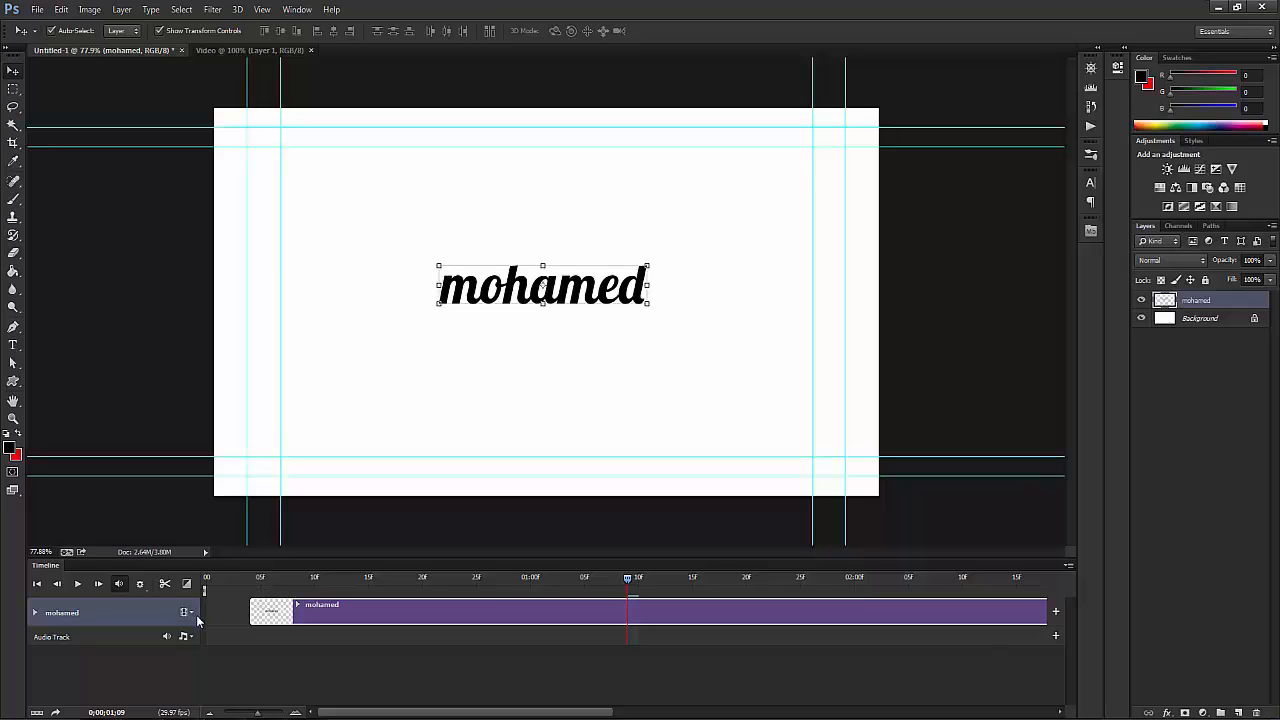
Step: Animate the name layer's Position with keyframes at 0;00;01;09 and 0;00;01;18, moving the text to the frame's upper-right corner at the second
click(36, 613)
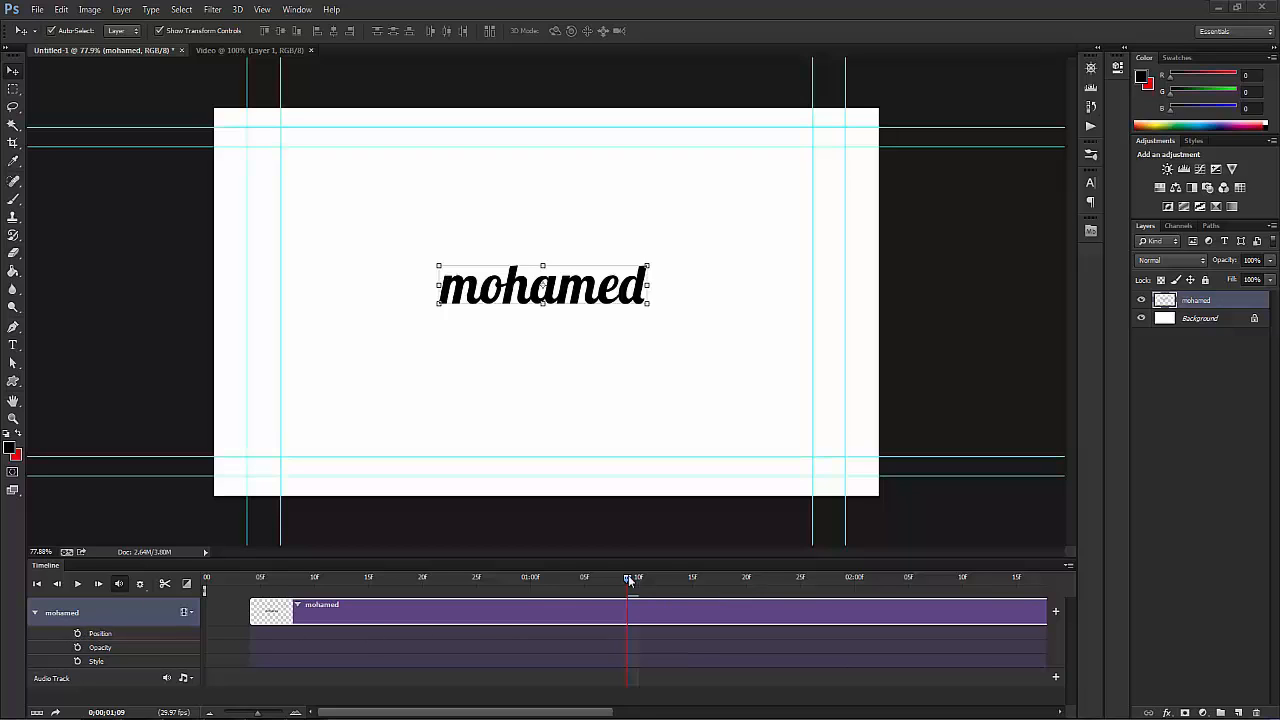
click(78, 634)
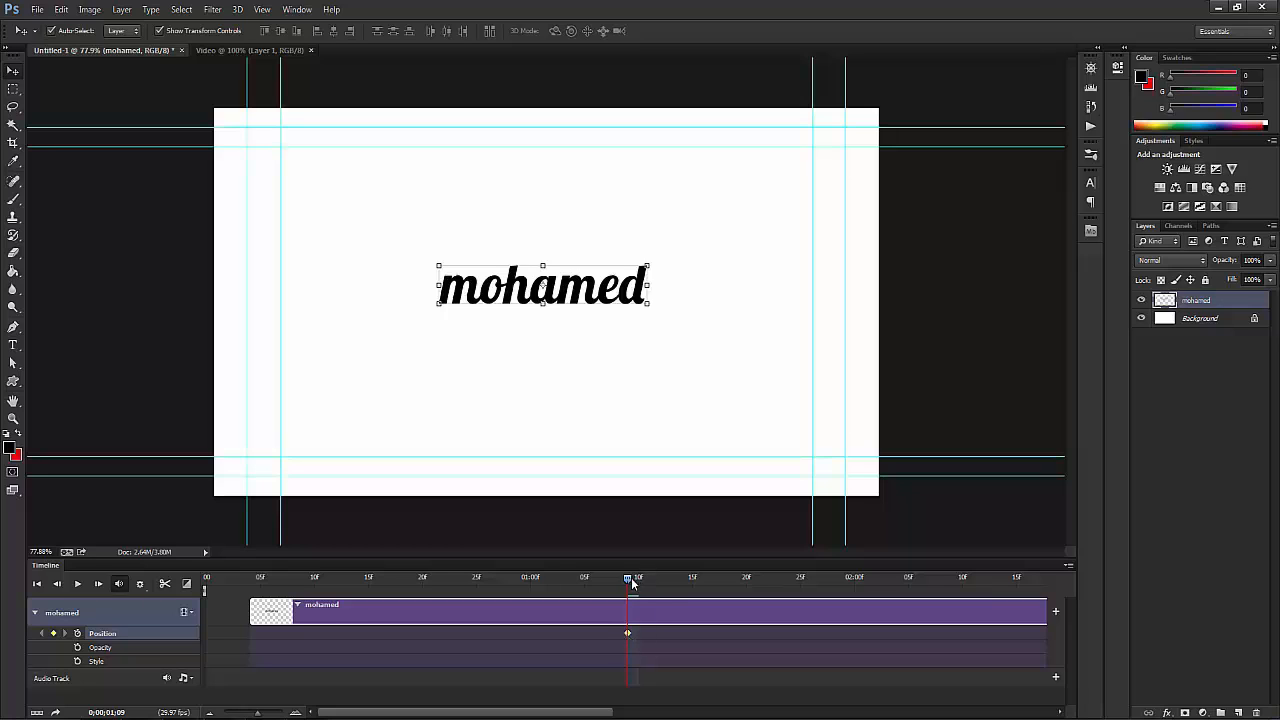
drag(632, 583, 712, 595)
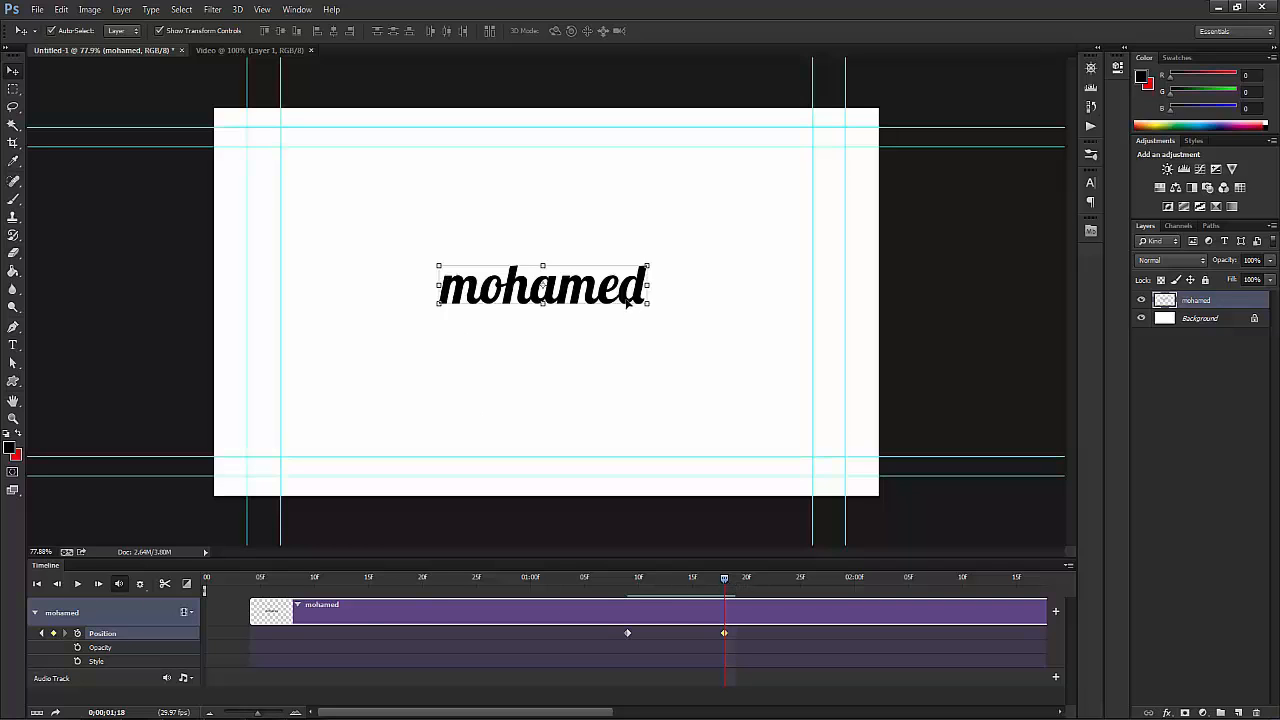
drag(597, 295, 671, 251)
key(ctrl+z)
drag(594, 301, 760, 186)
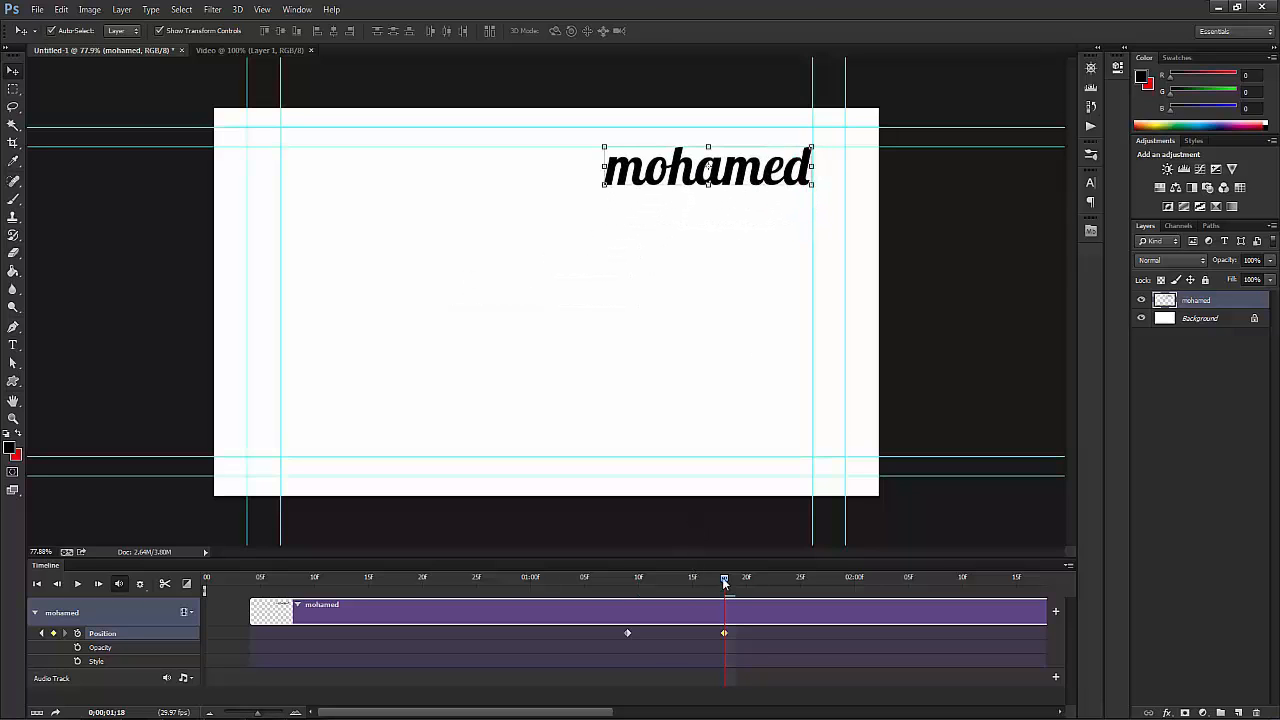
drag(724, 583, 629, 620)
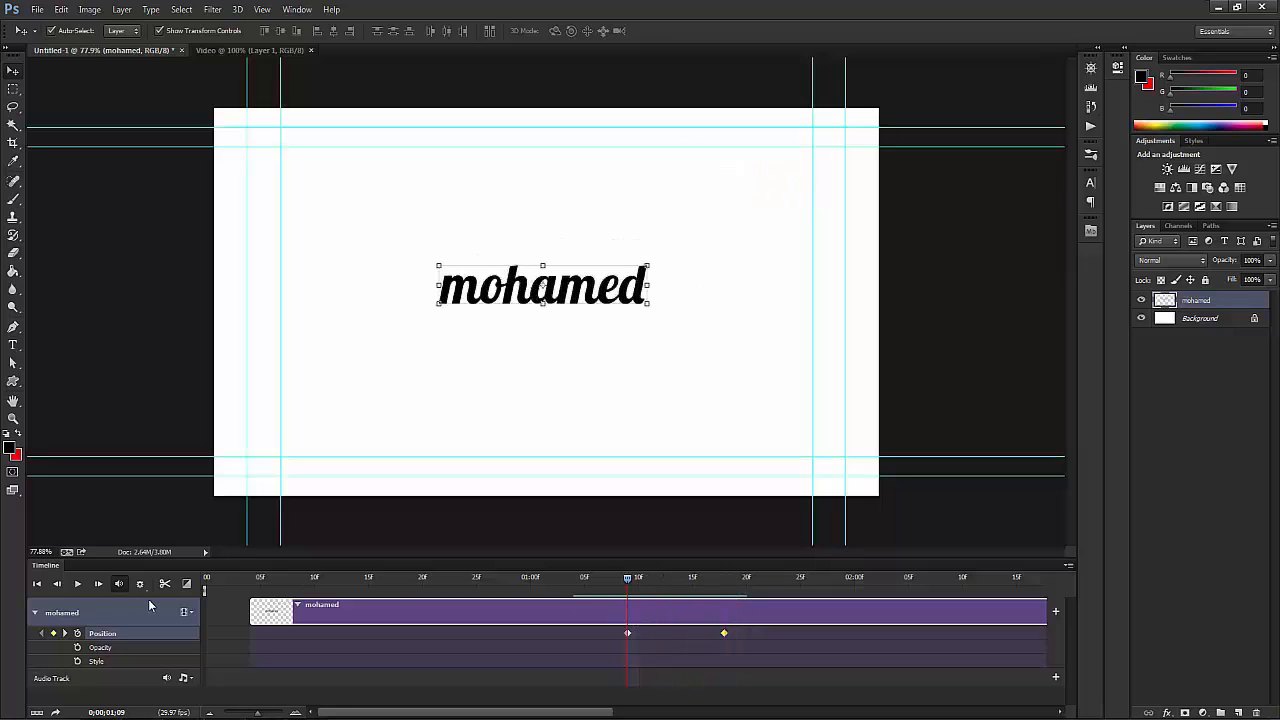
Step: Set both Position keyframes to Hold Interpolation and scrub between them to preview the motion
right_click(725, 631)
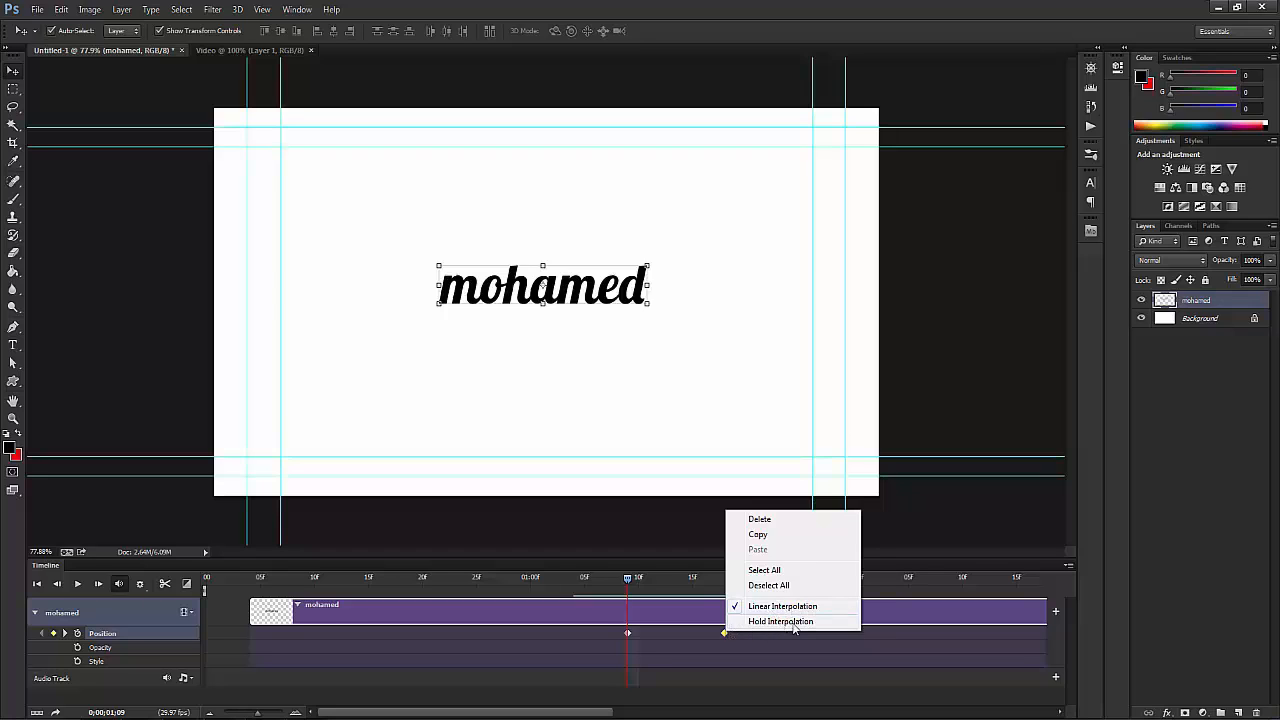
click(789, 622)
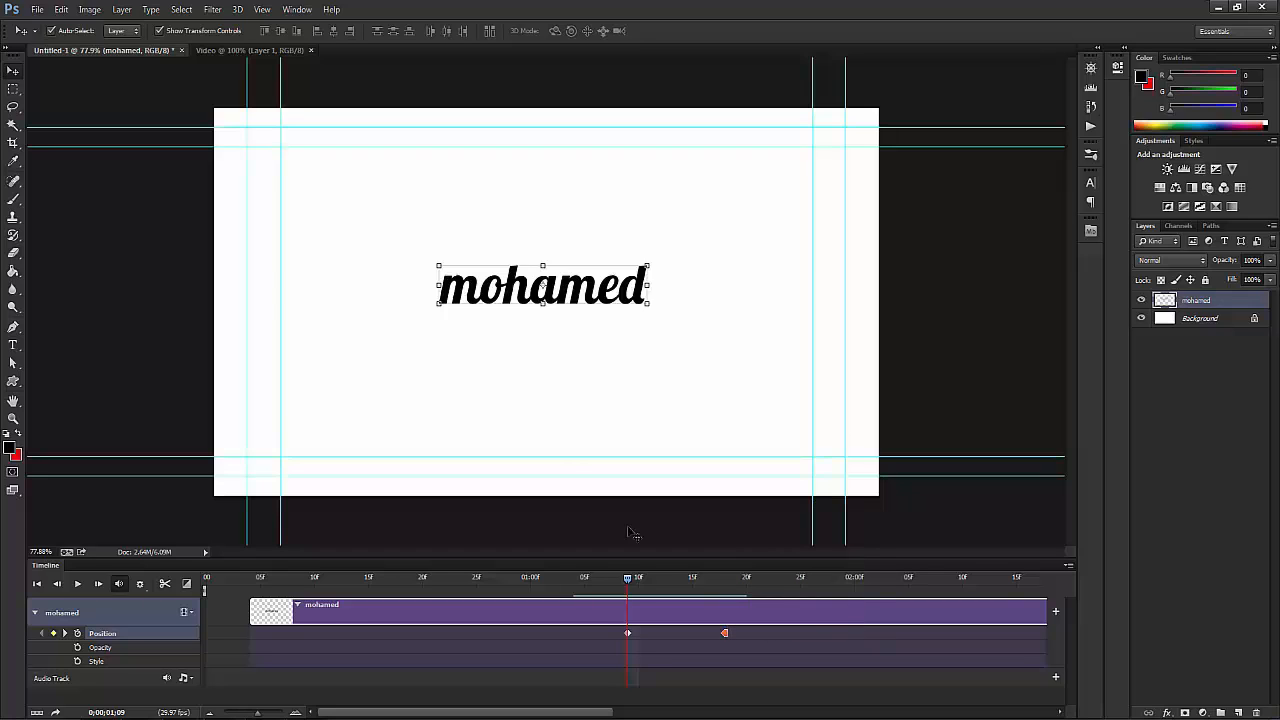
mouse_move(634, 584)
mouse_down()
mouse_move(725, 584)
mouse_move(659, 586)
mouse_up()
click(627, 578)
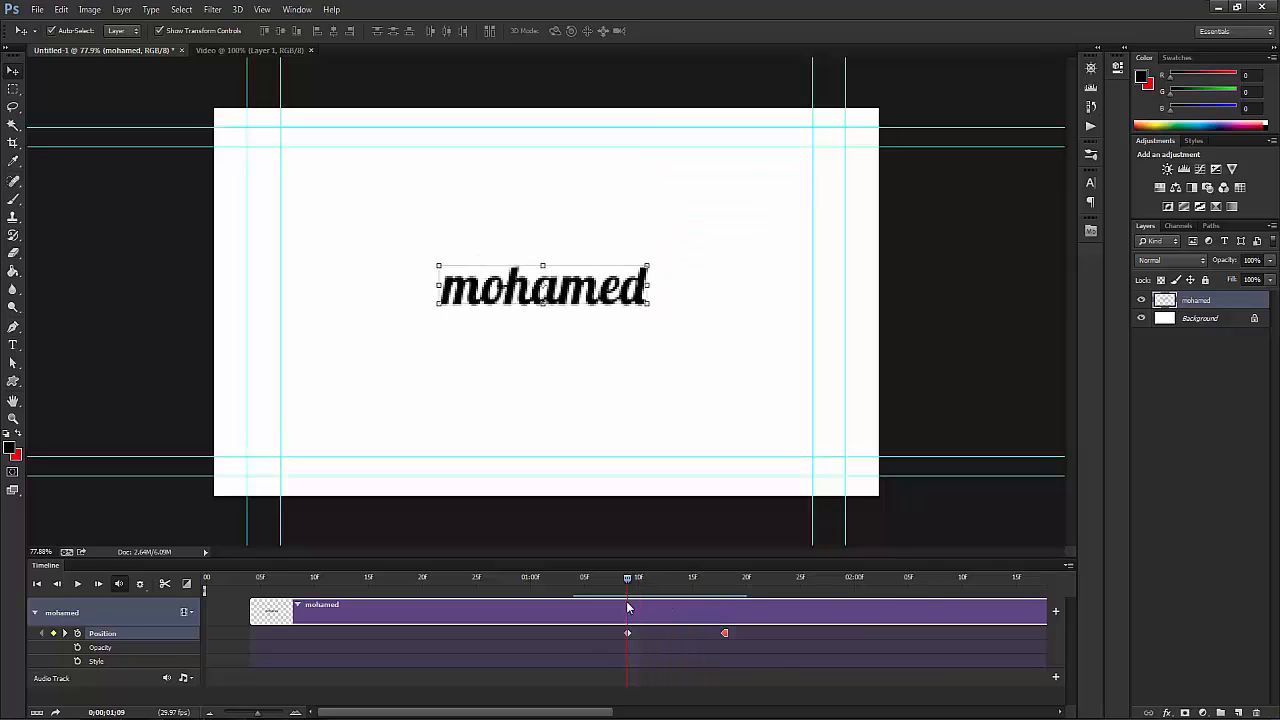
right_click(627, 631)
click(651, 623)
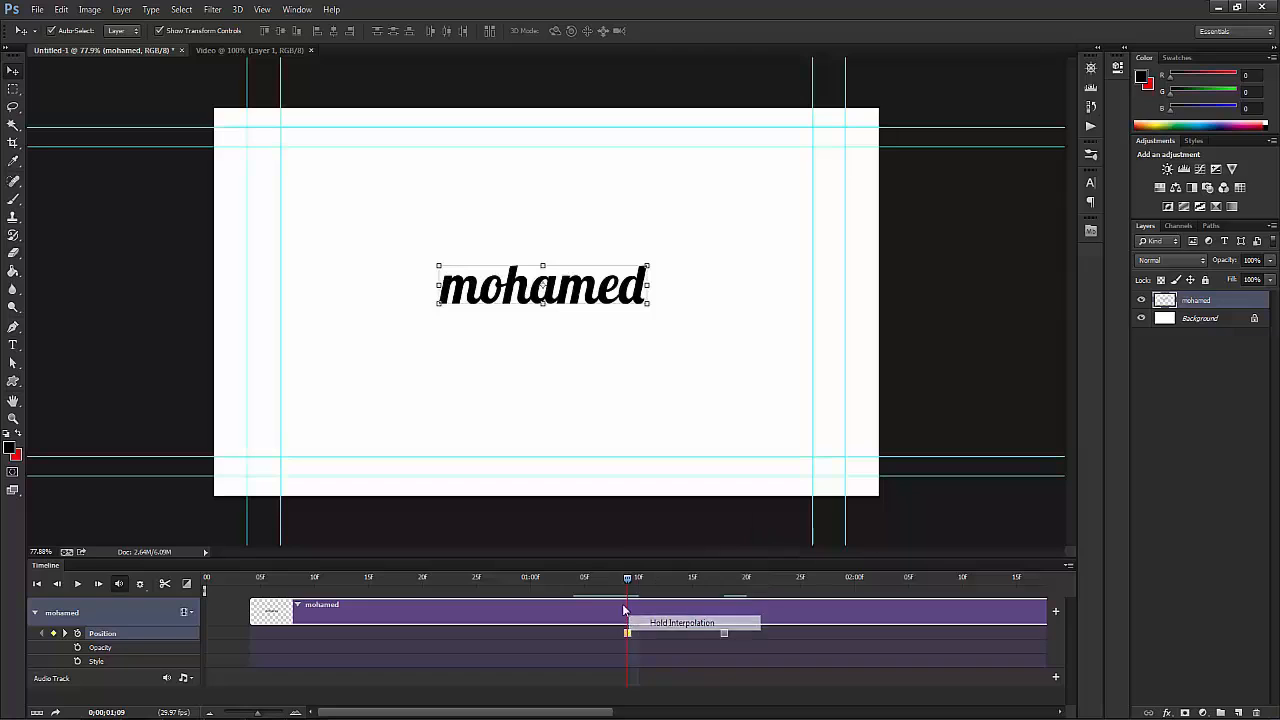
drag(629, 582, 737, 598)
drag(660, 604, 623, 606)
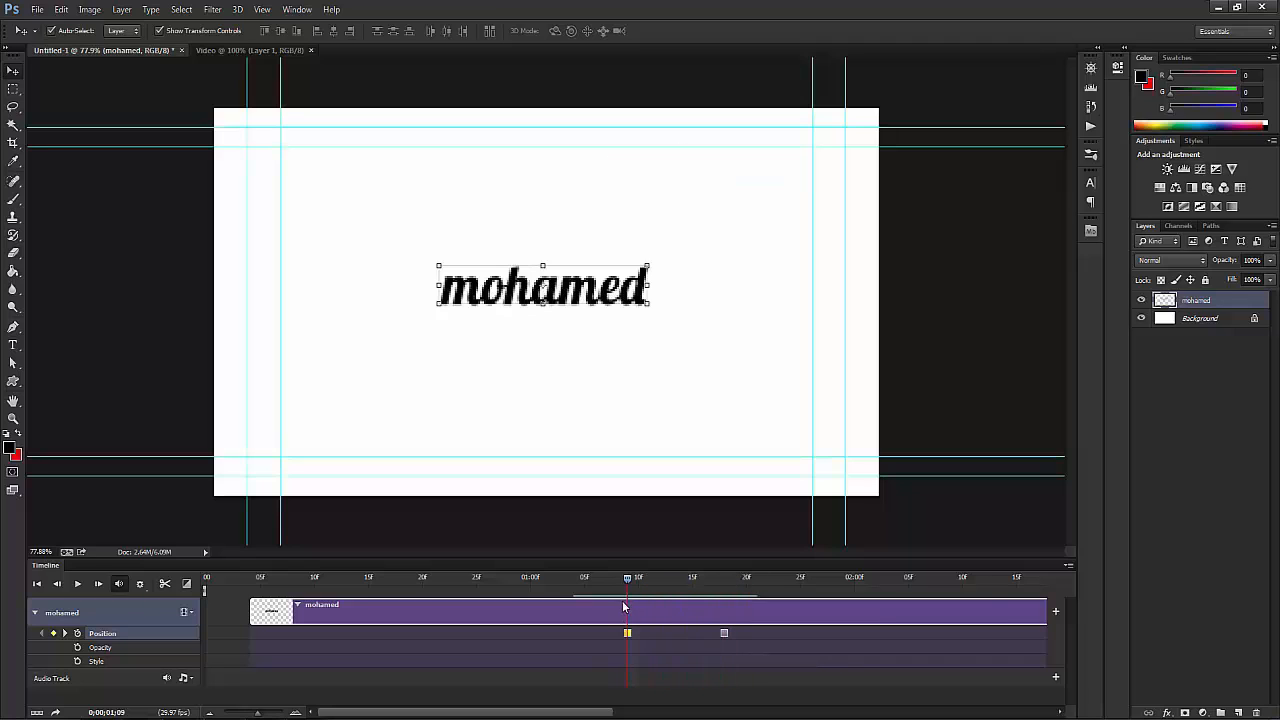
drag(733, 607, 626, 612)
Step: Return both Position keyframes to Linear Interpolation, preview the motion and go back to 0;00;01;09
right_click(724, 633)
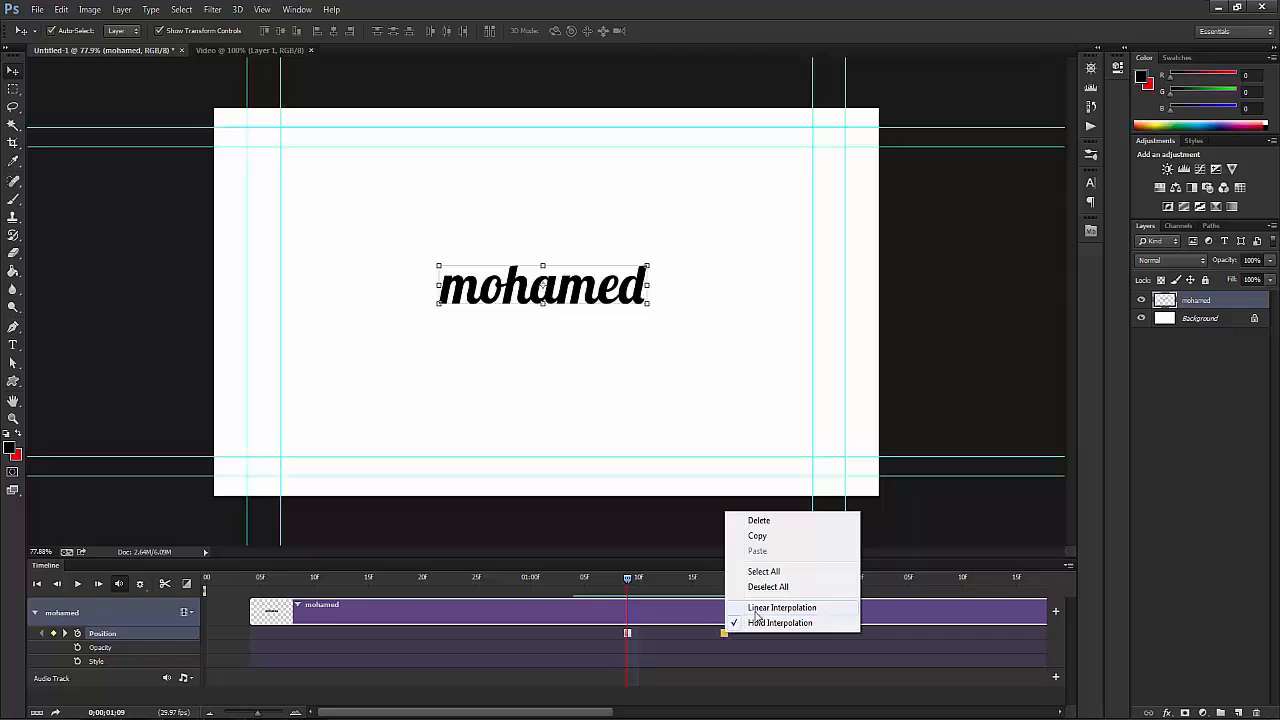
click(757, 609)
right_click(627, 633)
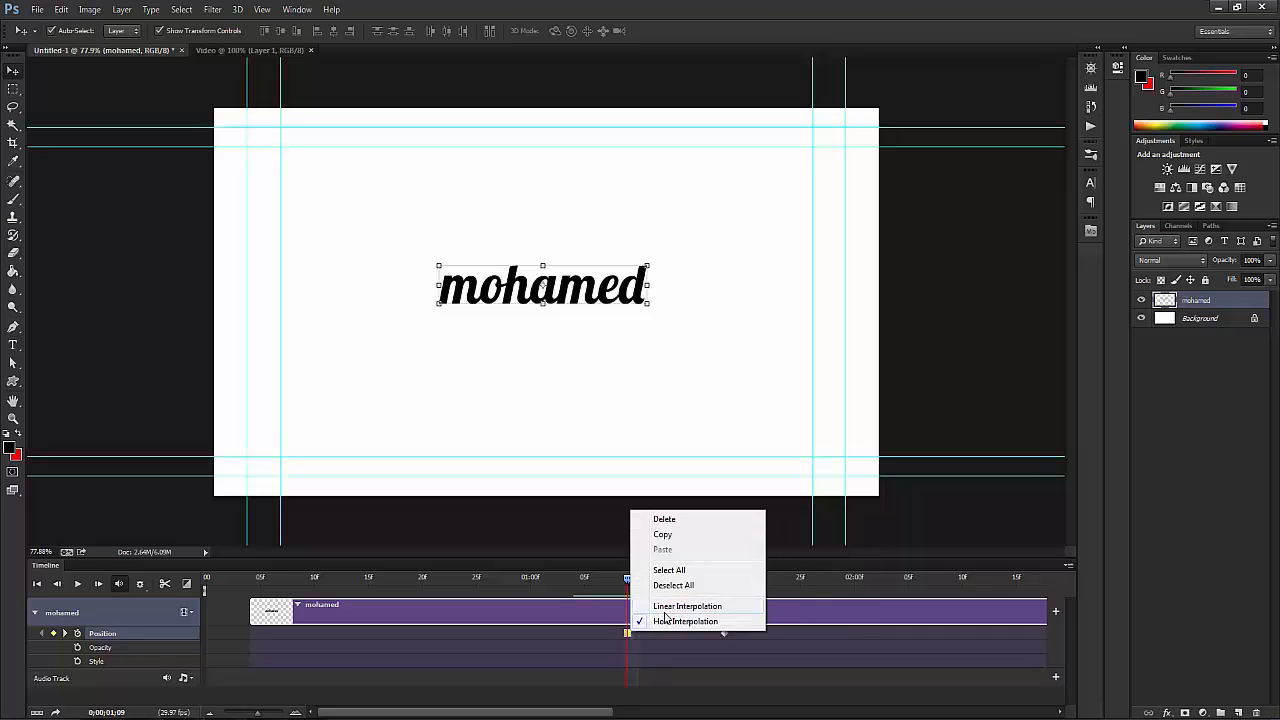
click(665, 608)
drag(627, 583, 703, 583)
key(space)
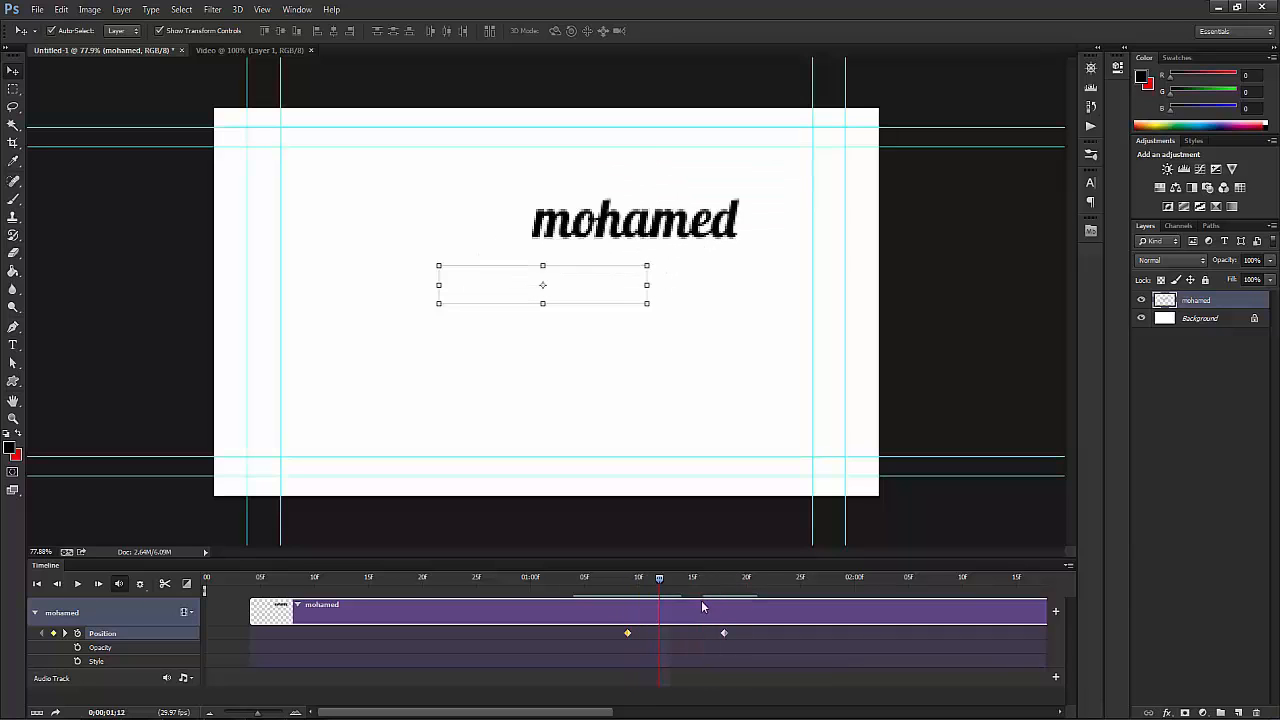
mouse_move(641, 618)
mouse_down()
mouse_move(694, 610)
mouse_move(628, 634)
mouse_up()
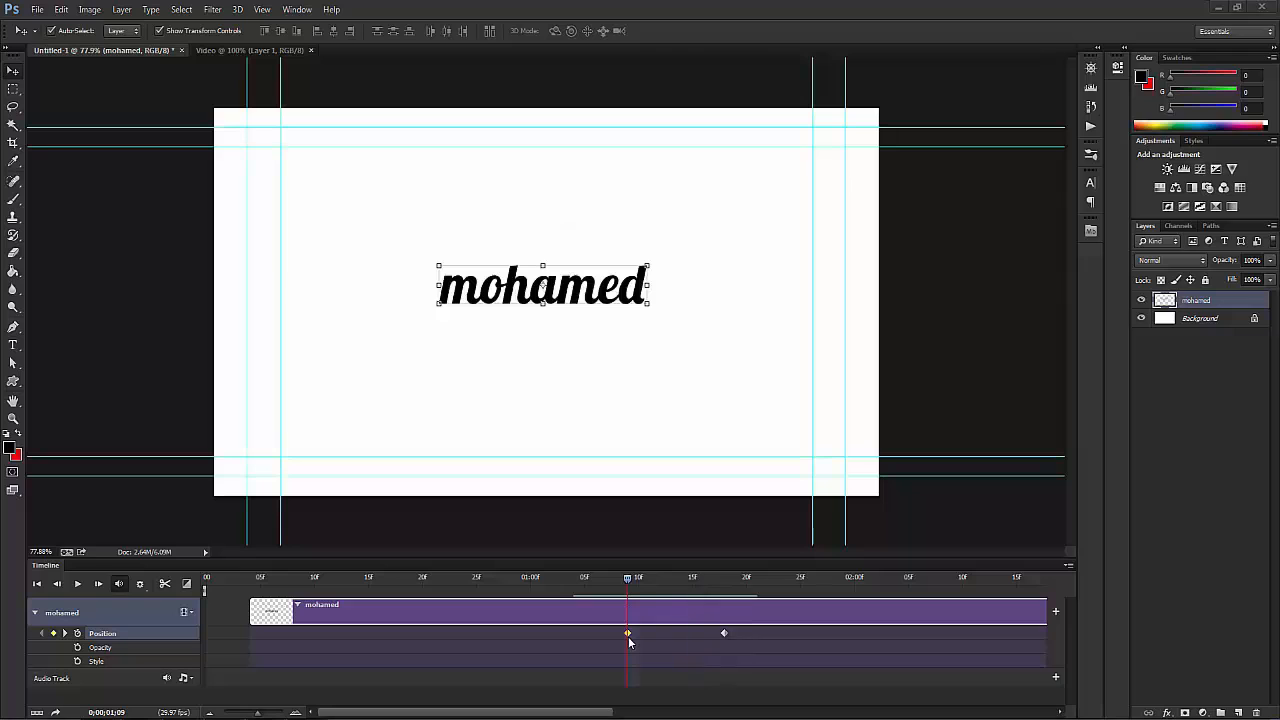
Step: Copy the Position keyframe at 0;00;01;09, paste it onto the one at 0;00;01;18 and return to the first keyframe
right_click(627, 632)
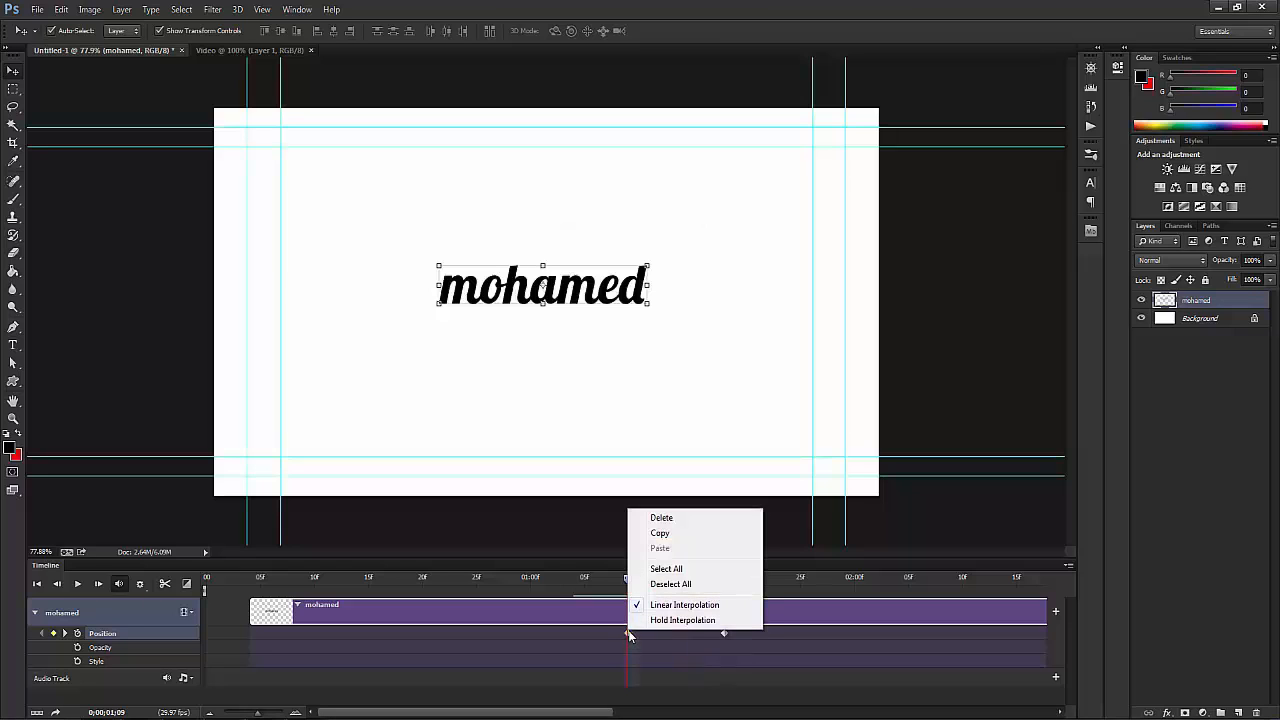
click(660, 536)
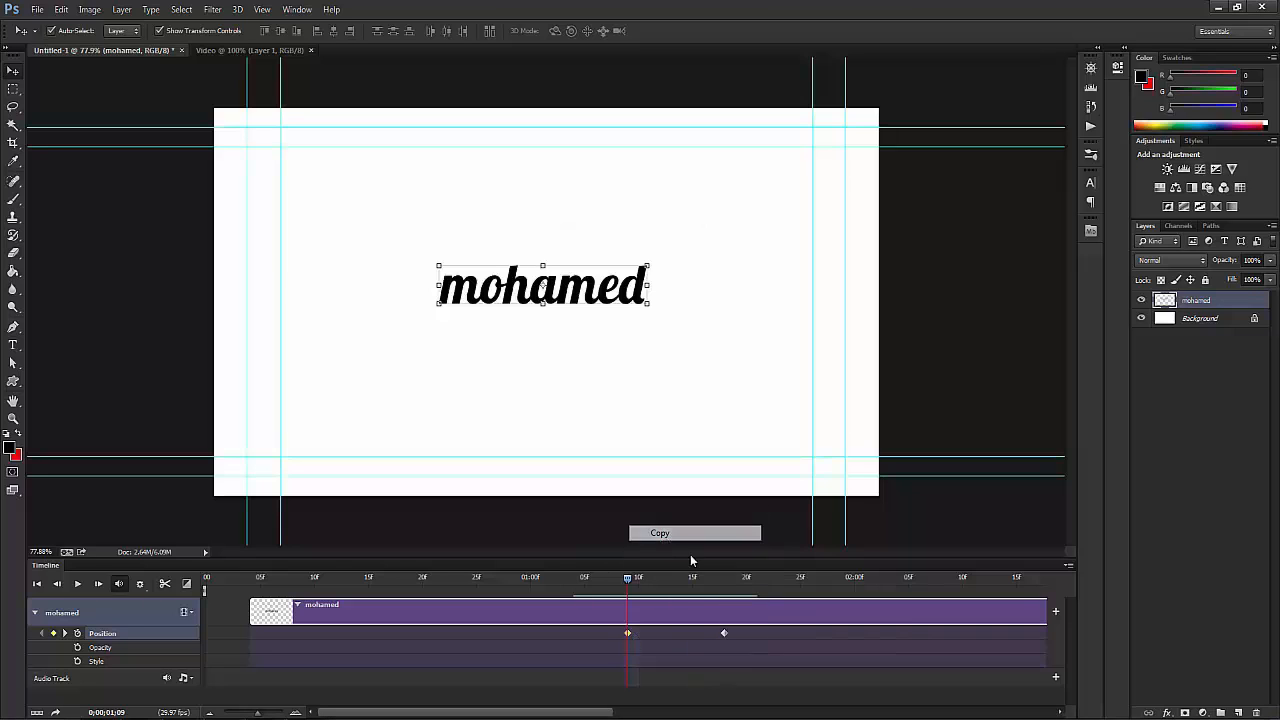
drag(628, 578, 731, 590)
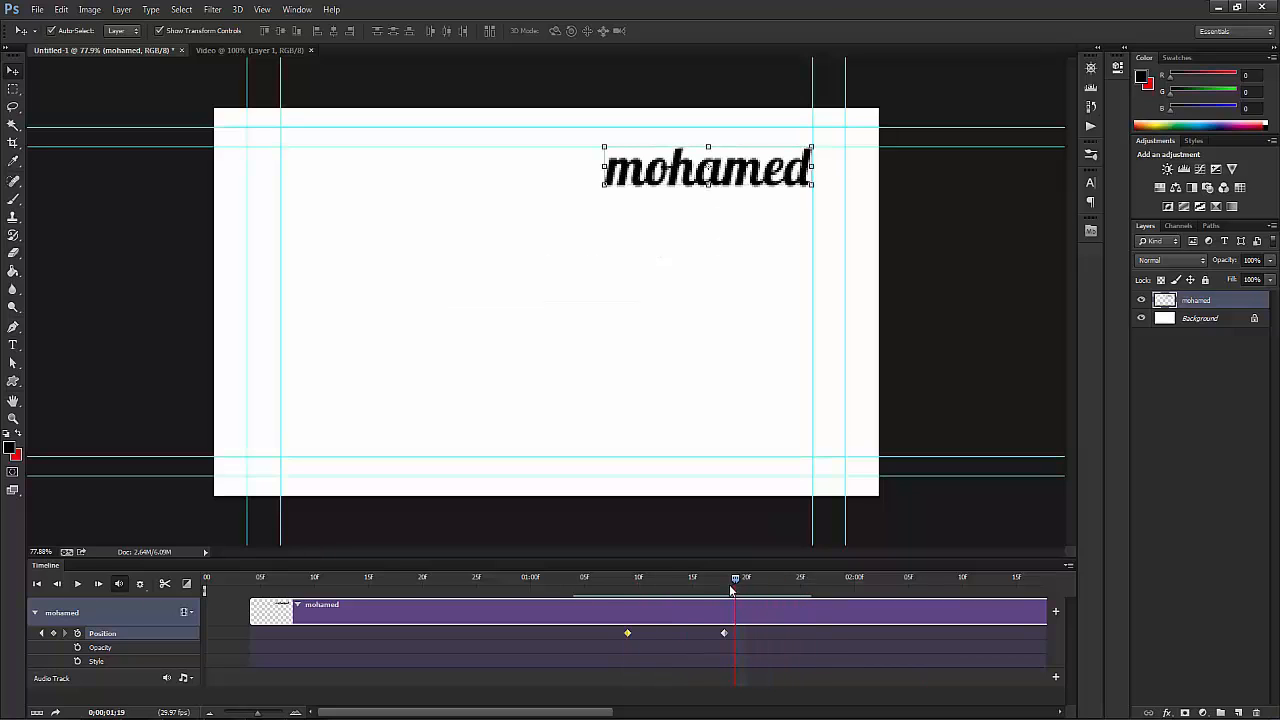
right_click(724, 633)
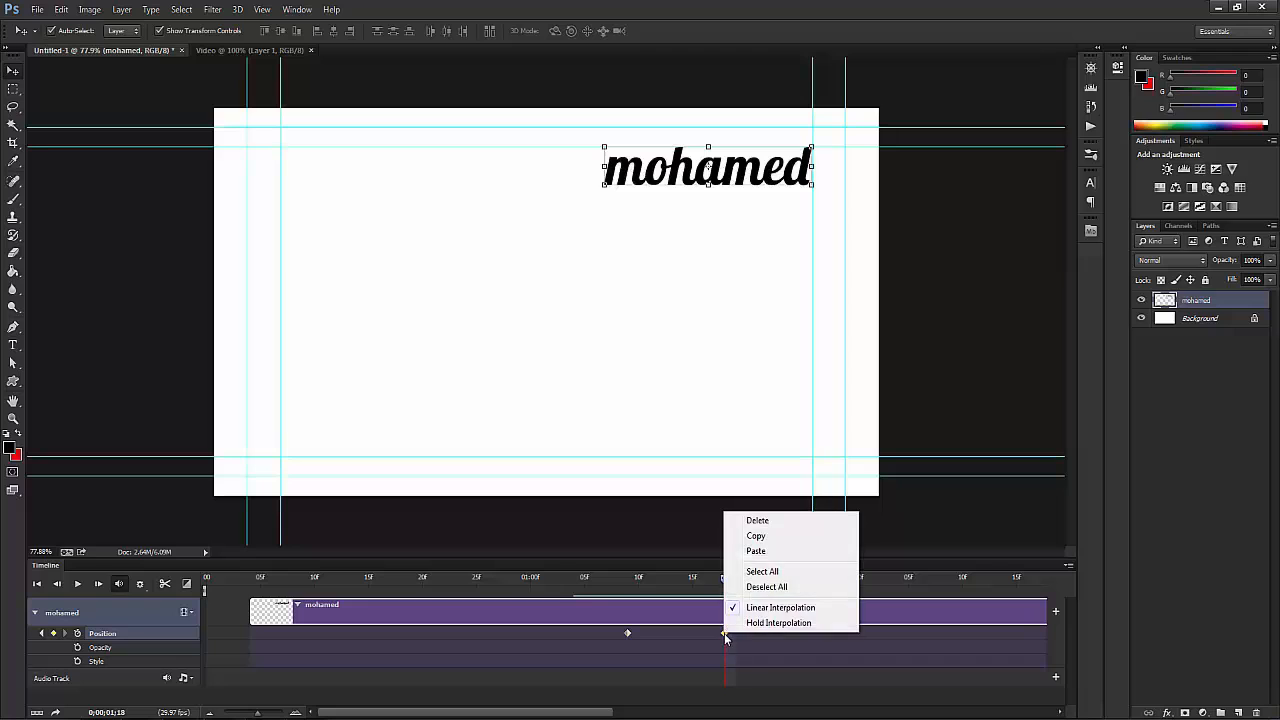
click(768, 552)
drag(626, 581, 631, 621)
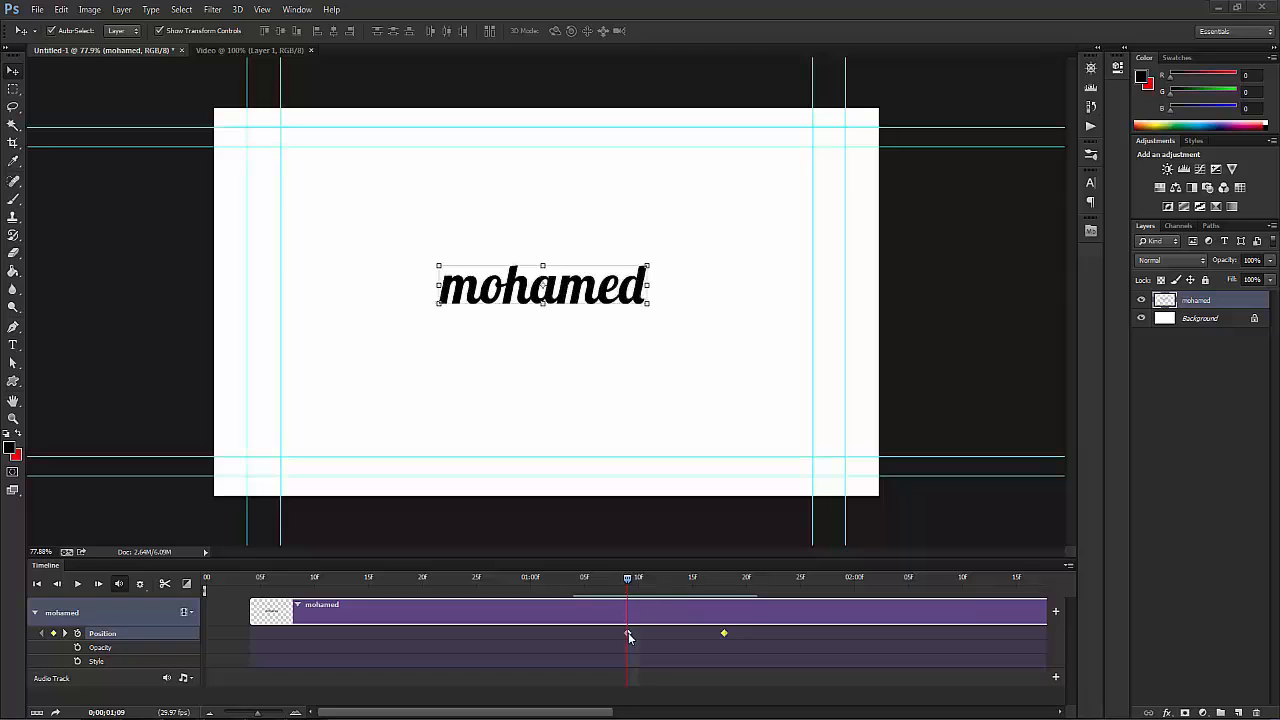
Step: Delete the Position keyframe at 0;00;01;09 and undo the deletion
right_click(628, 632)
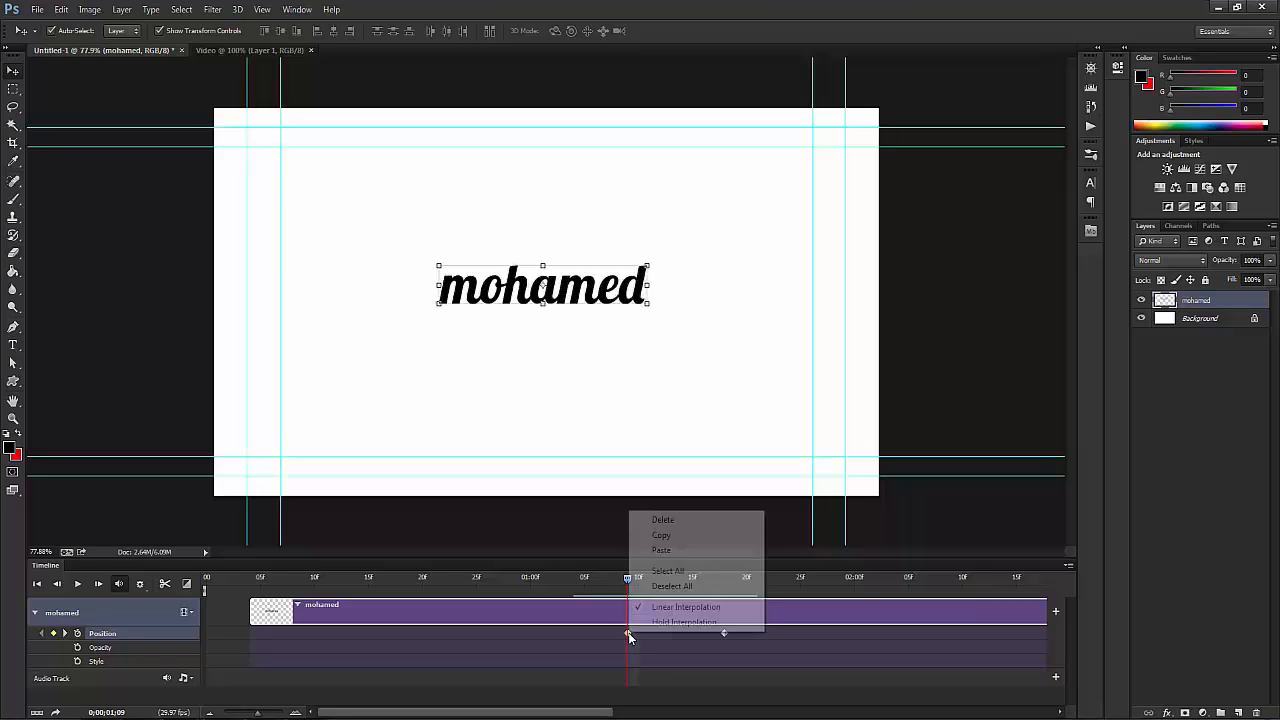
click(680, 521)
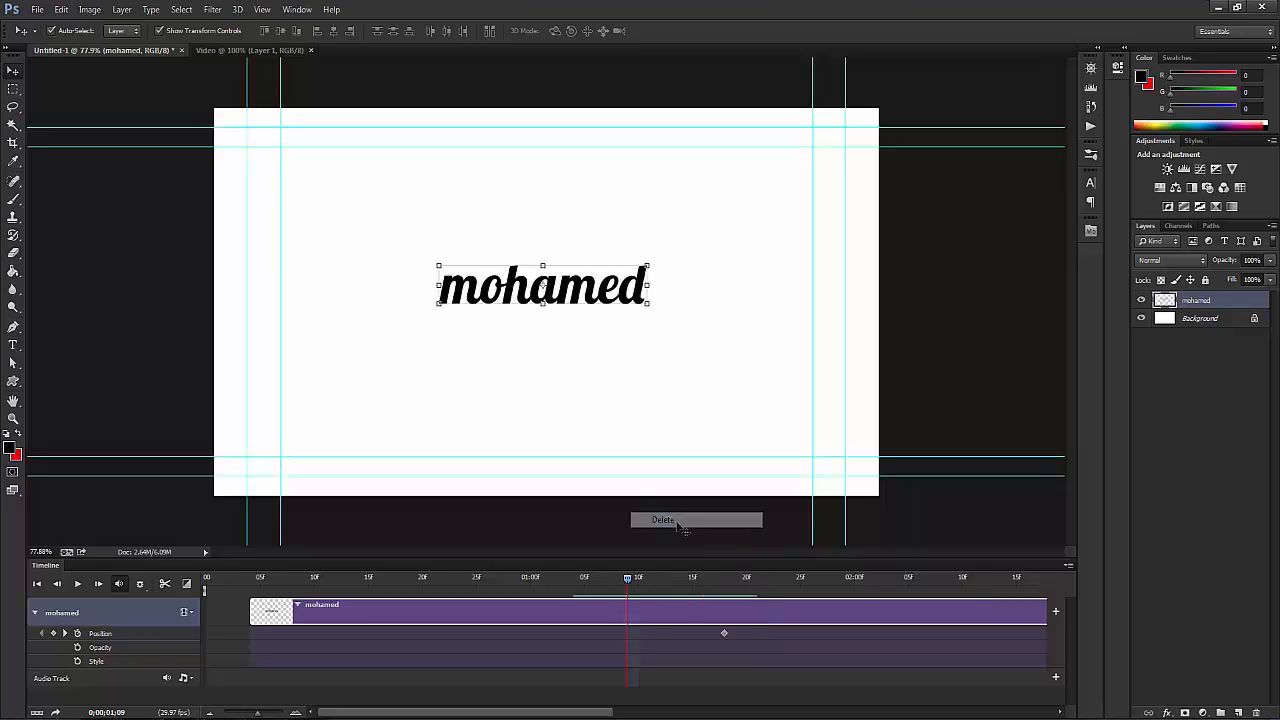
key(ctrl+z)
Step: Select all Position keyframes and deselect them again
right_click(628, 632)
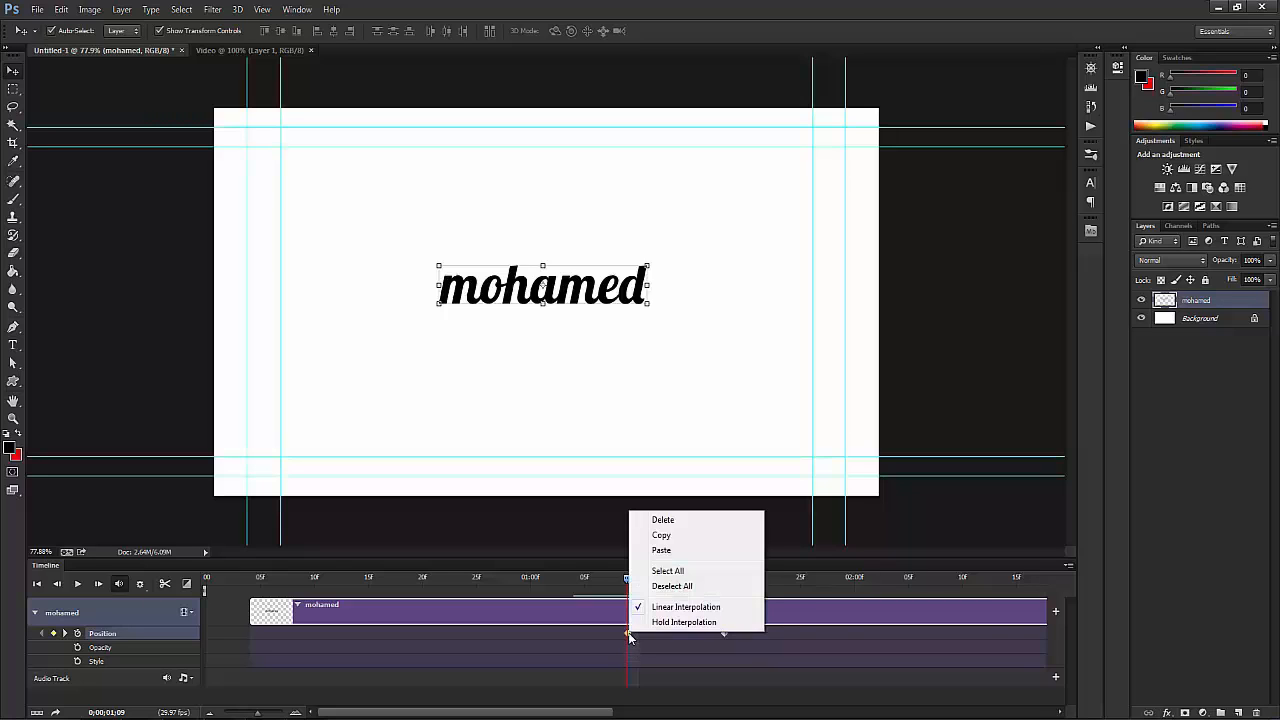
click(680, 575)
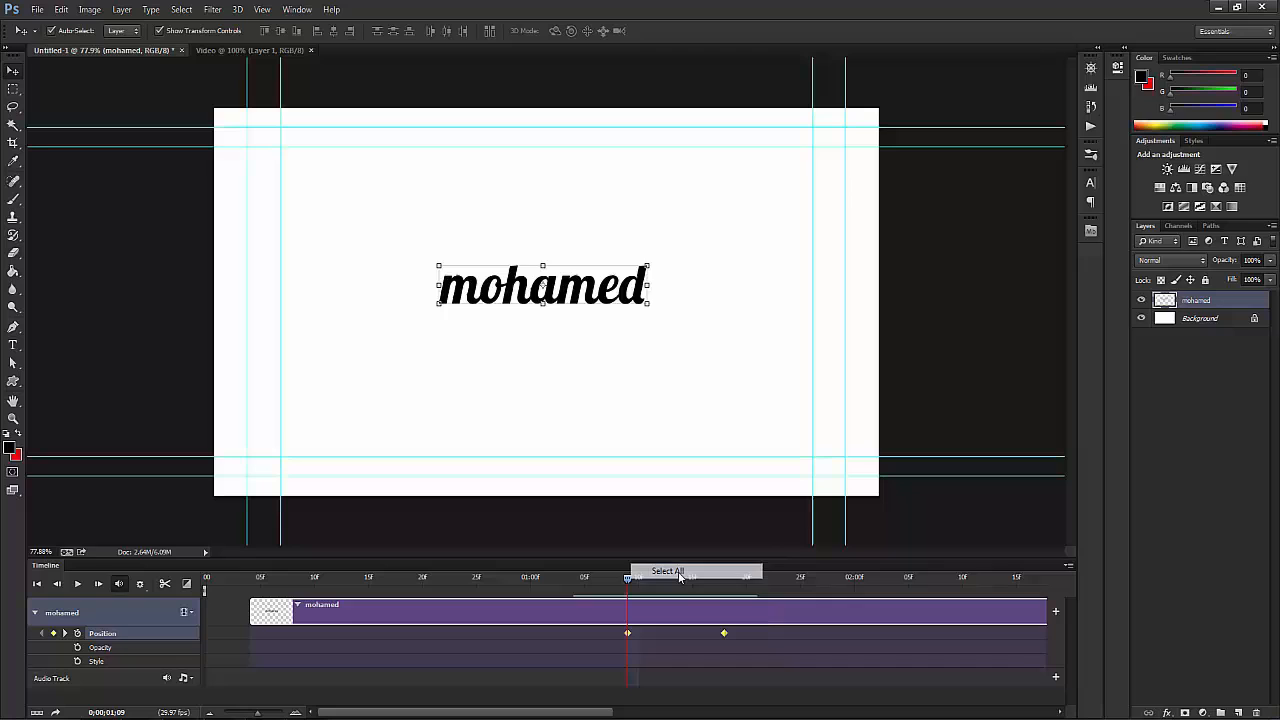
right_click(629, 632)
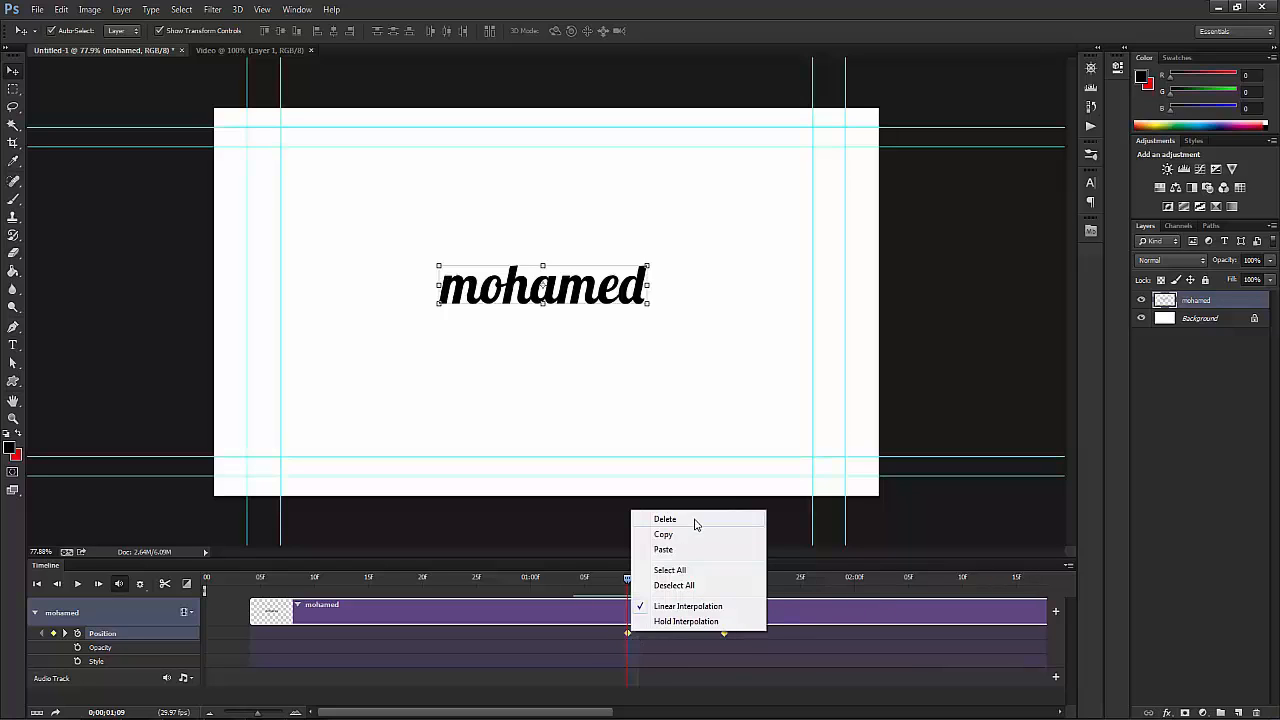
click(673, 586)
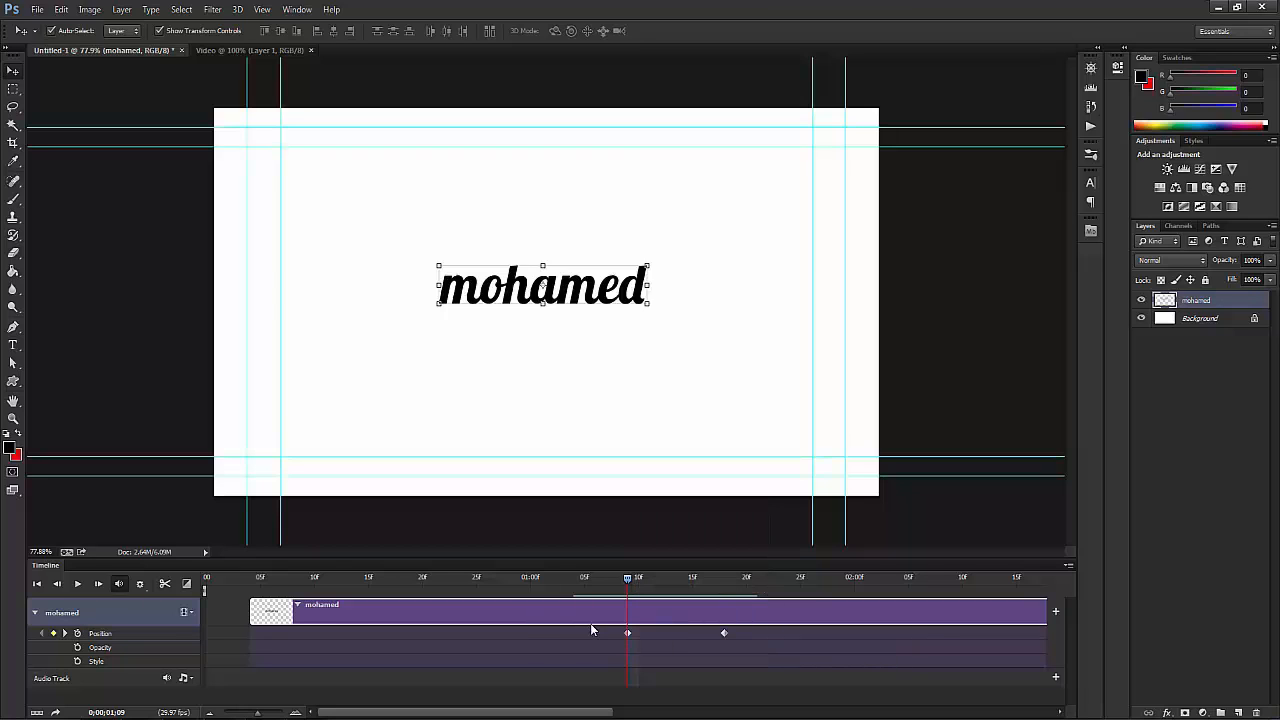
Step: At the second Position keyframe, move the name text to the frame's upper right and step between both keyframes, ending at 0;00;01;18
click(66, 633)
drag(578, 287, 698, 199)
click(42, 633)
click(65, 633)
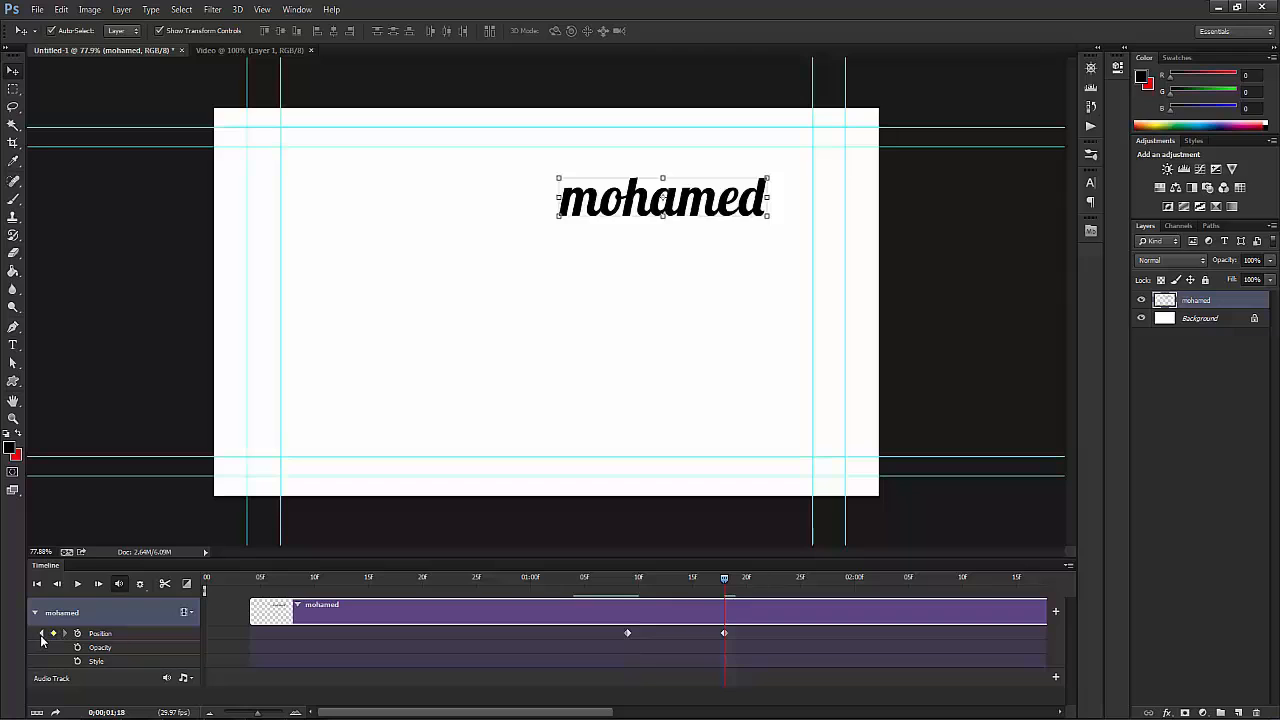
click(42, 633)
click(65, 633)
click(42, 633)
click(65, 633)
Step: Keyframe the name layer's Opacity at 12% on 0;00;01;18 and 70% on 0;00;01;09, and scrub to preview the fade
click(78, 649)
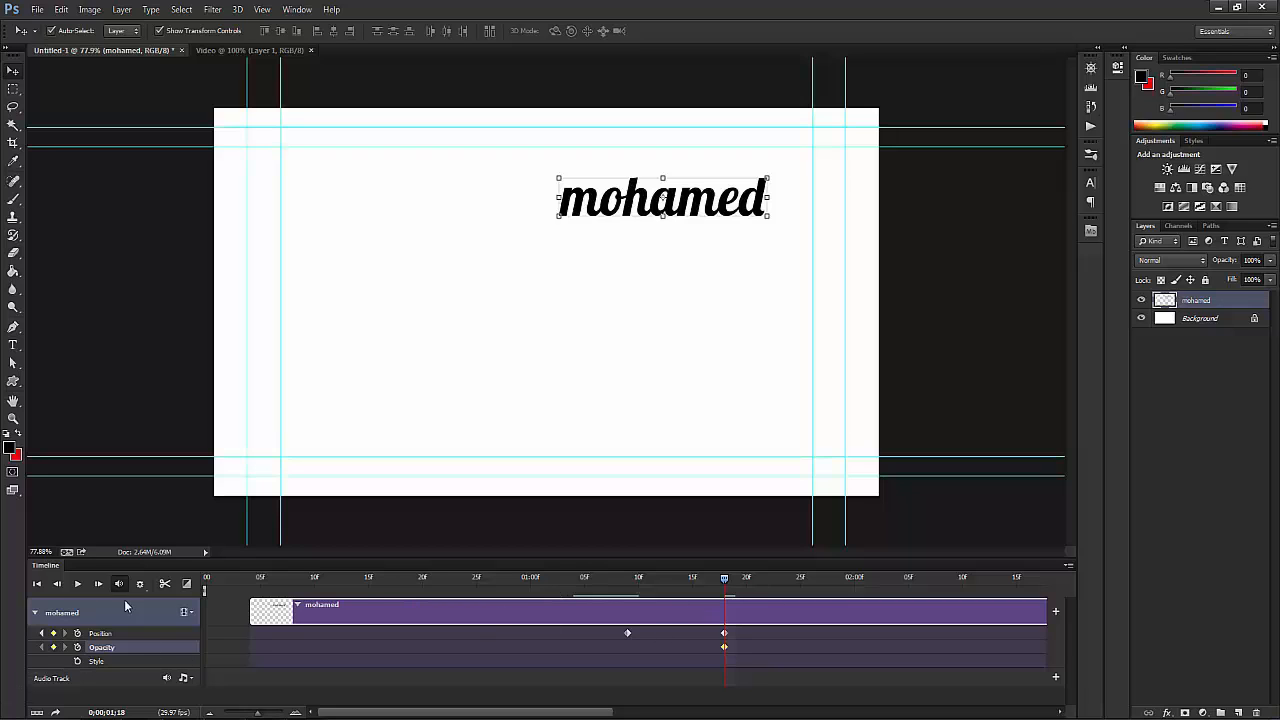
drag(1228, 262, 1169, 267)
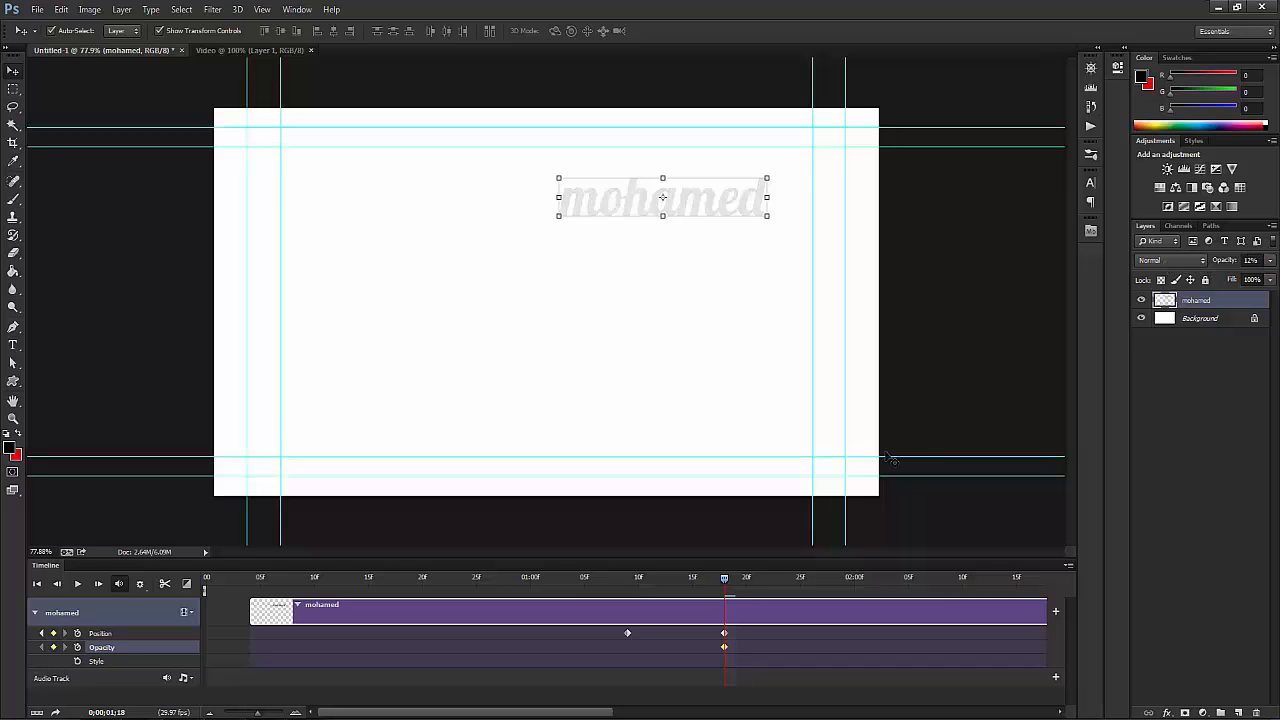
drag(725, 585, 628, 605)
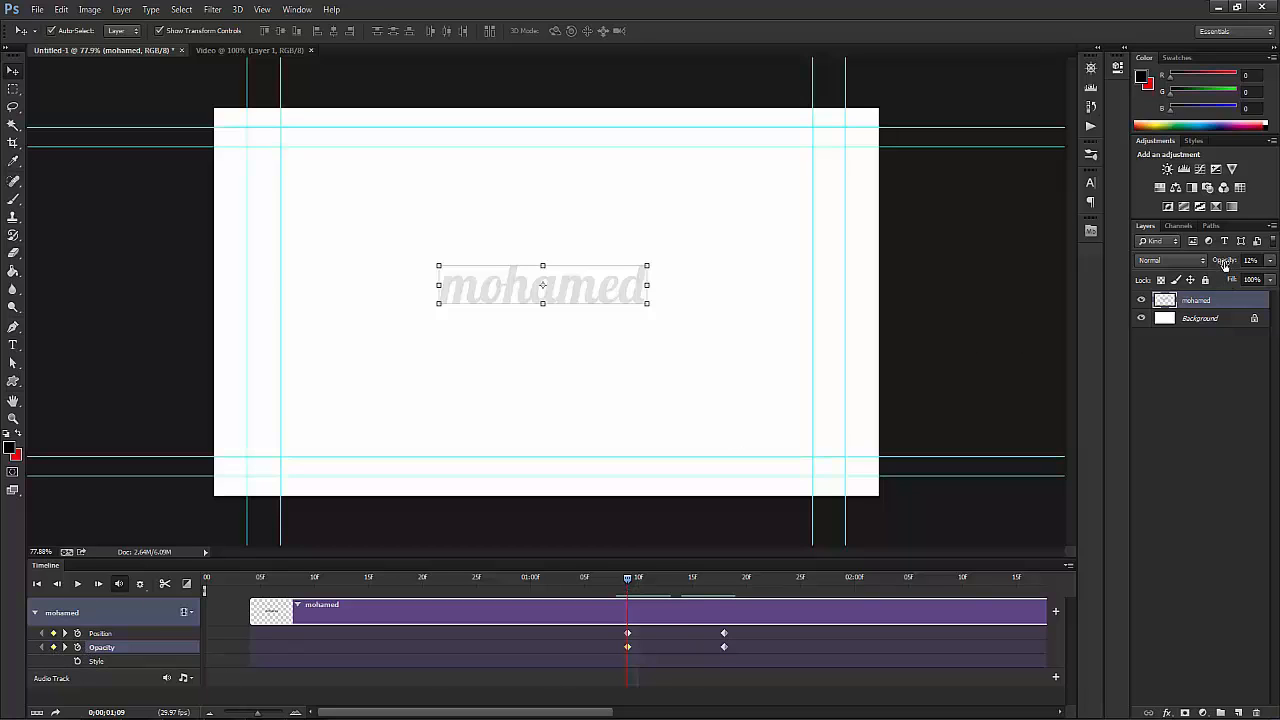
drag(1226, 262, 1263, 263)
text(100)
key(Return)
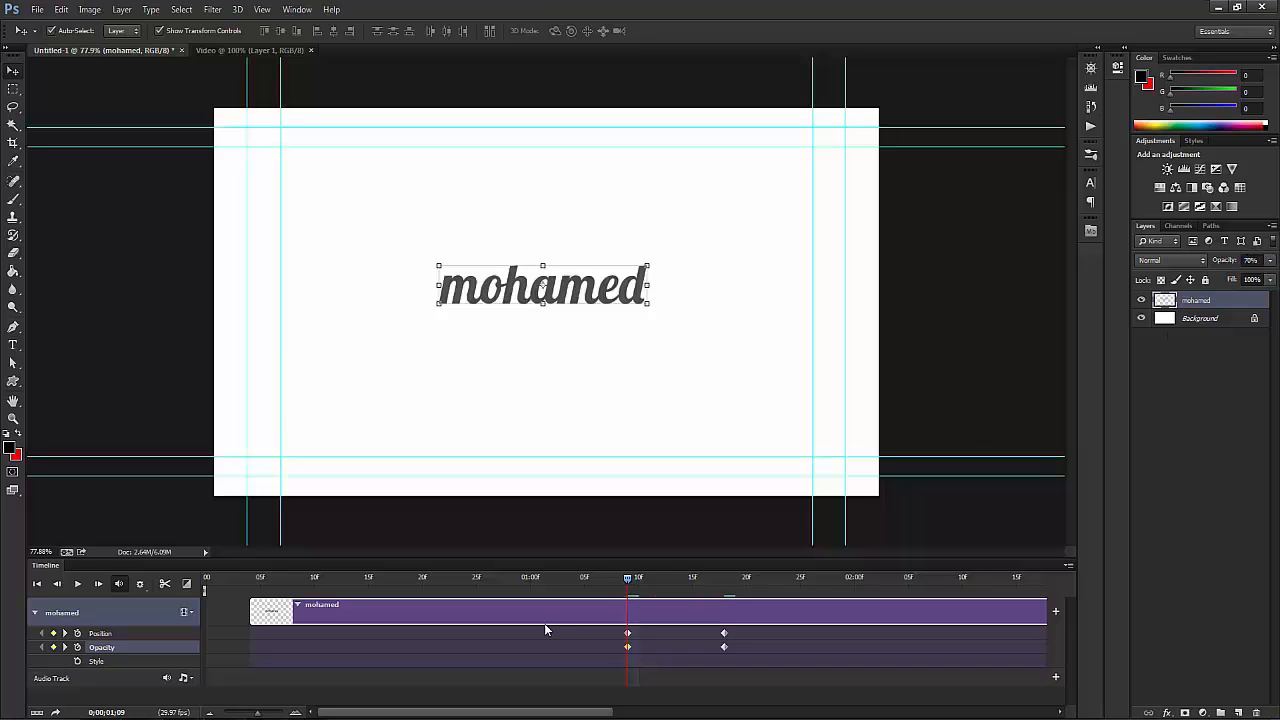
drag(628, 581, 722, 590)
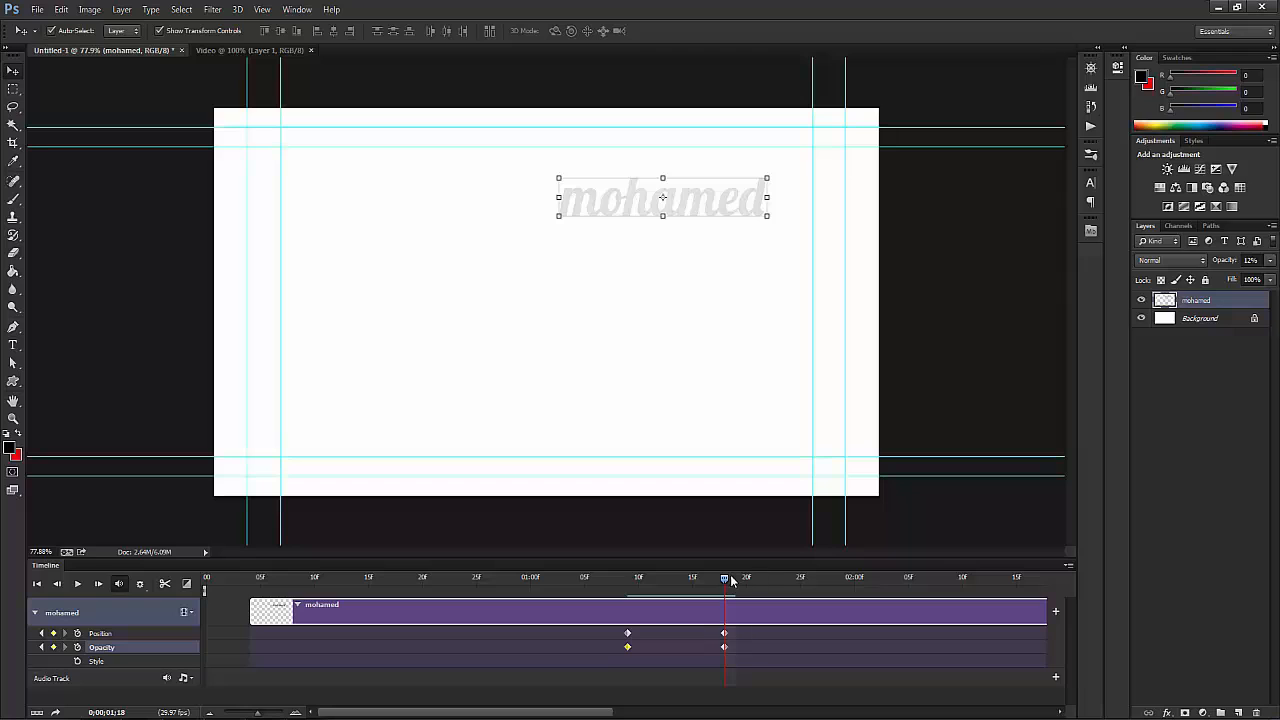
Step: Enable Style animation on the name layer at 0;00;01;08 and add a second Style keyframe at 0;00;01;18
drag(722, 585, 616, 585)
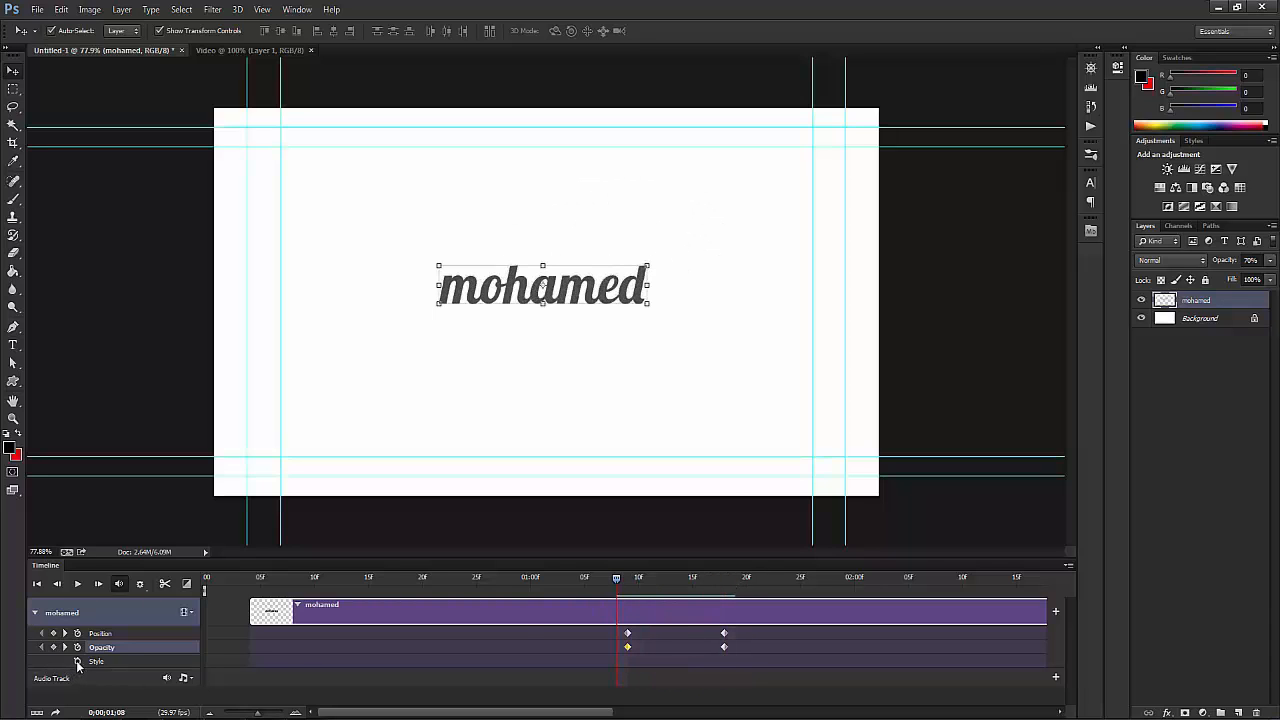
click(77, 661)
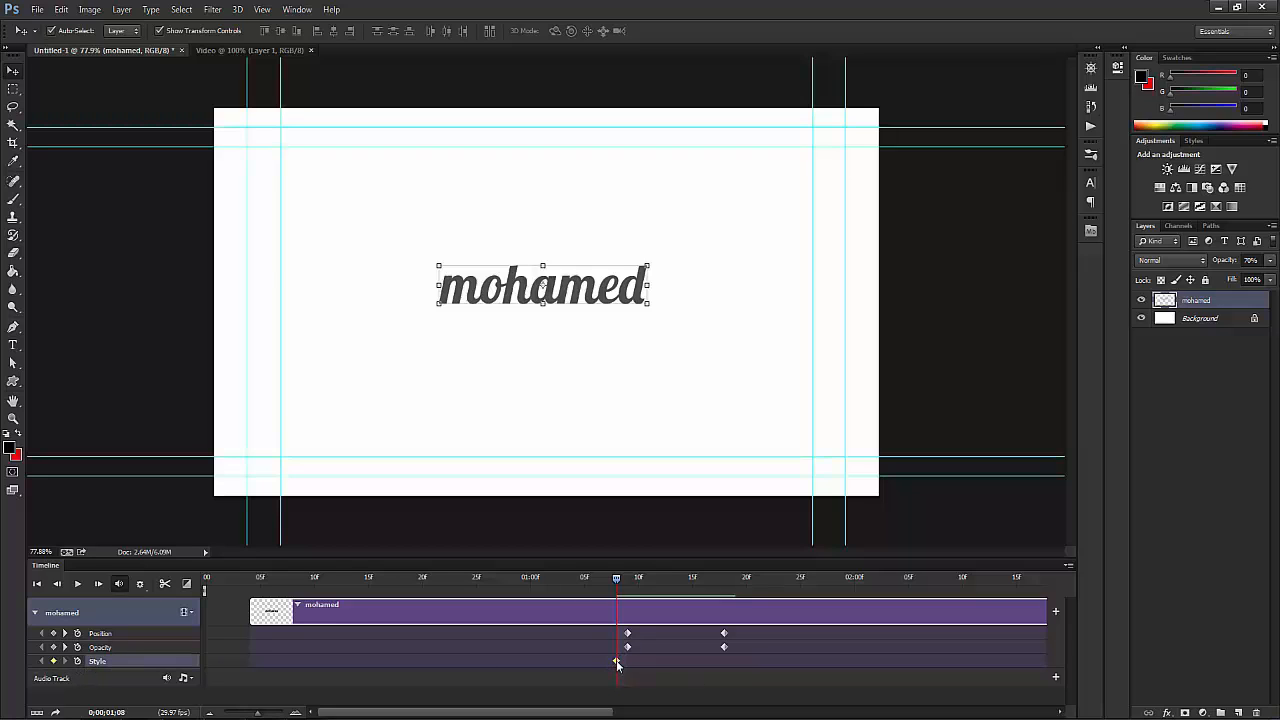
click(616, 660)
drag(616, 578, 726, 626)
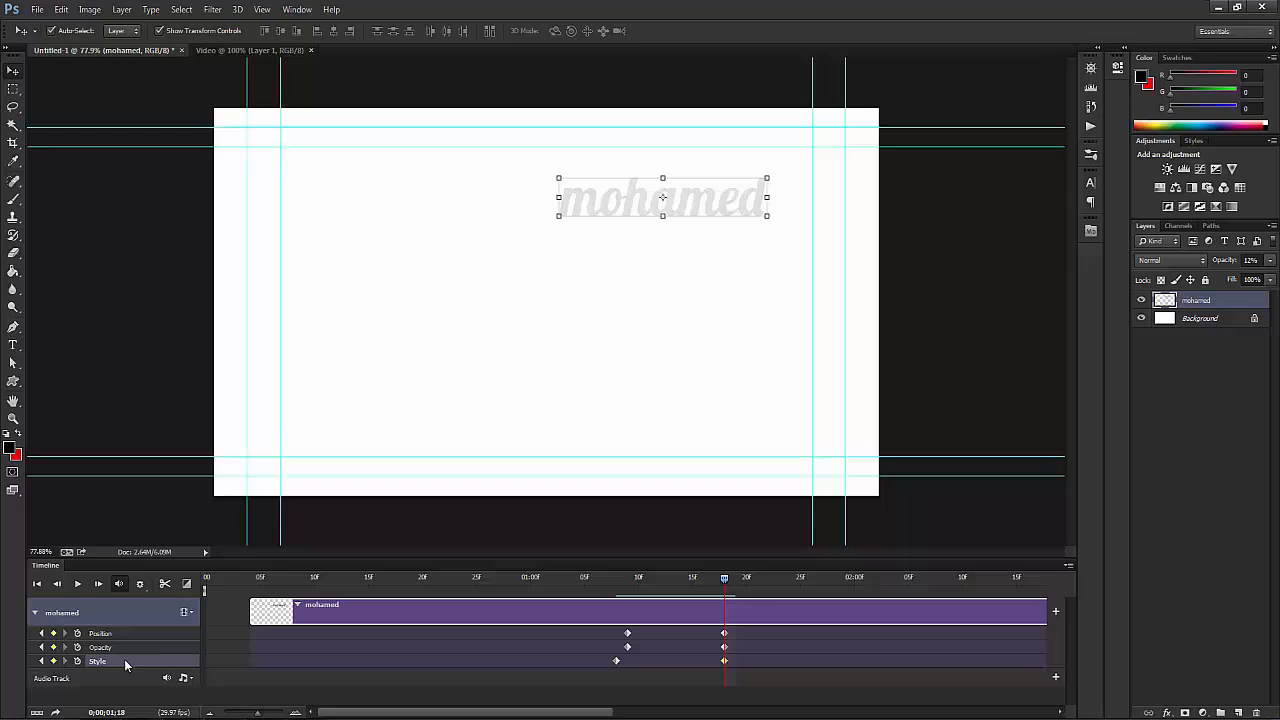
Step: Apply Bevel & Emboss and a Drop Shadow to the name layer, shortening the shadow's distance
right_click(1210, 300)
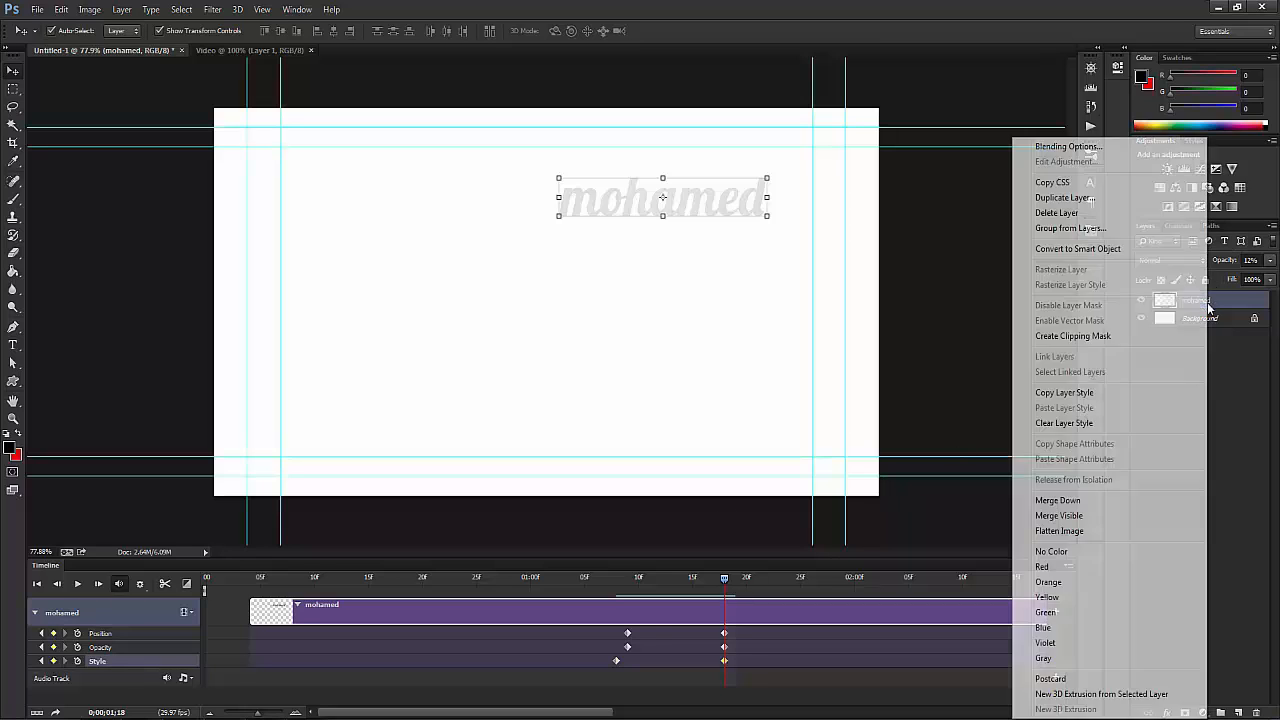
click(1135, 151)
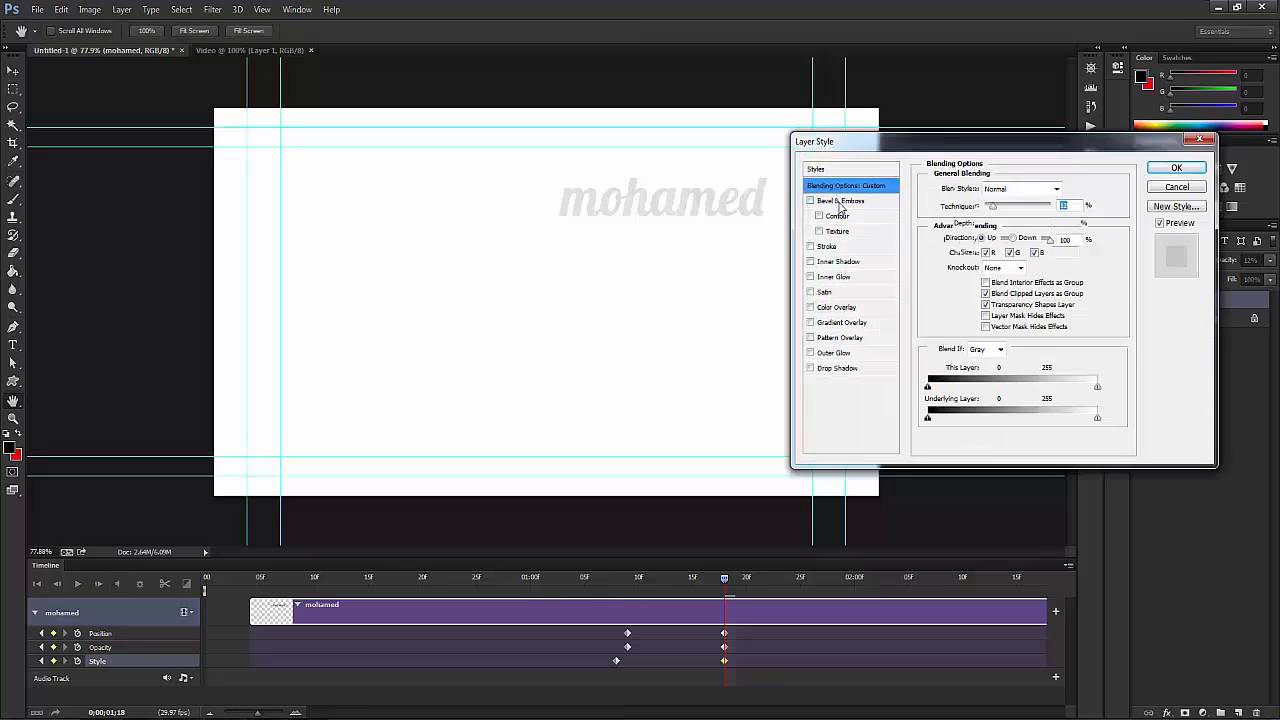
click(840, 202)
click(835, 370)
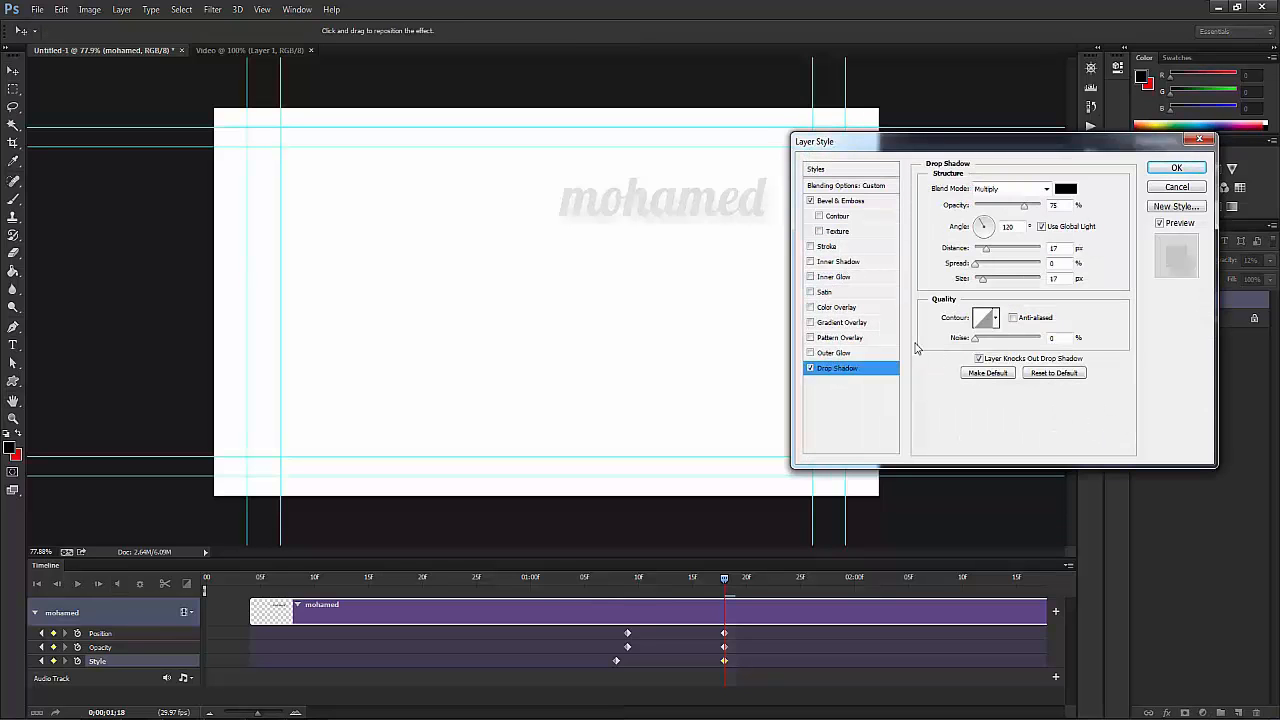
drag(986, 249, 978, 248)
Step: Add a Gradient Overlay with the Blue, Red, Yellow preset to the name layer and scrub between the Style keyframes to preview it
click(850, 310)
click(810, 307)
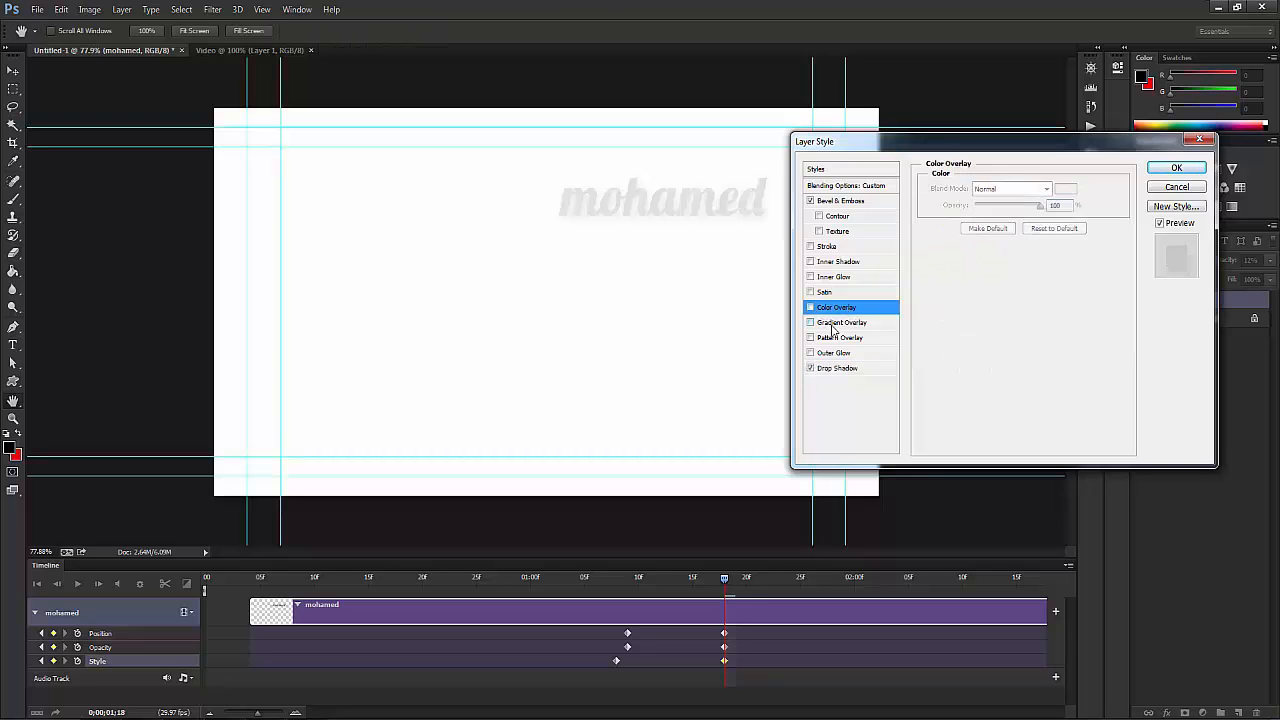
click(835, 323)
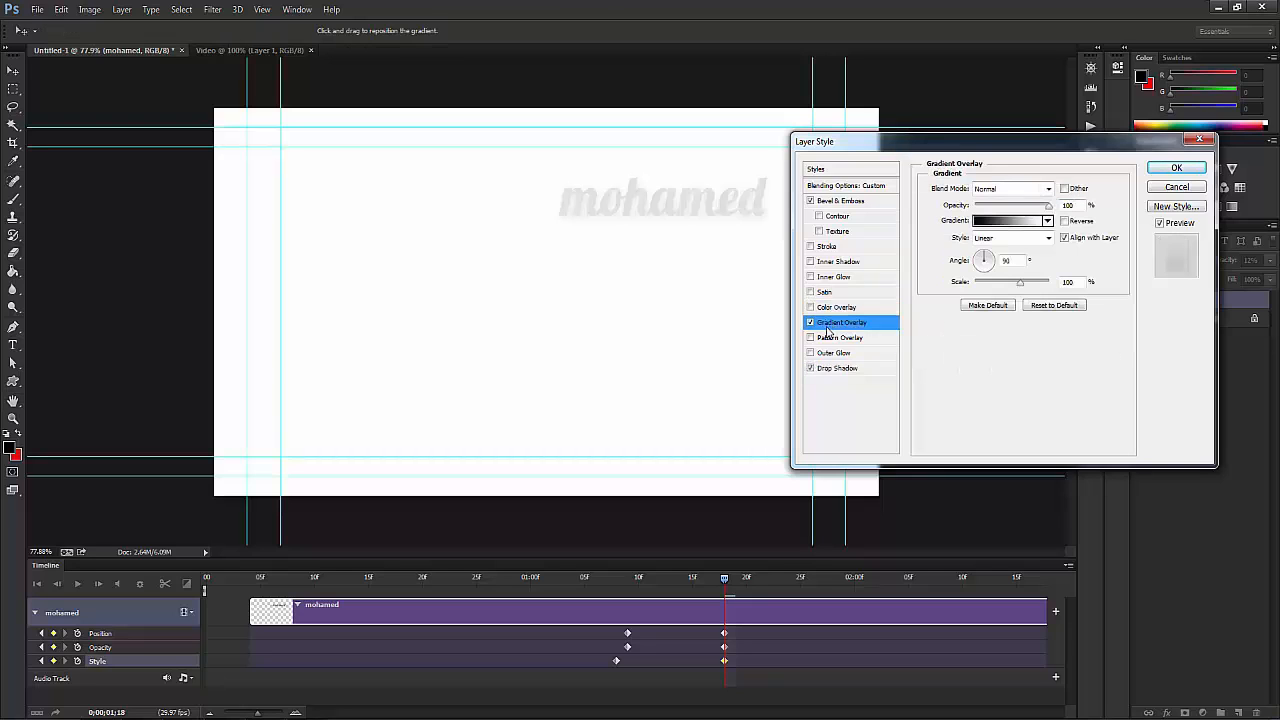
click(1010, 220)
click(843, 168)
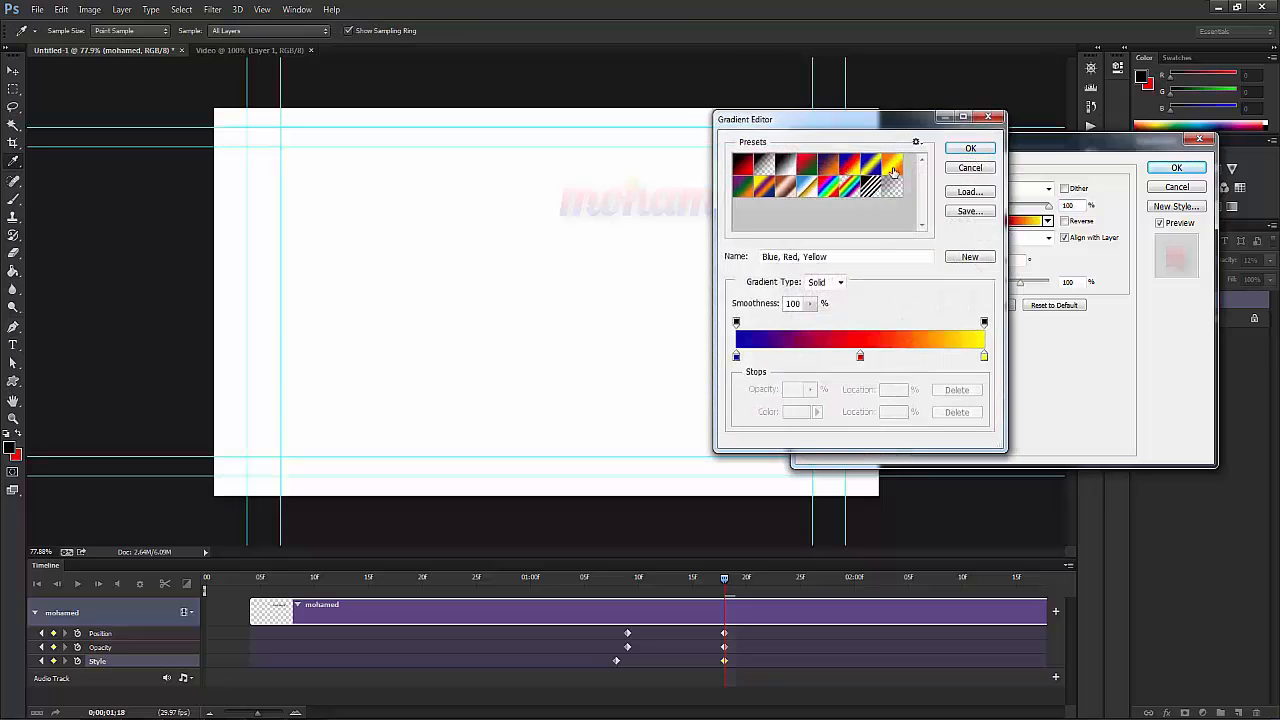
click(970, 148)
click(1155, 172)
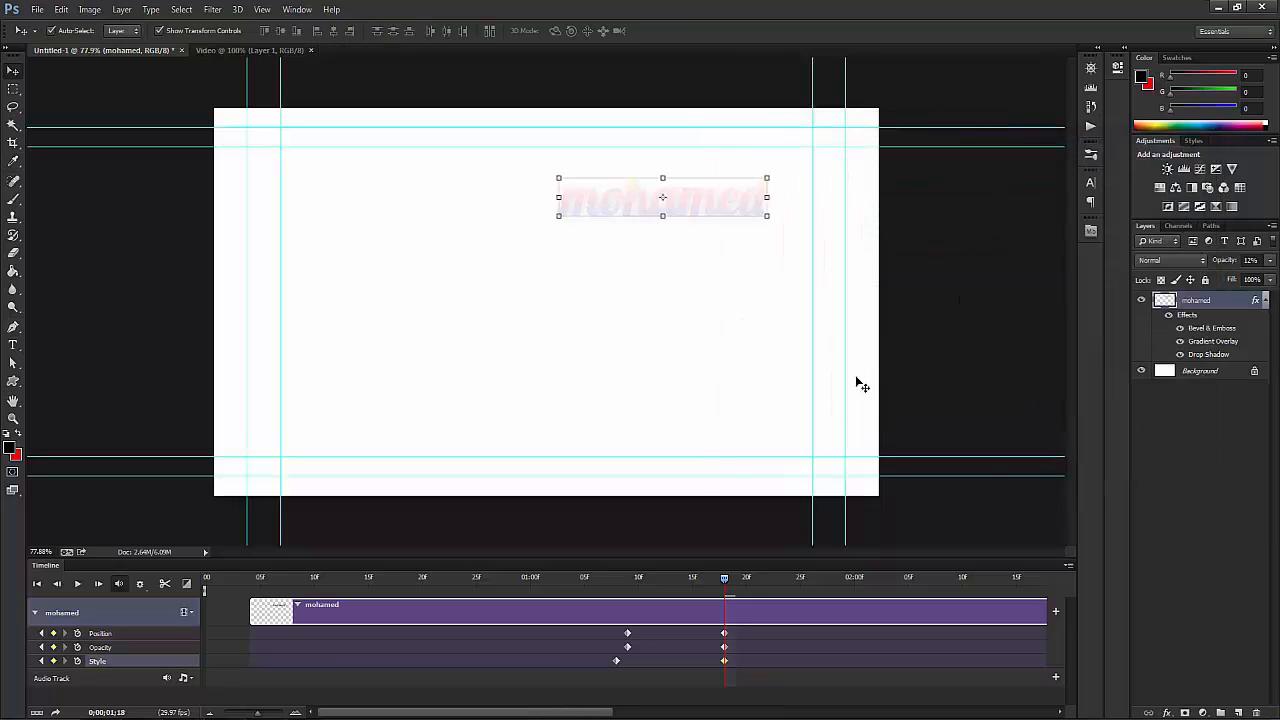
drag(708, 583, 616, 587)
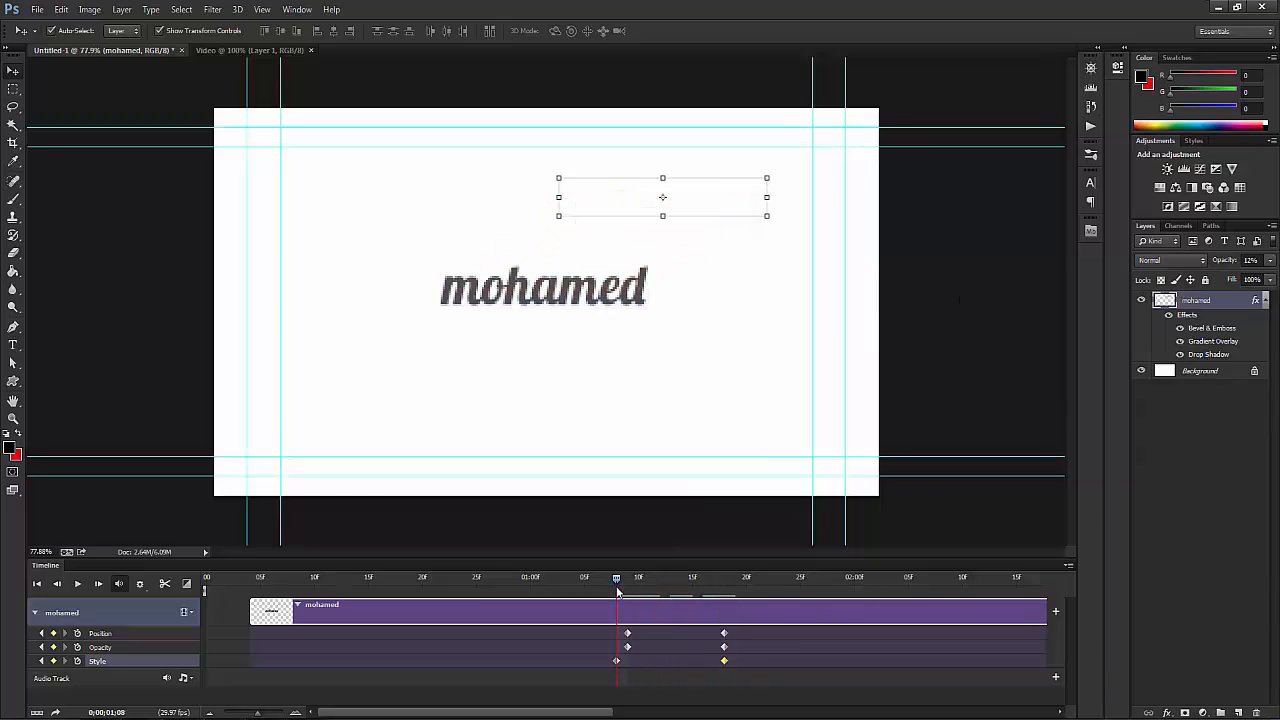
drag(618, 590, 723, 603)
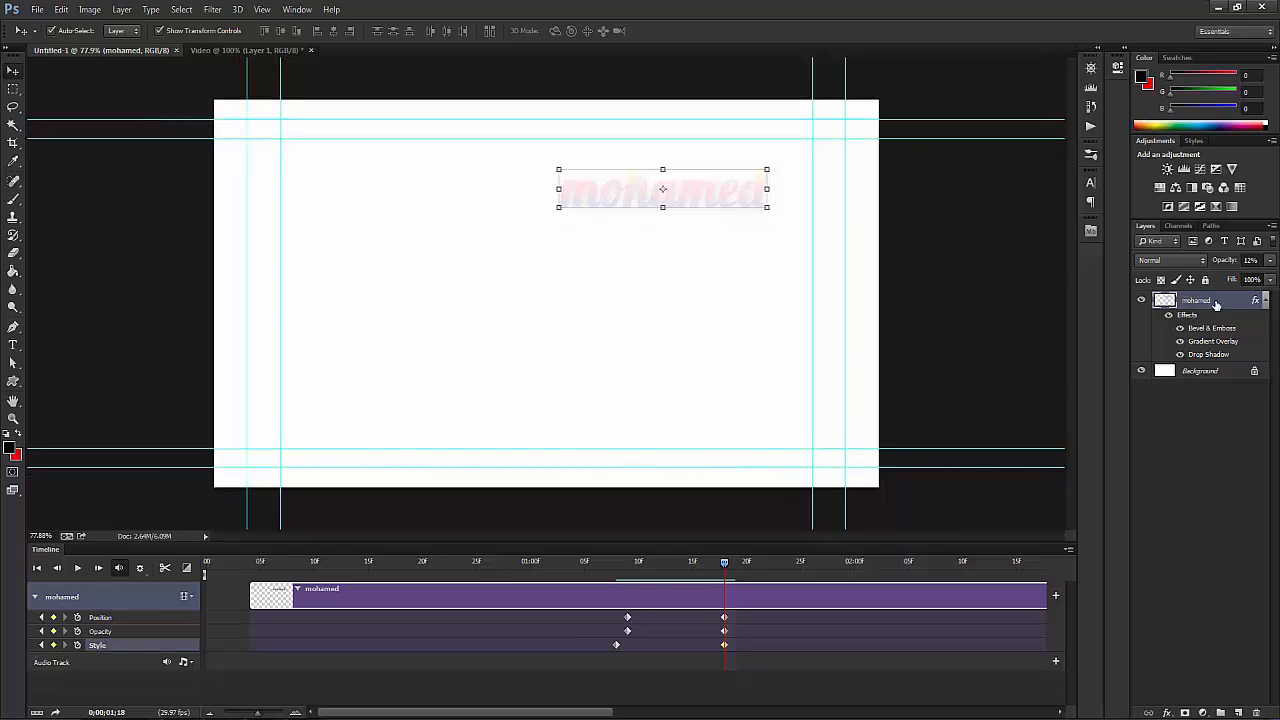
Step: Delete the name layer and create a new empty layer above the Background
key(Delete)
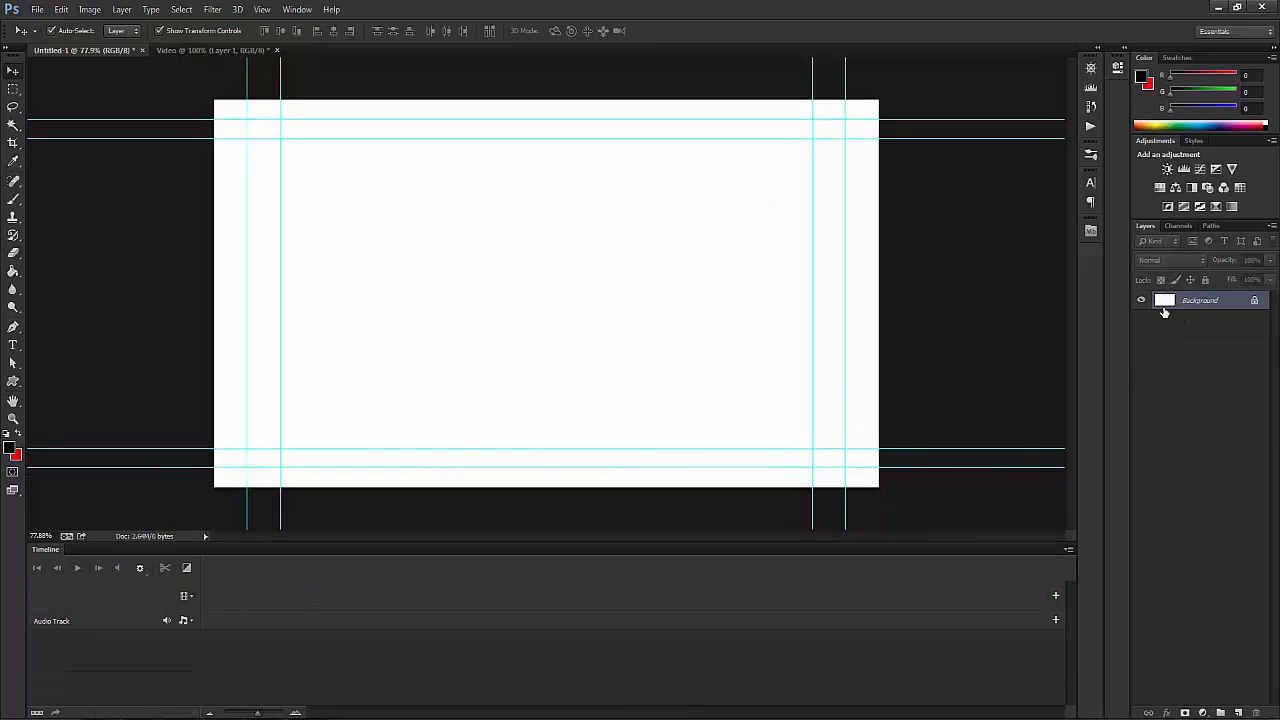
click(1238, 712)
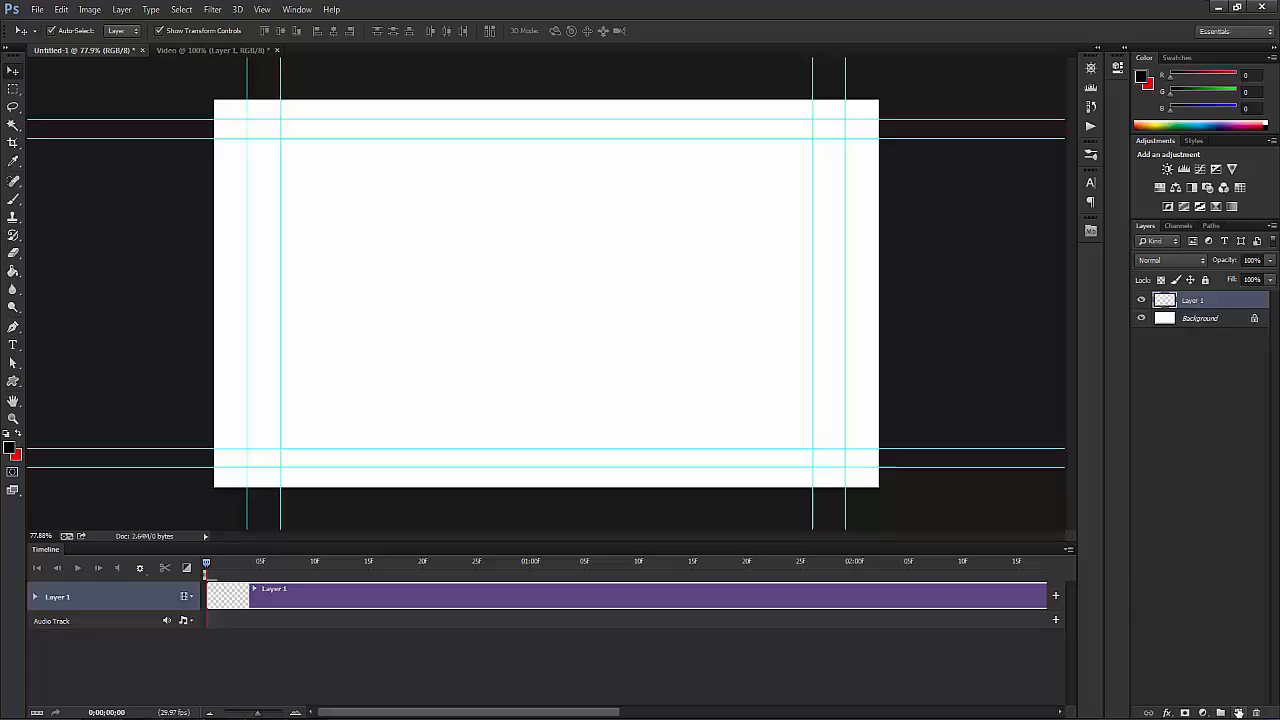
Step: Stamp the logo brush once near the centre of Layer 1 and scrub through the timeline to preview it
click(13, 199)
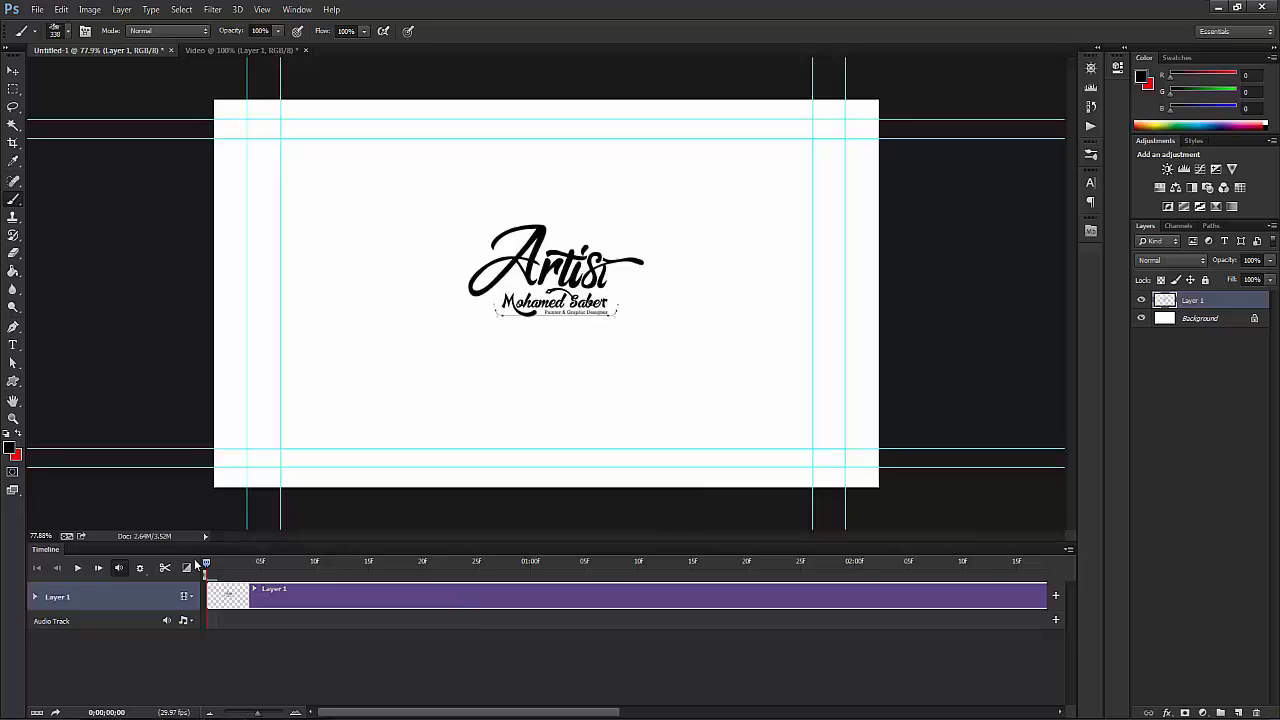
drag(207, 566, 644, 584)
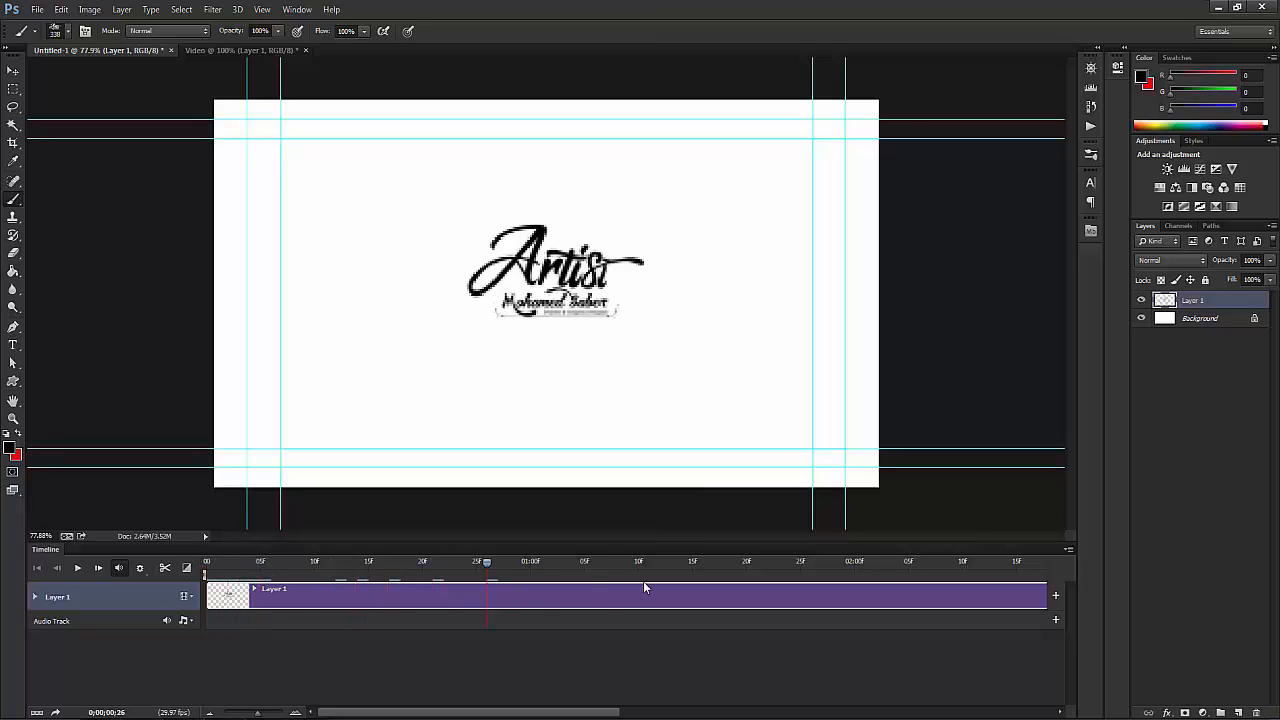
drag(943, 572, 216, 594)
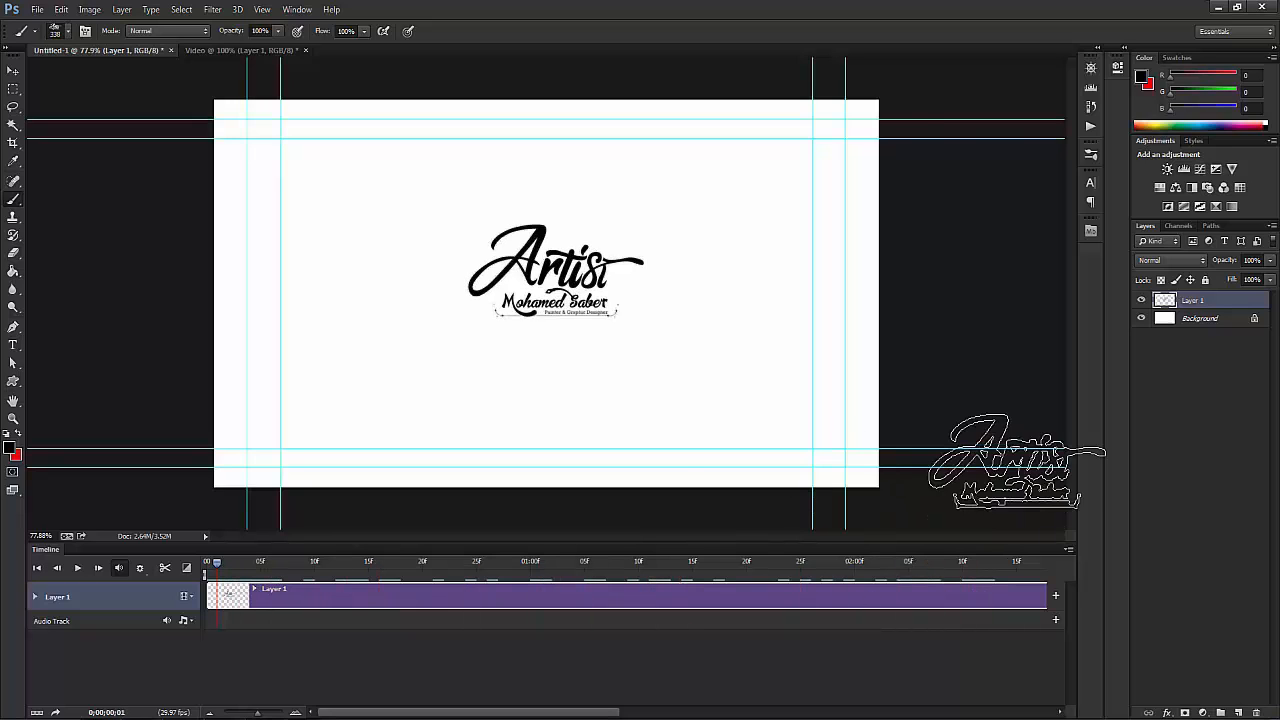
Step: Create a new blank video layer above Layer 1 and move its clip to the start of the timeline
click(121, 9)
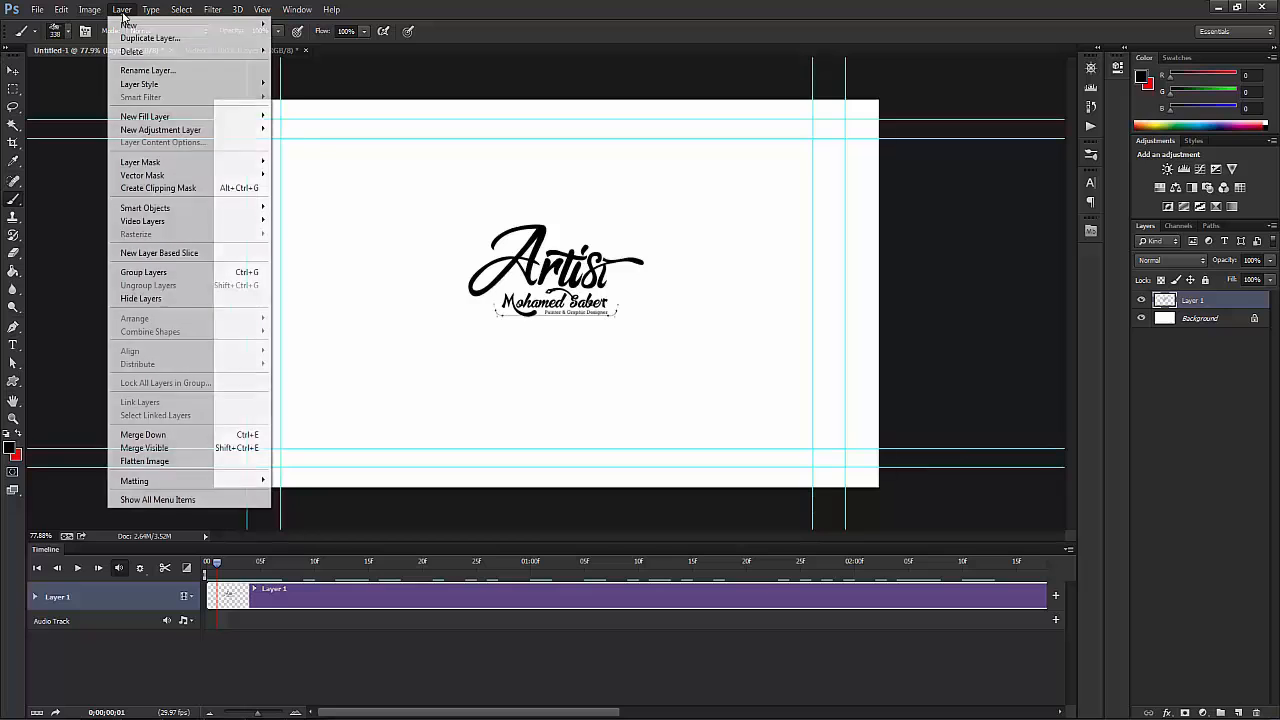
mouse_move(186, 221)
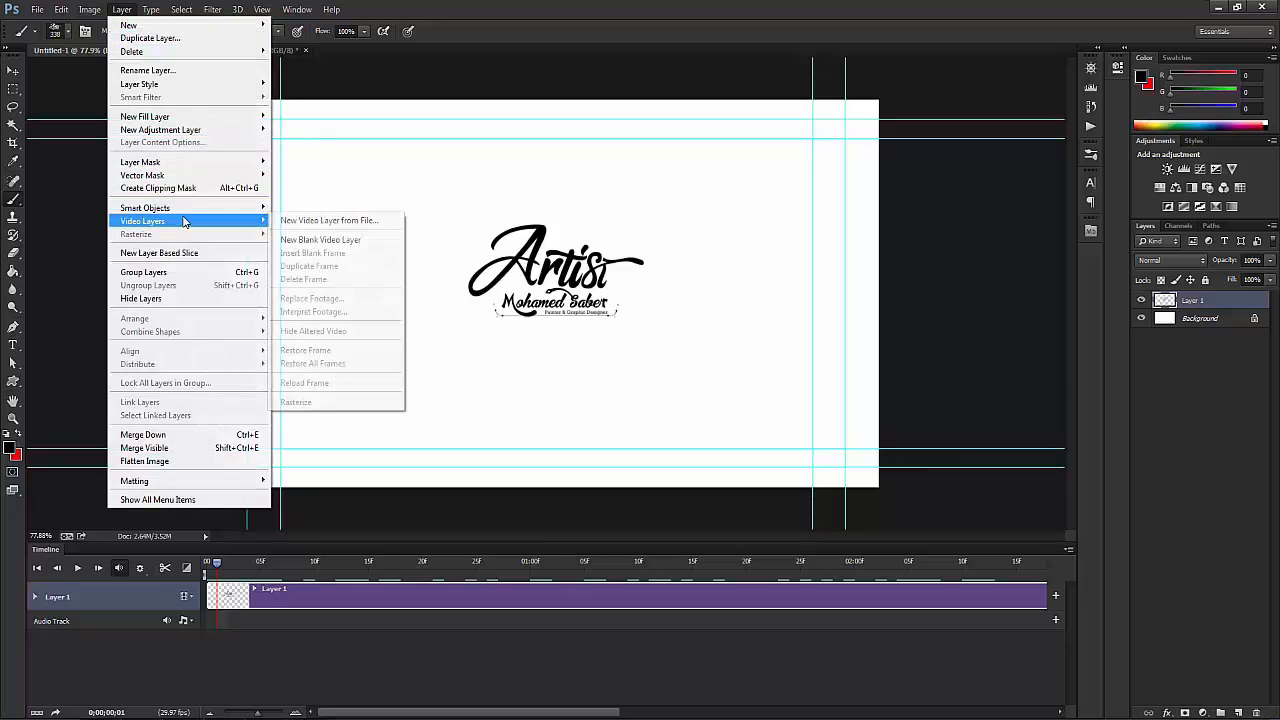
click(343, 244)
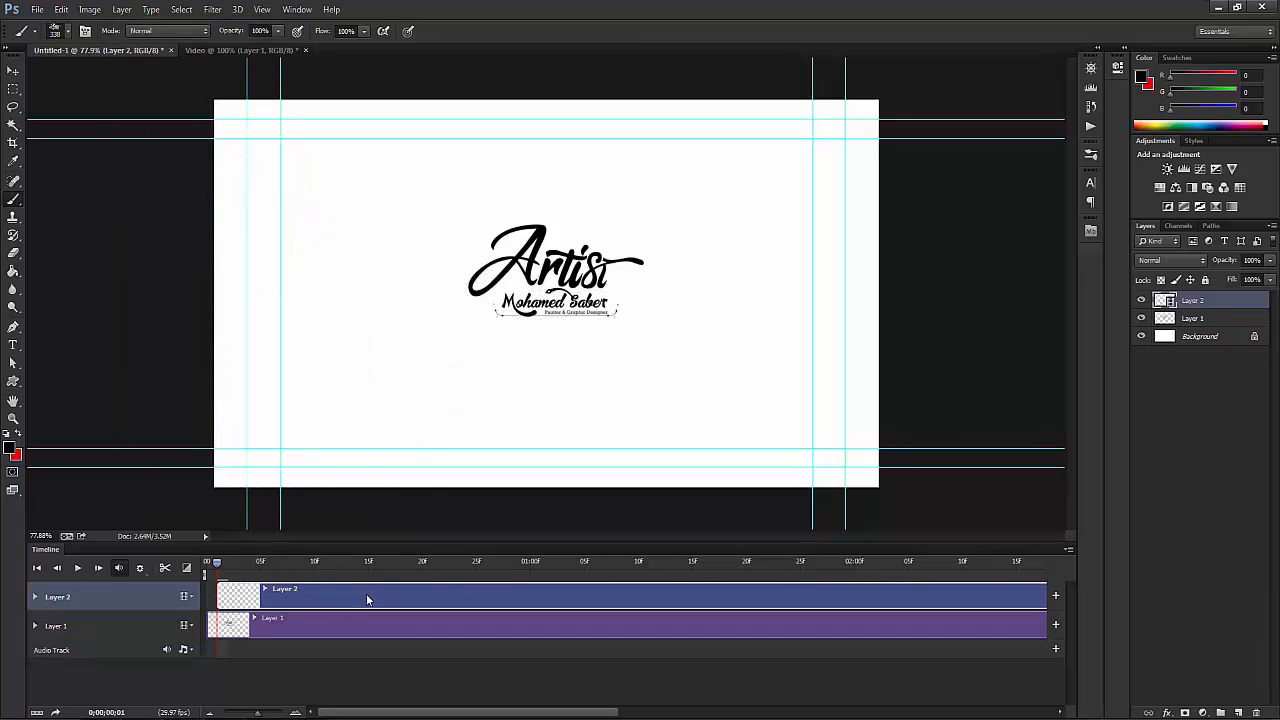
drag(367, 600, 355, 596)
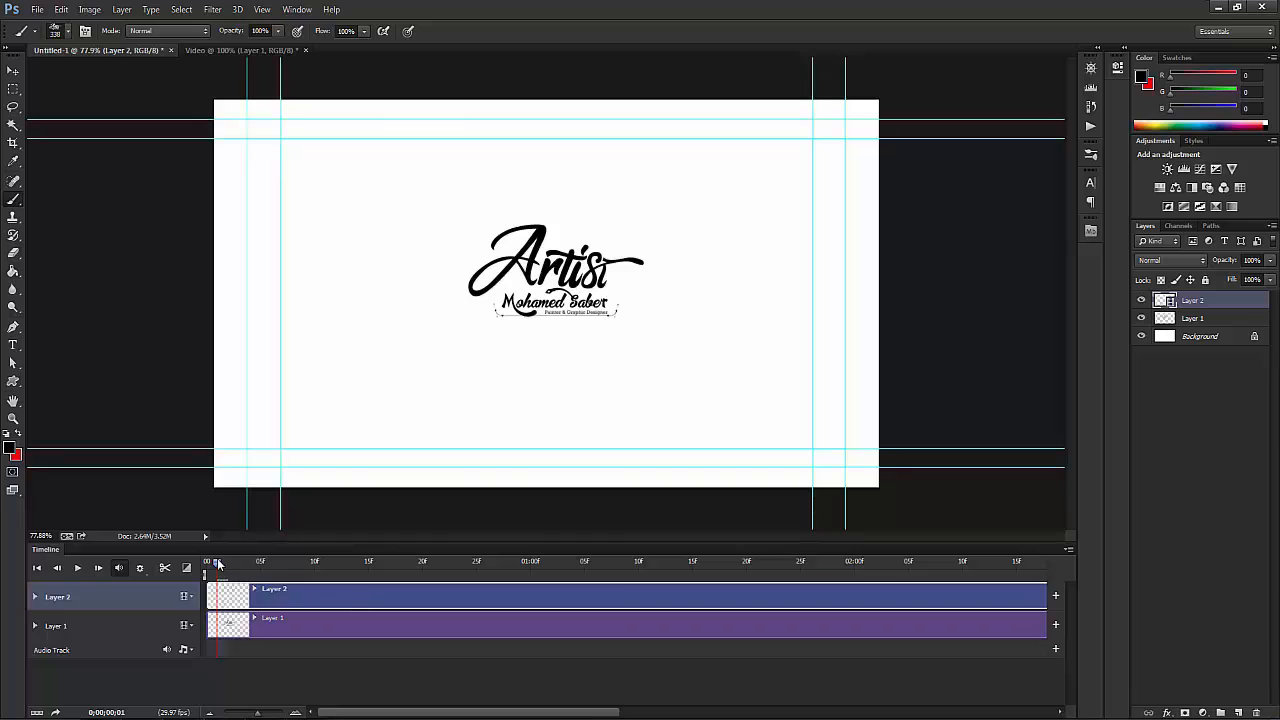
Step: Expand Layer 2's animation properties, enlarge the timeline scale and move the playhead to 0;00;00;05
drag(218, 566, 230, 590)
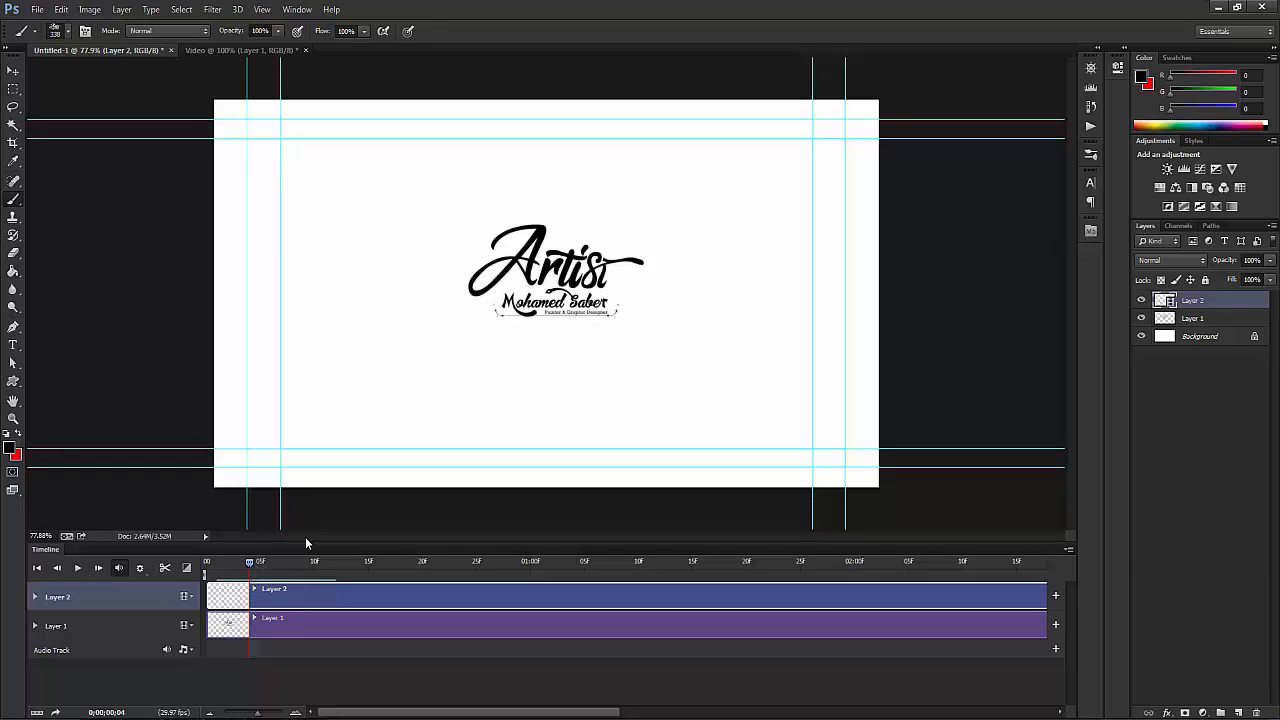
click(255, 590)
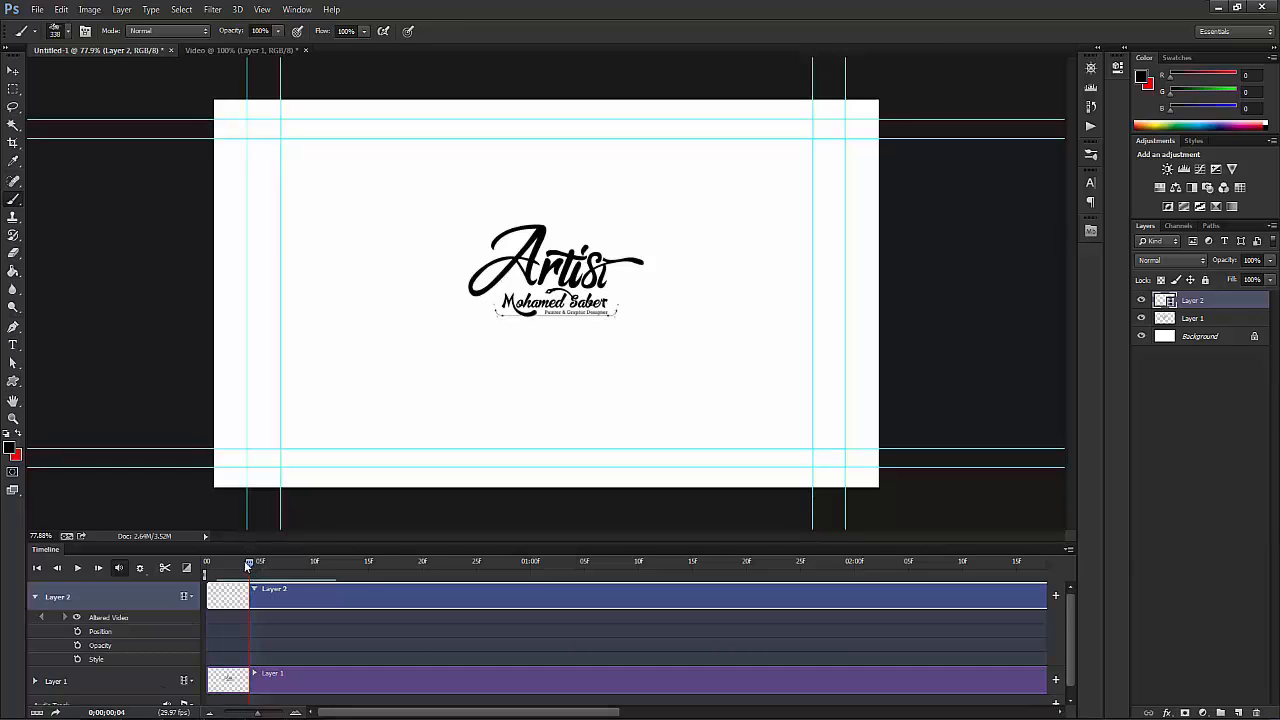
drag(257, 712, 272, 716)
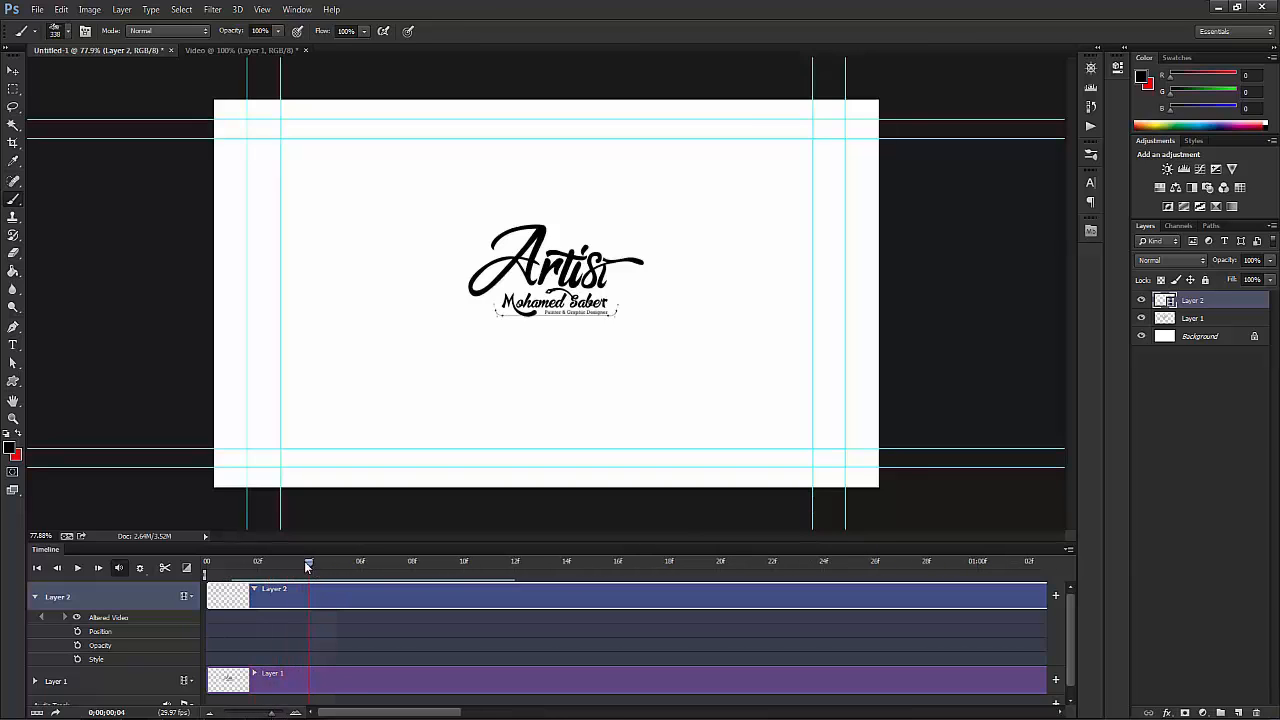
click(283, 565)
drag(267, 570, 348, 582)
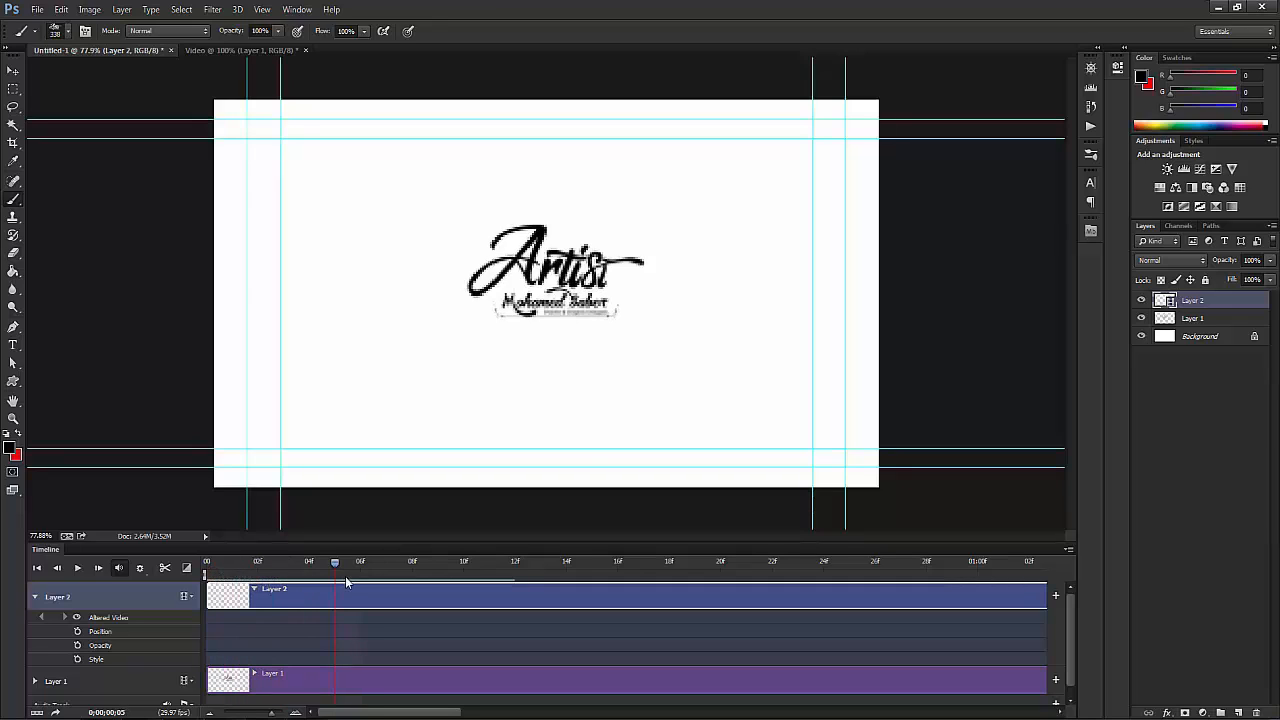
Step: Hide Layer 1, stamp the logo near the centre of Layer 2 at 0;00;00;05 and advance to 0;00;00;06 to compare
click(1141, 318)
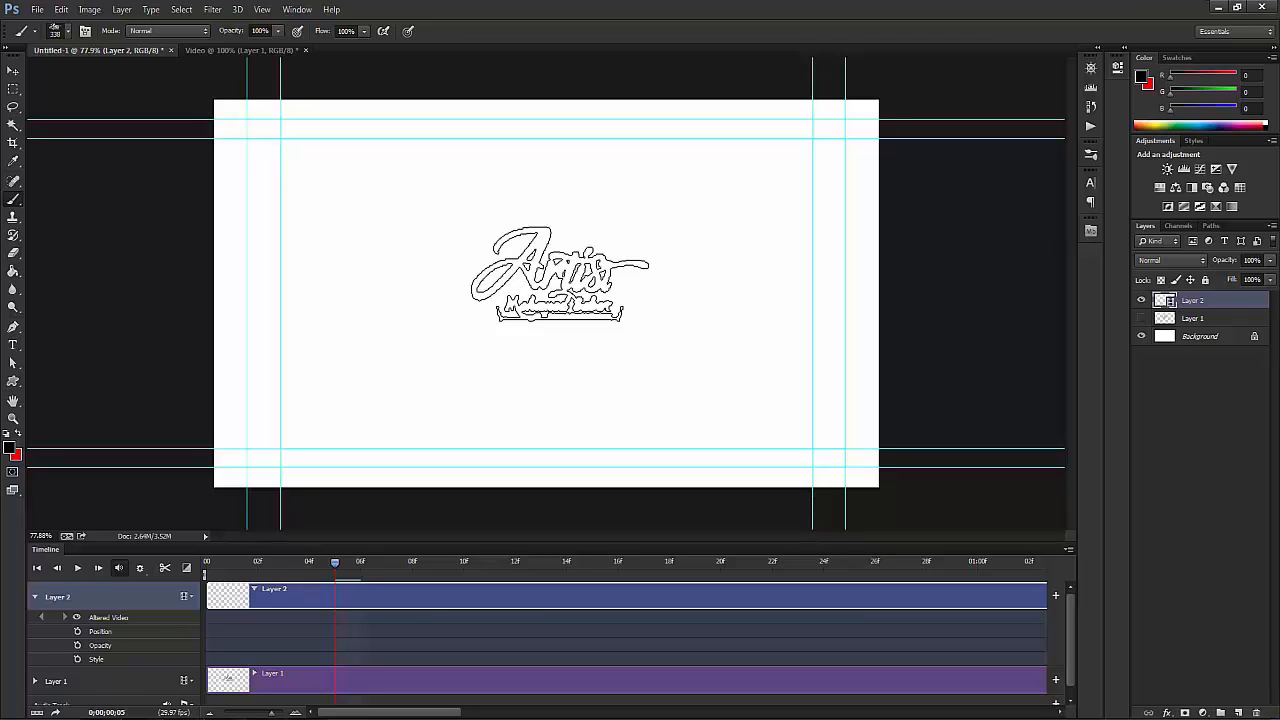
click(560, 274)
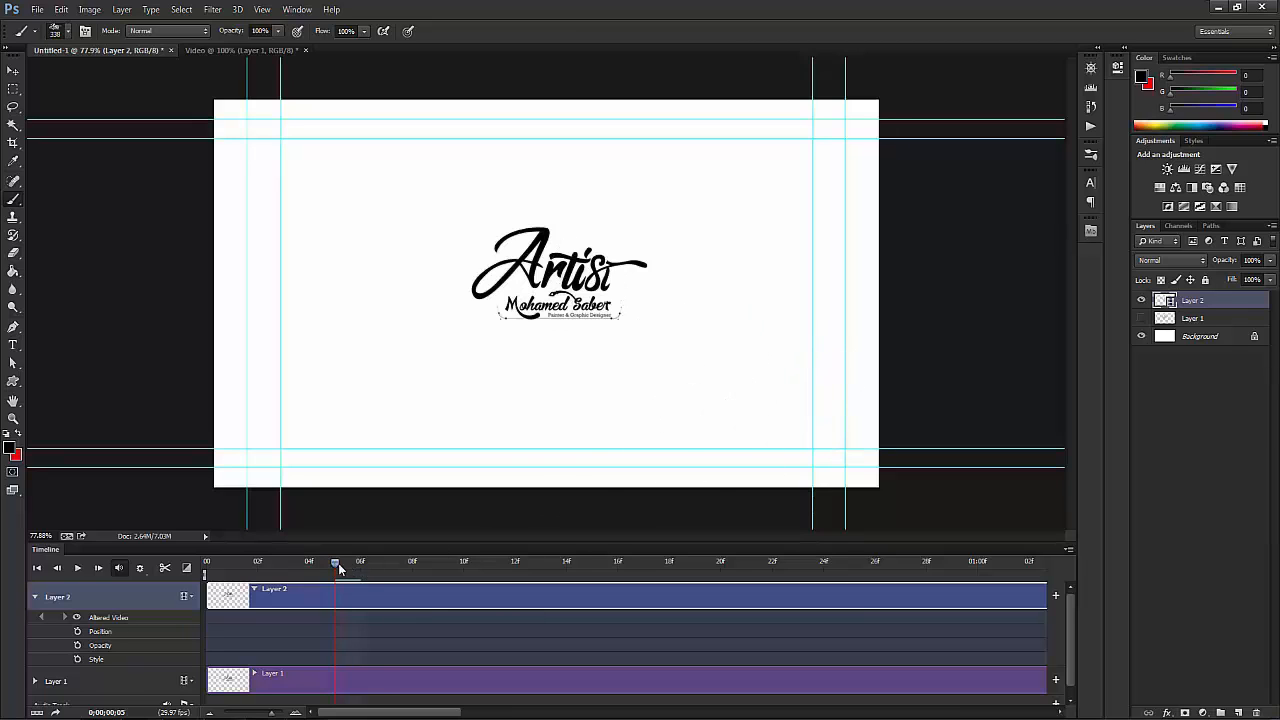
mouse_move(338, 568)
mouse_down()
mouse_move(363, 565)
mouse_move(285, 570)
mouse_move(416, 579)
mouse_move(273, 588)
mouse_move(334, 592)
mouse_move(362, 567)
mouse_up()
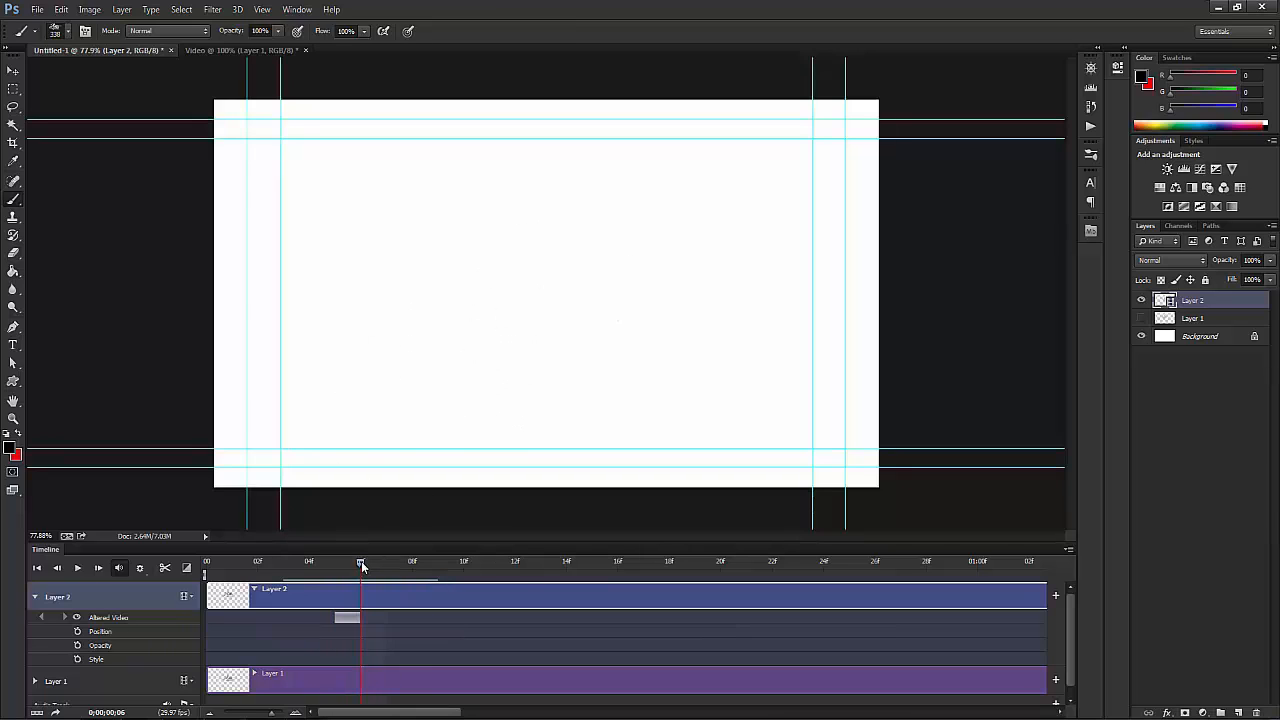
Step: Stamp the logo in the canvas's upper-left area on Layer 2 at 0;00;00;09, then return the playhead to 0;00;00;05
click(436, 572)
click(363, 184)
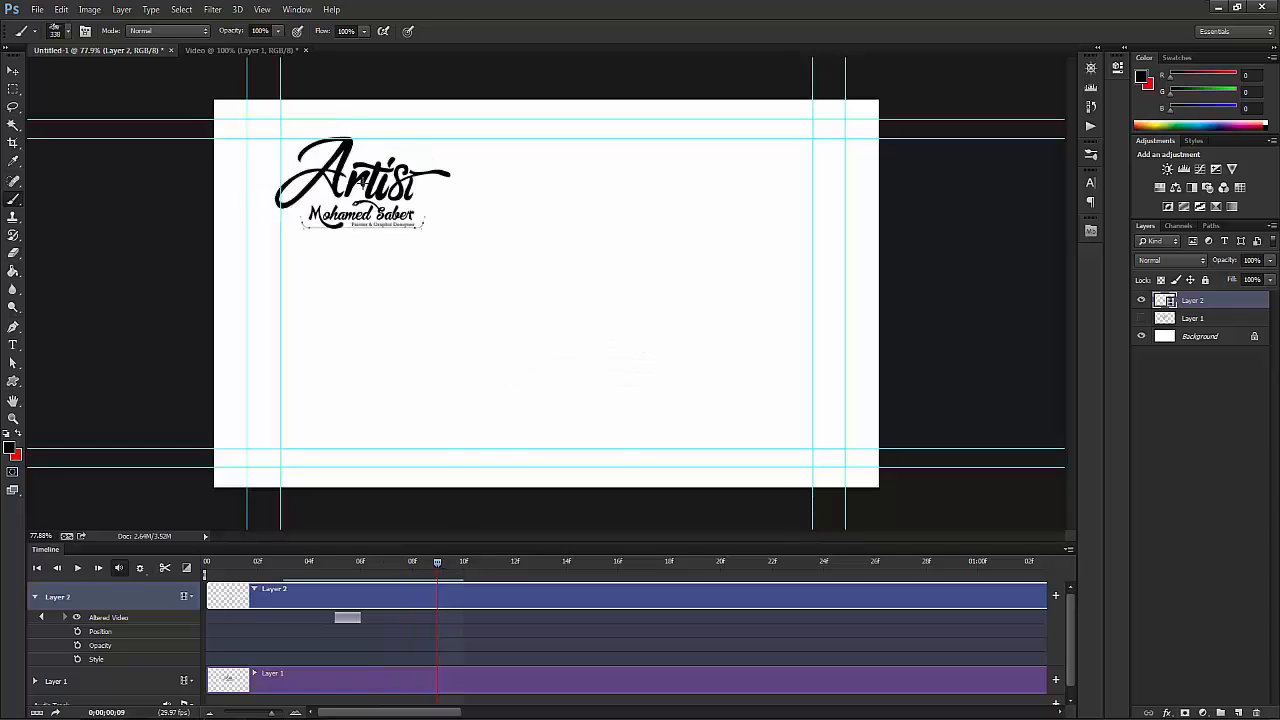
drag(436, 568, 335, 567)
Step: Try to insert a blank frame into Layer 2 at 0;00;00;05
click(121, 9)
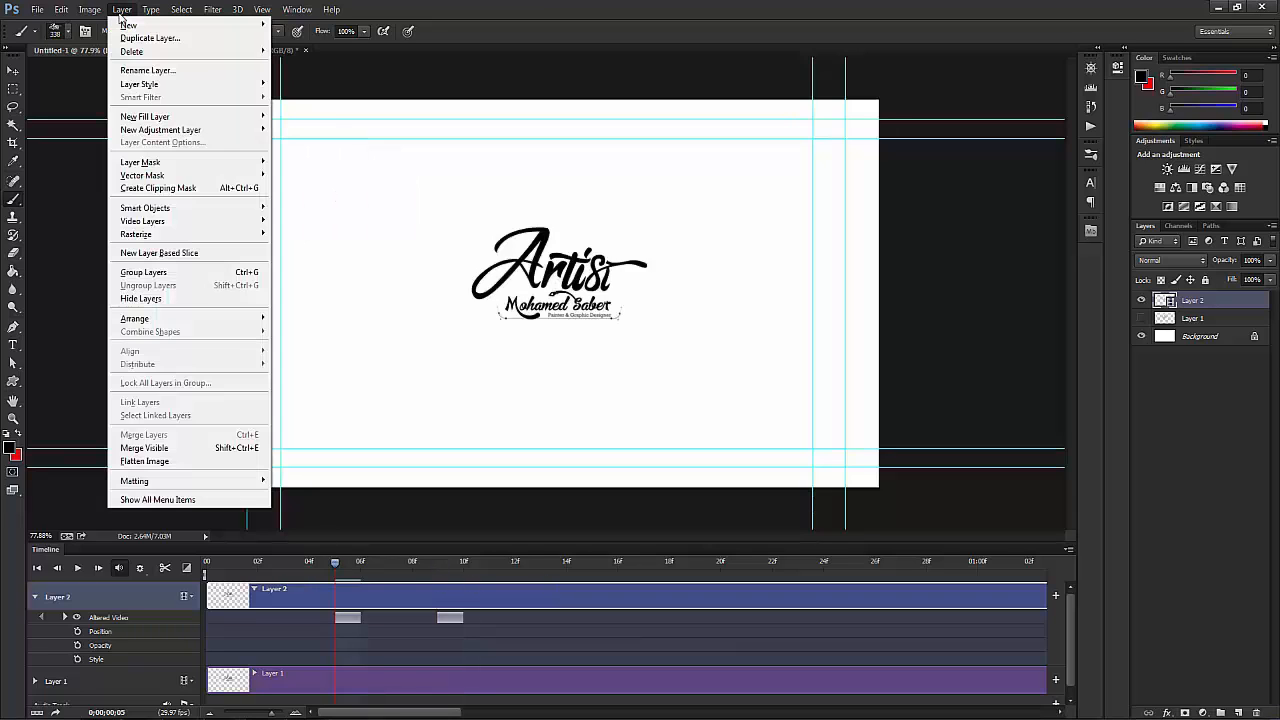
mouse_move(236, 222)
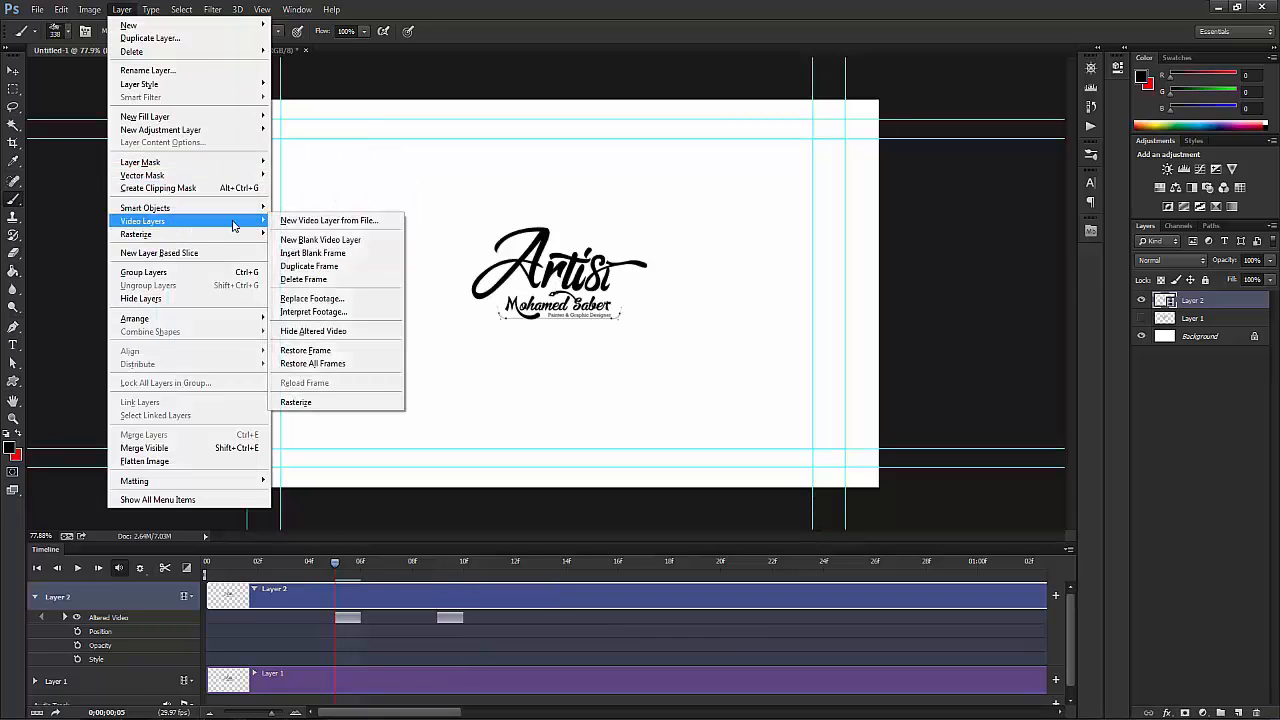
click(340, 259)
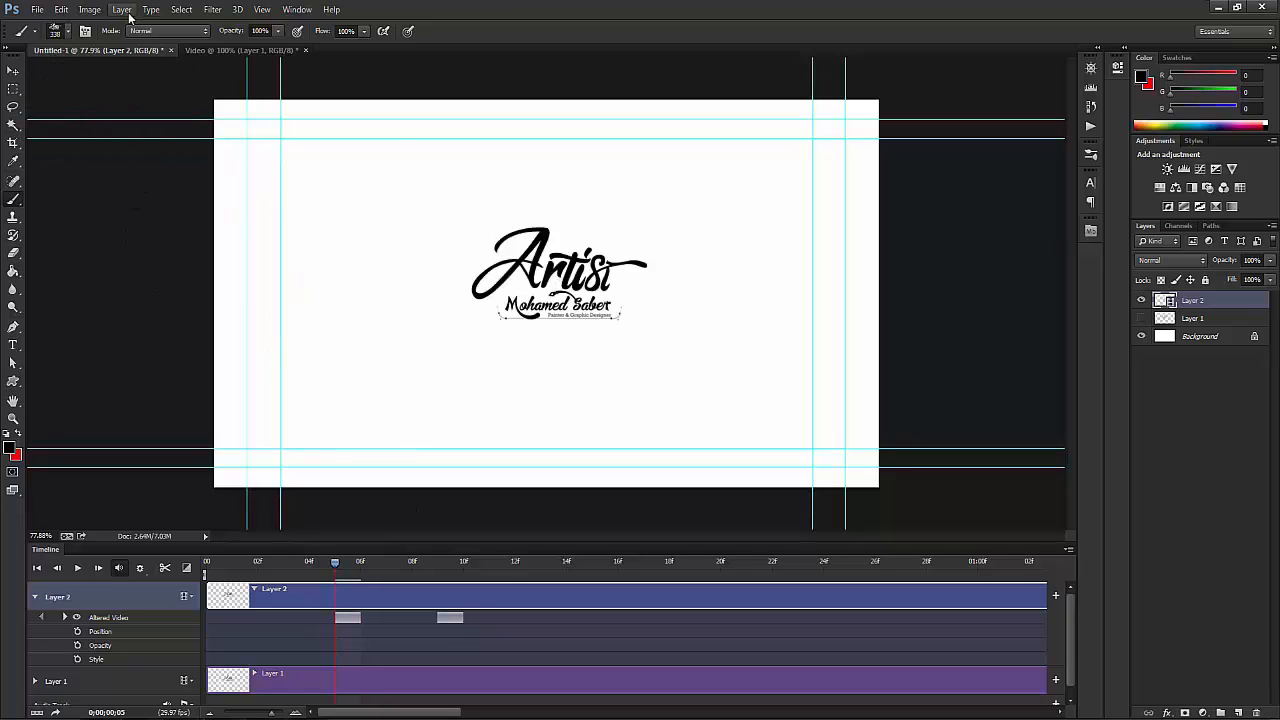
Step: Duplicate Layer 2's logo frame at 0;00;00;05
click(122, 10)
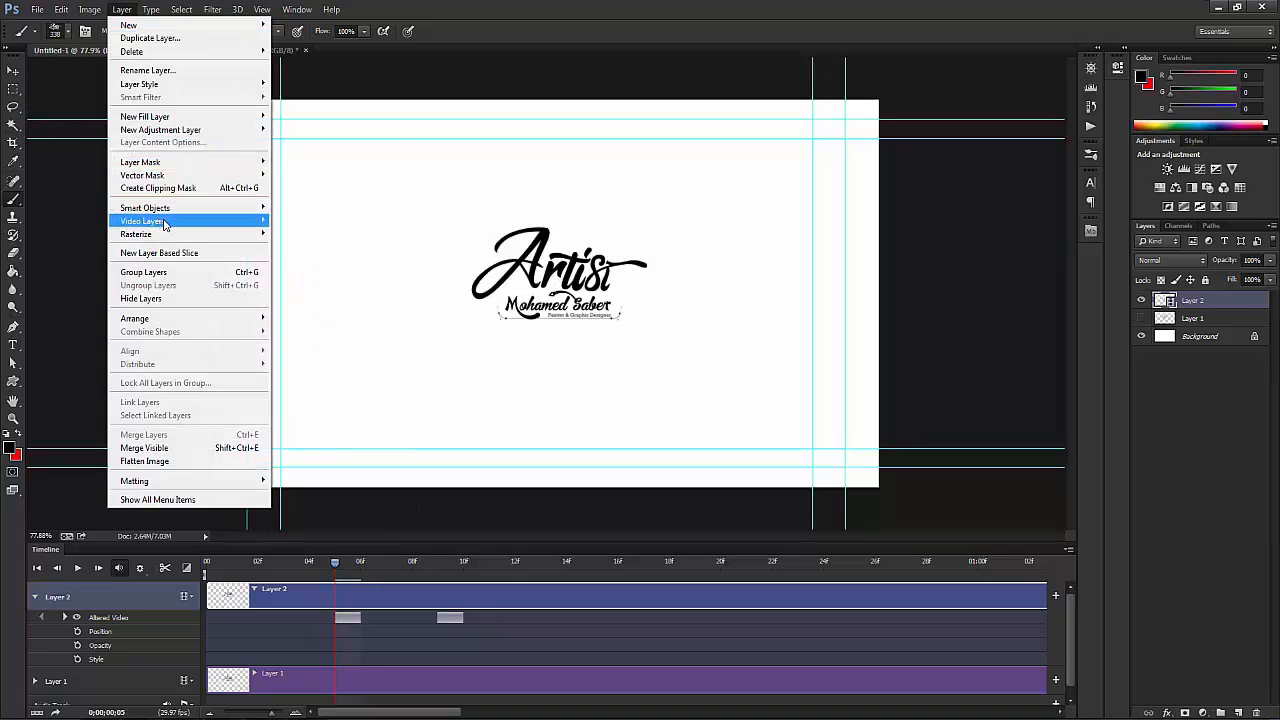
mouse_move(165, 221)
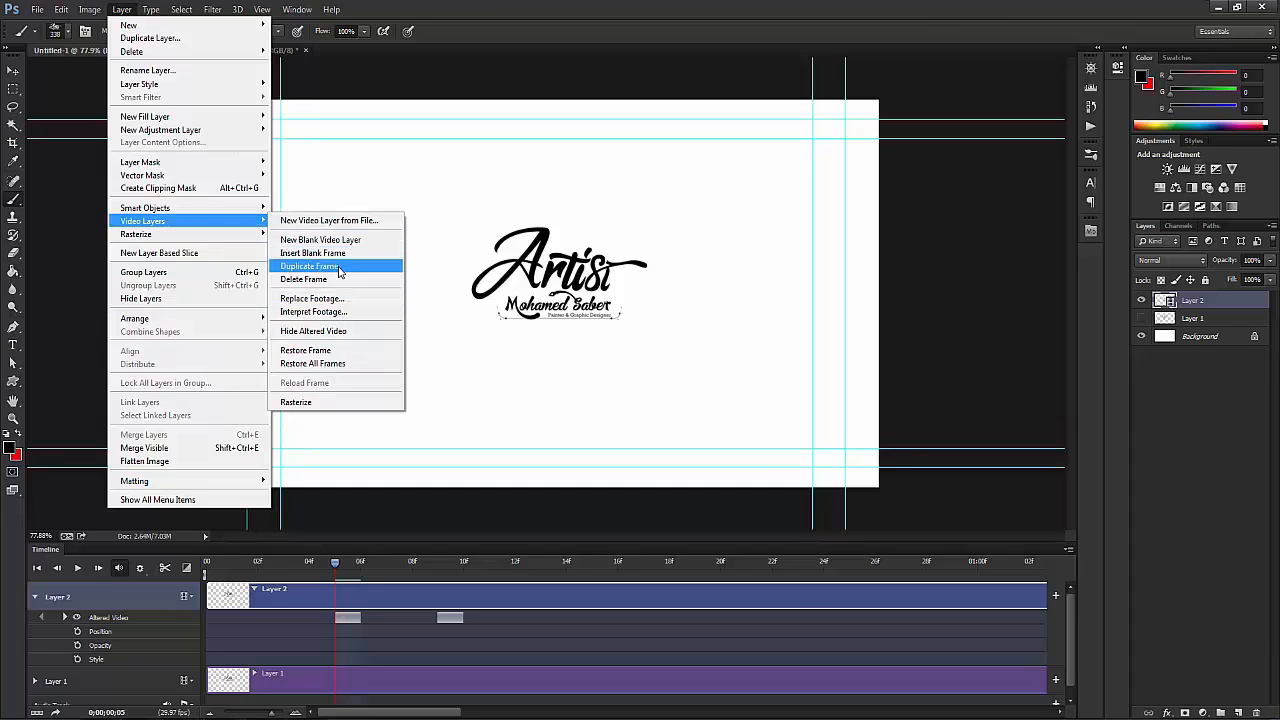
click(339, 267)
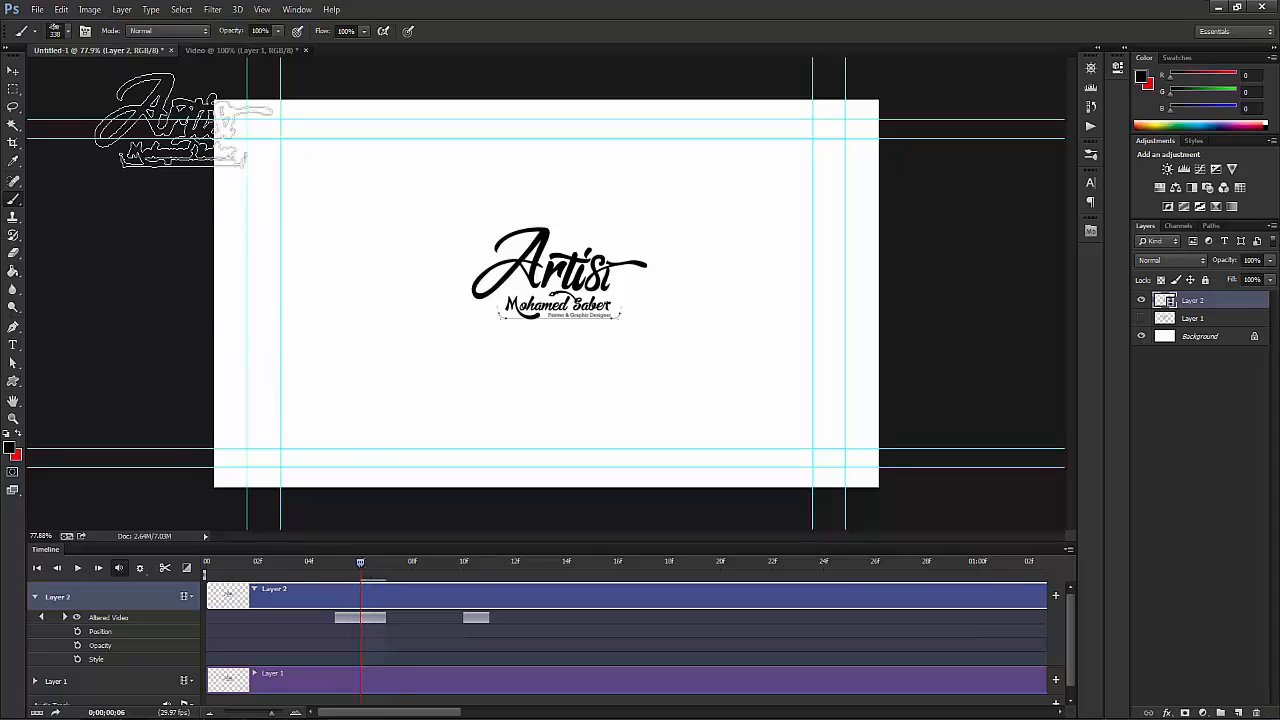
Step: Open the video layer commands for Layer 2's frame at 0;00;00;06
click(124, 9)
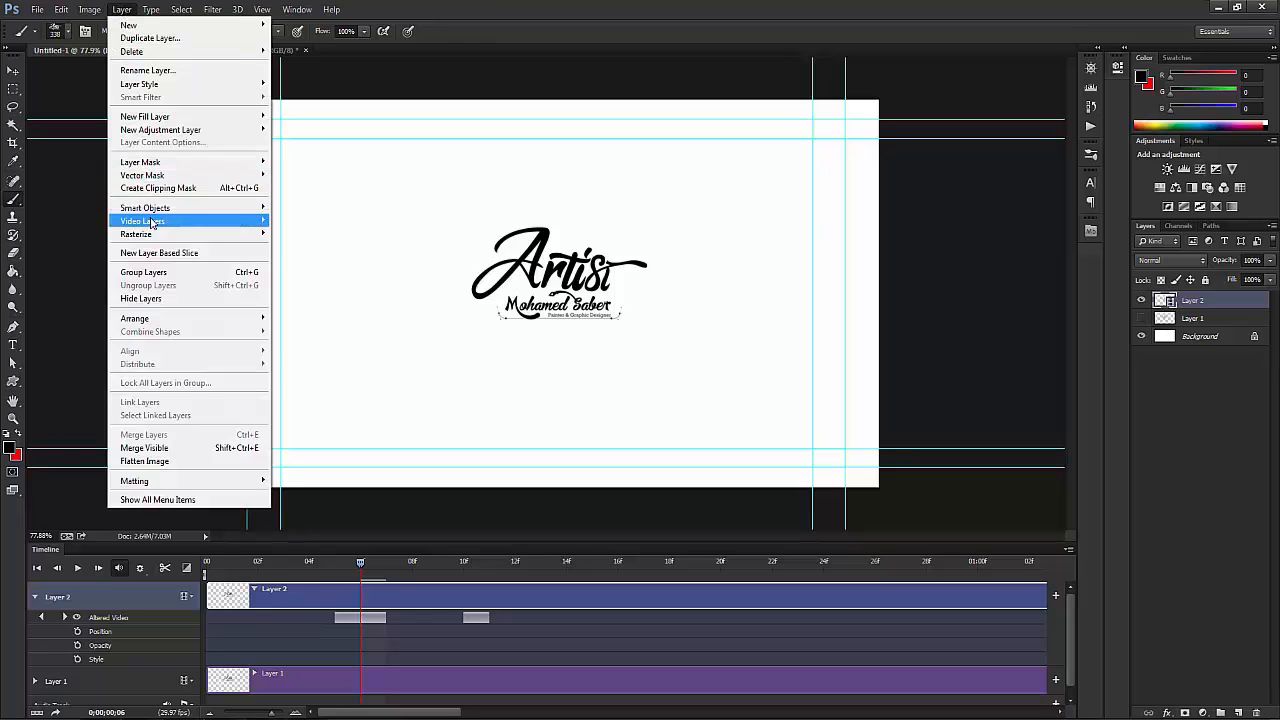
Step: Delete the current frame of the Layer 2 video layer
mouse_move(210, 223)
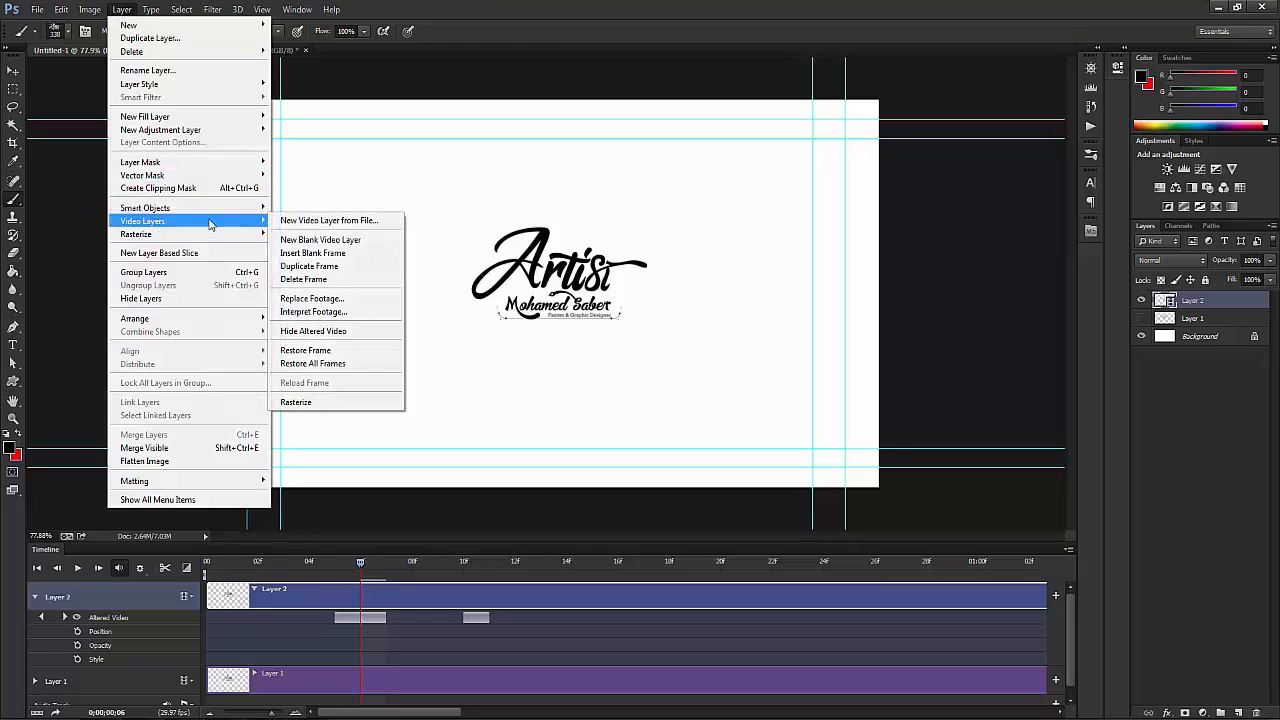
click(307, 282)
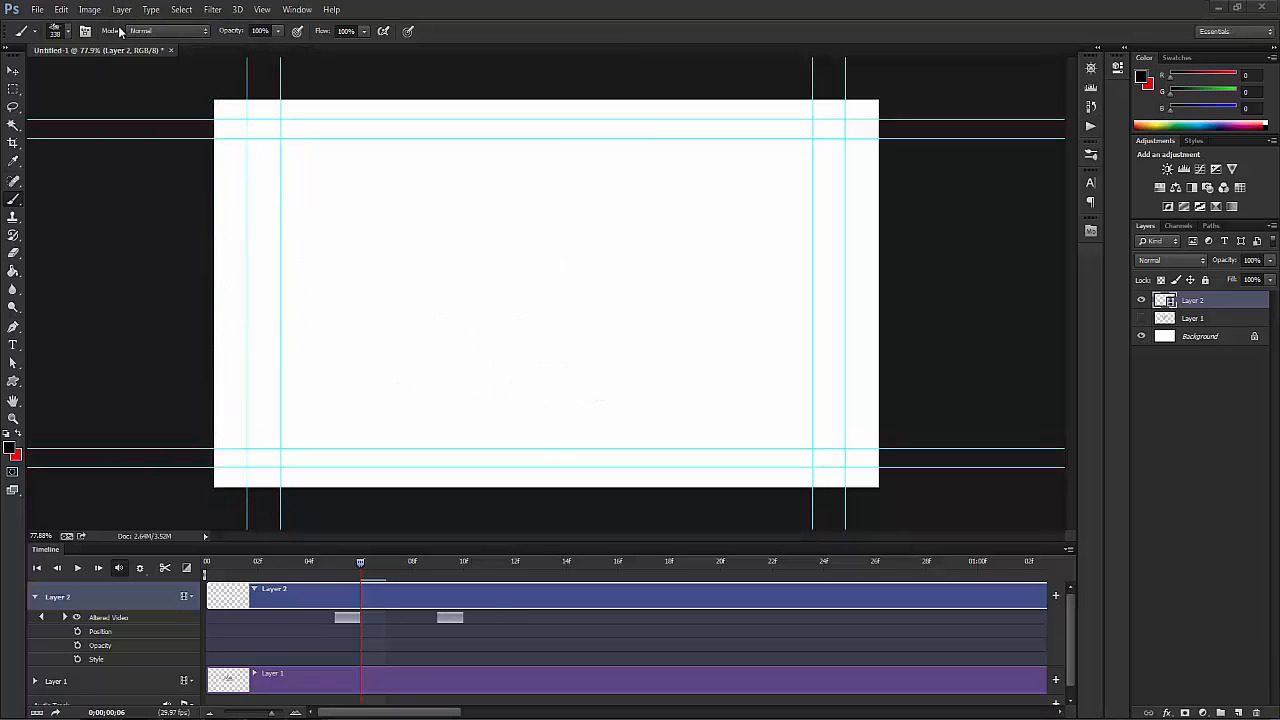
Step: Examine the Replace Footage file chooser and the Interpret Footage frame rate setting for Layer 2, cancelling both dialogs
click(121, 9)
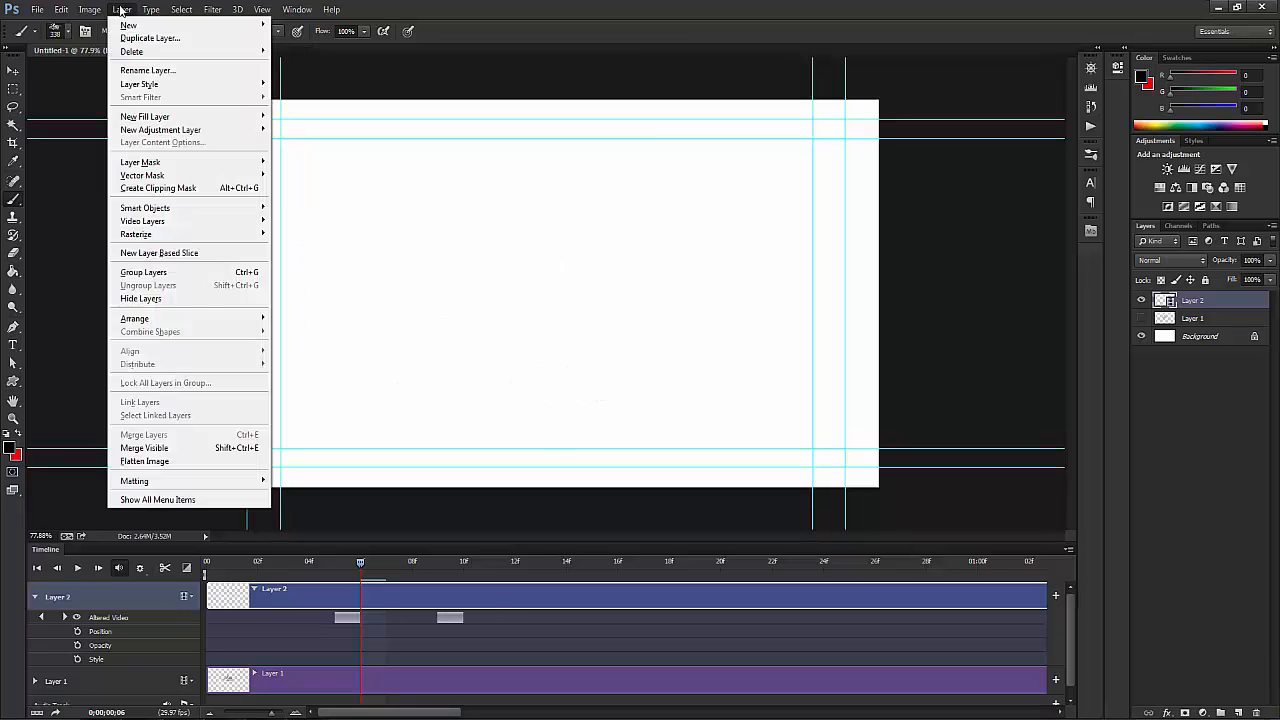
mouse_move(166, 225)
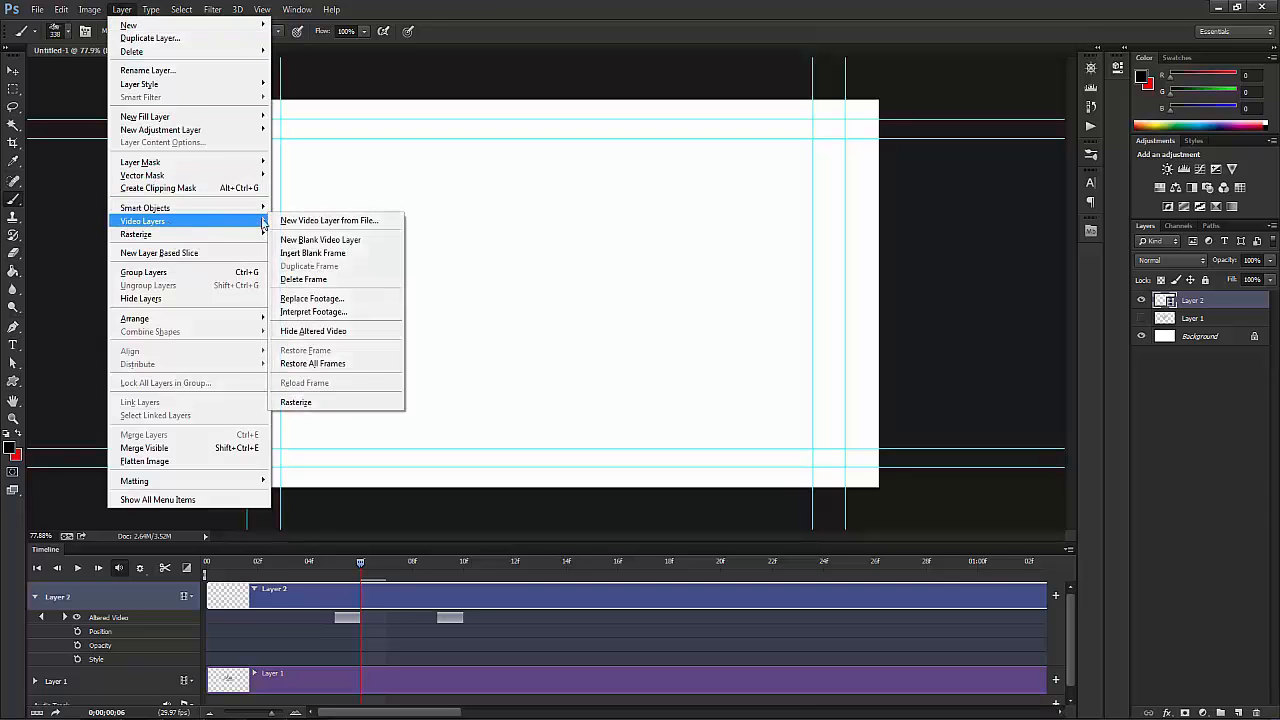
click(355, 300)
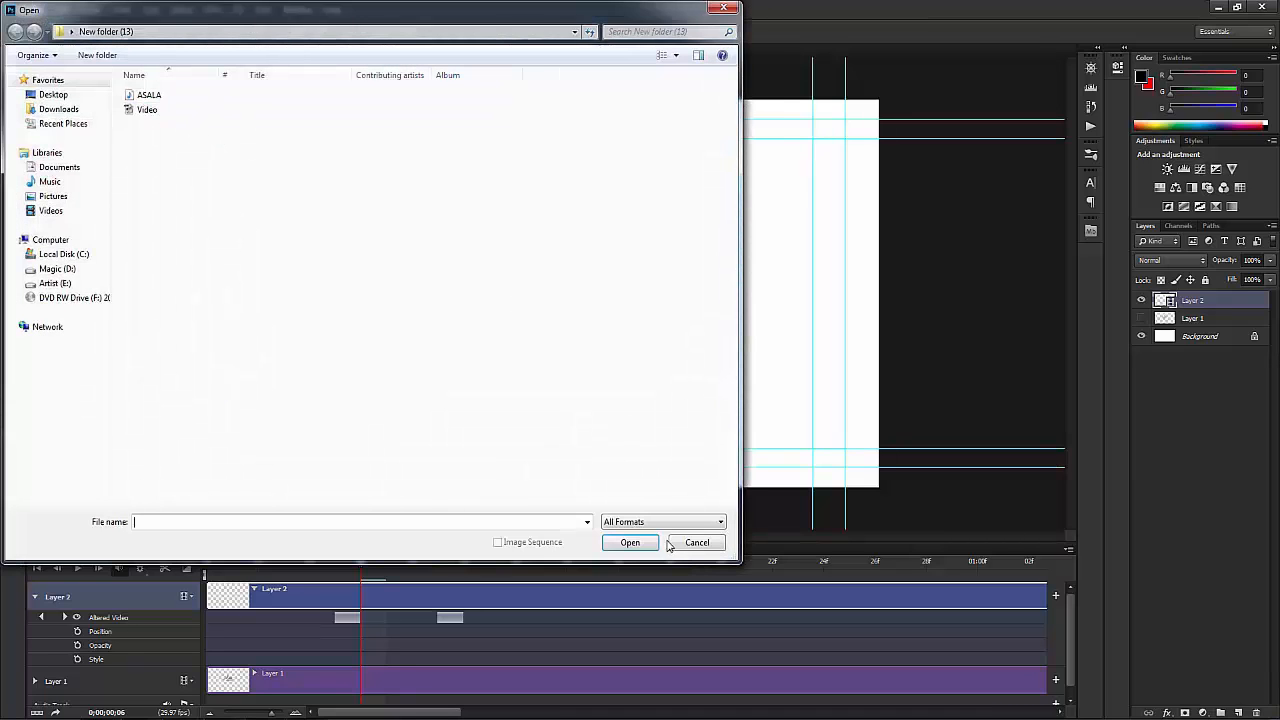
click(694, 542)
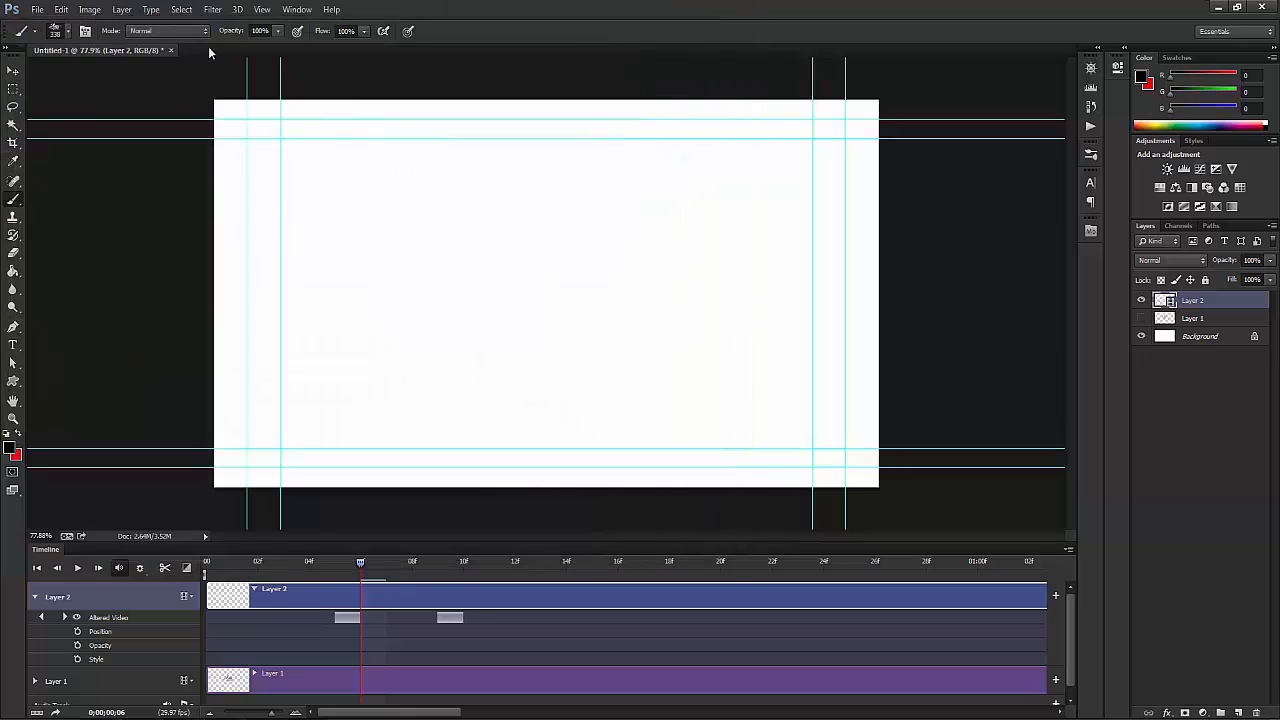
click(115, 12)
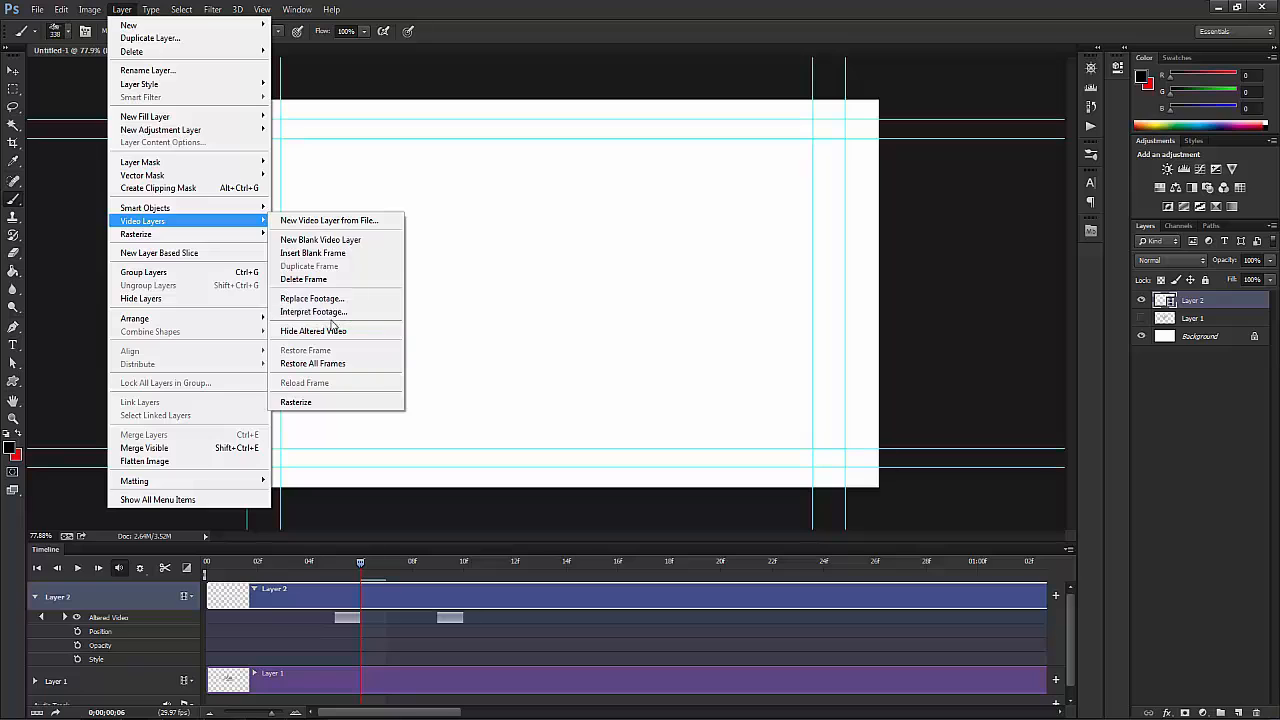
click(337, 312)
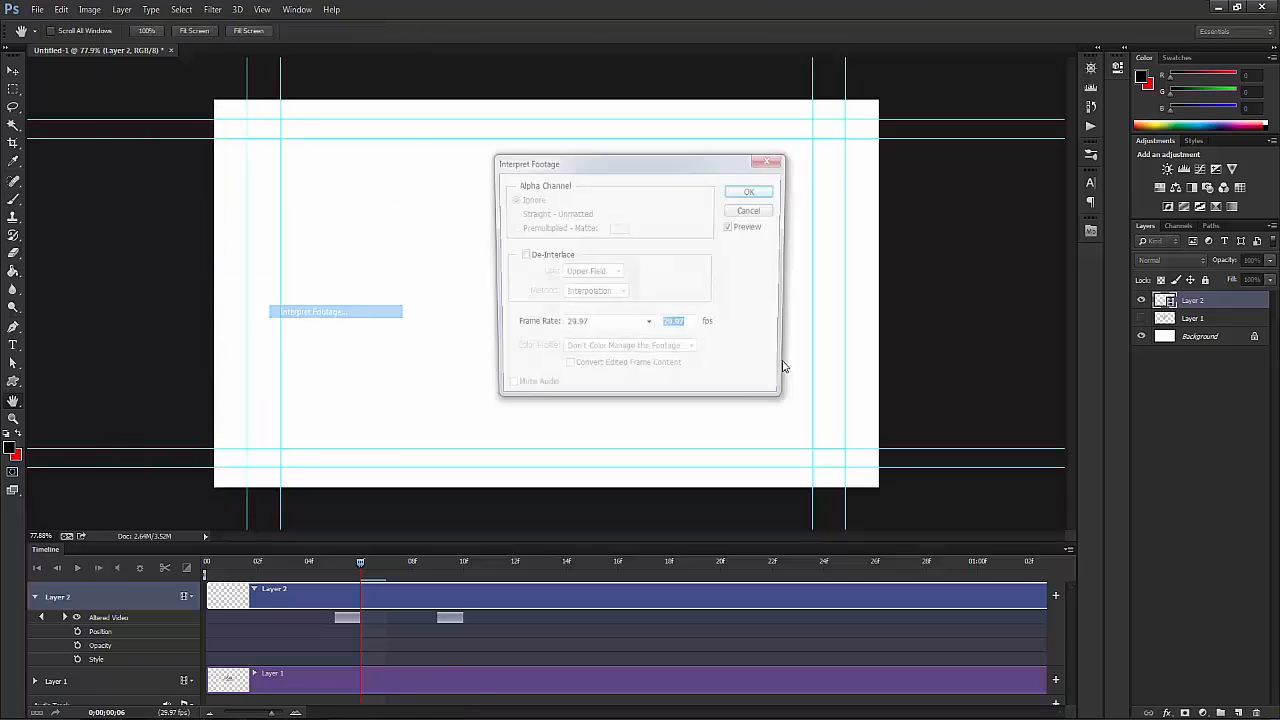
click(588, 328)
click(588, 328)
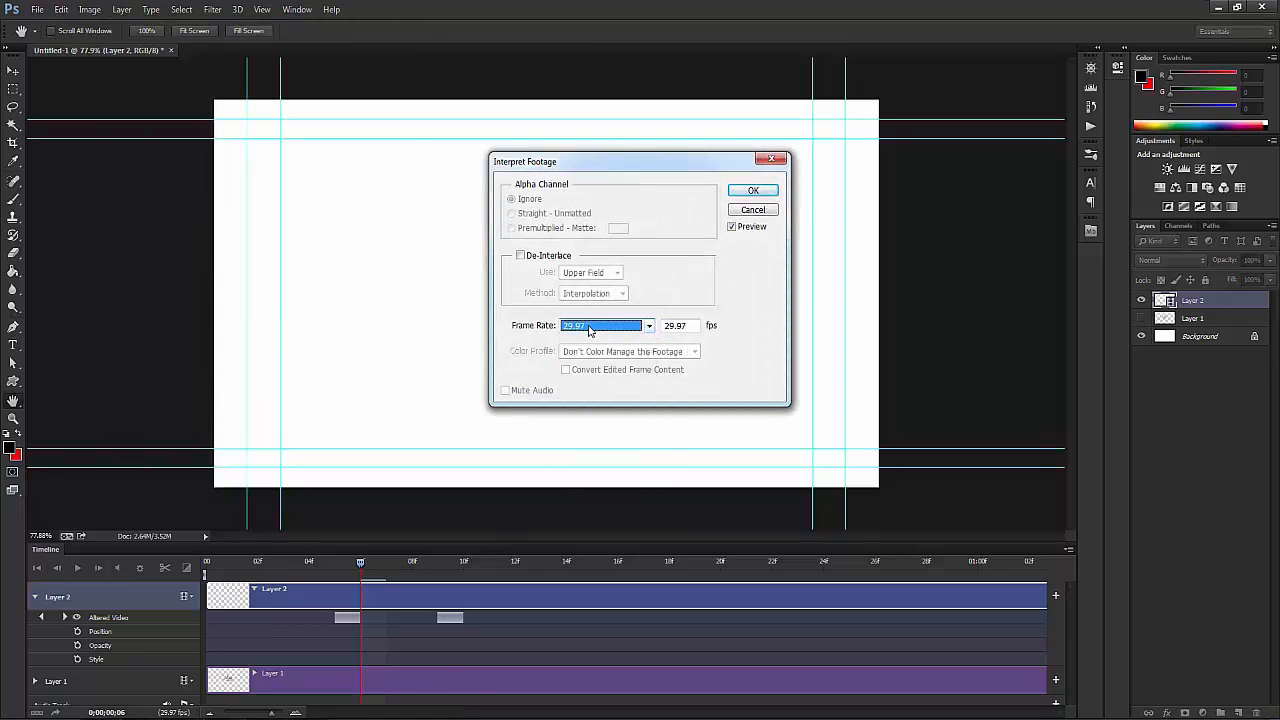
click(589, 328)
click(589, 328)
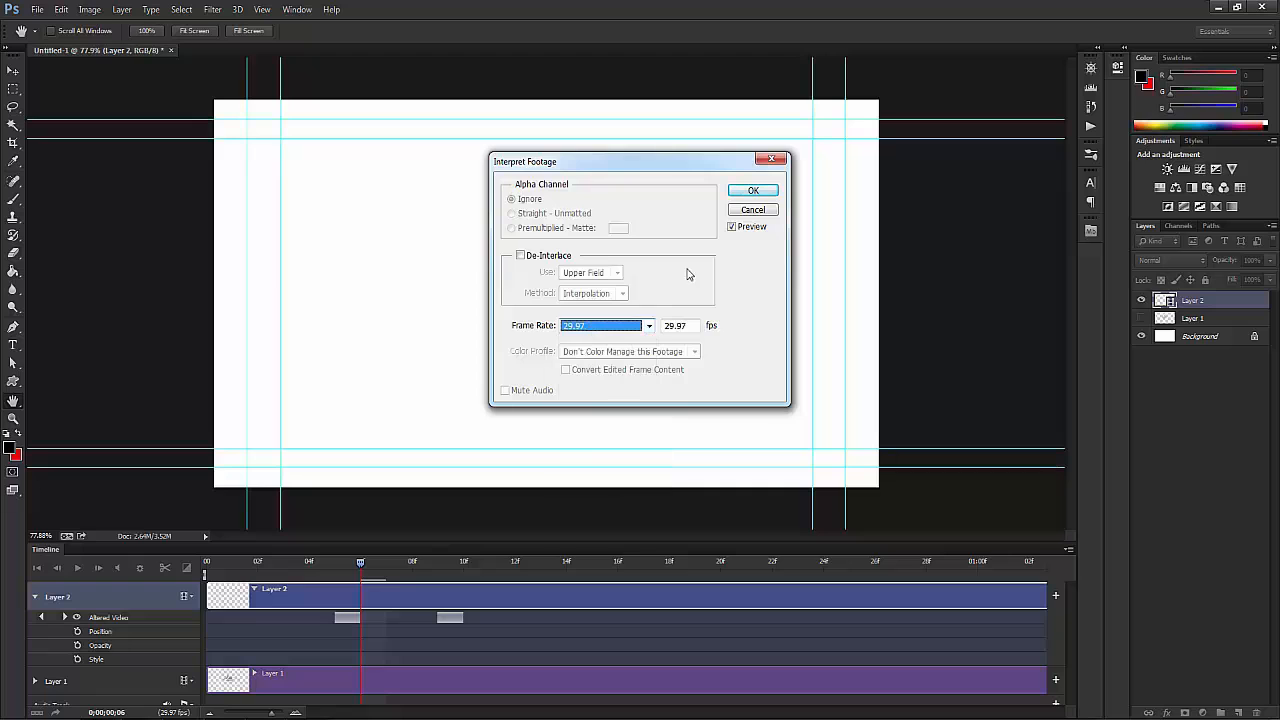
click(755, 212)
Step: Move the playhead to frame 5 and toggle the visibility of Layer 2's altered video off and on
click(121, 9)
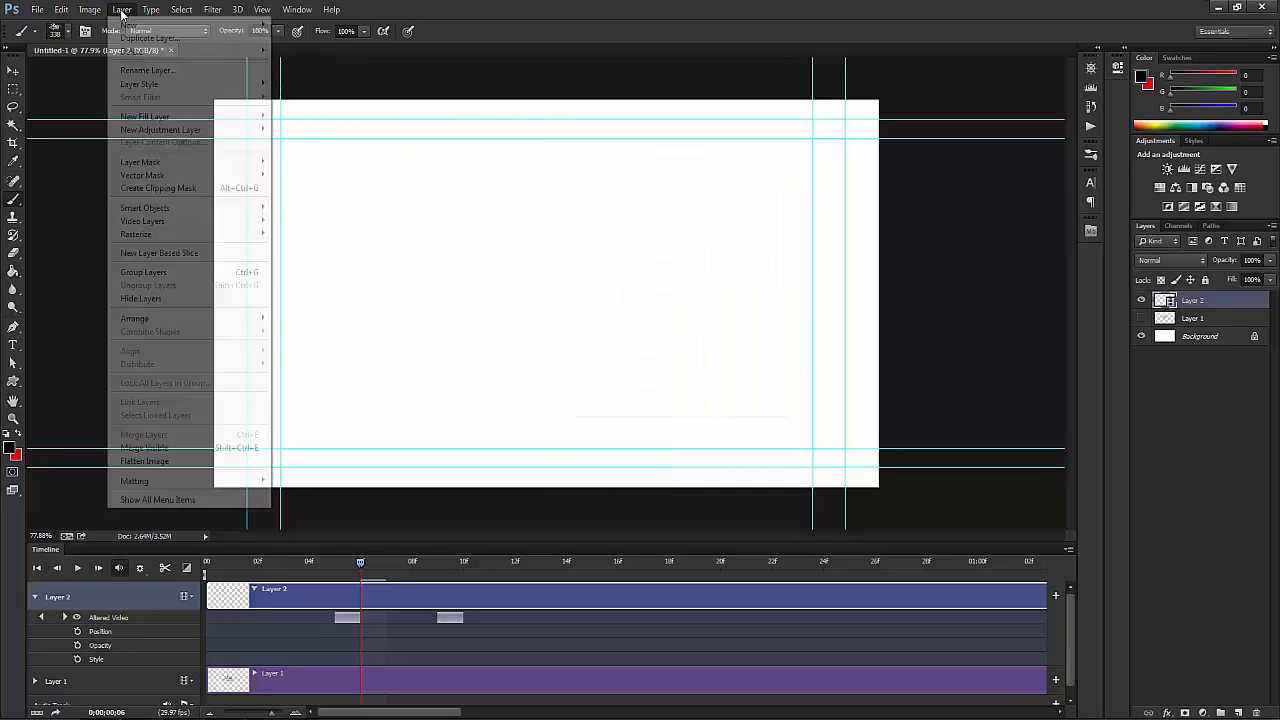
mouse_move(190, 221)
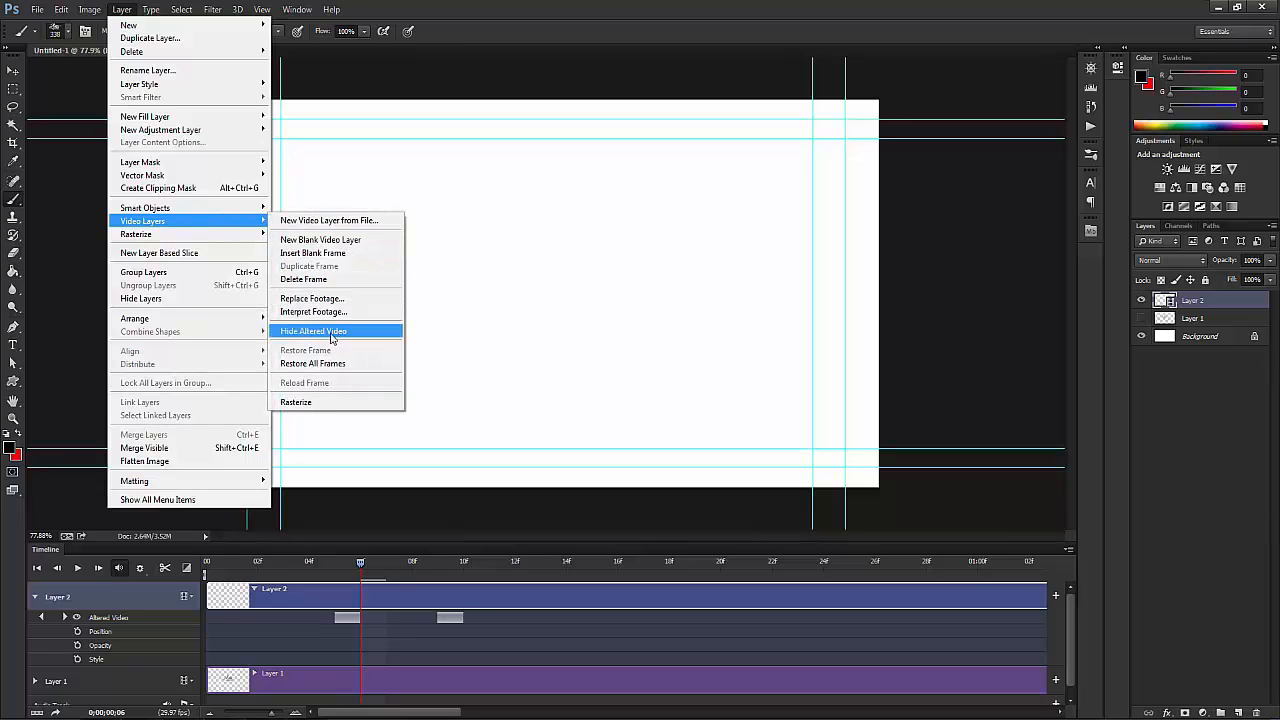
click(77, 620)
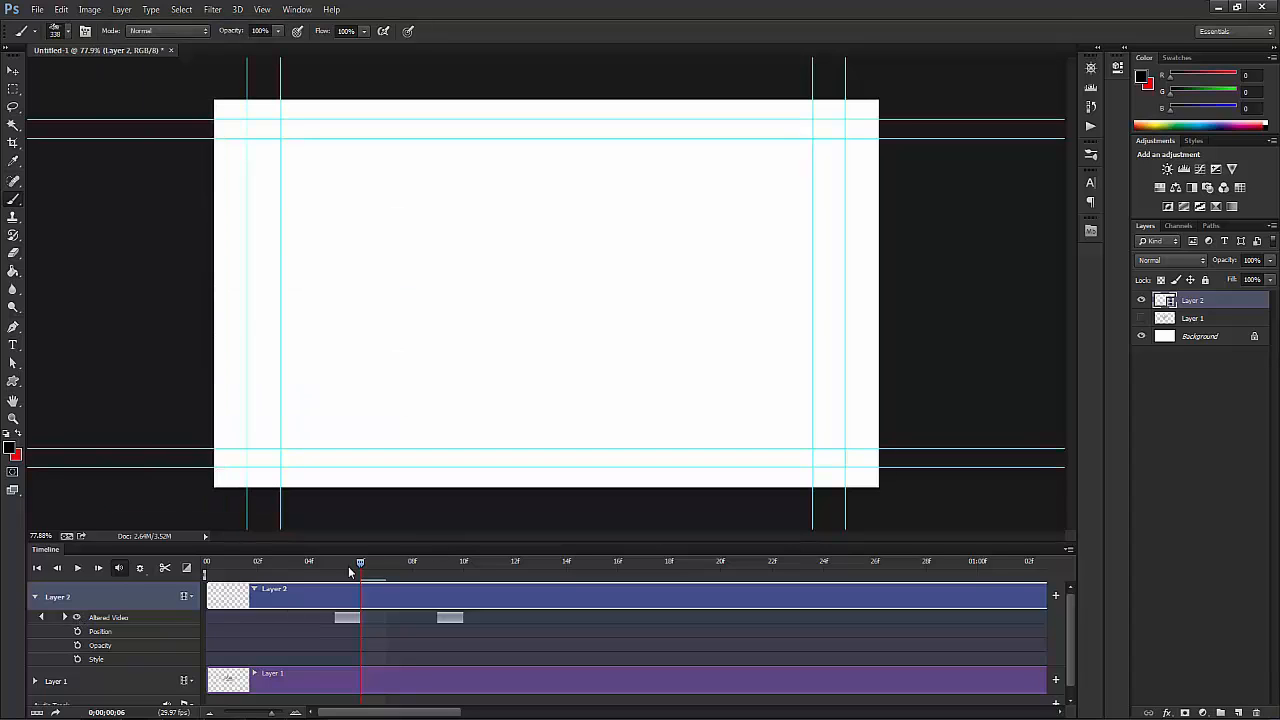
drag(361, 561, 337, 563)
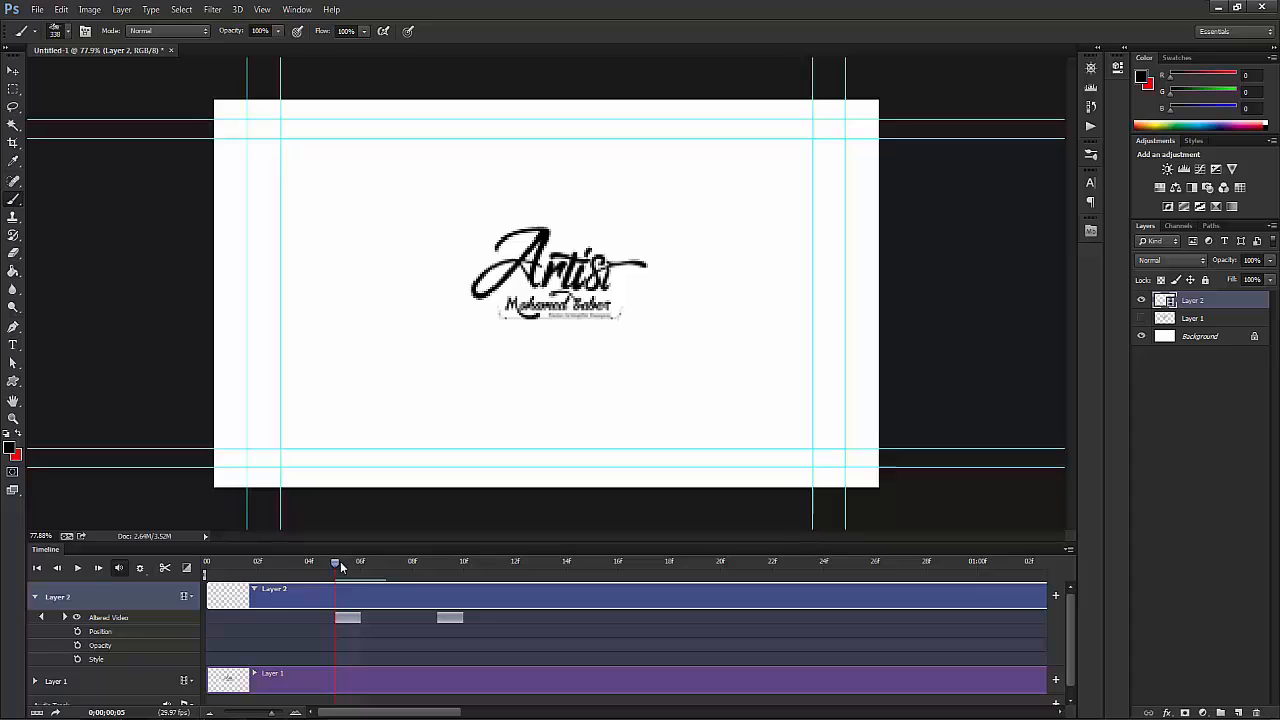
click(77, 619)
click(77, 620)
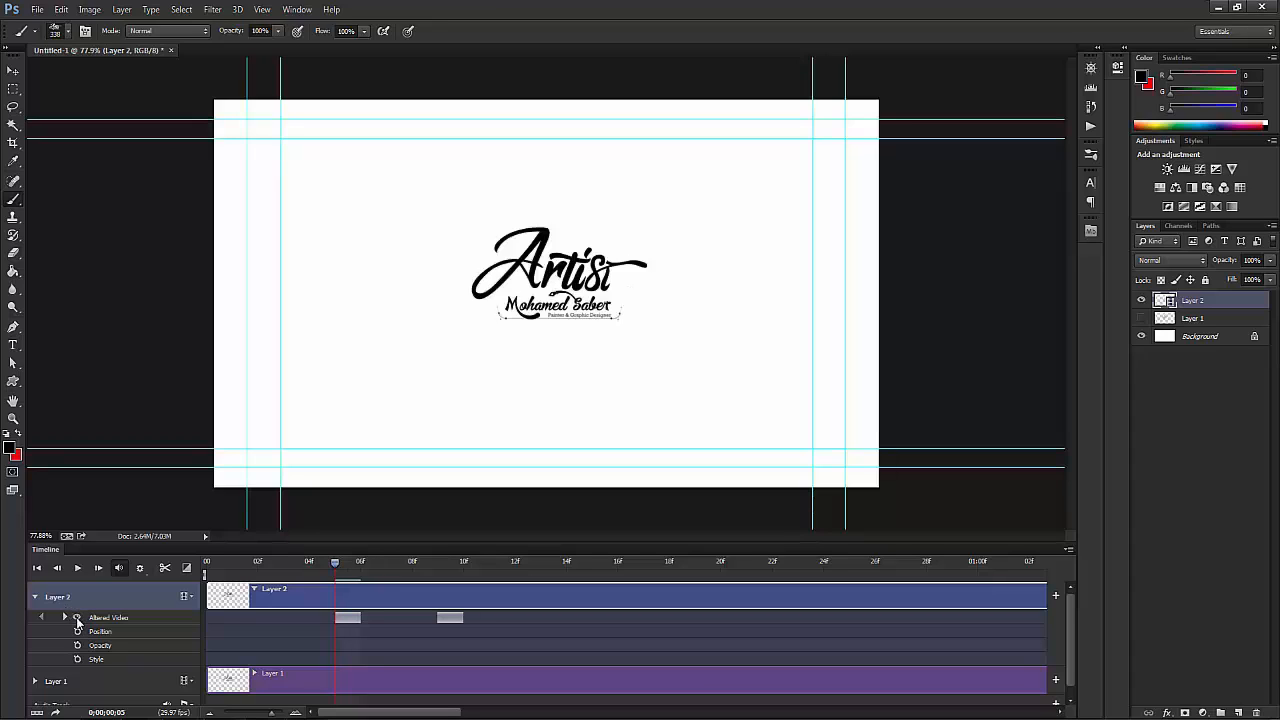
click(77, 620)
click(77, 620)
Step: Go to the altered frame of Layer 2 at frame 9 and restore that frame
click(66, 619)
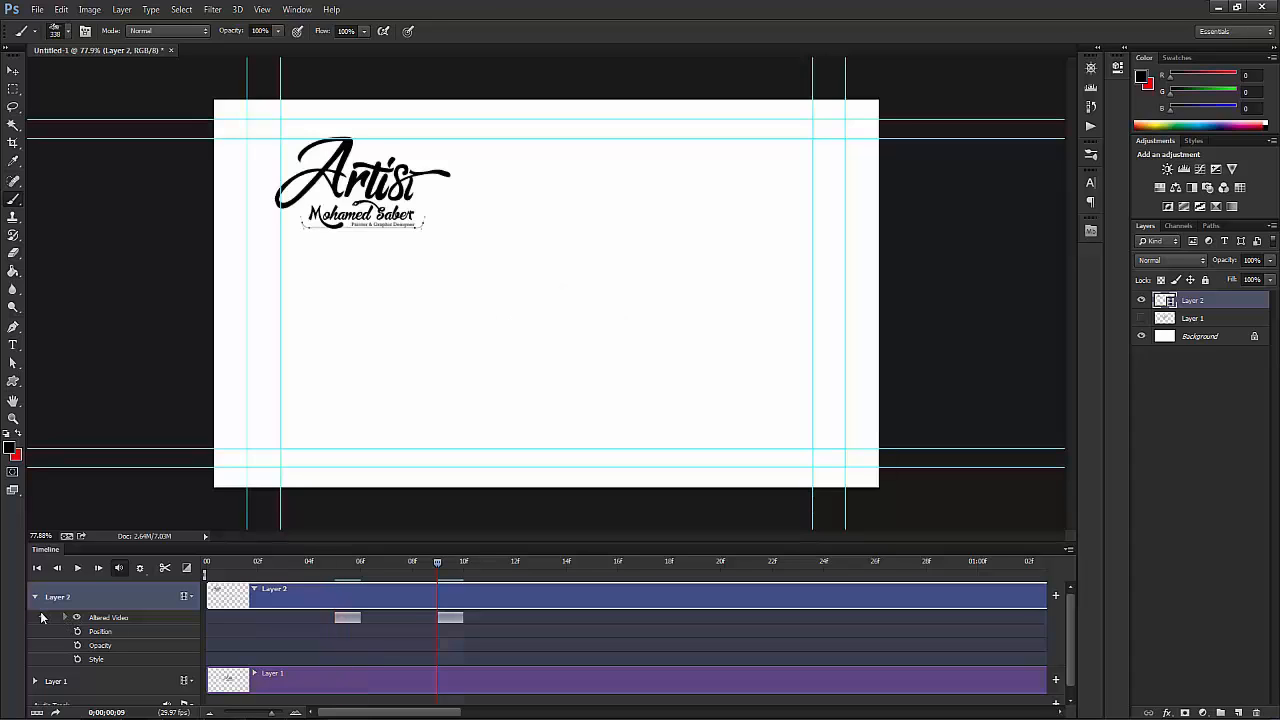
click(42, 617)
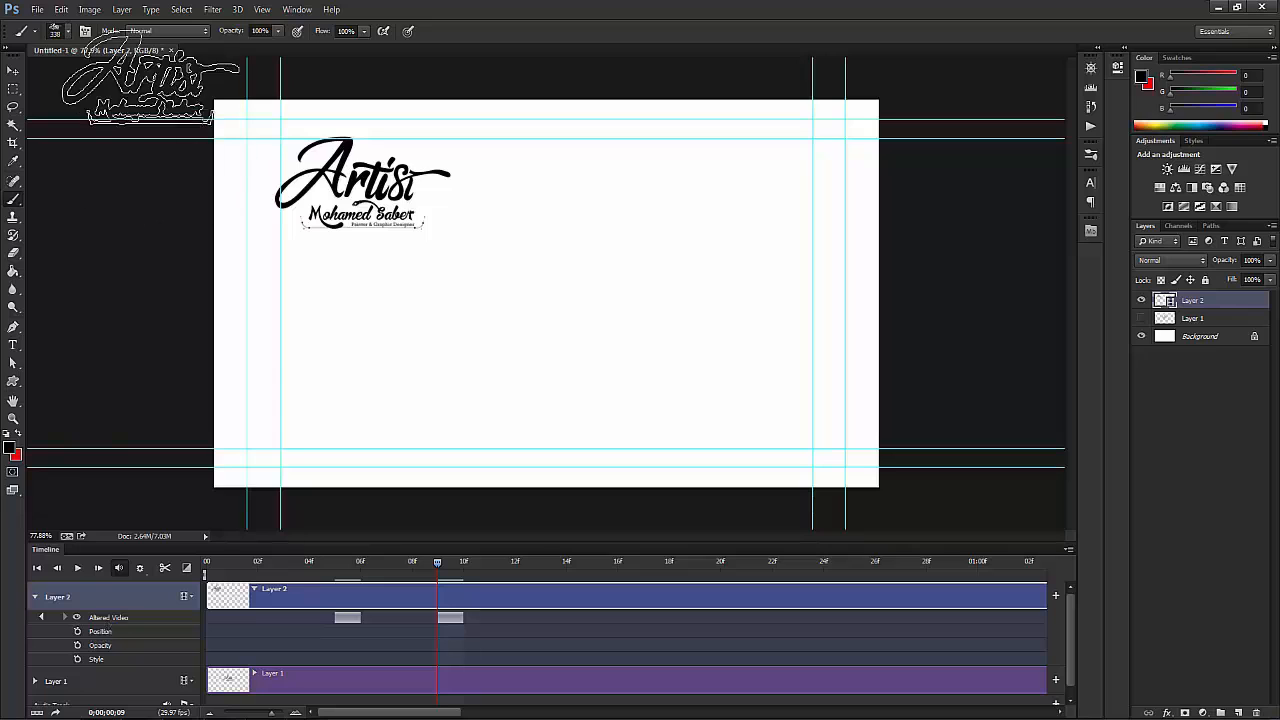
click(121, 10)
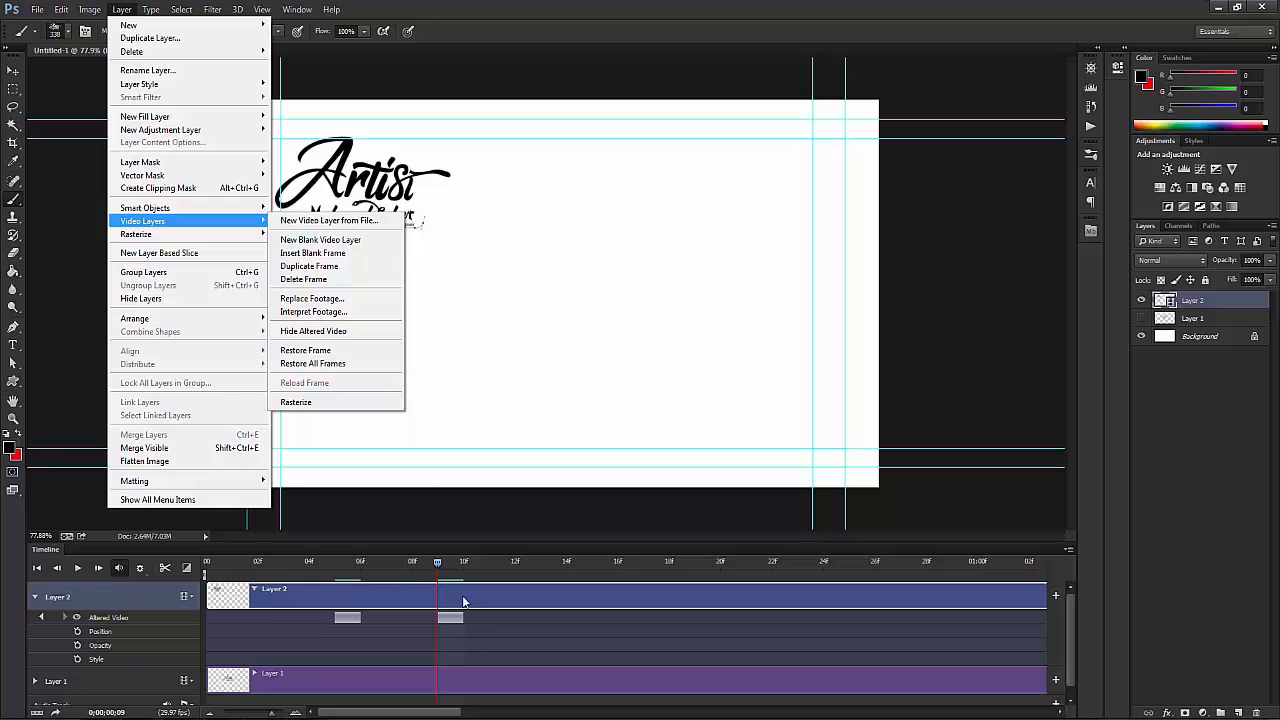
click(322, 350)
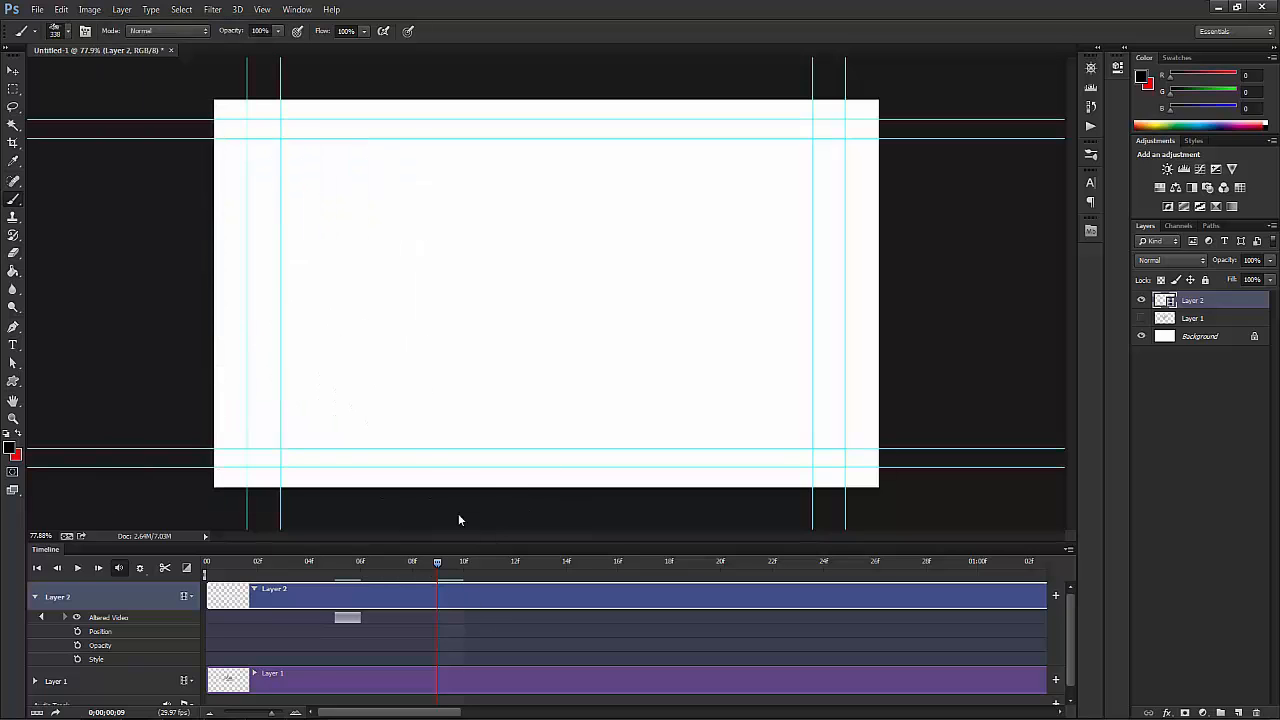
Step: Restore all frames of the Layer 2 video layer, discarding its changes
click(122, 9)
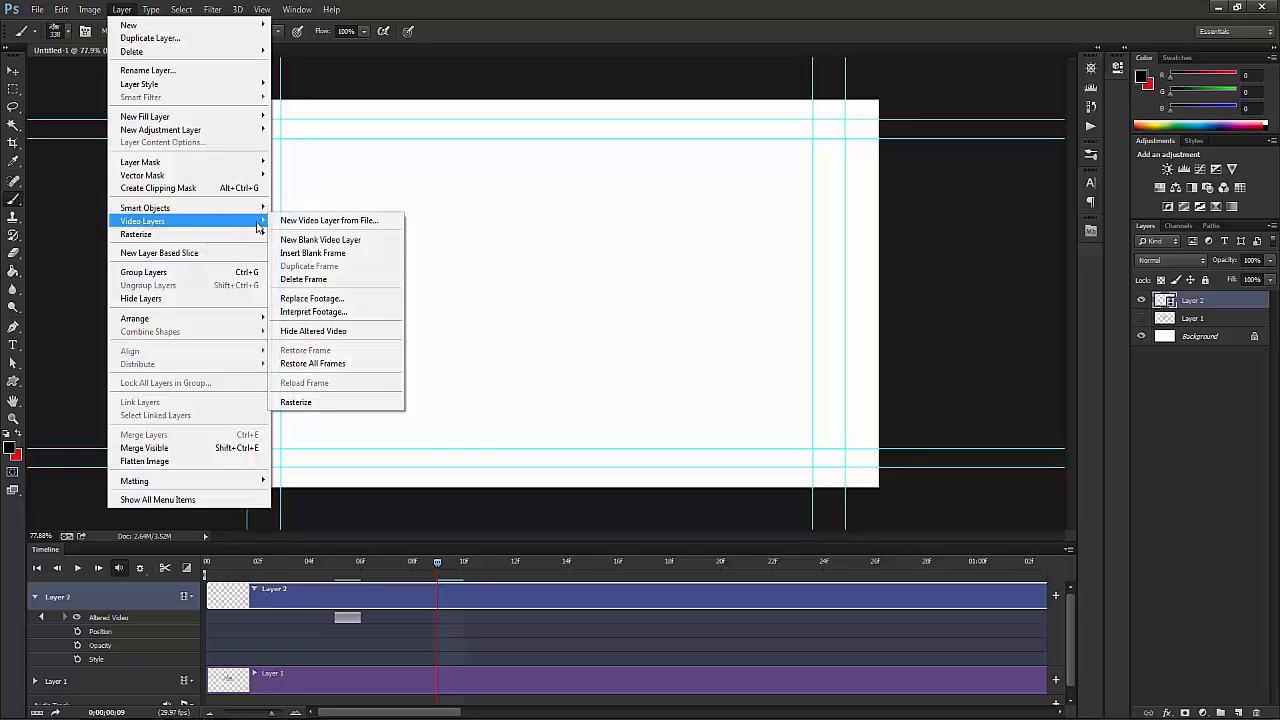
click(329, 366)
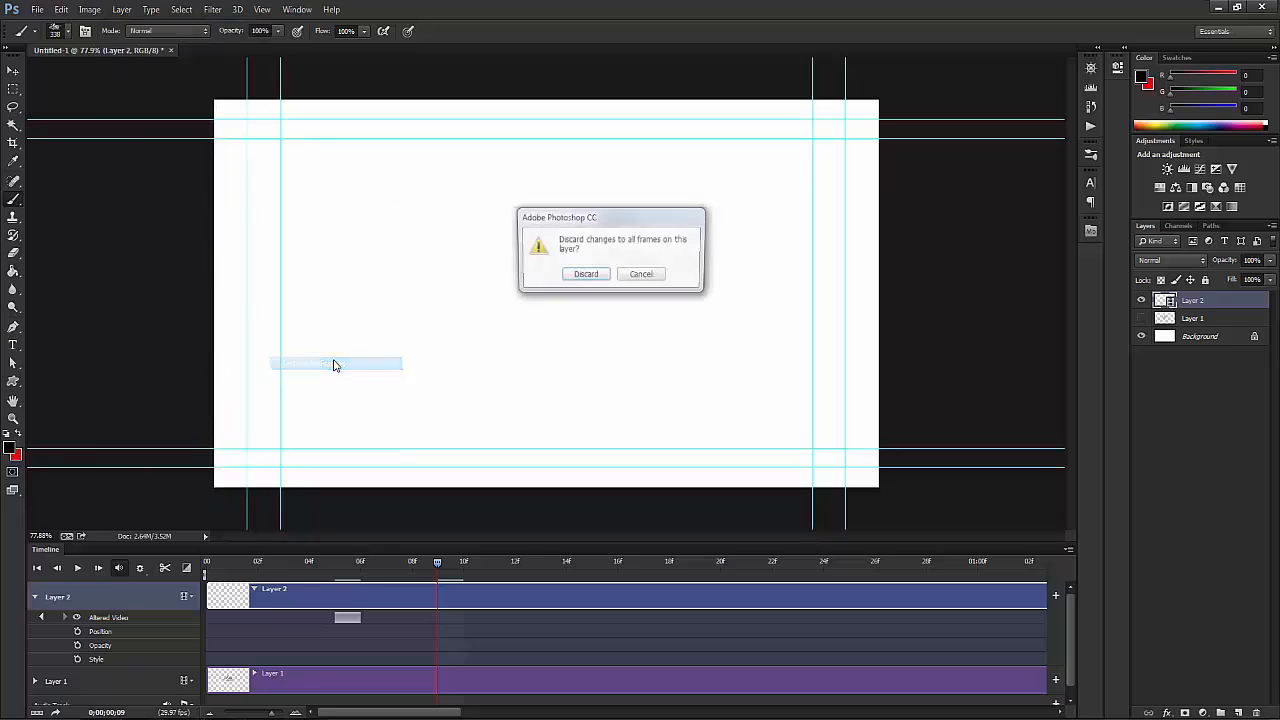
click(594, 276)
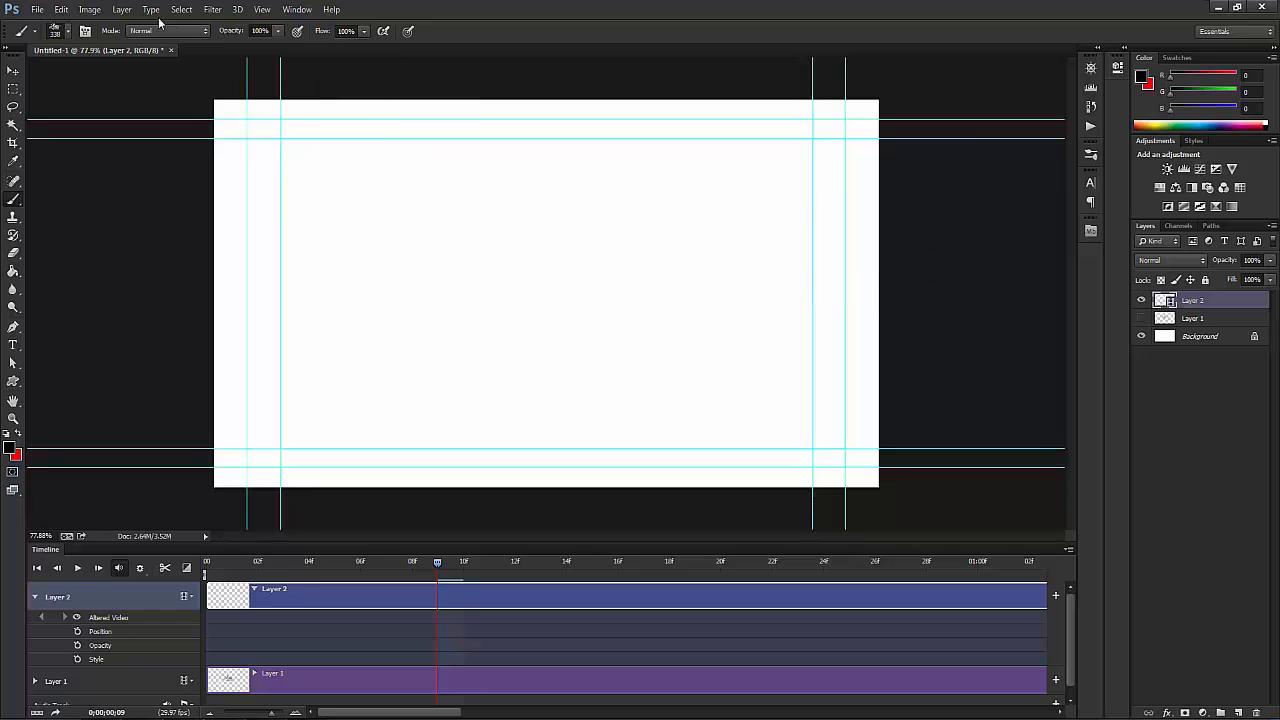
Step: Rasterize the Layer 2 video layer and undo the rasterization, trying both rasterize commands
click(121, 9)
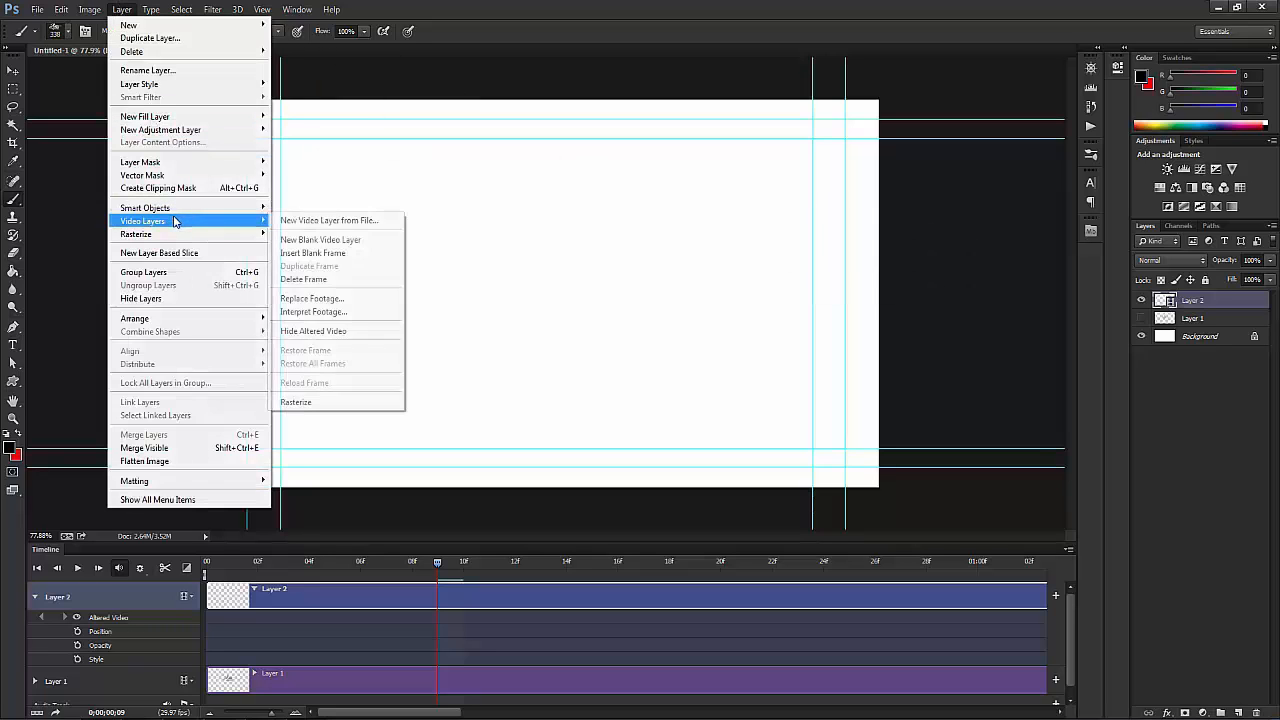
click(329, 407)
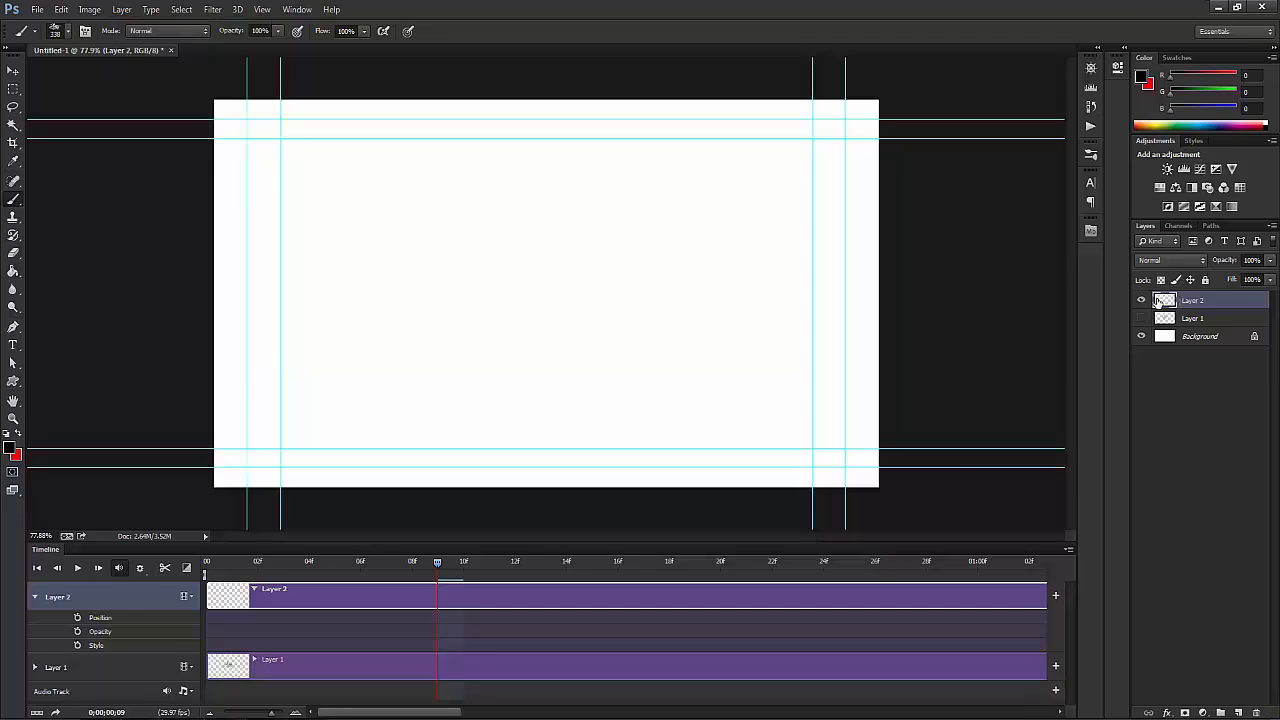
key(ctrl+z)
click(121, 9)
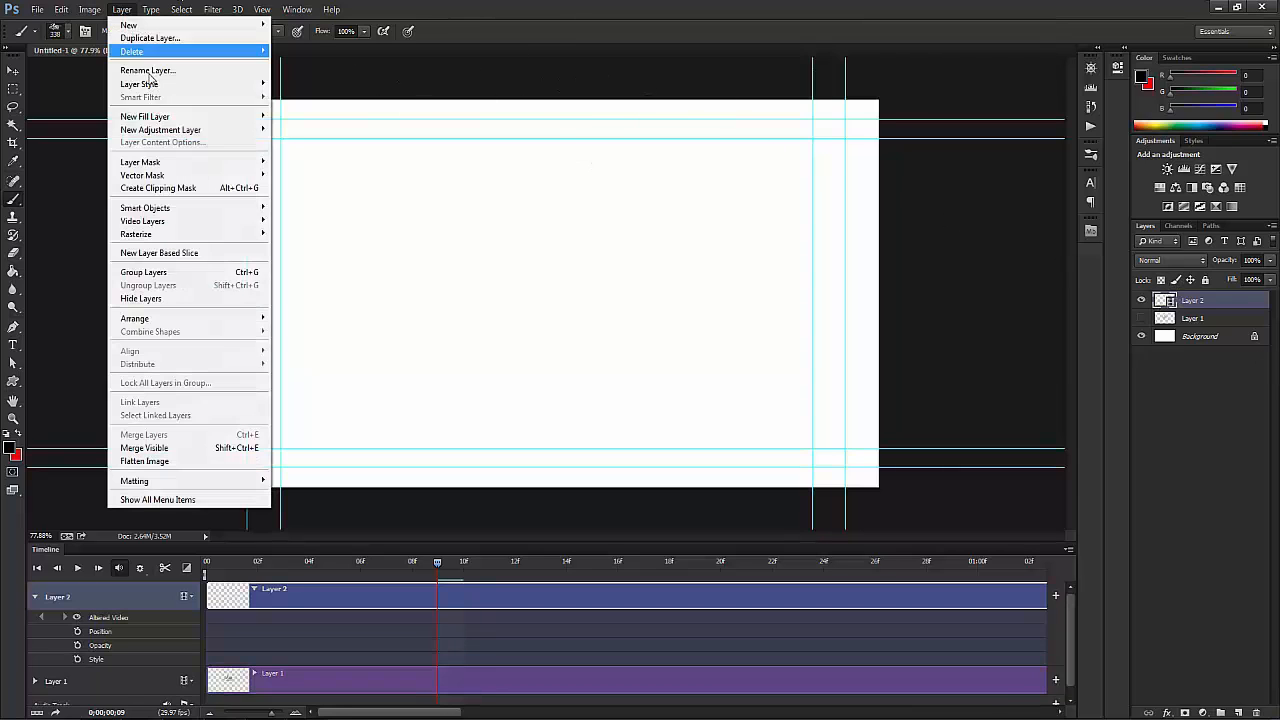
mouse_move(176, 238)
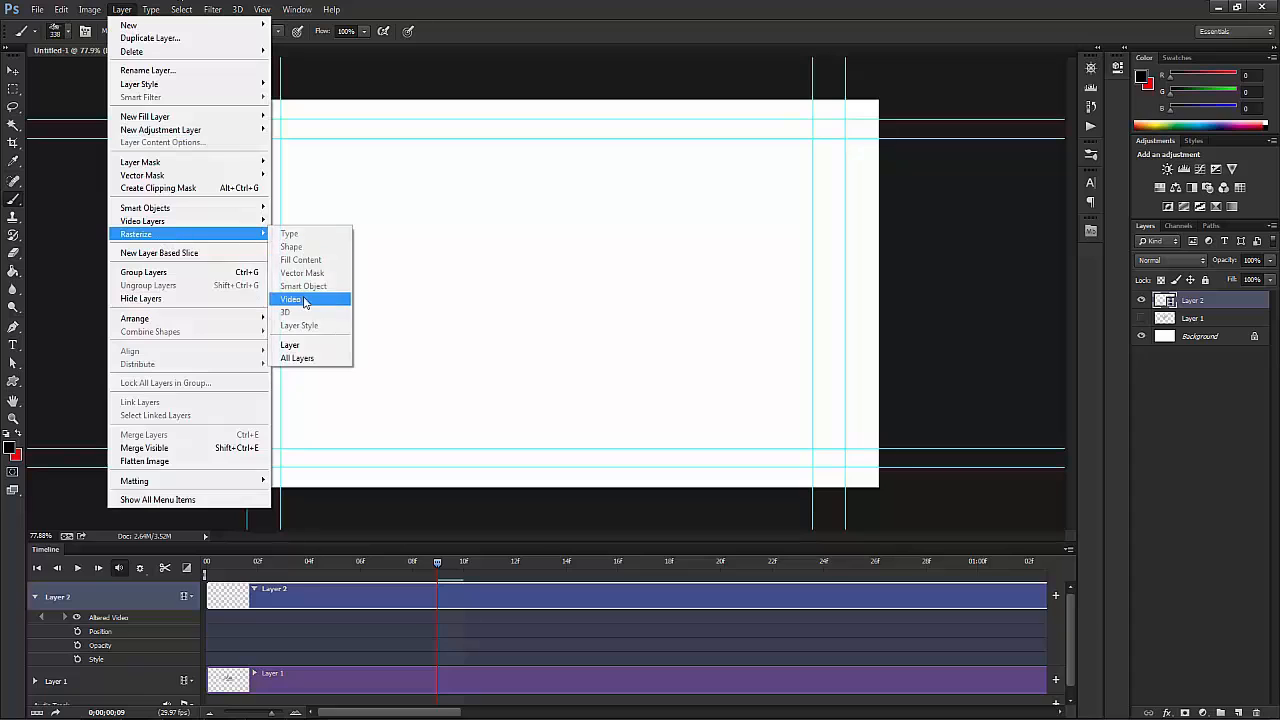
click(303, 300)
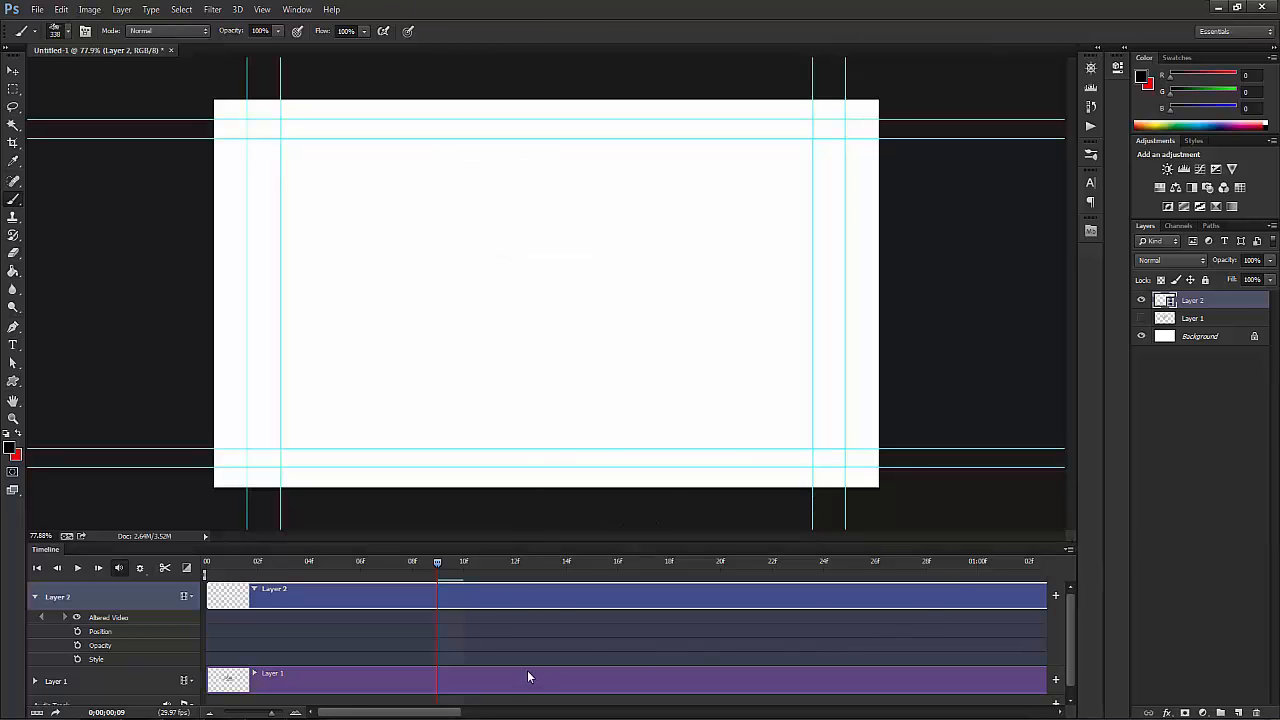
click(1068, 550)
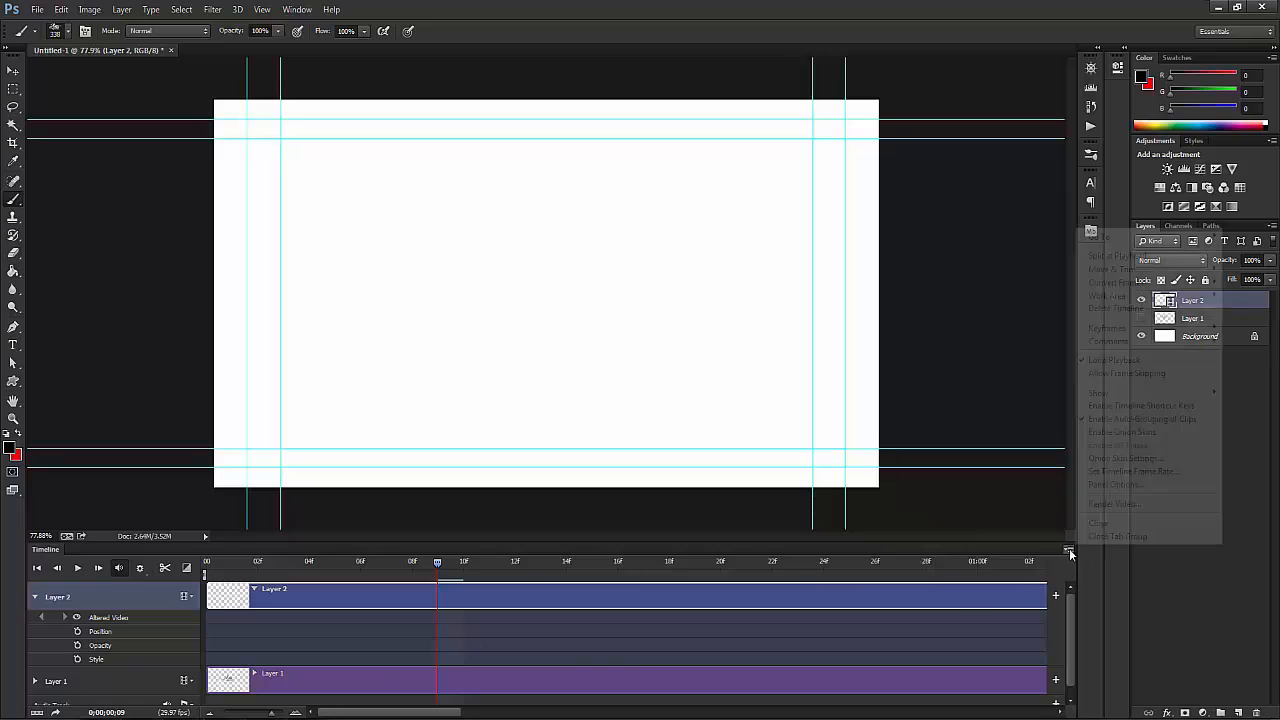
click(1110, 506)
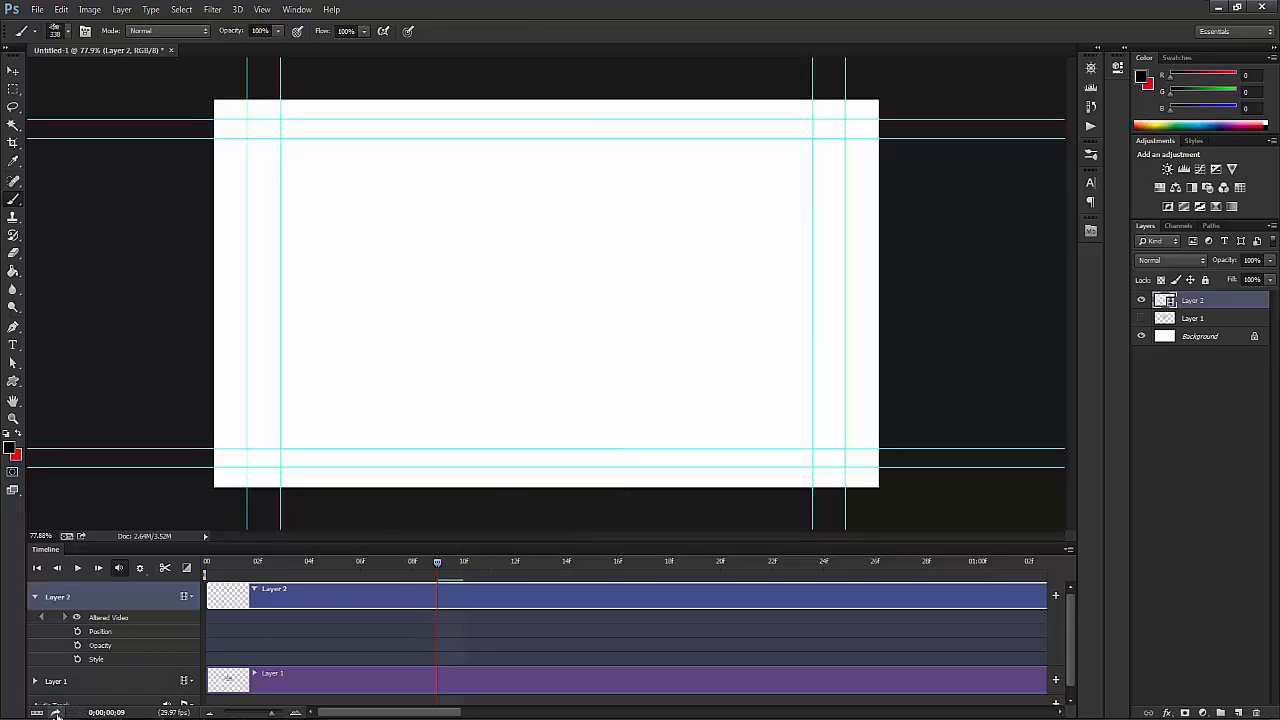
click(40, 10)
mouse_move(80, 268)
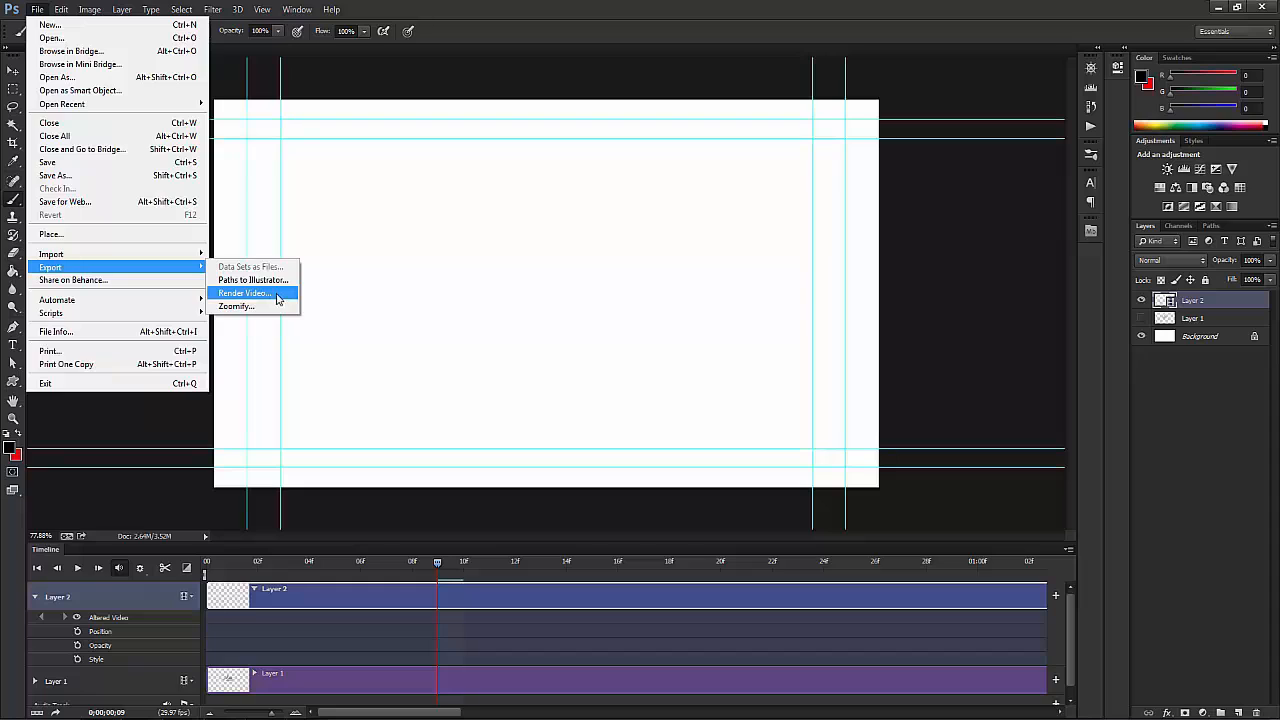
click(684, 35)
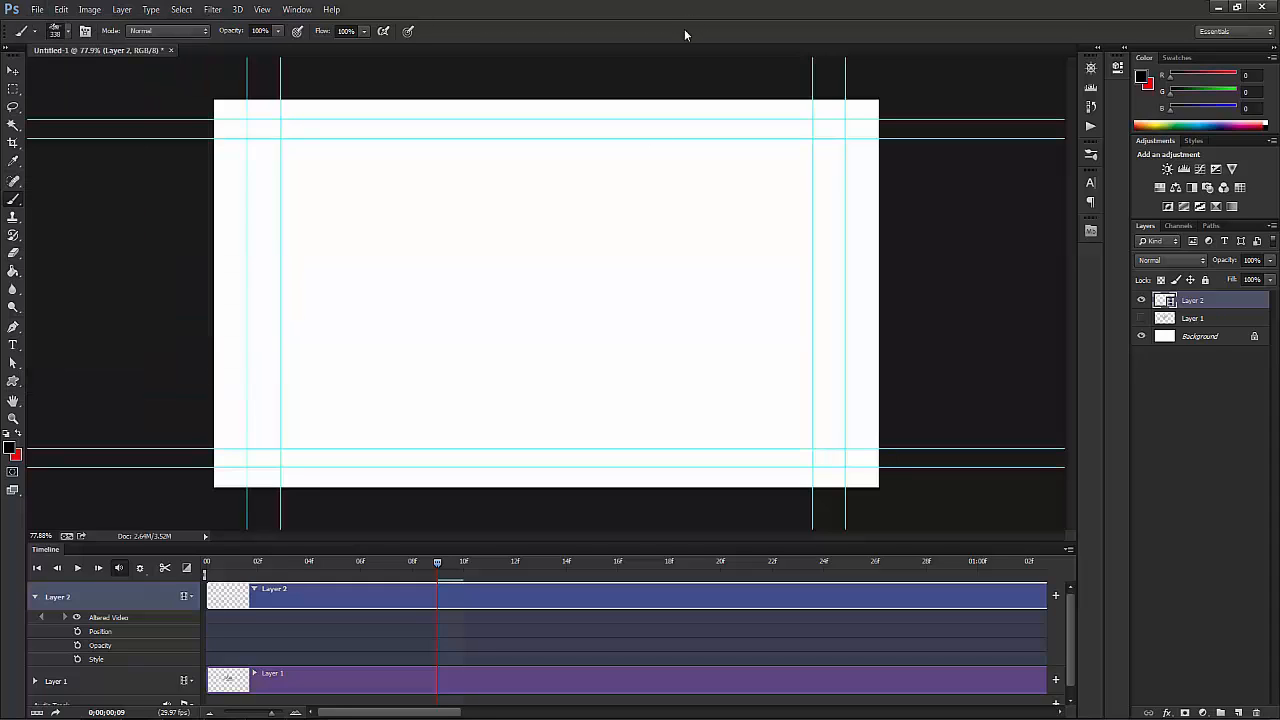
Step: Convert the video timeline to a frame animation and undo the conversion
click(35, 712)
click(617, 282)
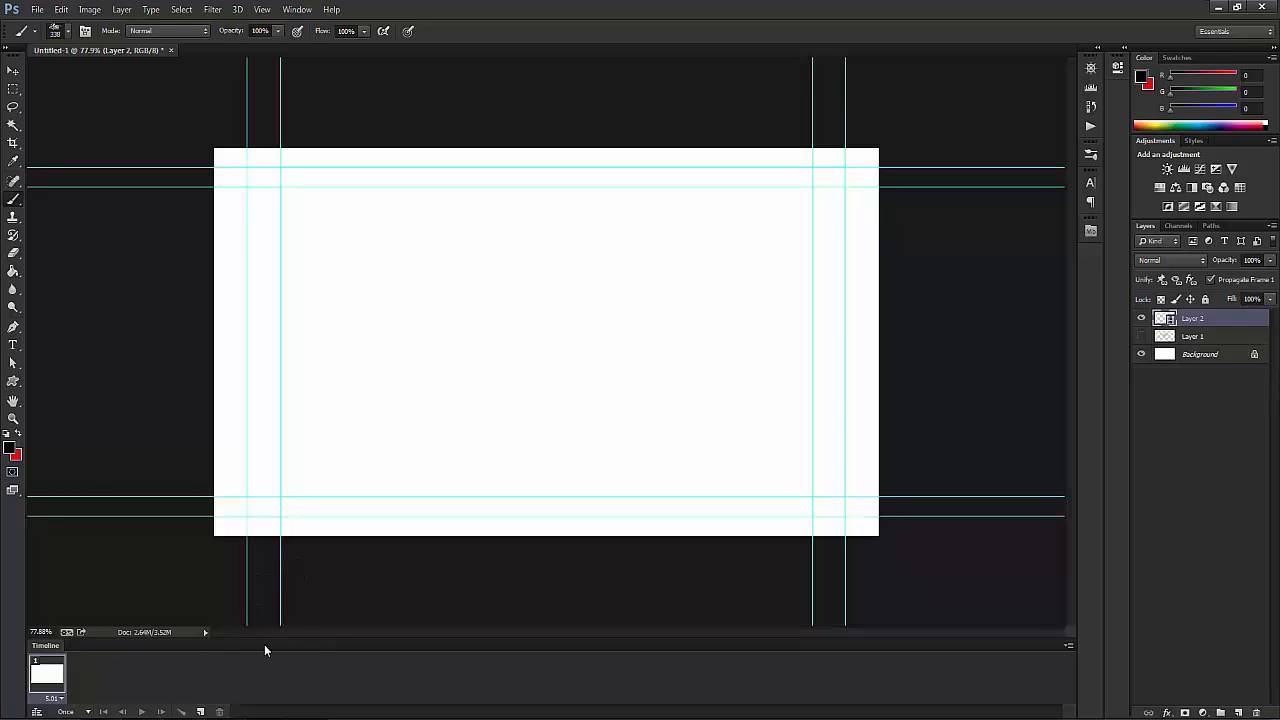
key(ctrl+z)
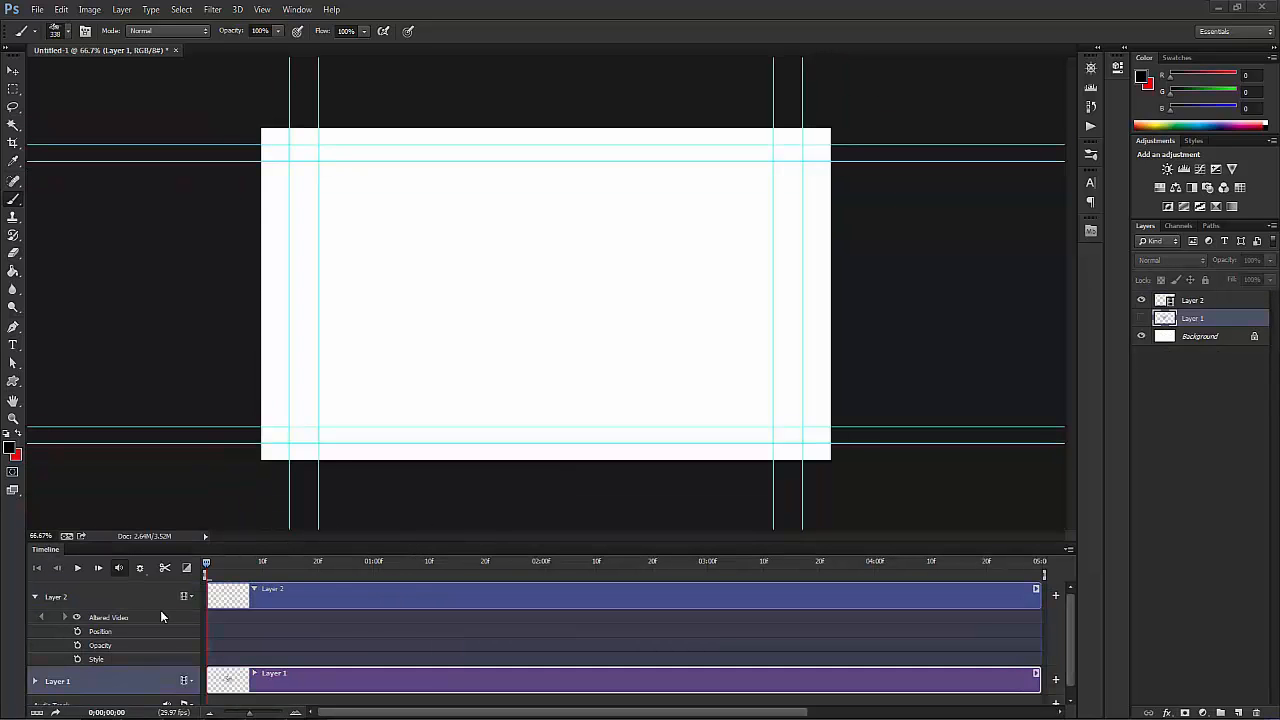
Step: Add a new video group above the Layer 2 track in the timeline
click(186, 598)
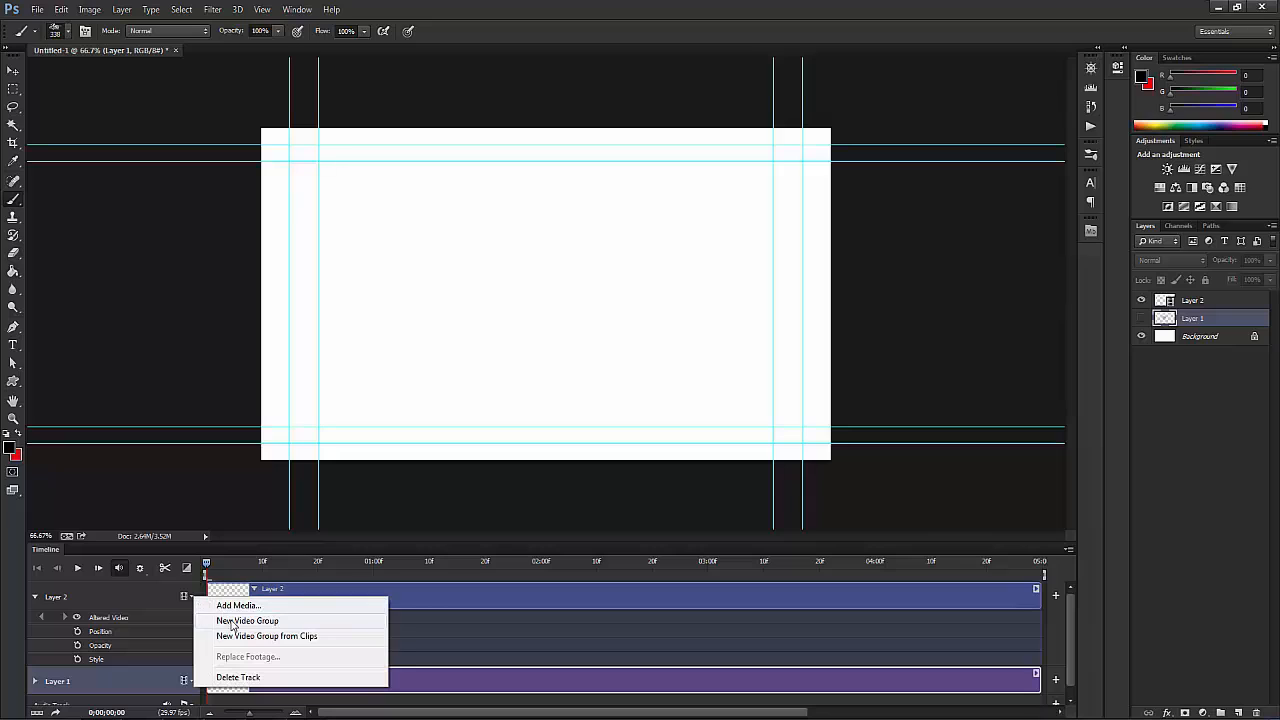
click(240, 621)
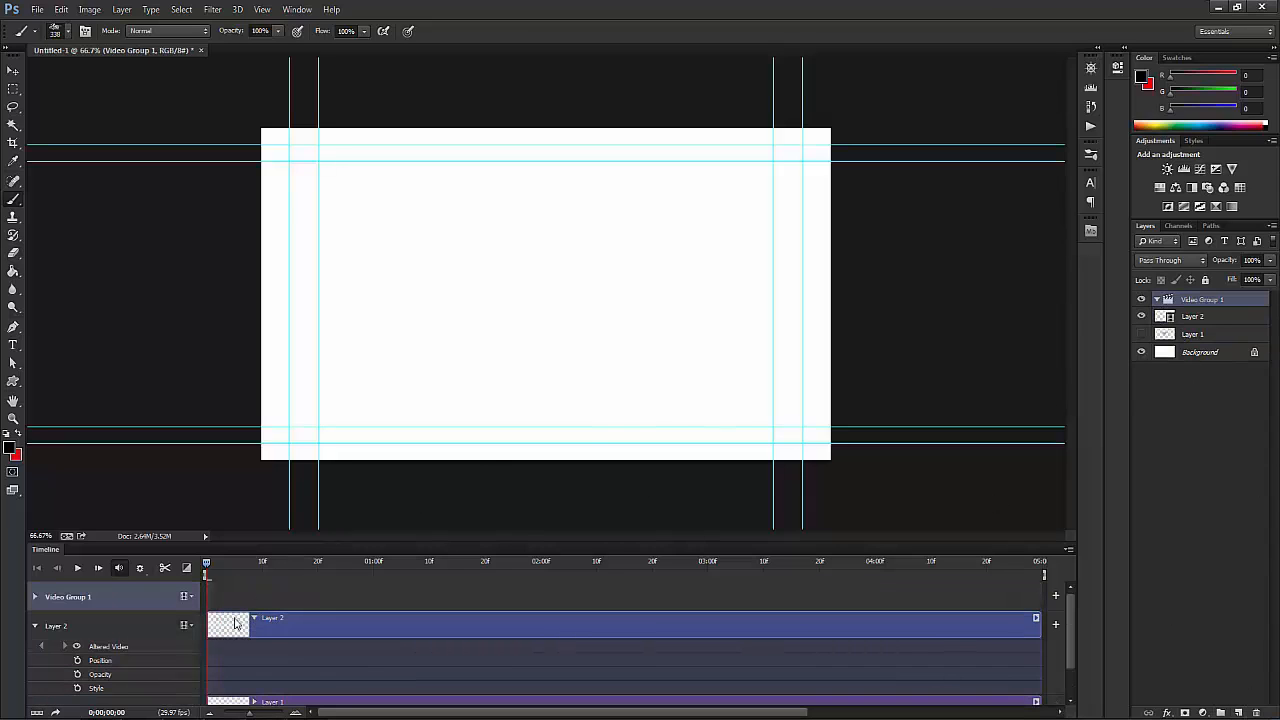
Step: Ungroup the empty video group, and try a new video group from the Layer 2 and Layer 1 clips before undoing it
key(ctrl+shift+g)
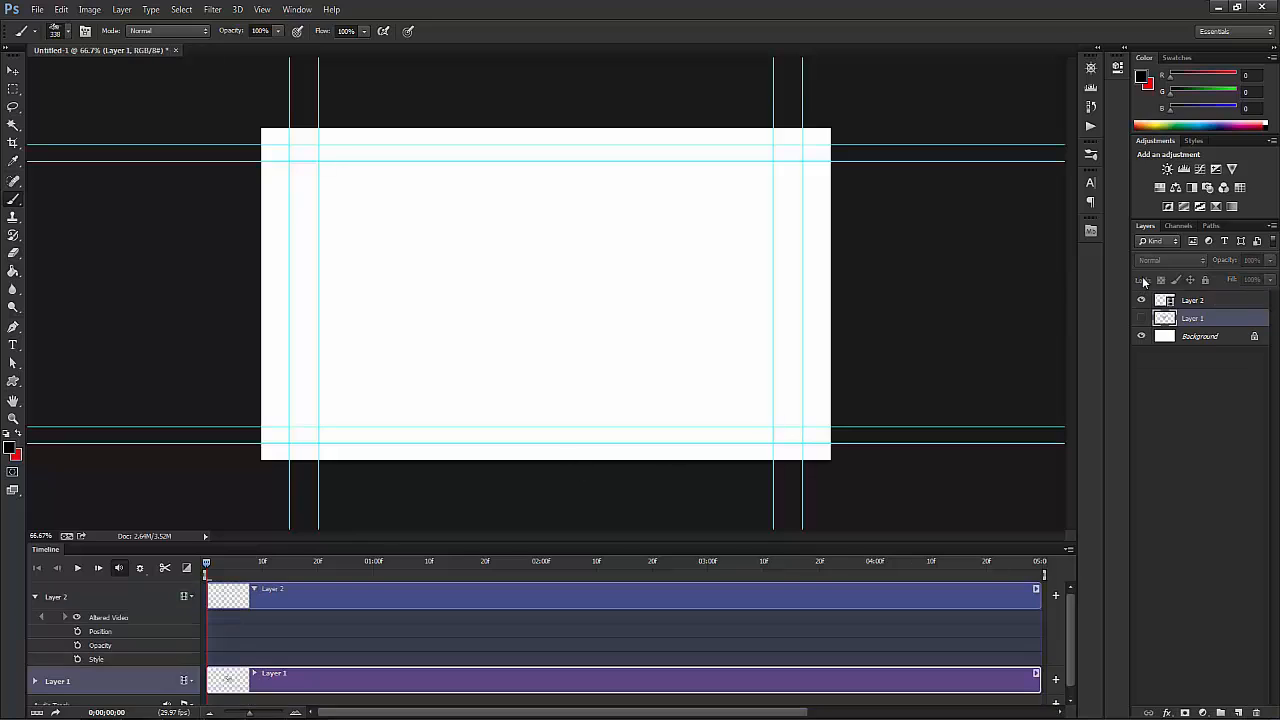
shift+click(1202, 302)
click(186, 597)
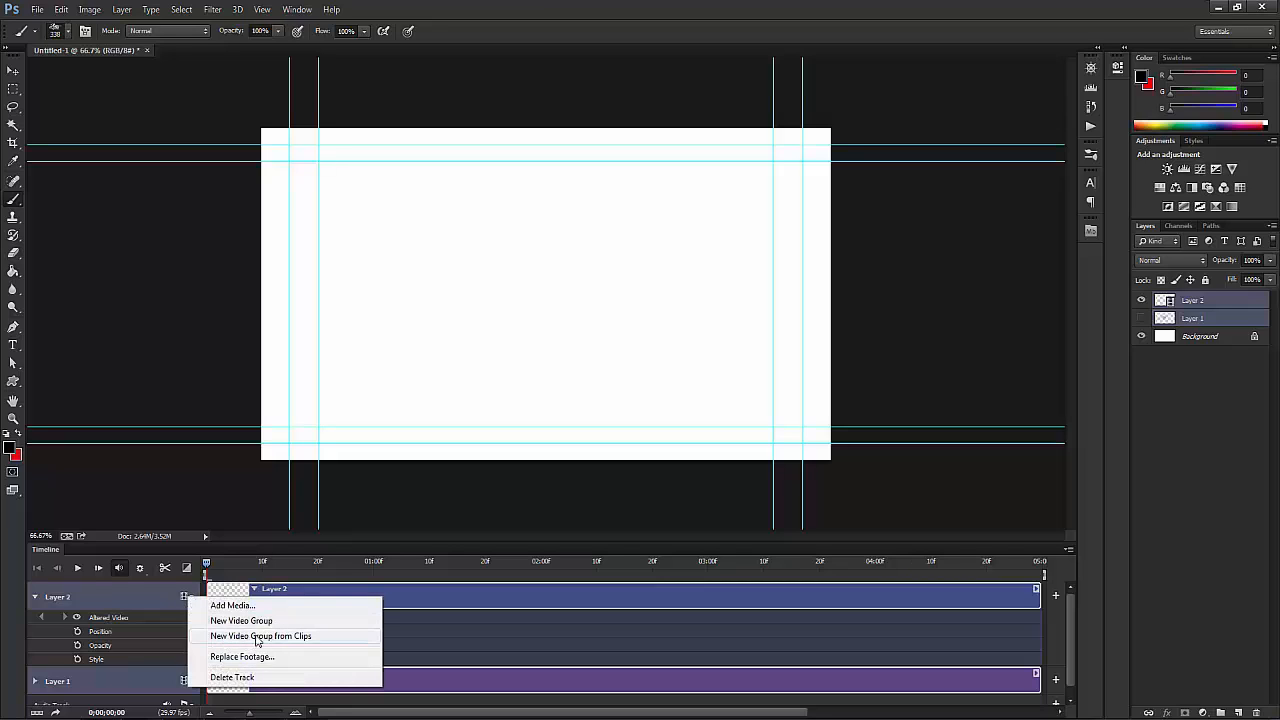
click(286, 643)
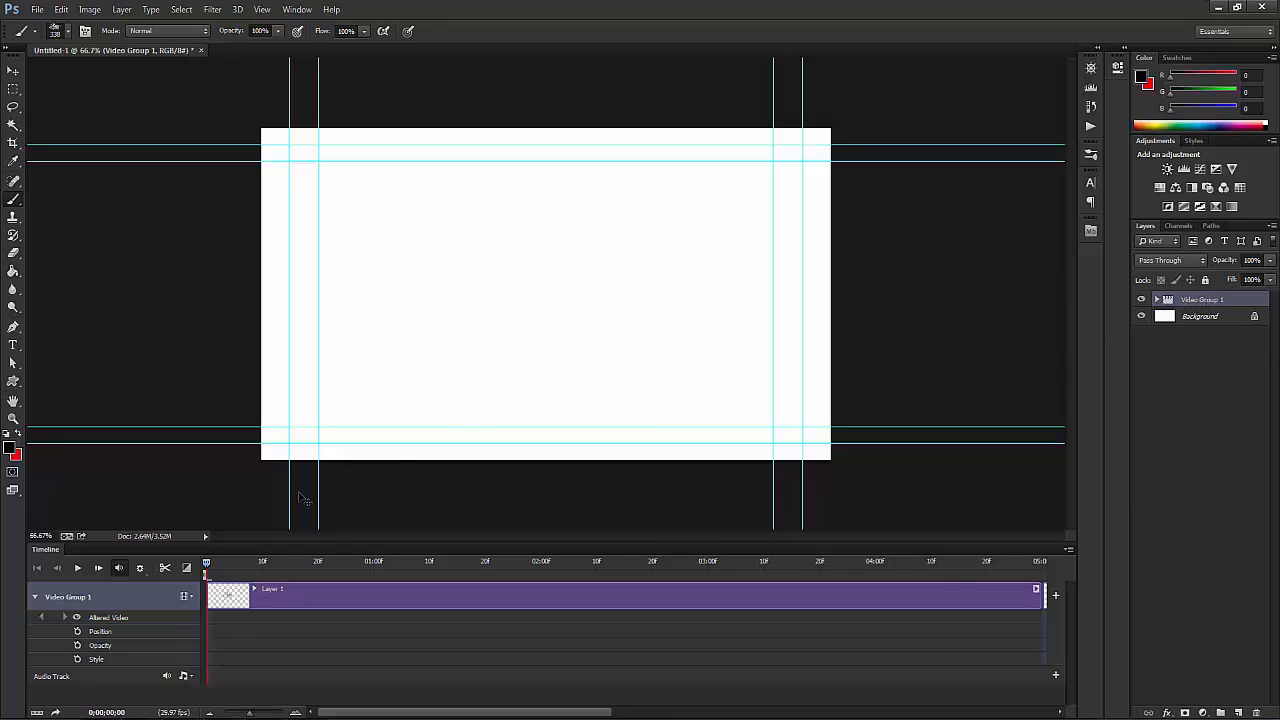
key(ctrl+z)
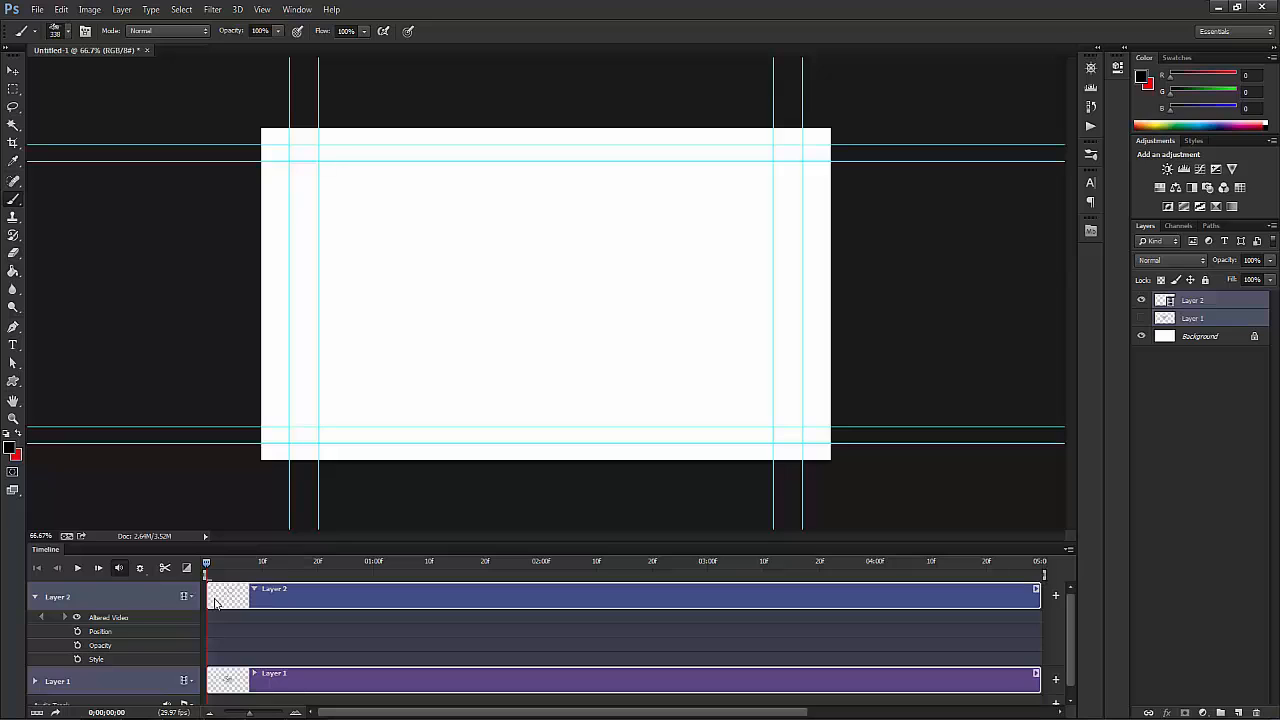
click(166, 597)
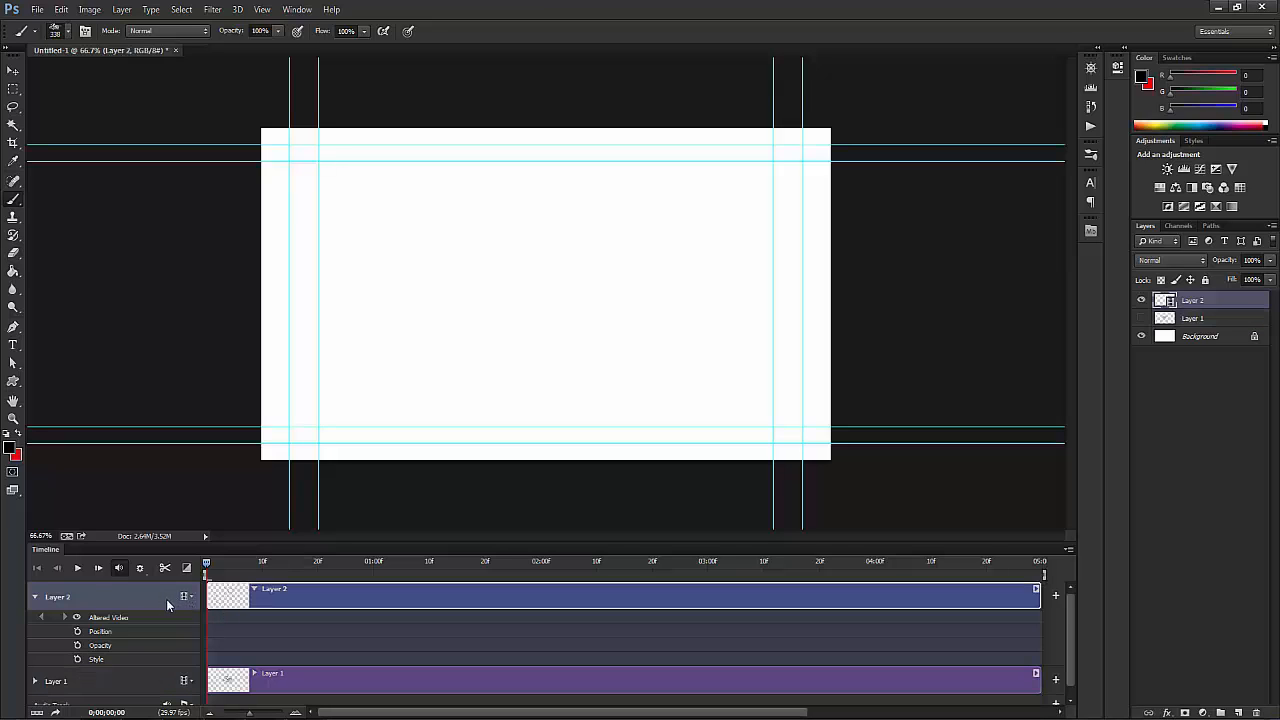
click(186, 596)
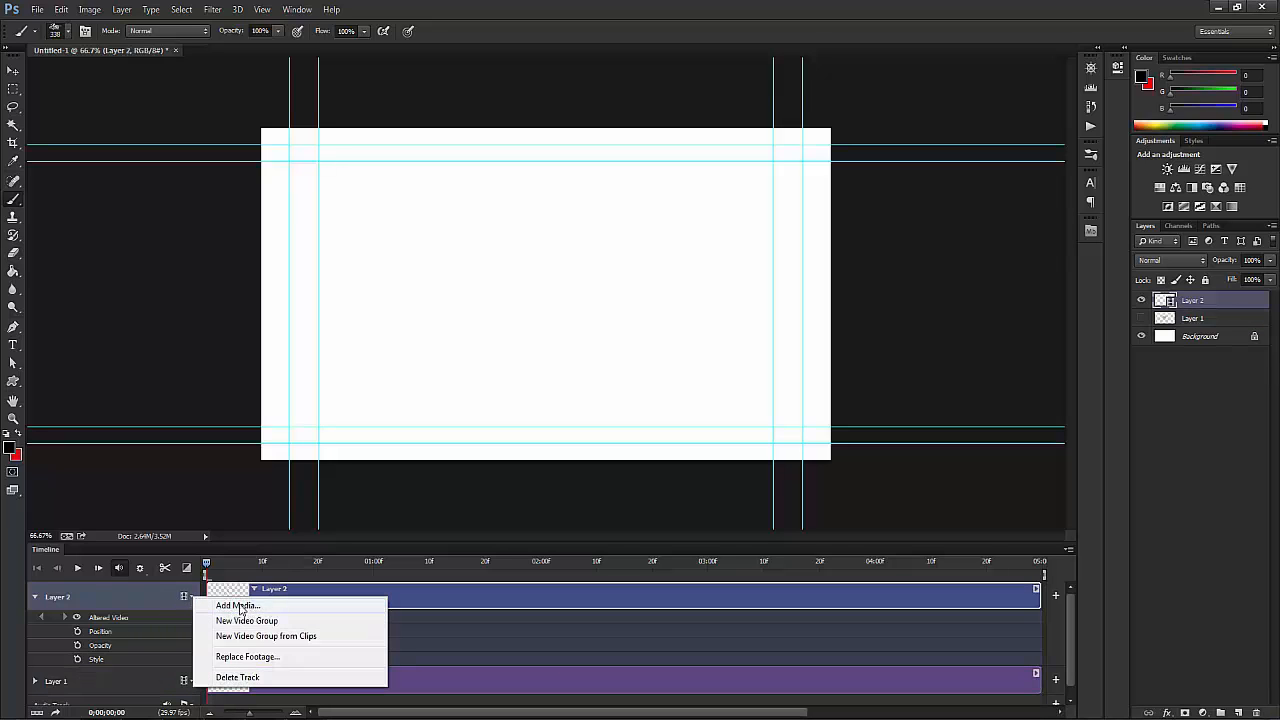
click(236, 605)
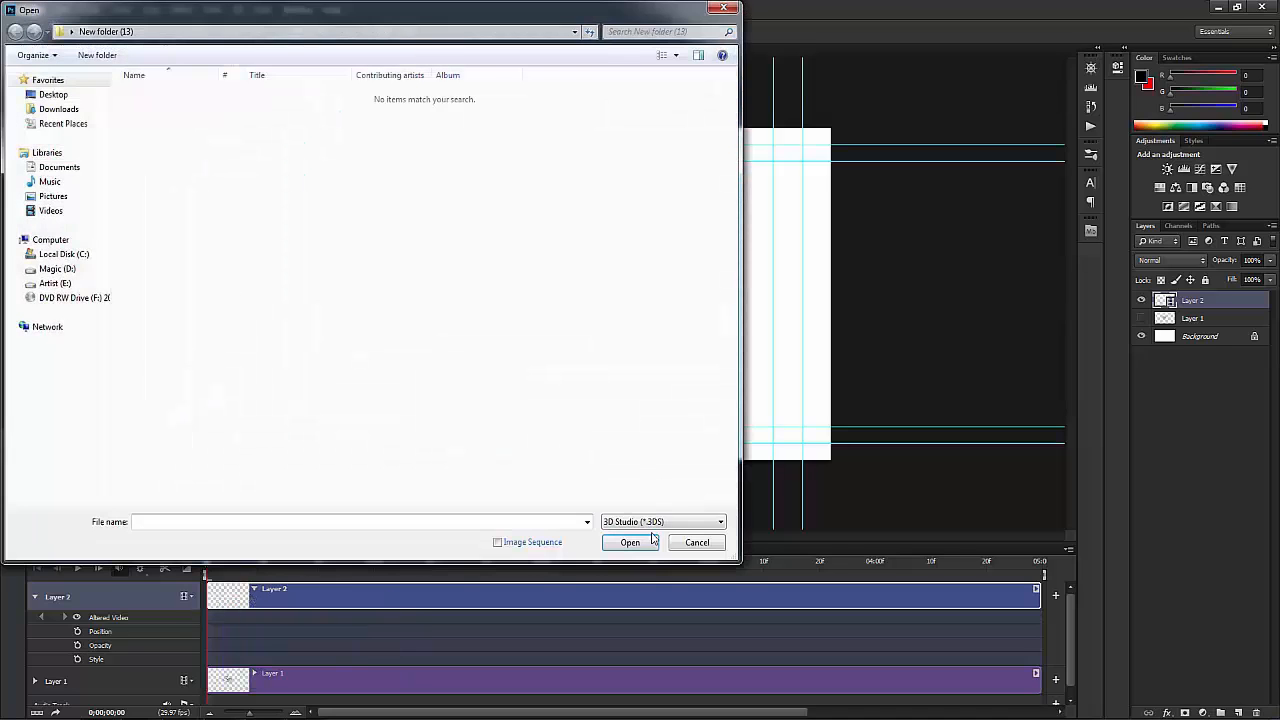
click(696, 543)
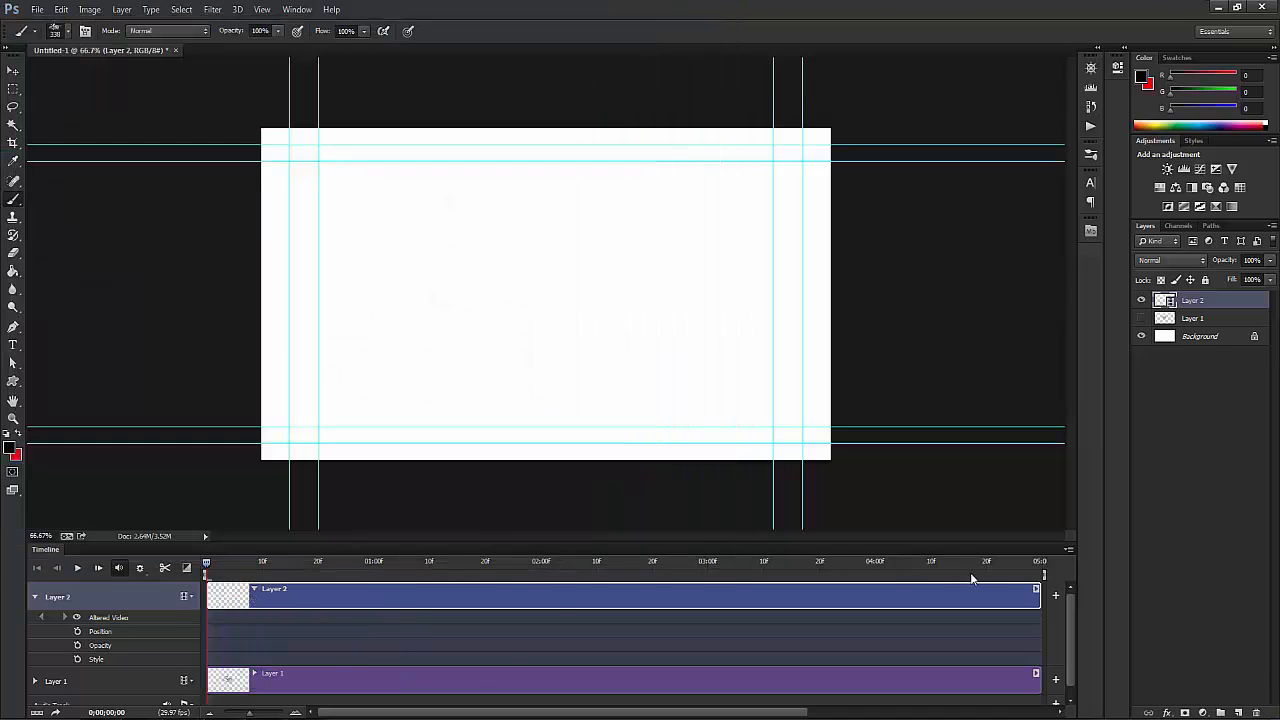
Step: Add the Video file to the Layer 2 track, listing files of all formats
click(1058, 595)
click(679, 521)
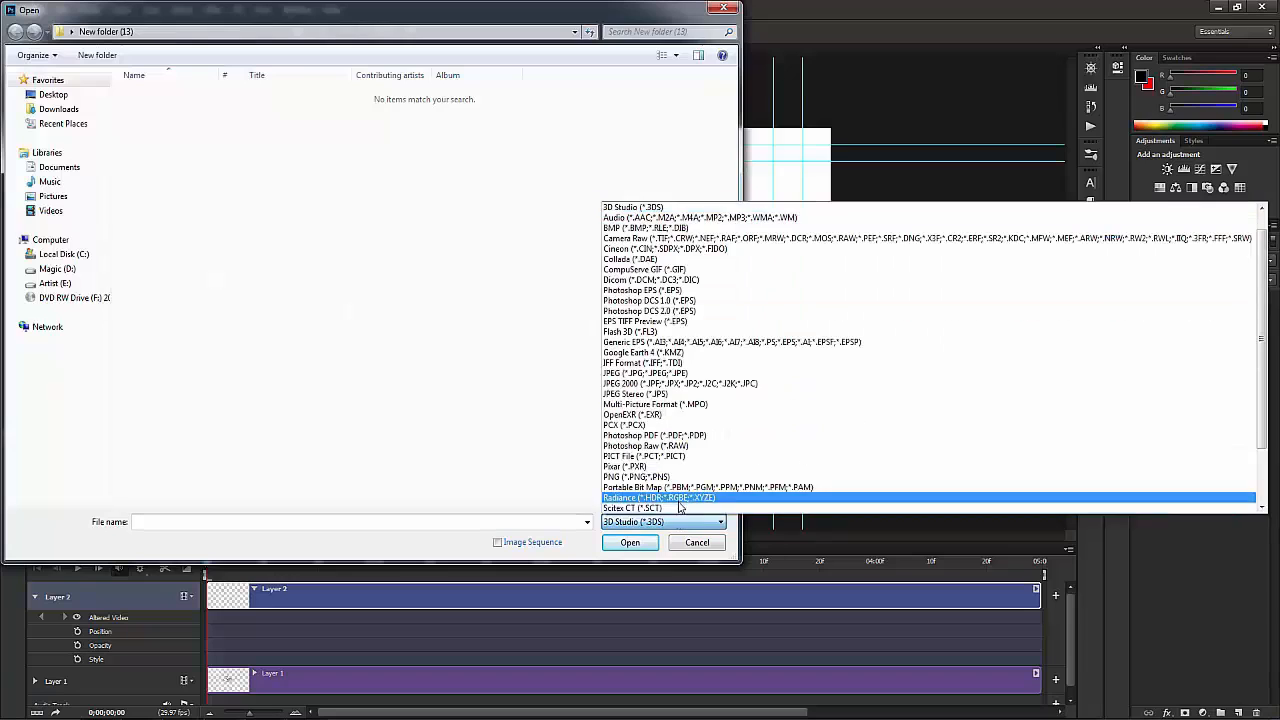
scroll(686, 501, down, 3)
click(686, 508)
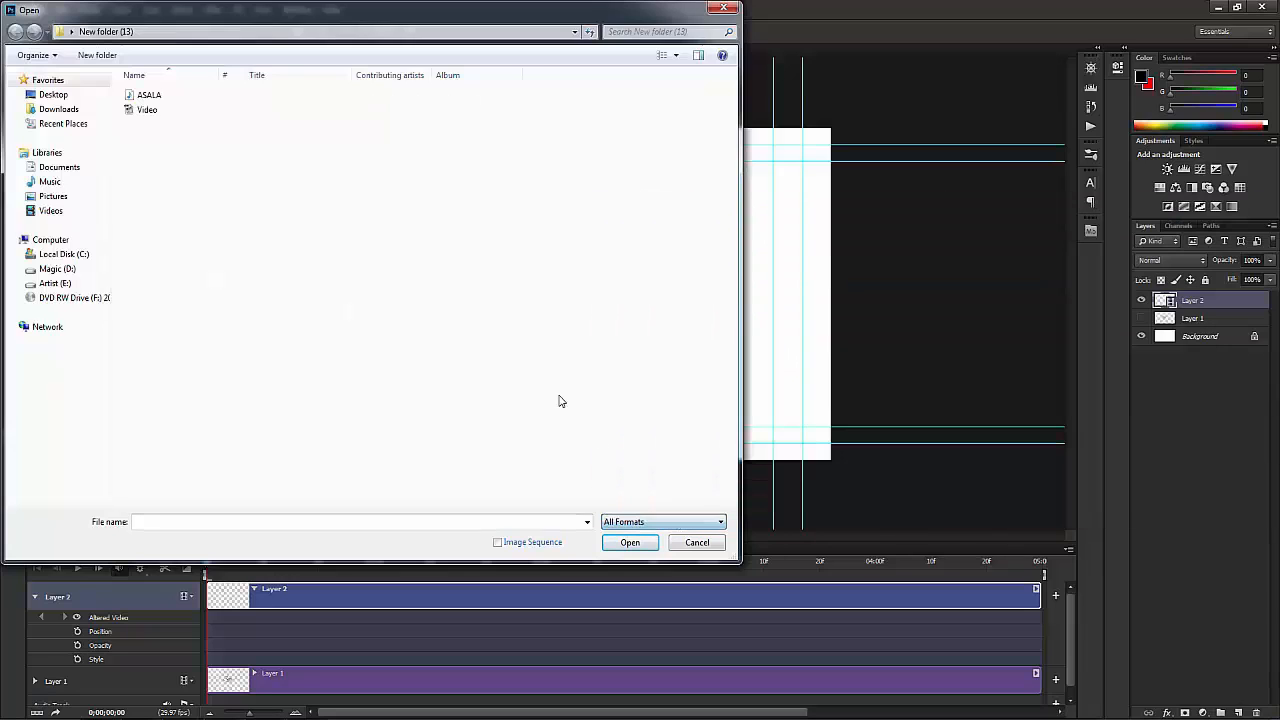
click(150, 111)
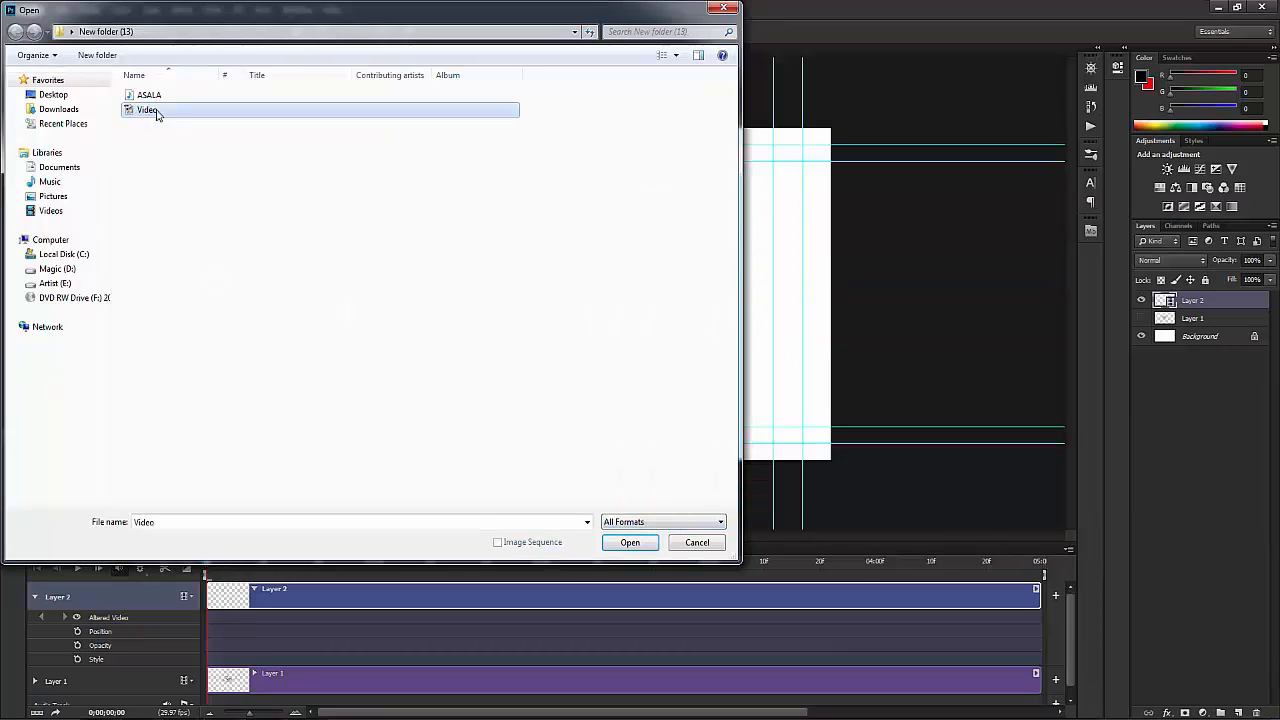
double_click(156, 112)
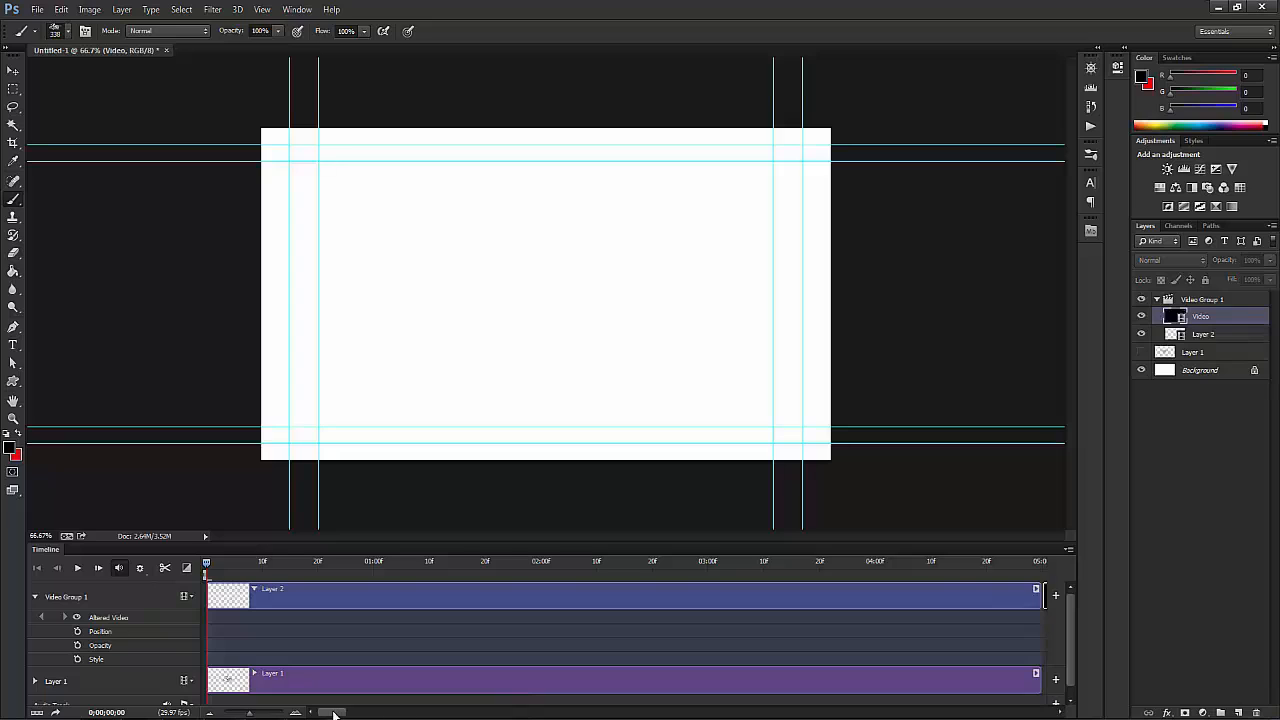
Step: Inspect the added Video clip in the timeline and undo adding it
drag(334, 713, 361, 714)
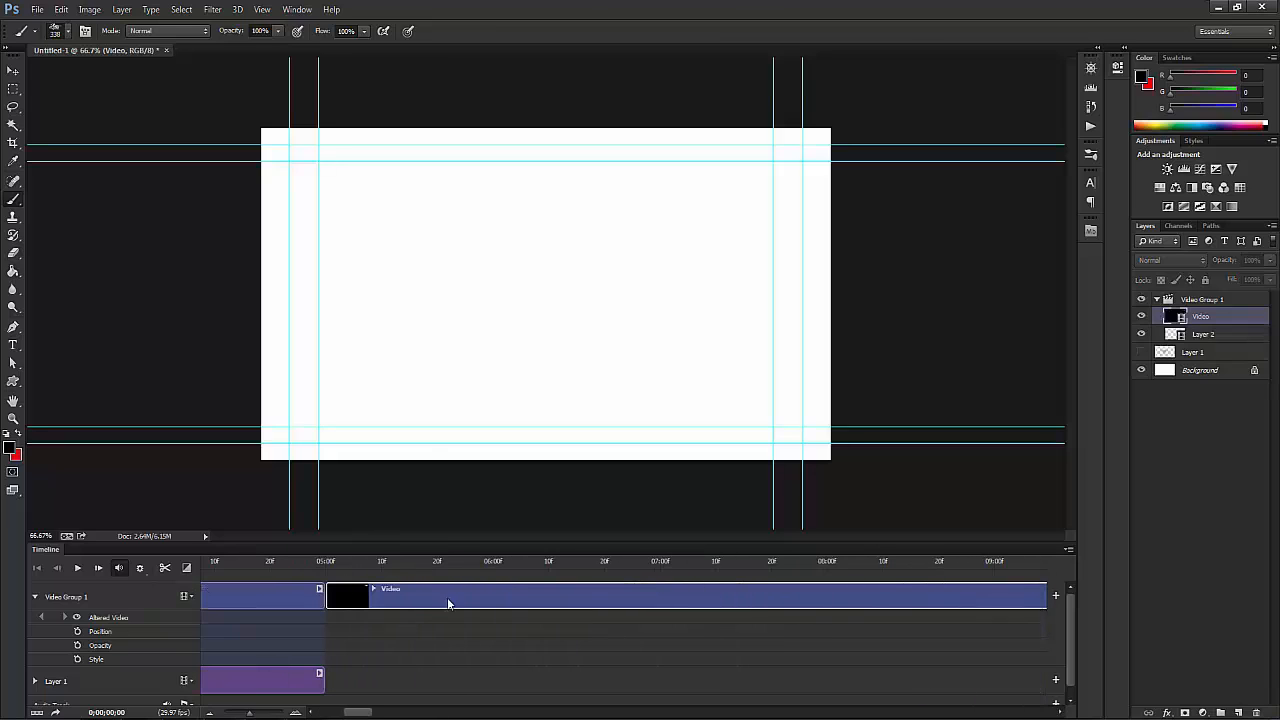
scroll(1071, 639, down, 1)
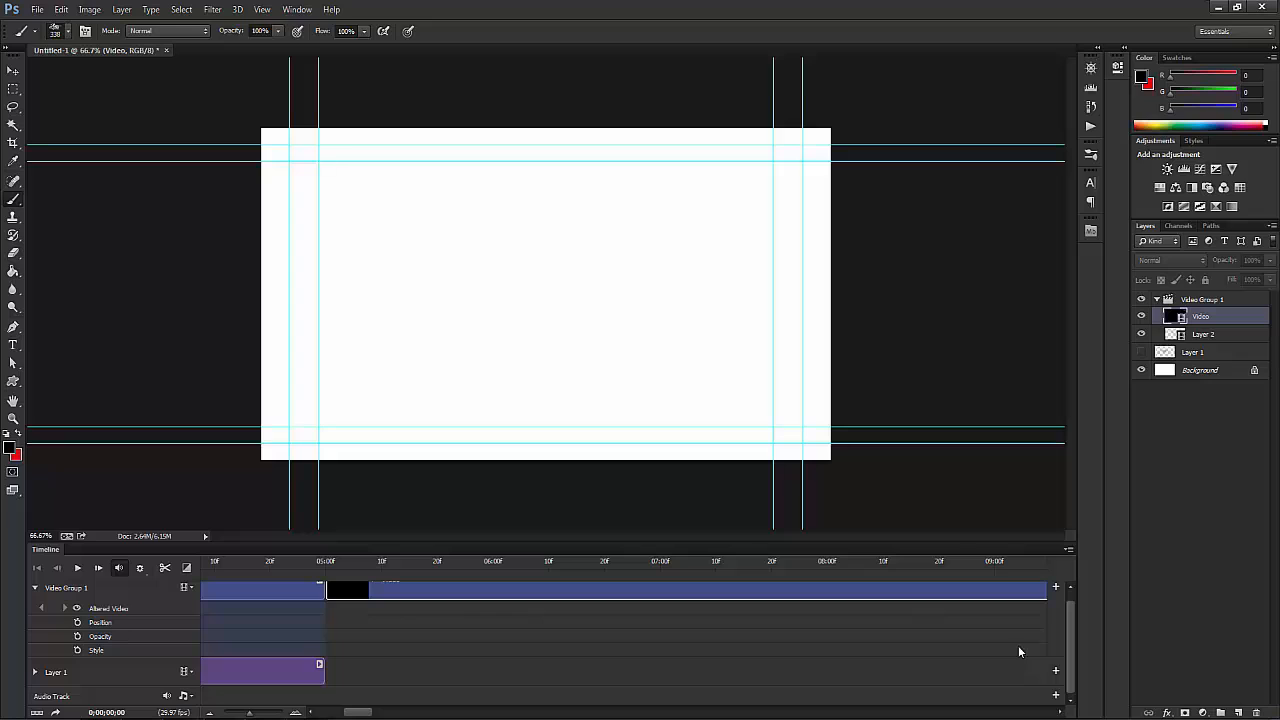
scroll(1068, 656, up, 1)
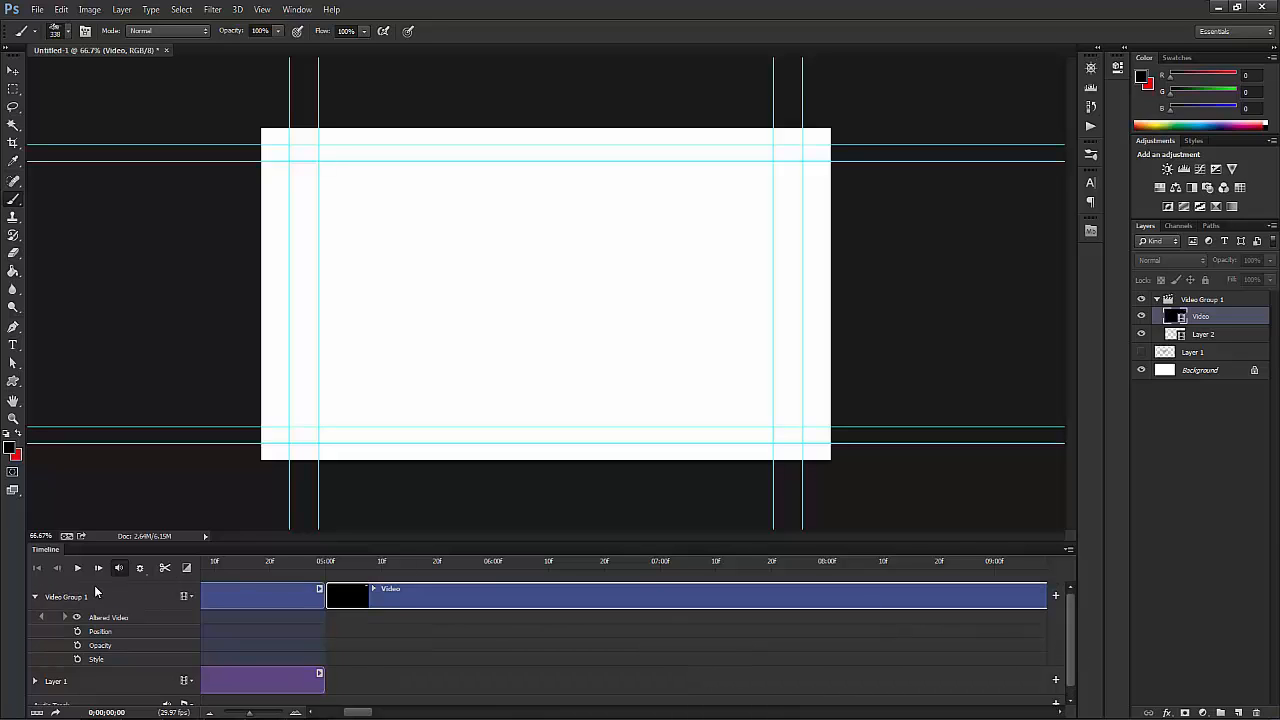
drag(354, 713, 298, 713)
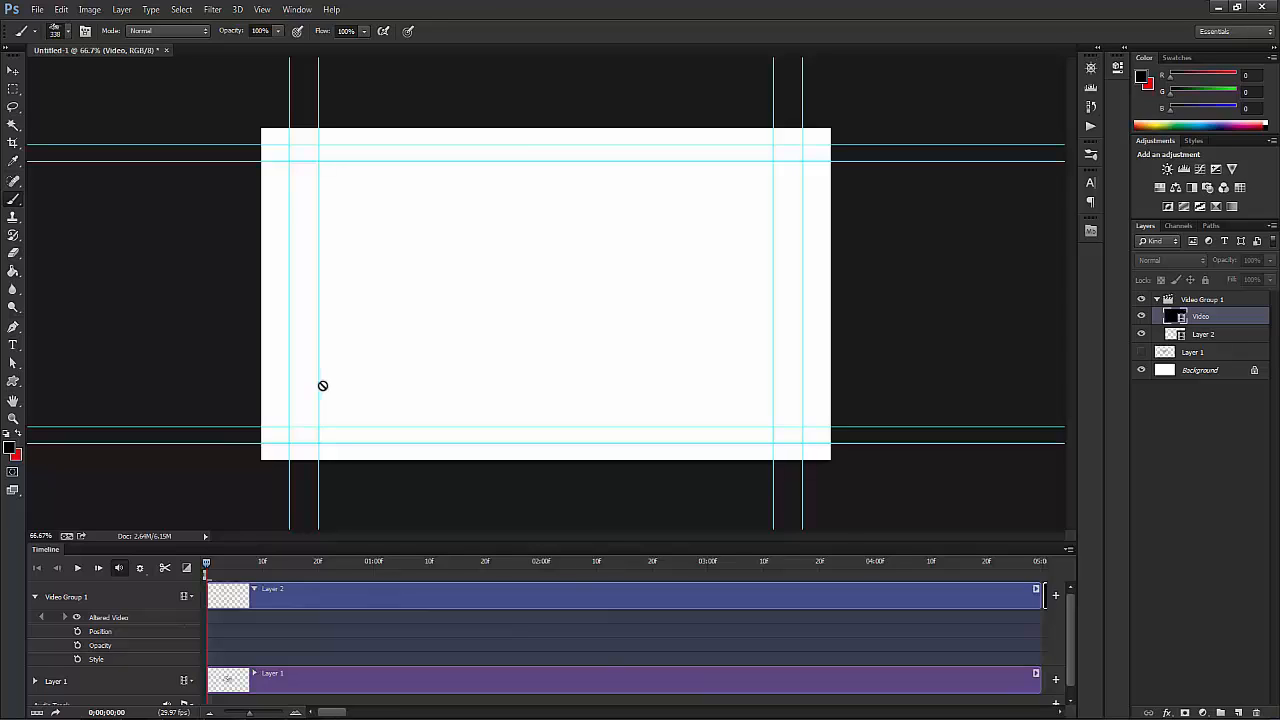
key(ctrl+z)
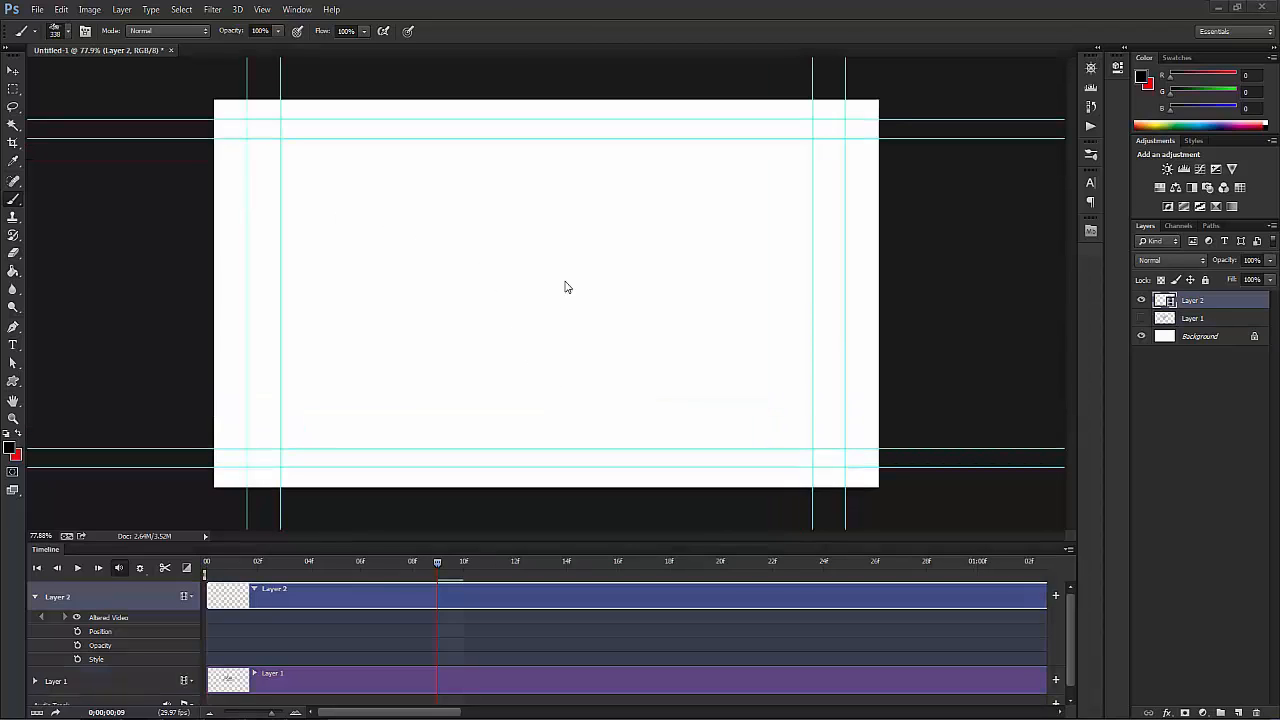
Step: Close the Untitled-1 document without saving its changes
click(171, 50)
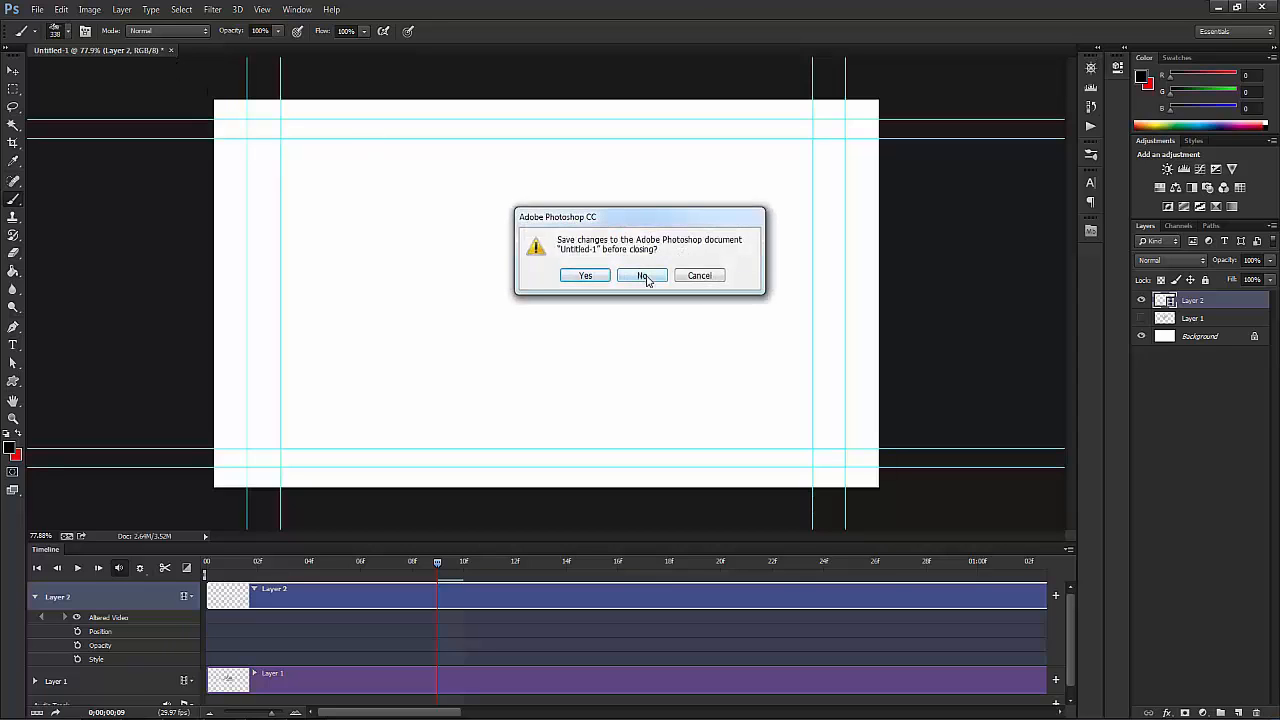
click(643, 276)
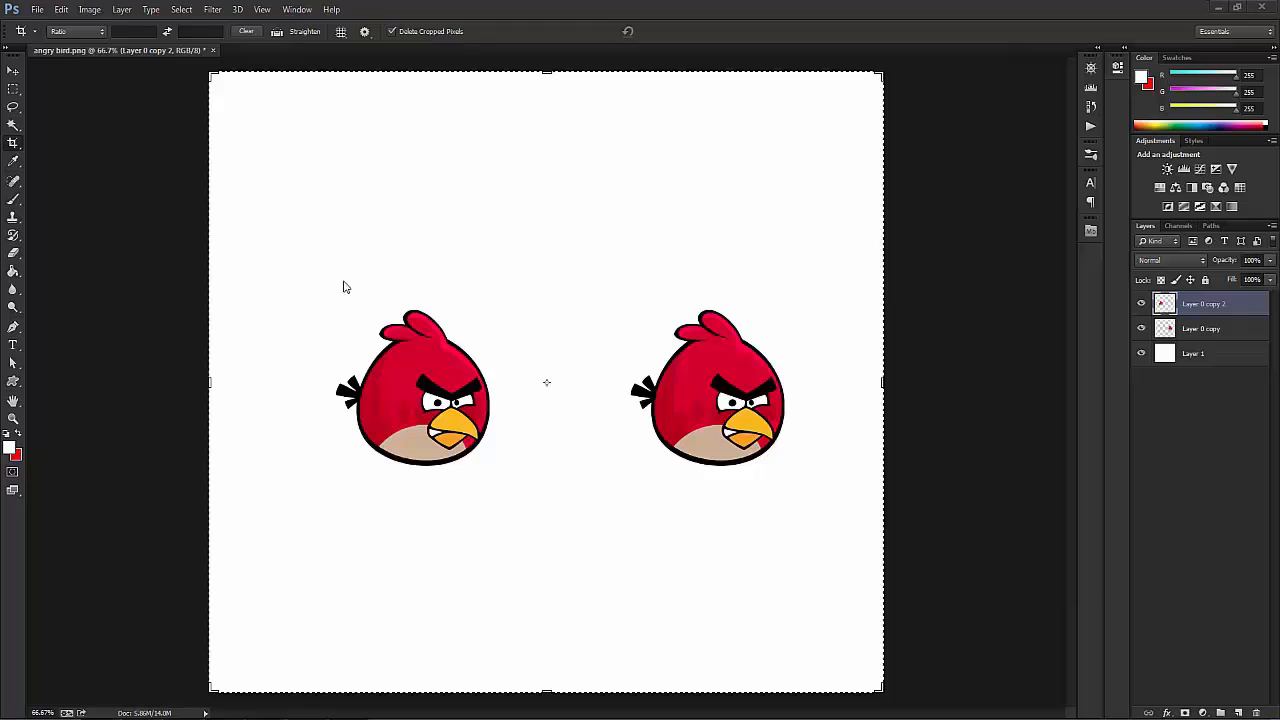
click(121, 9)
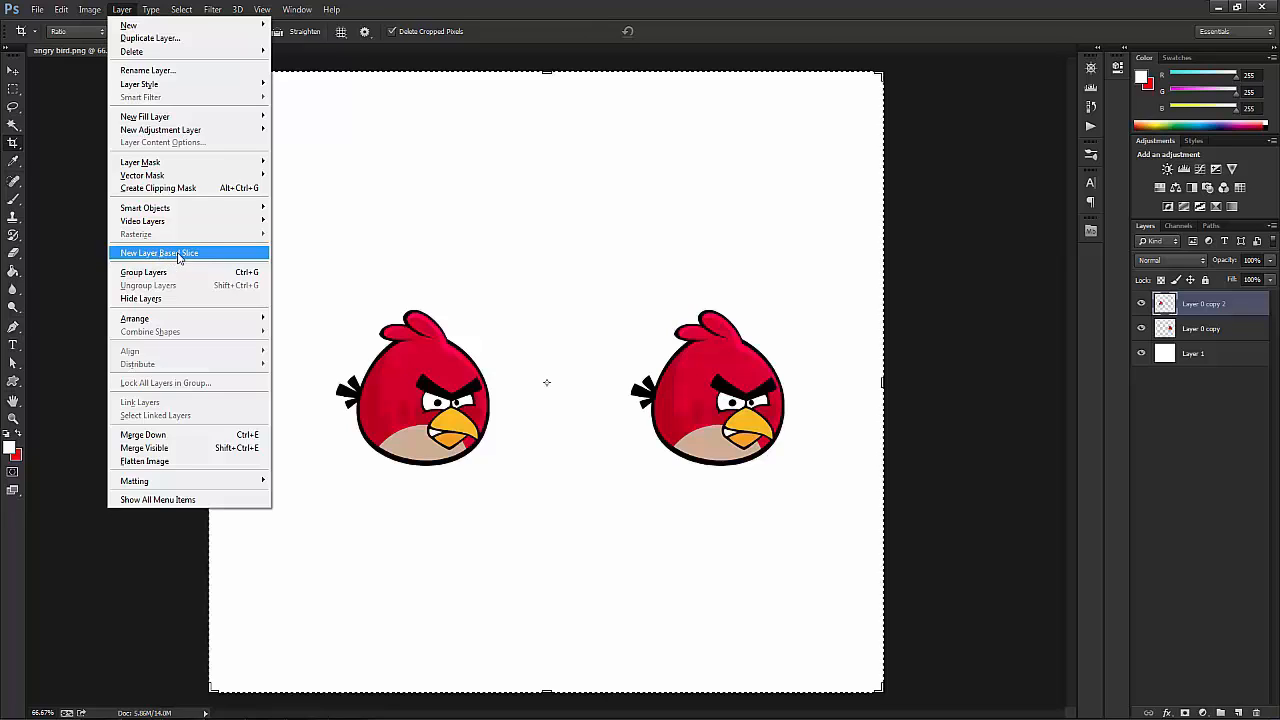
right_click(13, 143)
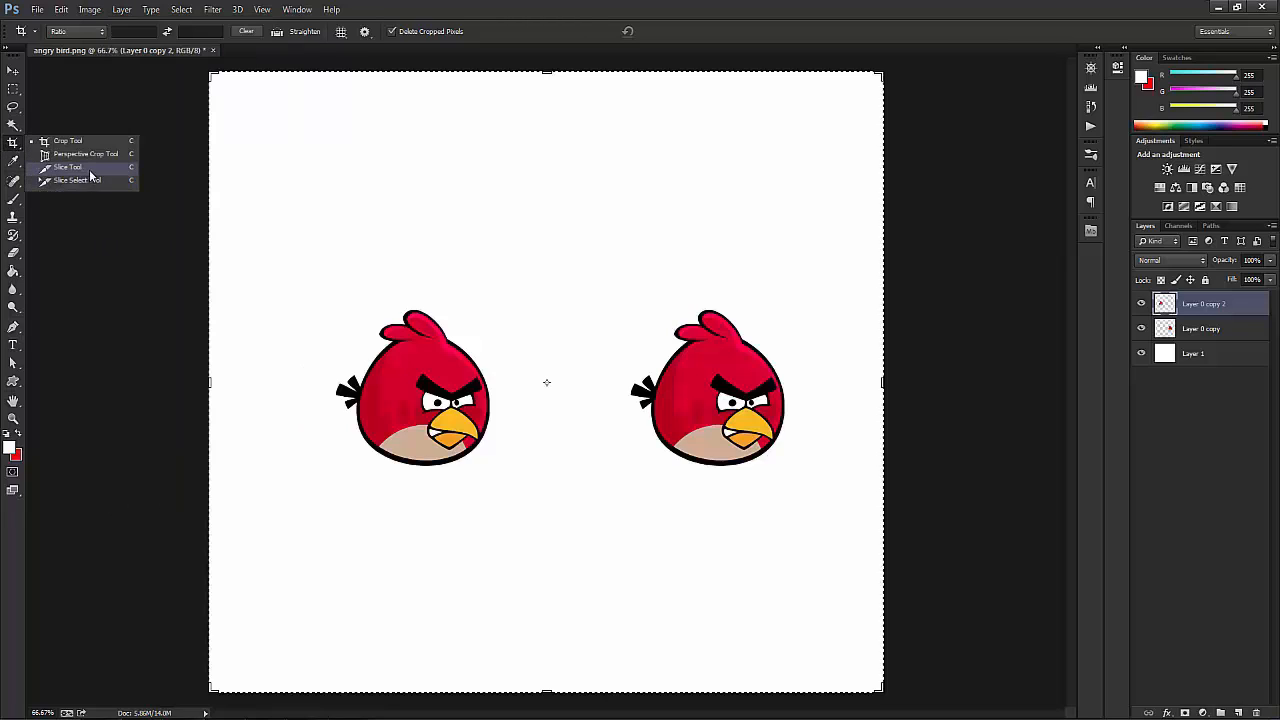
click(122, 9)
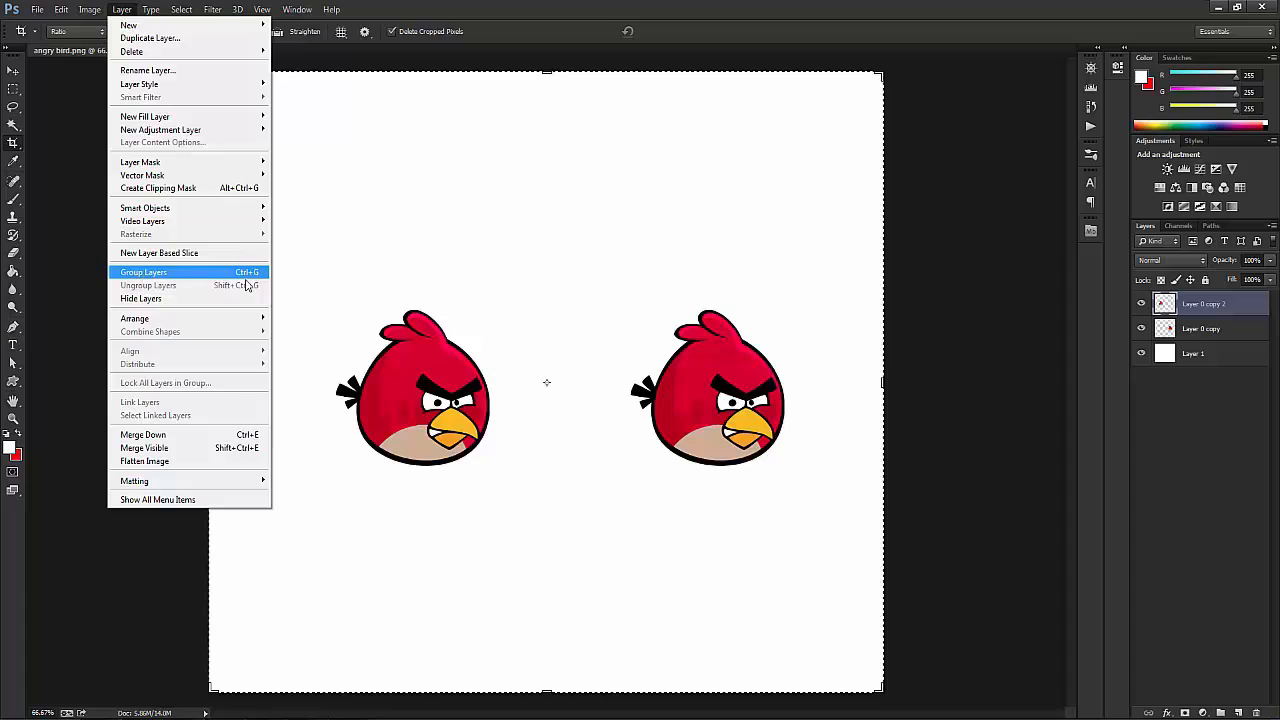
Step: Group Layer 0 copy 2 on its own and undo the grouping
click(1214, 331)
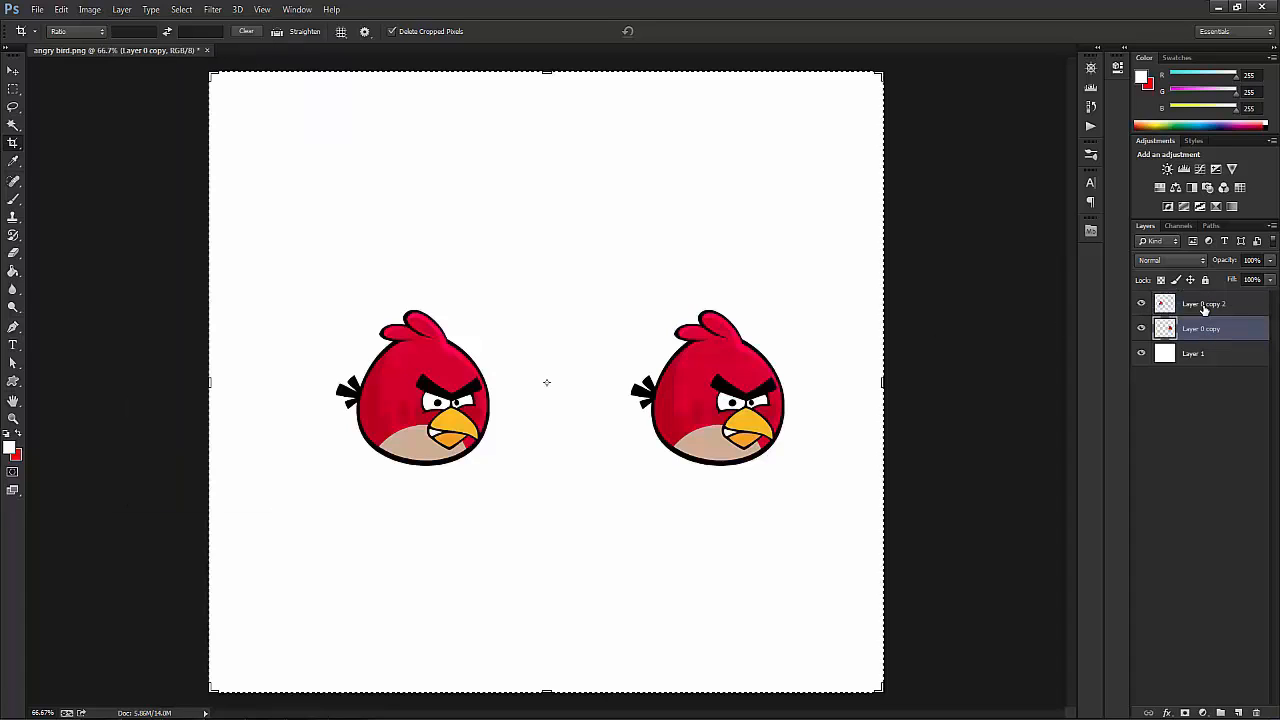
click(1204, 310)
key(ctrl+g)
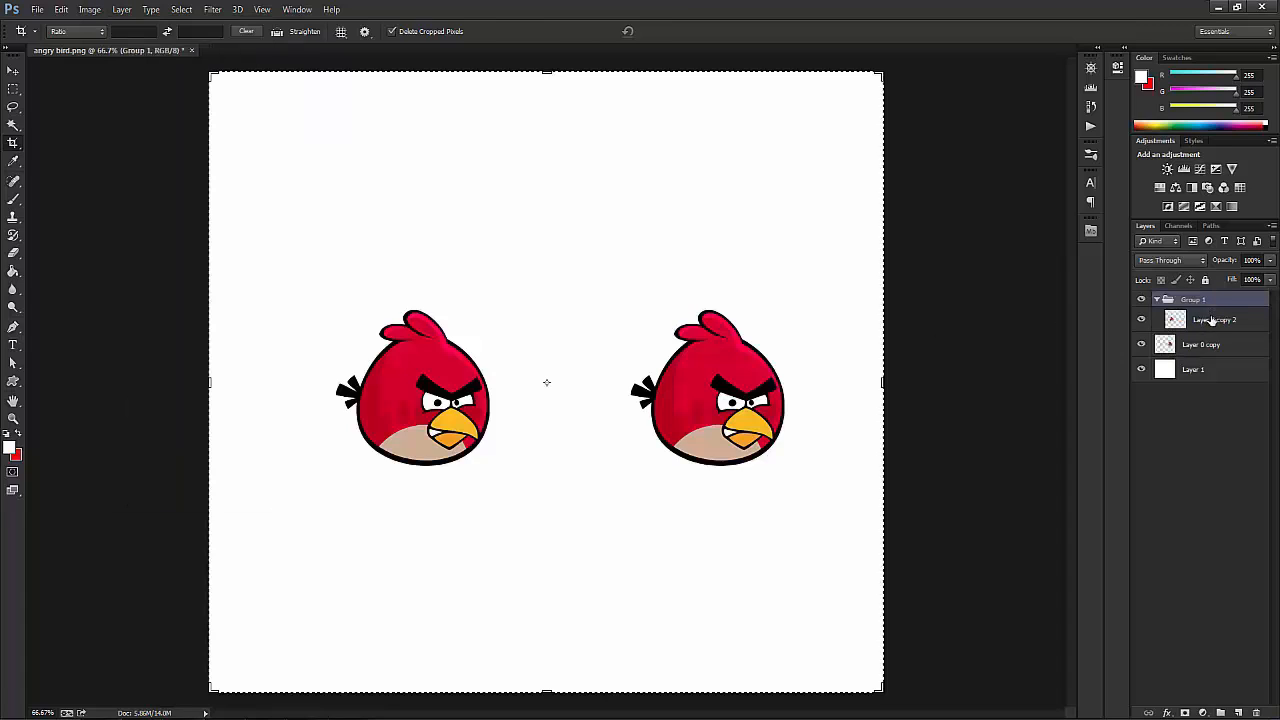
key(ctrl+z)
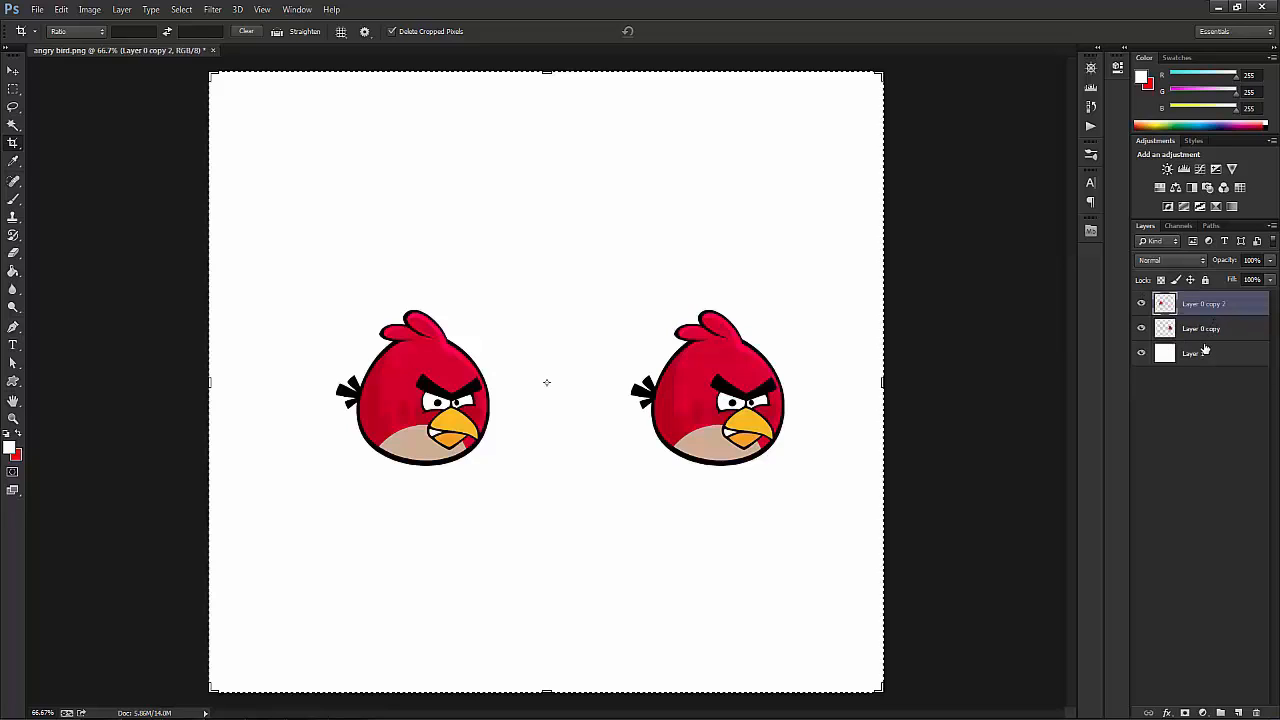
Step: Group Layer 0 copy 2, Layer 0 copy and Layer 1 and ungroup them, doing this twice
shift+click(1201, 354)
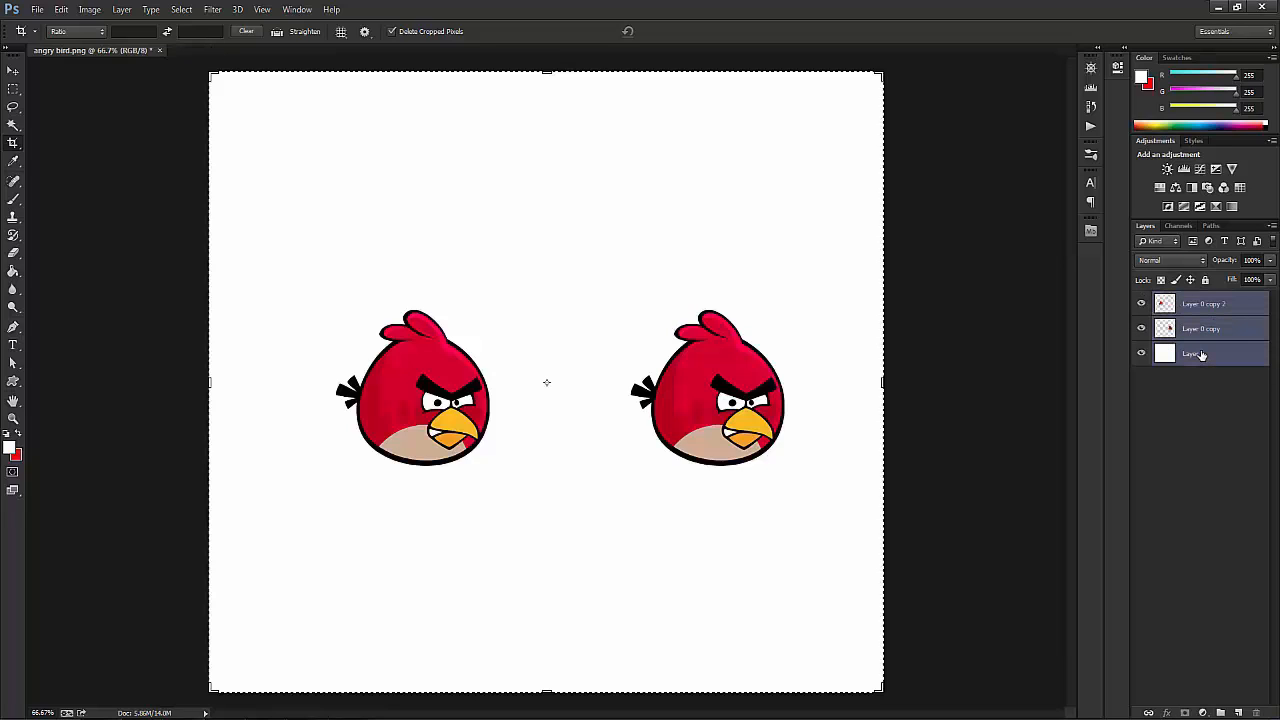
key(ctrl+g)
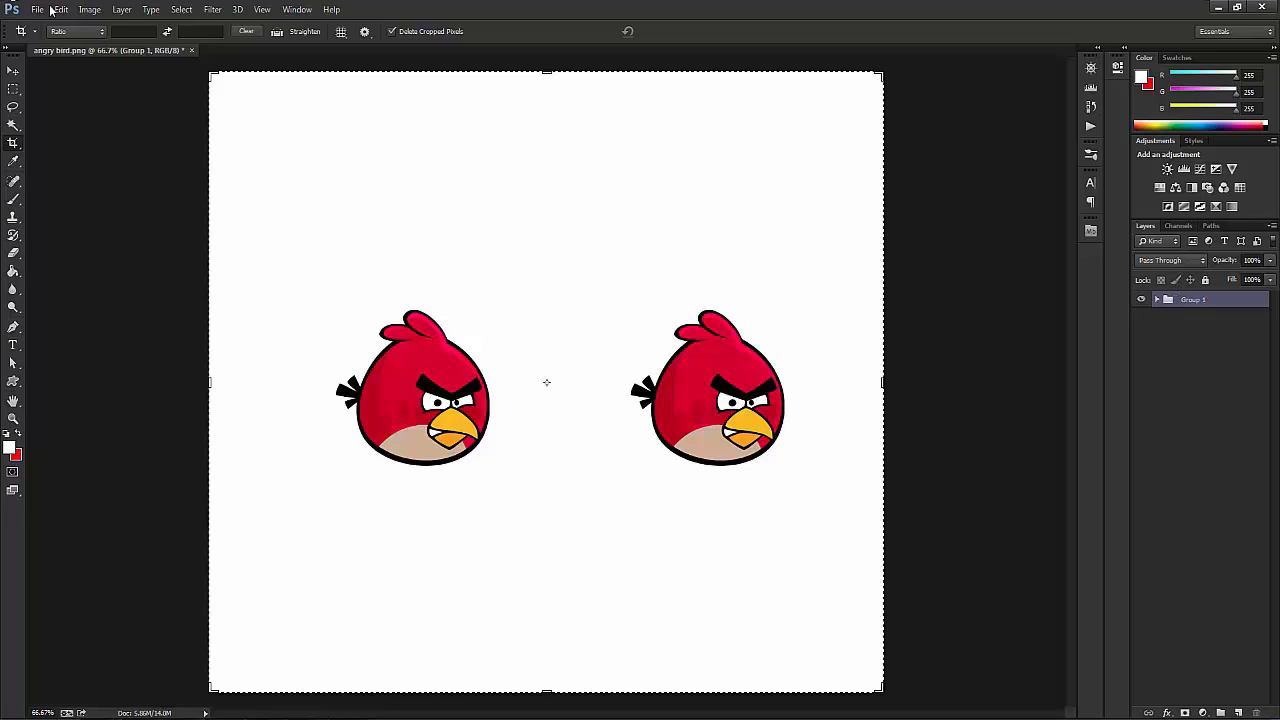
click(122, 10)
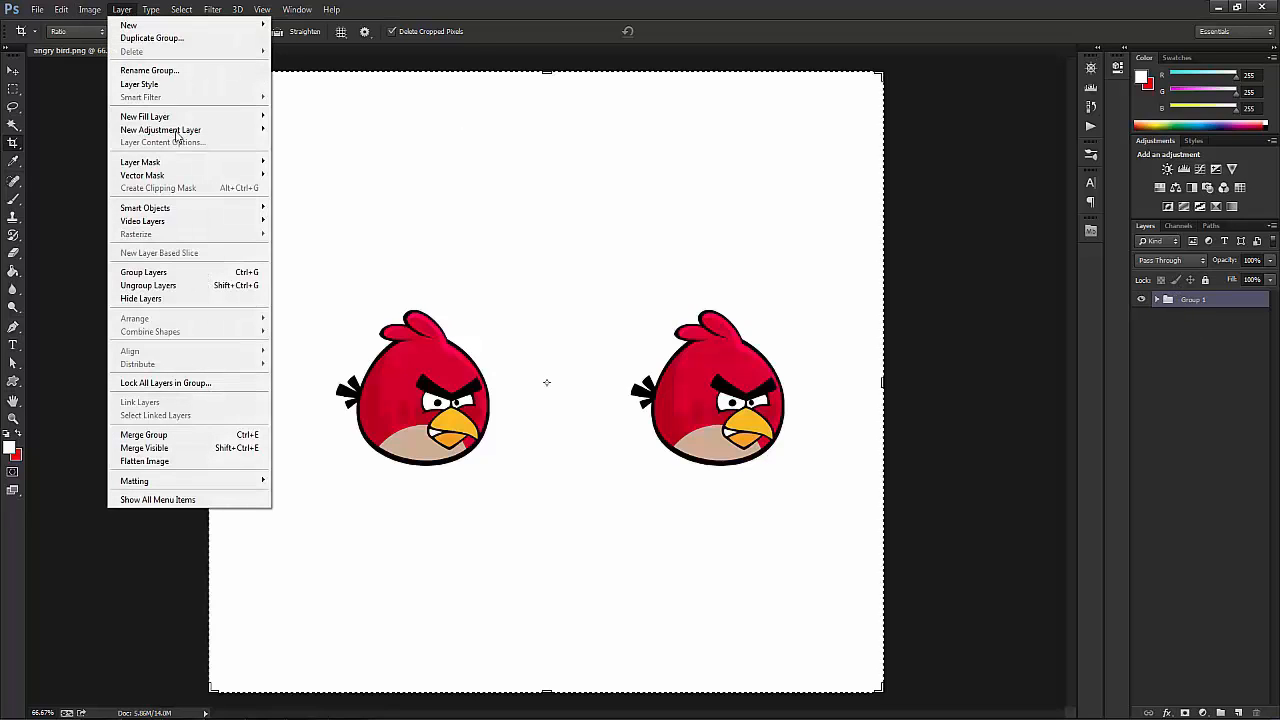
click(170, 288)
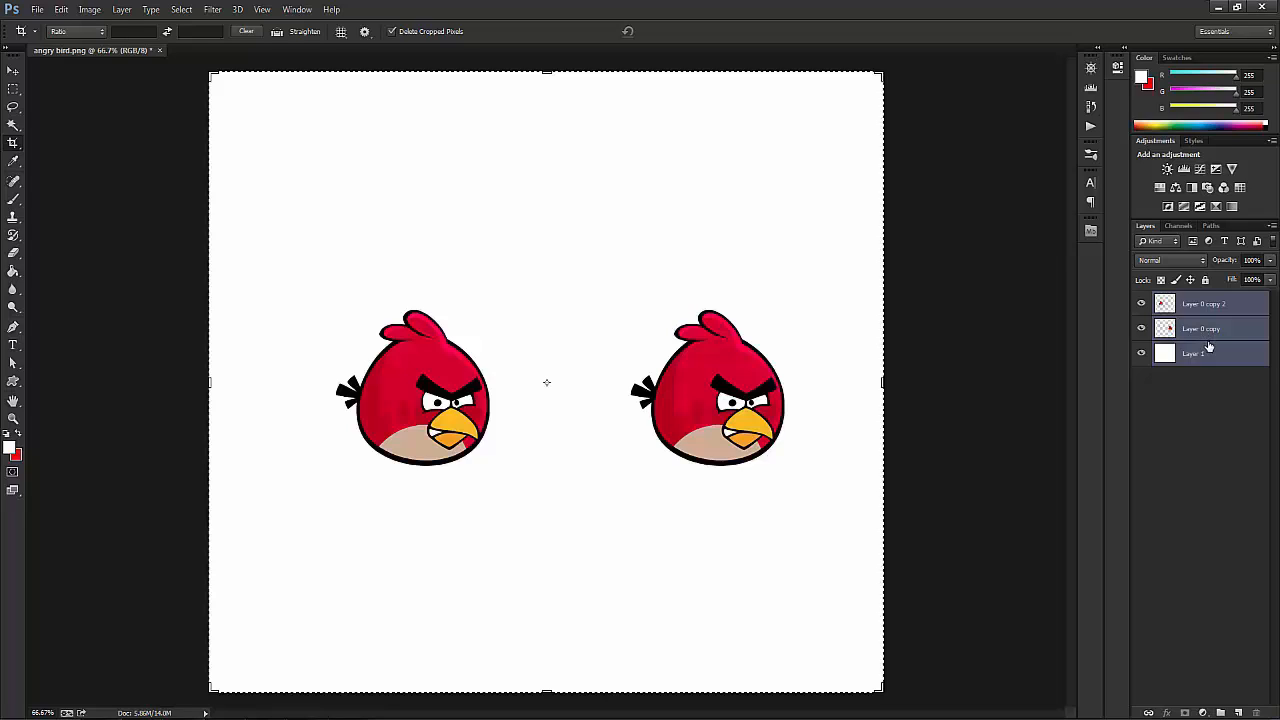
key(ctrl+g)
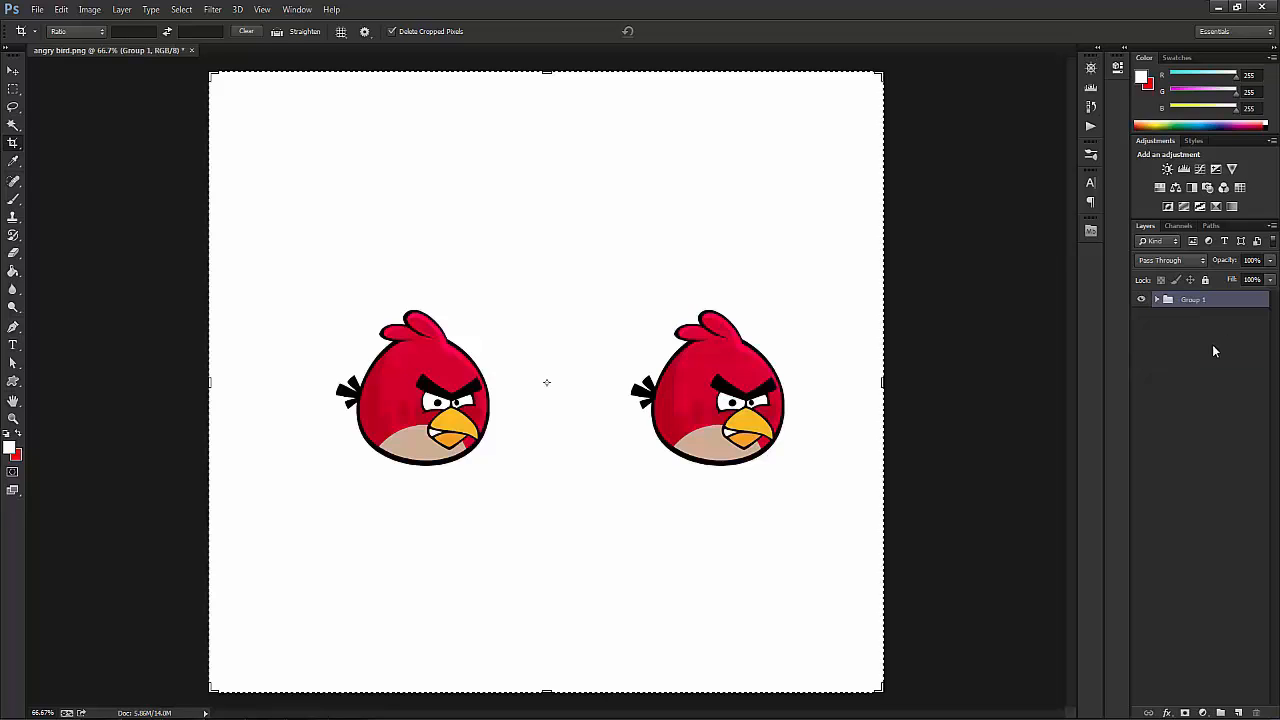
key(ctrl+shift+g)
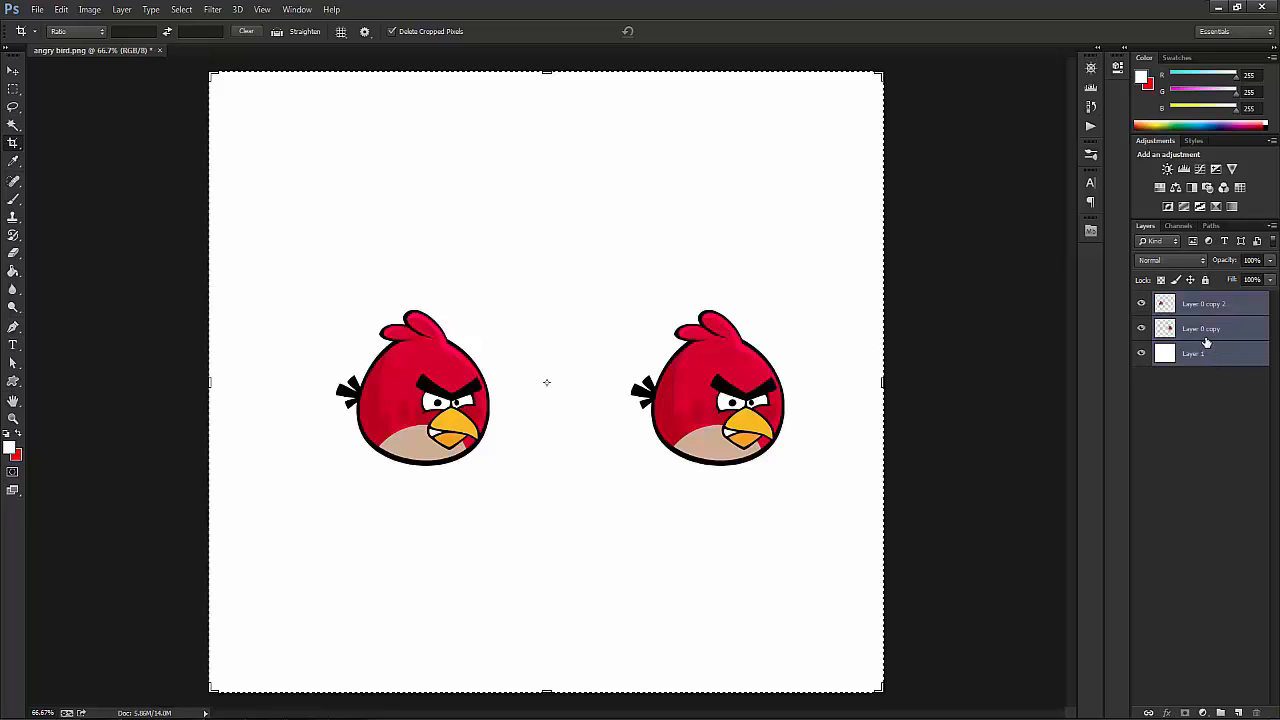
Step: Hide all three selected layers with Hide Layers and make each one visible again individually
click(121, 9)
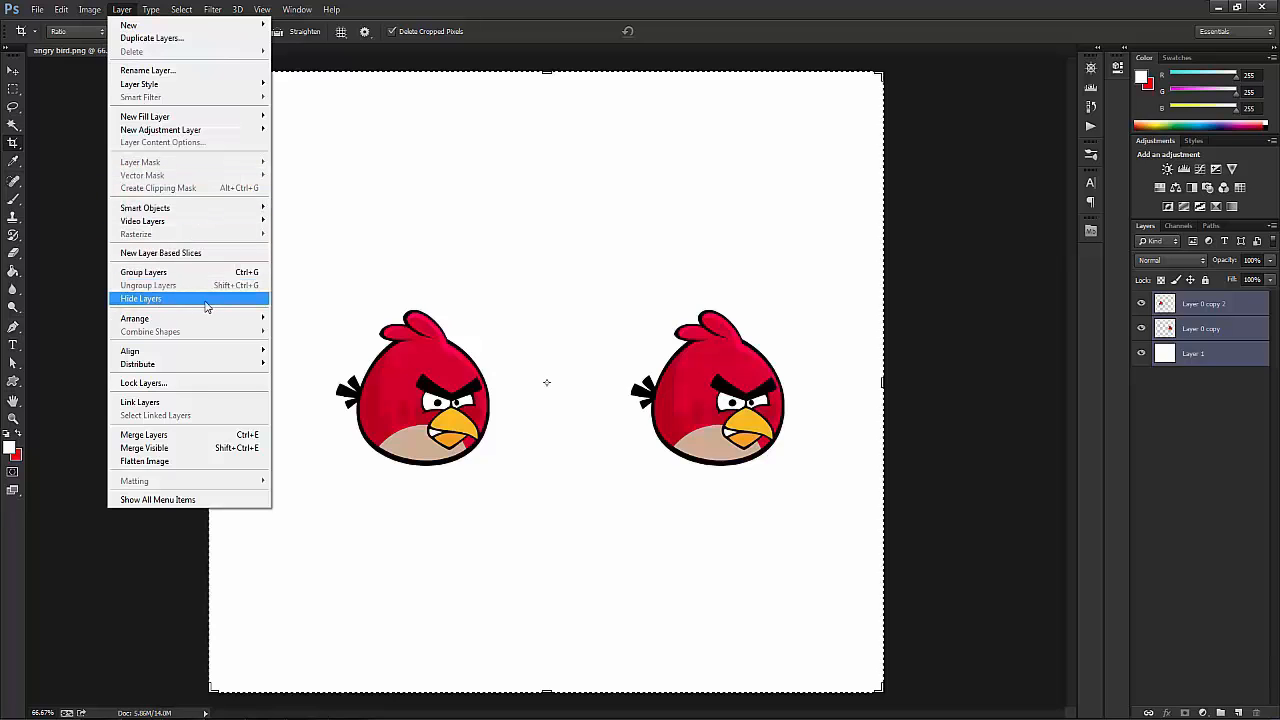
click(166, 300)
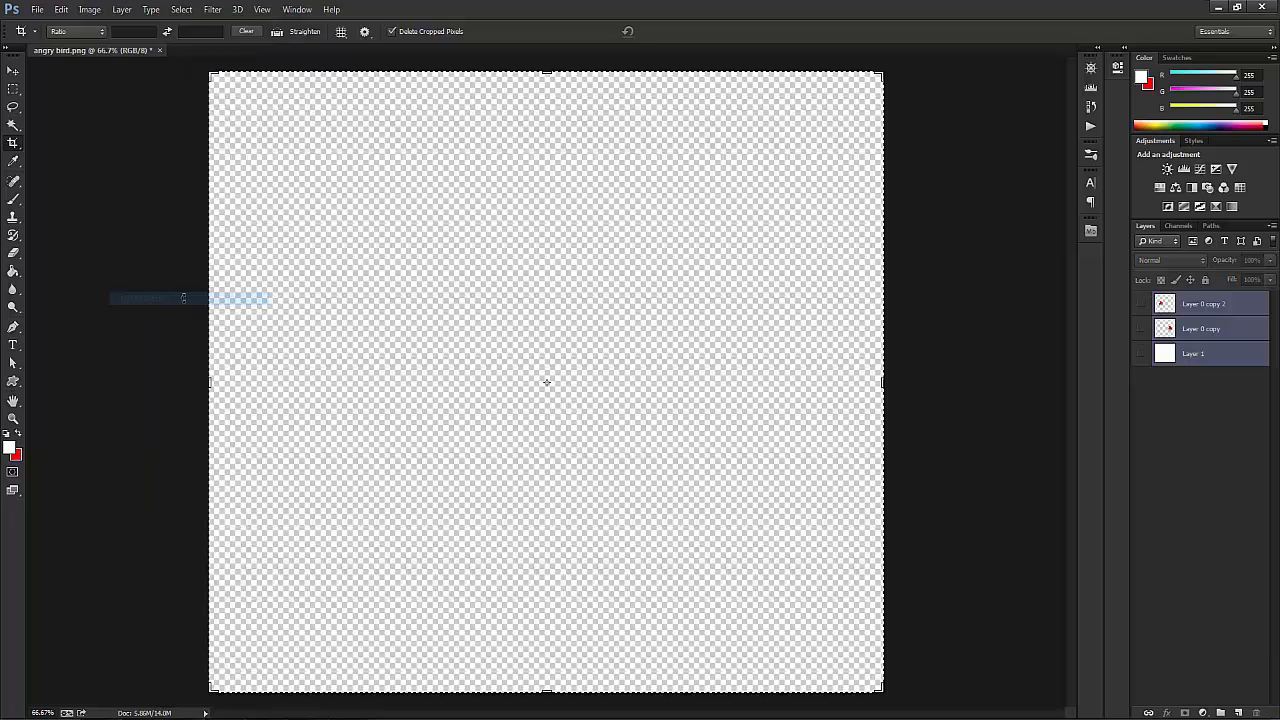
click(1143, 354)
click(1141, 329)
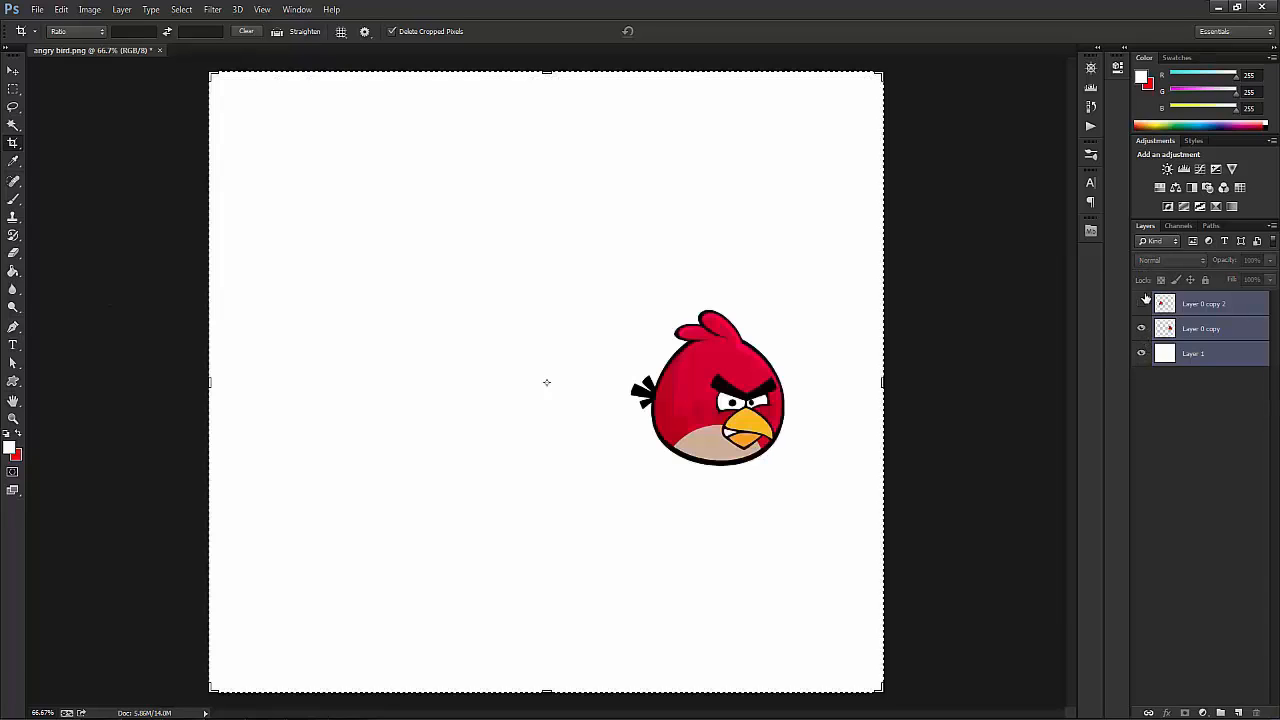
click(1141, 305)
Step: Hide Layer 0 copy 2, Layer 0 copy and Layer 1 one by one and make each visible again
click(1141, 305)
click(1141, 329)
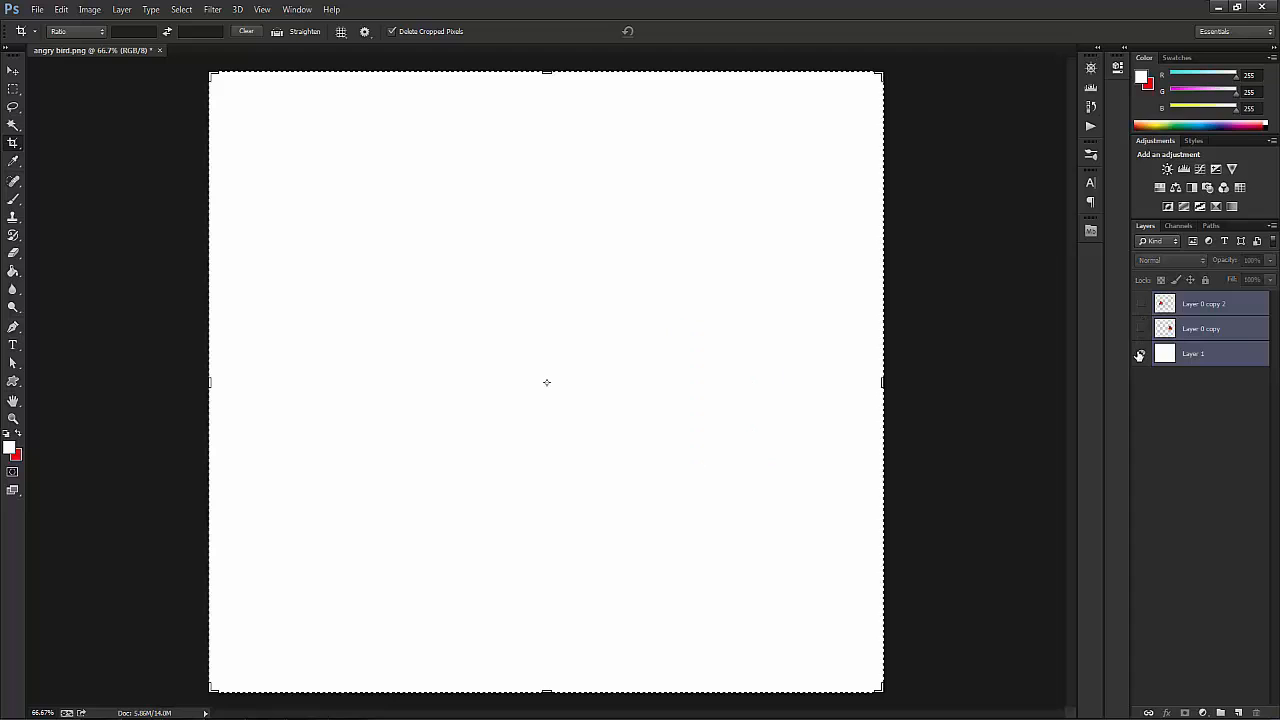
click(1141, 354)
click(1141, 354)
click(1141, 329)
click(1141, 305)
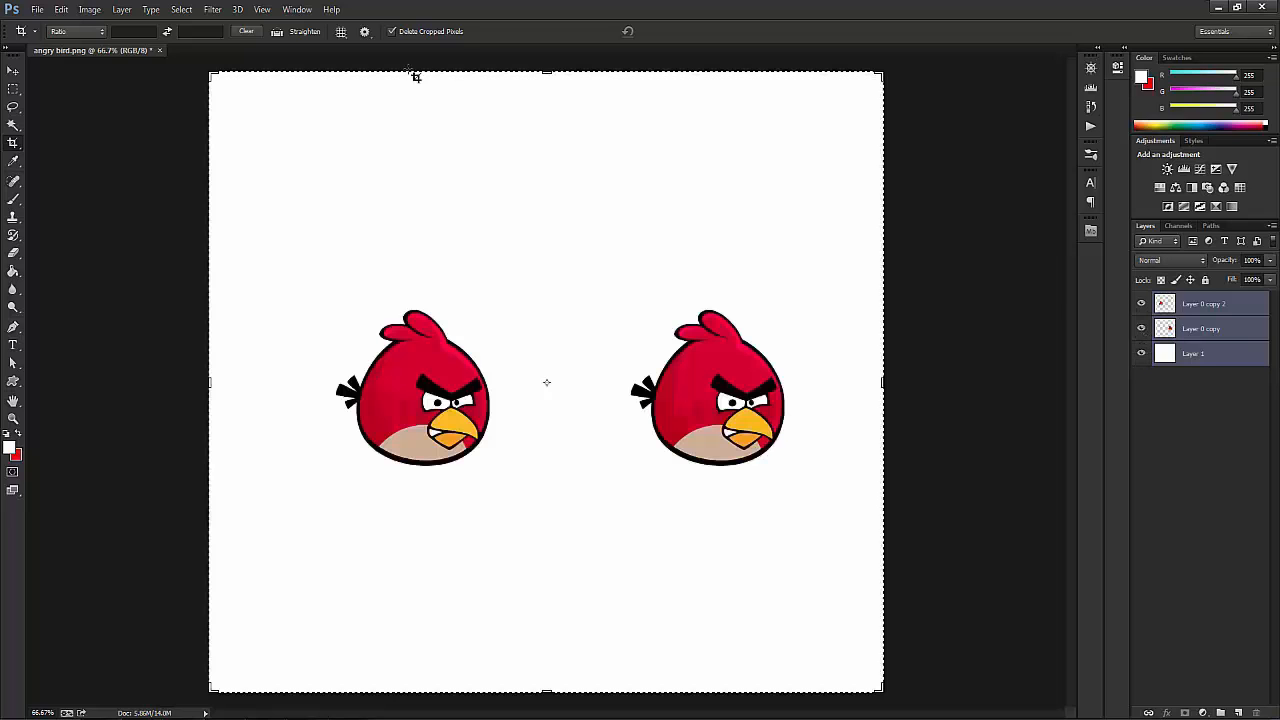
Step: Send Layer 0 copy 2 backward one level with Arrange and move it back to the top of the layer stack
click(1218, 306)
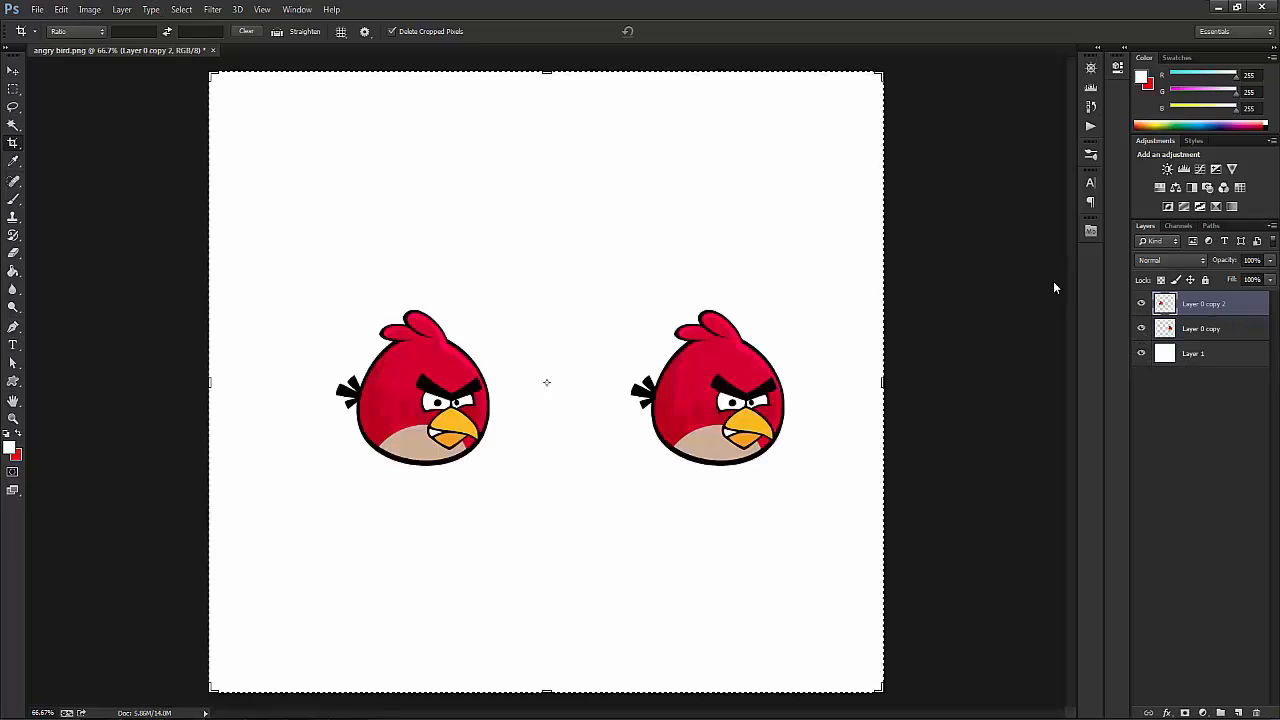
click(122, 10)
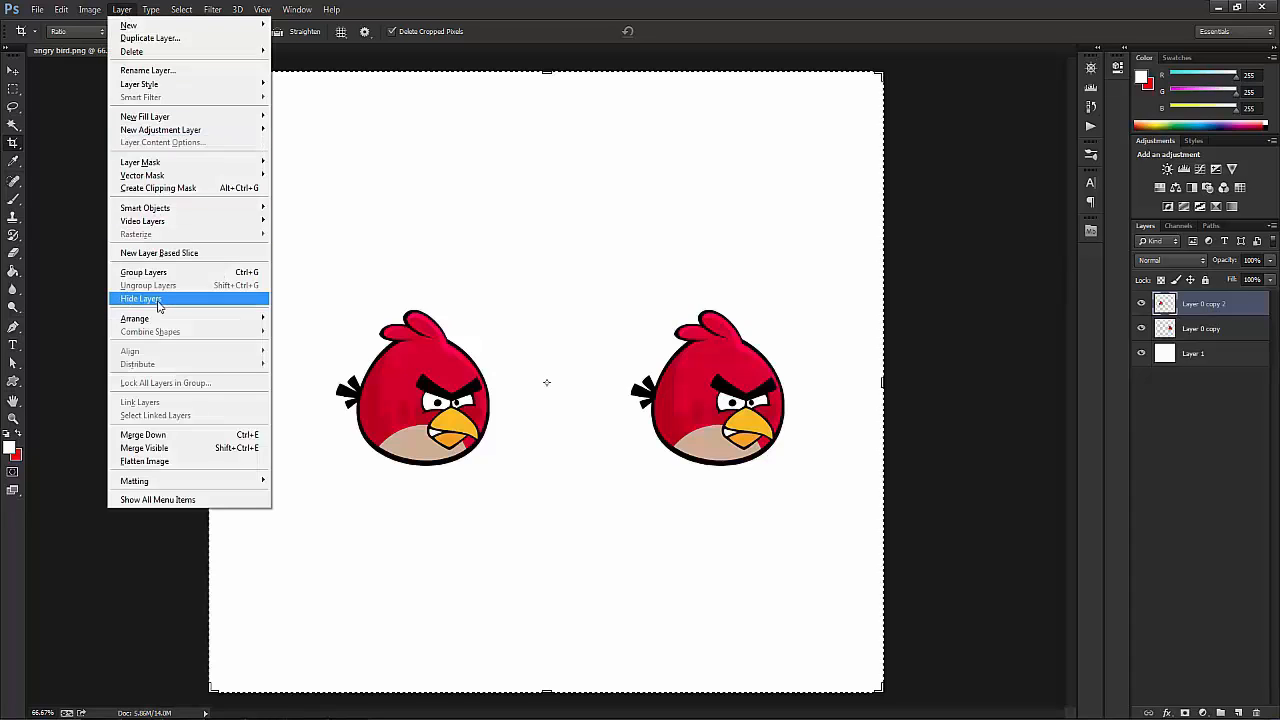
mouse_move(150, 320)
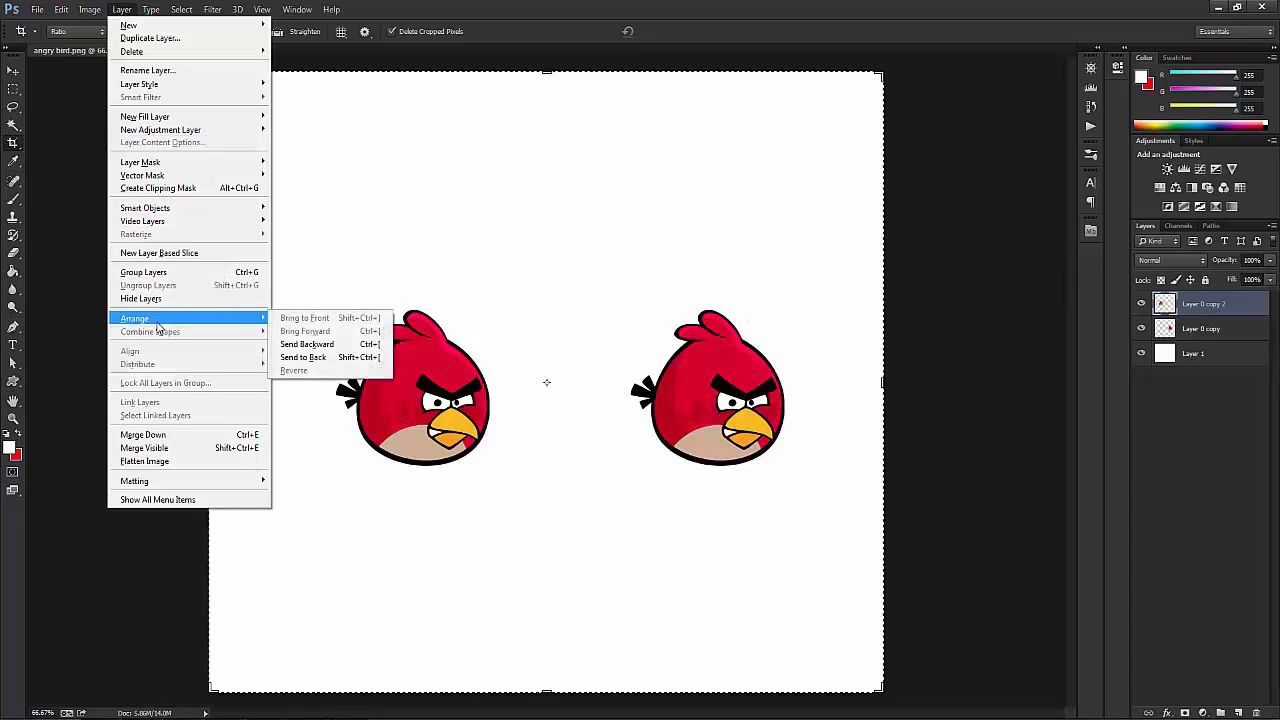
click(348, 347)
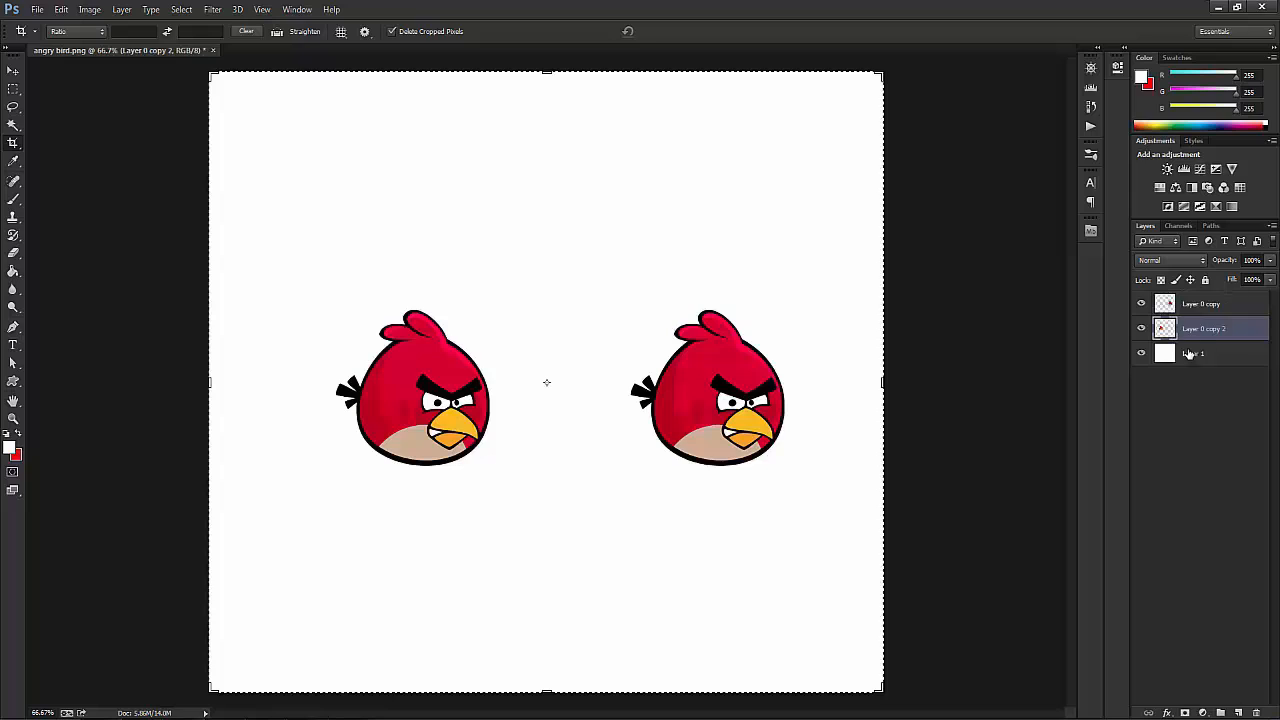
shift+click(1200, 305)
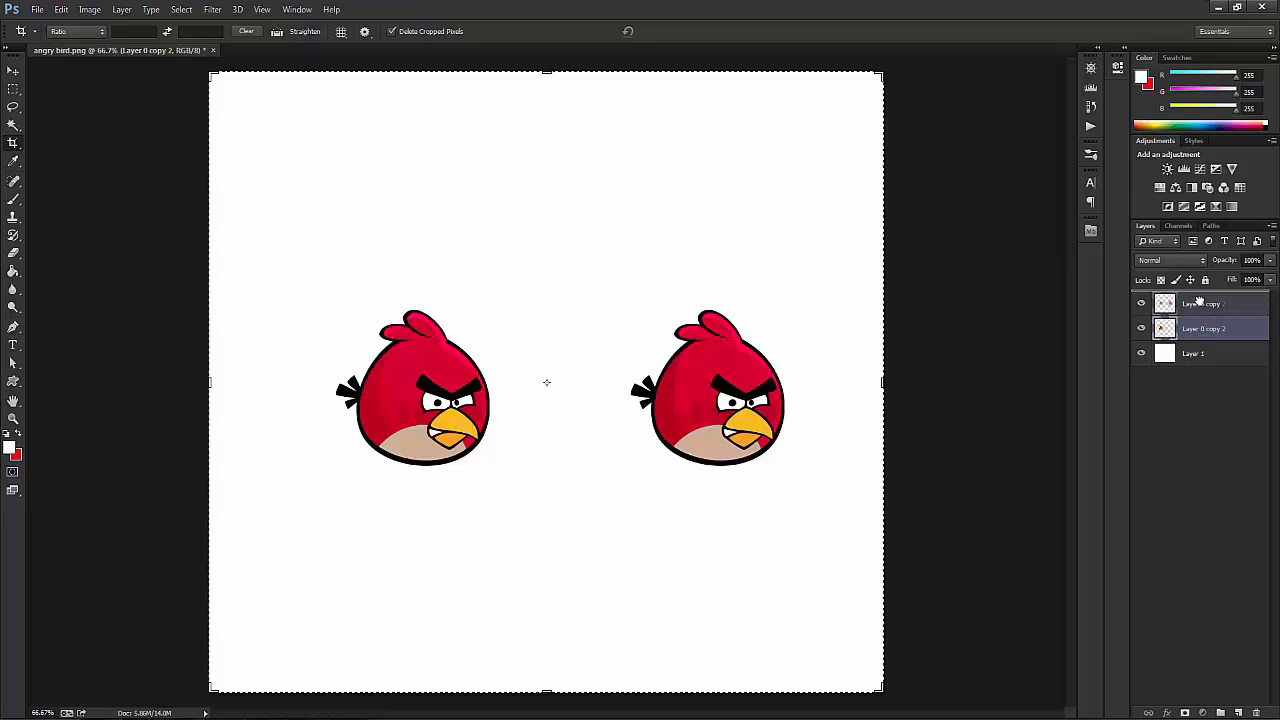
drag(1200, 303, 1200, 305)
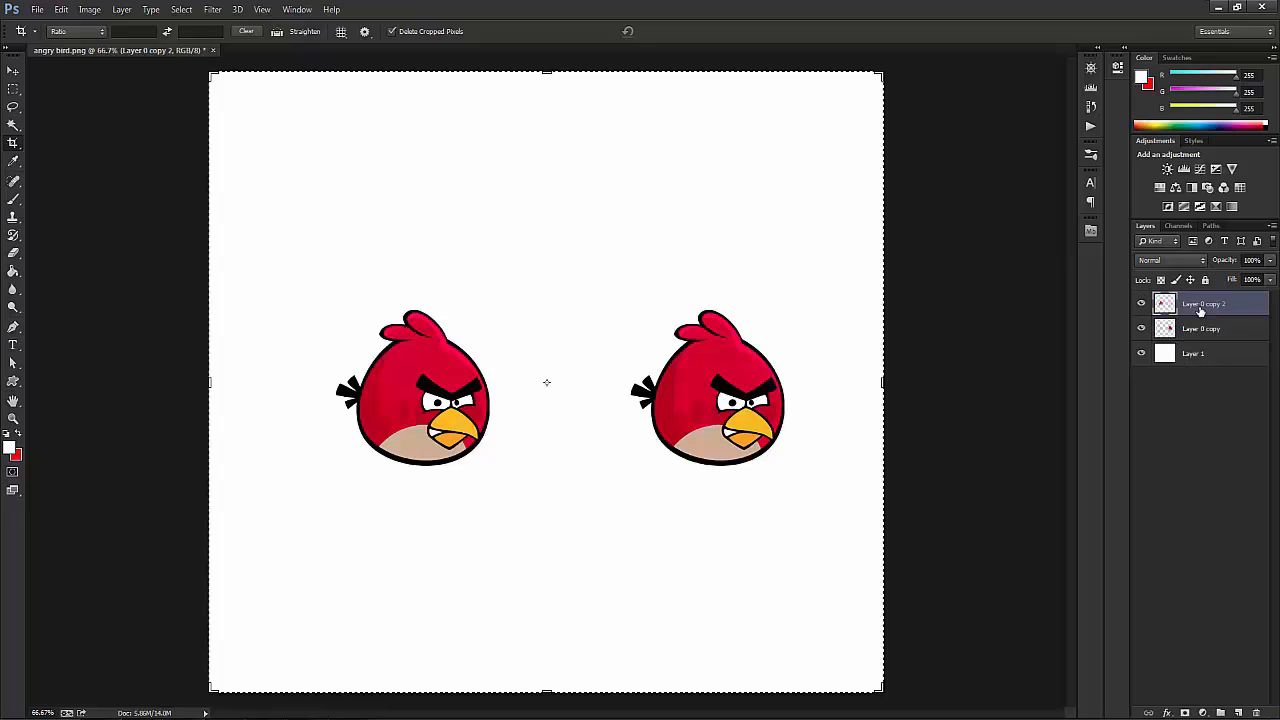
Step: Select Layer 0 copy and Layer 0 copy 2 together and align their top edges
click(124, 10)
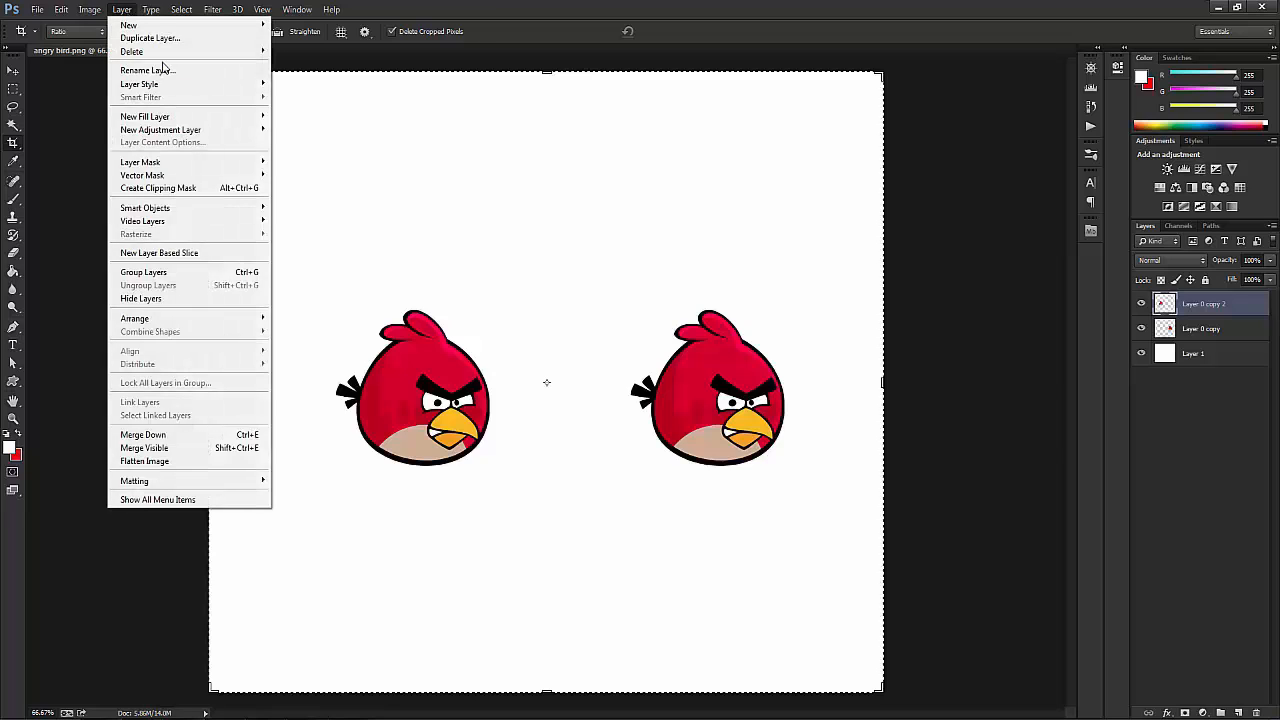
click(1224, 340)
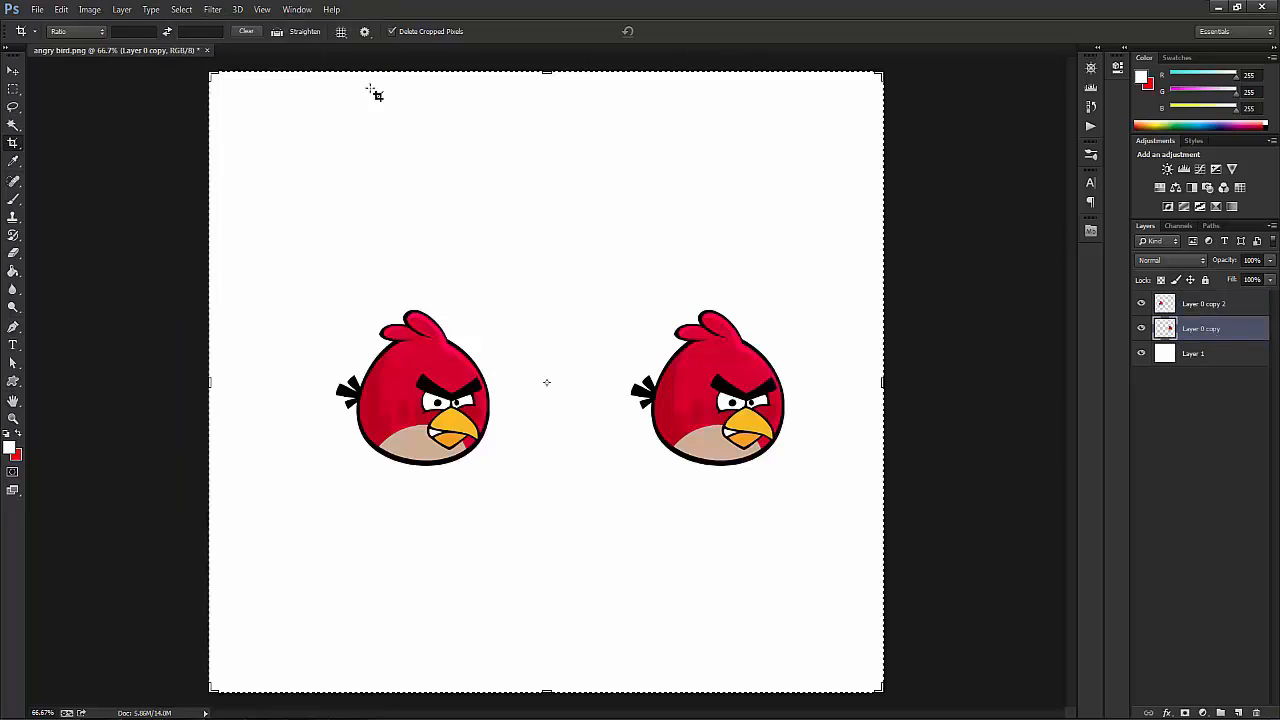
shift+click(1215, 305)
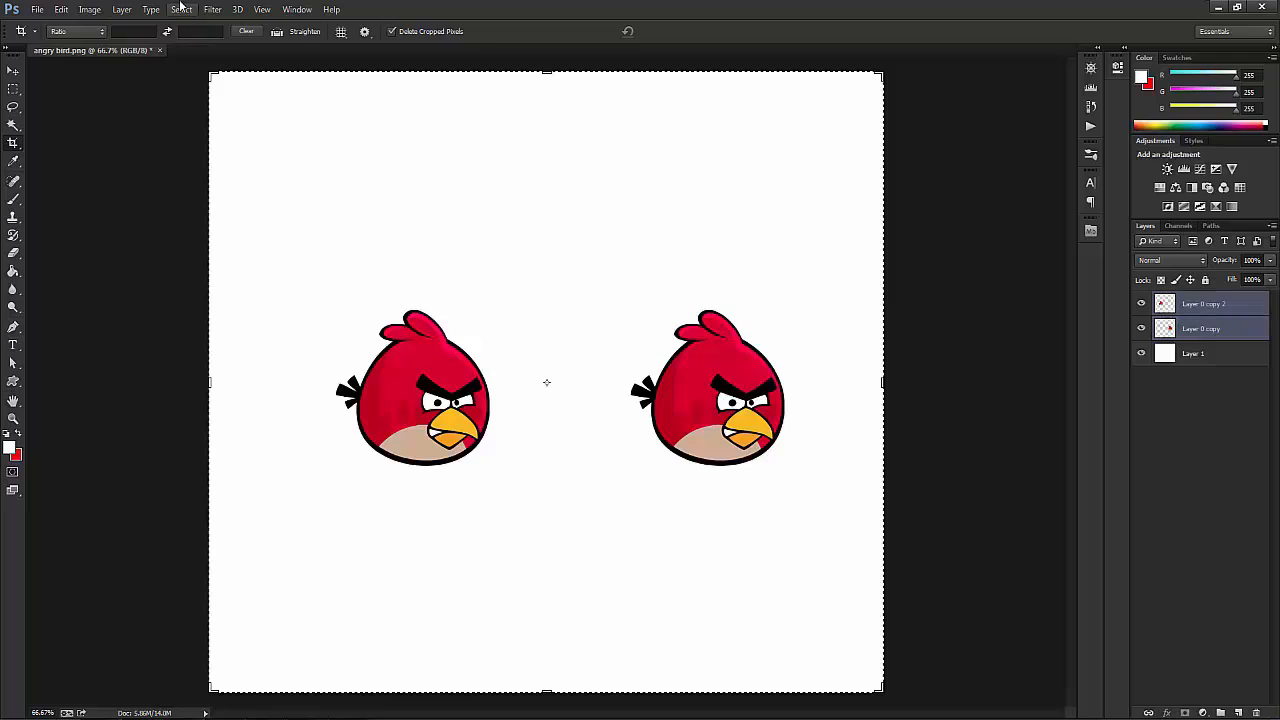
click(122, 9)
mouse_move(177, 353)
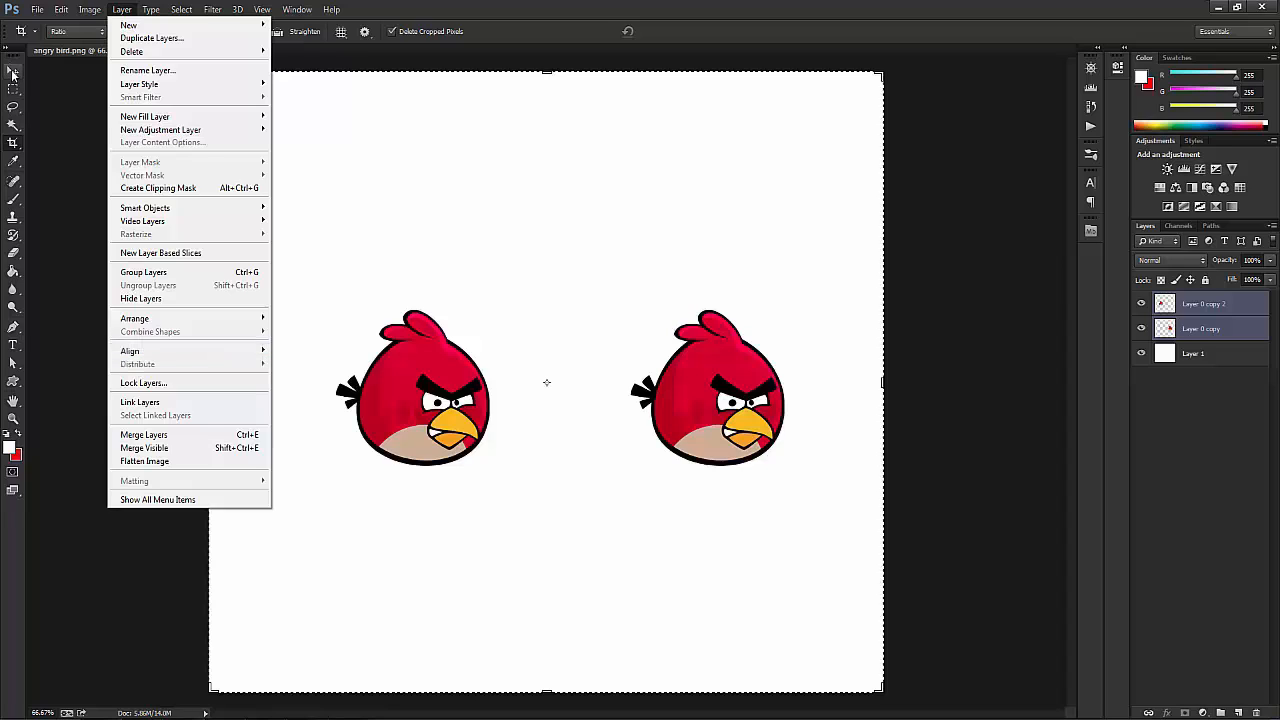
mouse_move(250, 354)
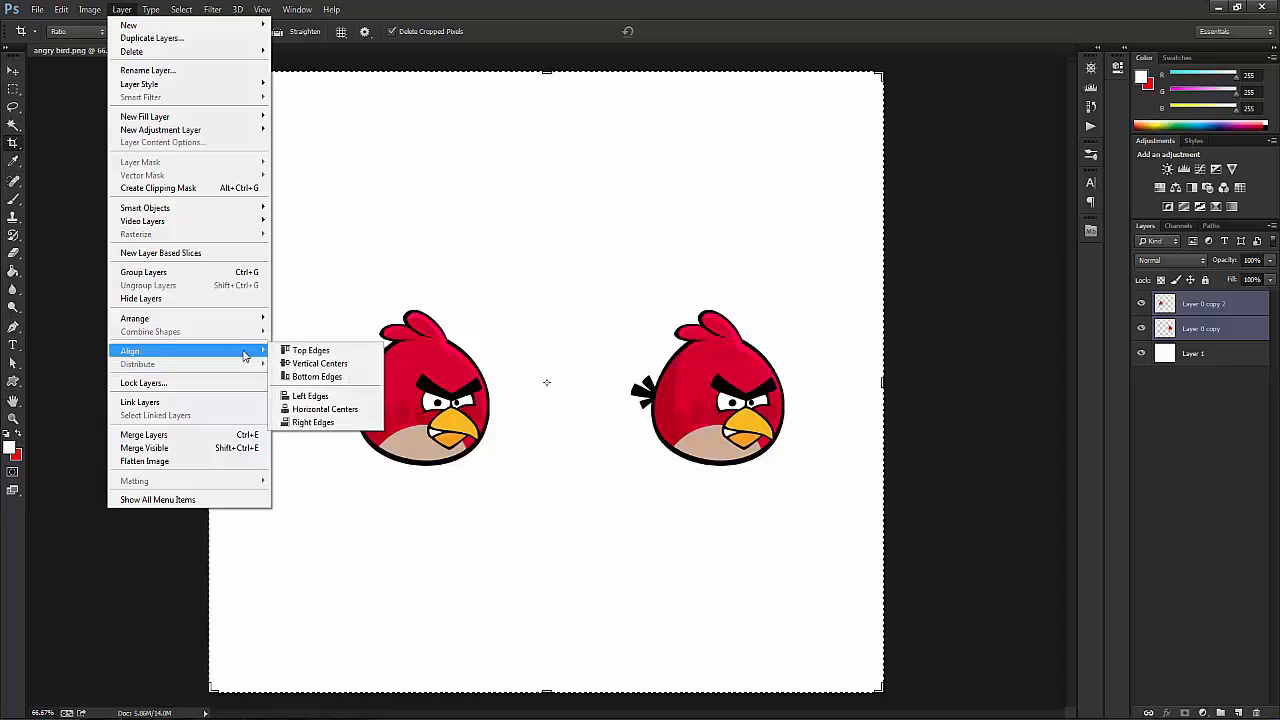
click(324, 352)
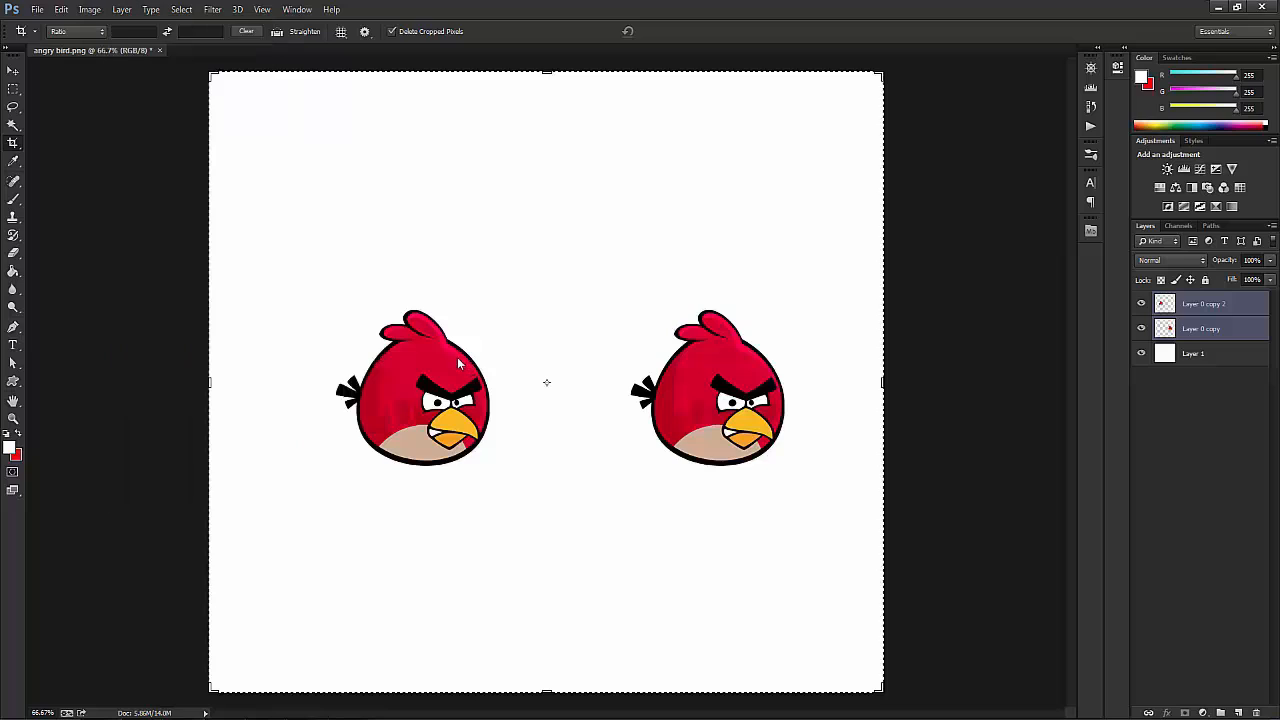
Step: Move the Layer 0 copy 2 bird to the canvas's upper-left area and the Layer 0 copy bird slightly down and left
click(13, 71)
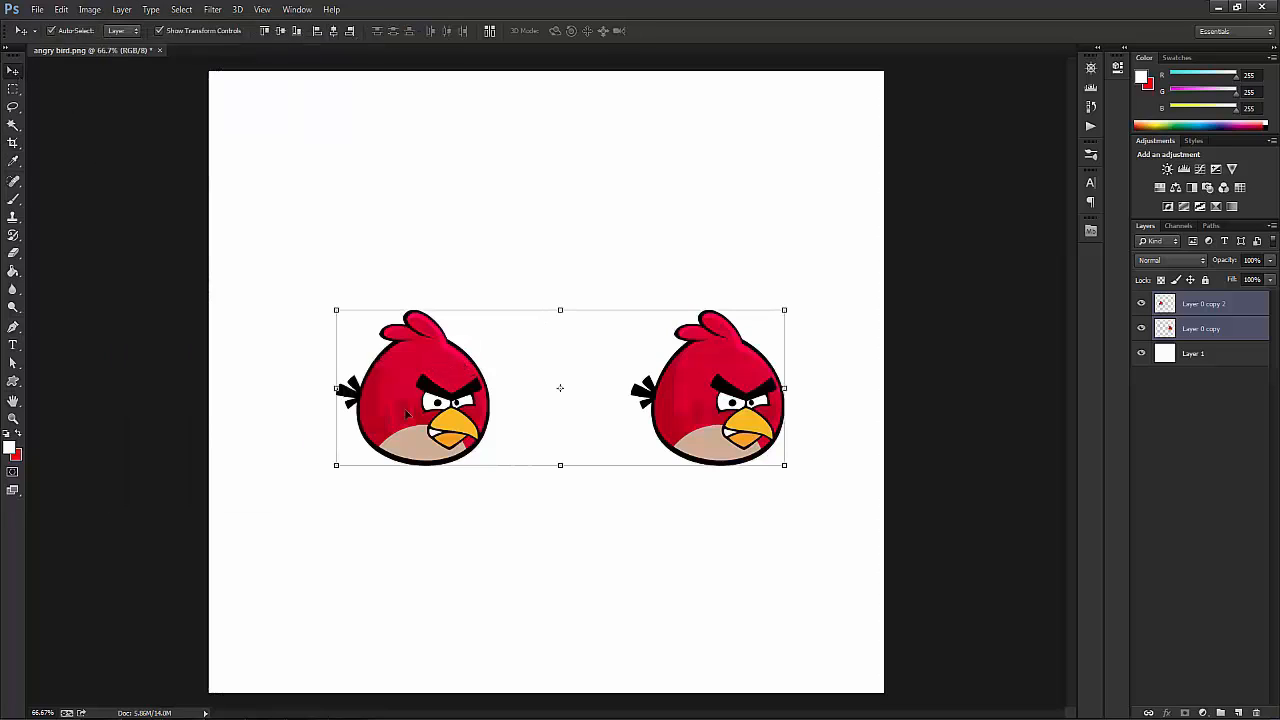
click(1206, 306)
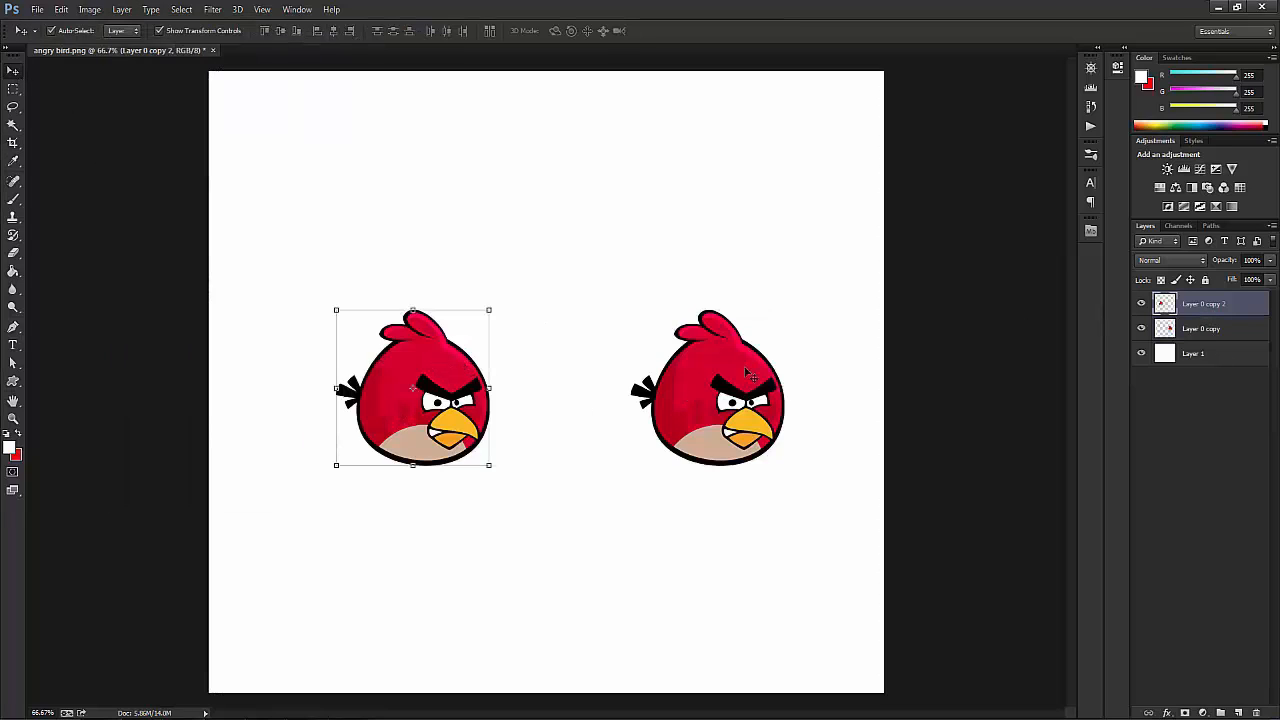
drag(413, 298, 334, 121)
click(707, 398)
drag(707, 398, 678, 440)
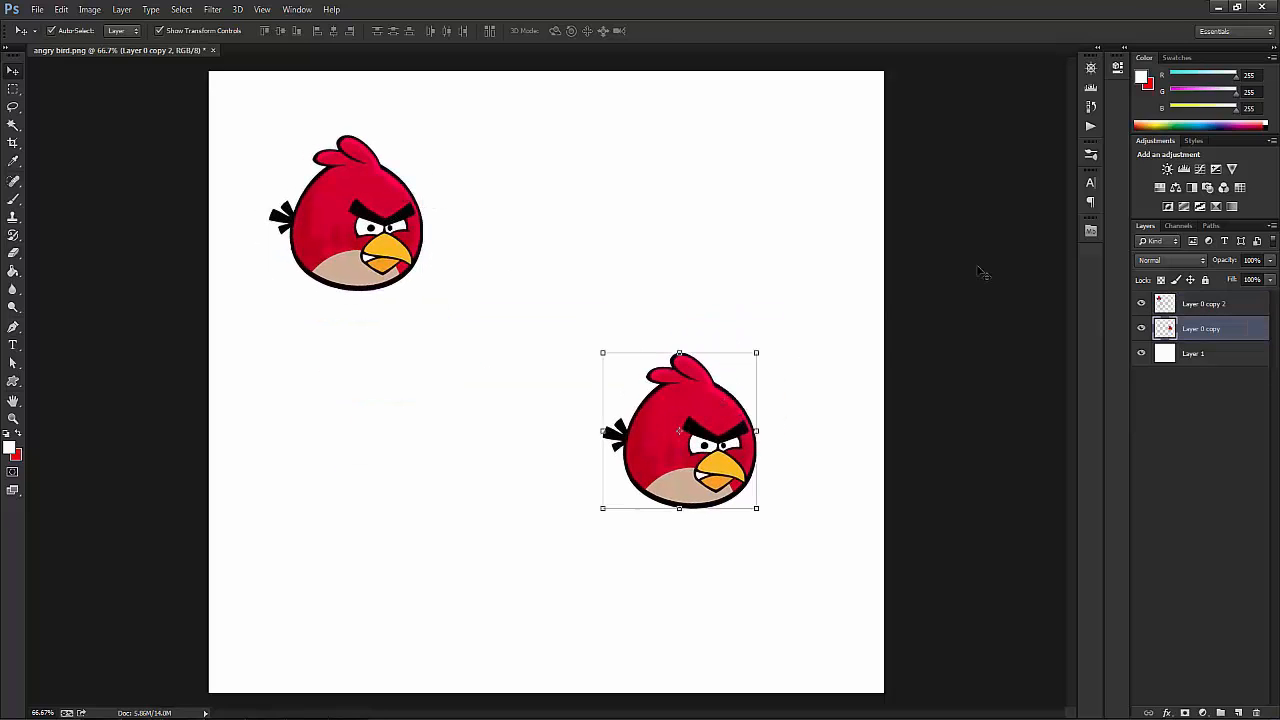
Step: Select both bird layers and Layer 1, align their top edges, and undo the alignment
drag(905, 112, 283, 507)
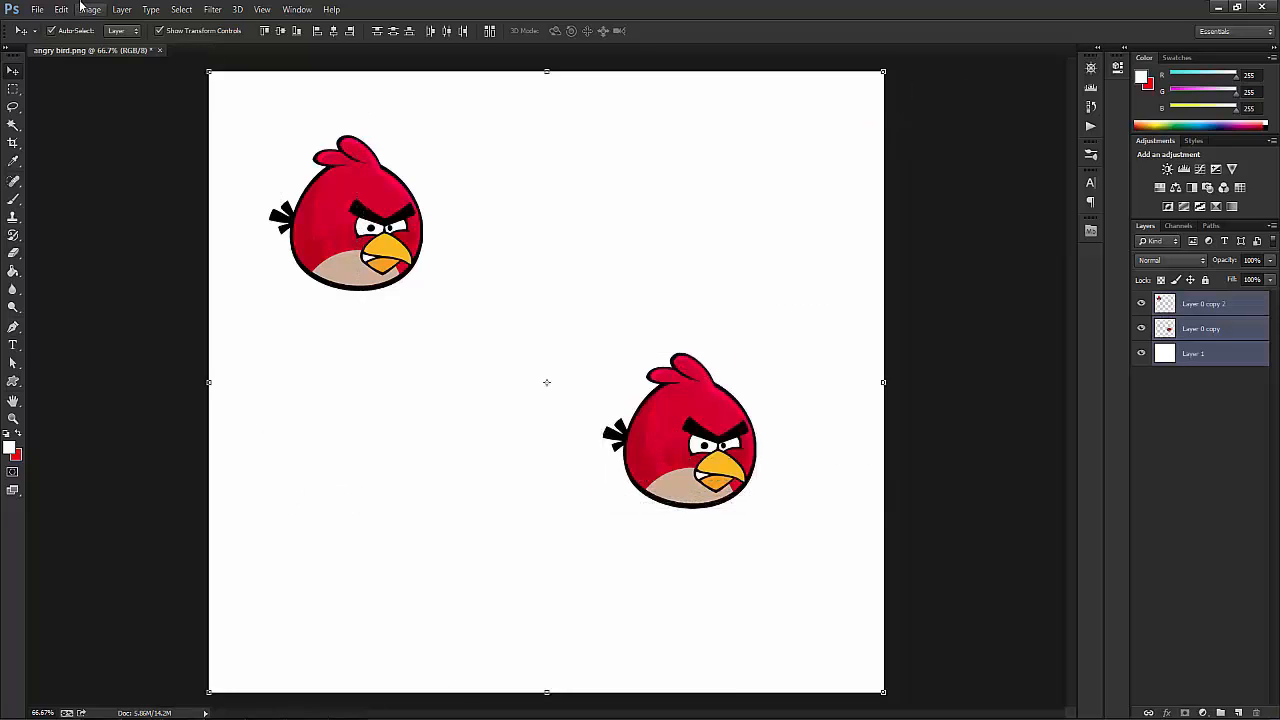
click(121, 9)
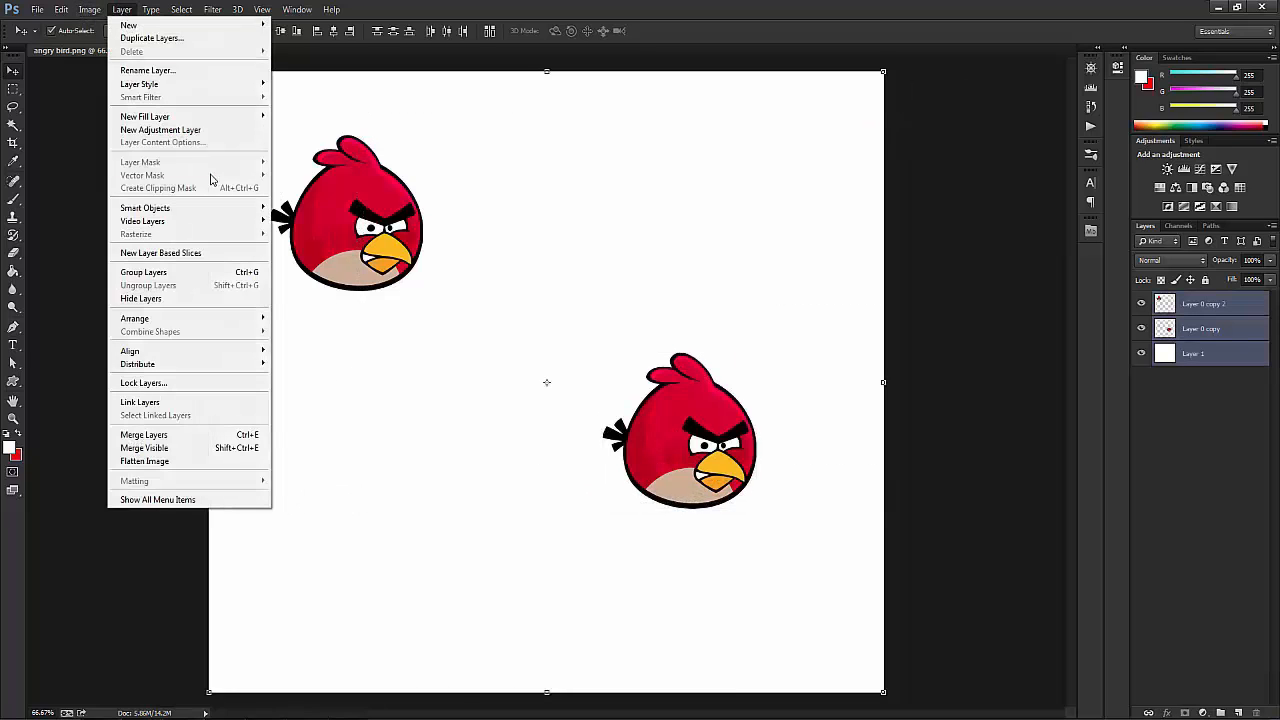
mouse_move(212, 351)
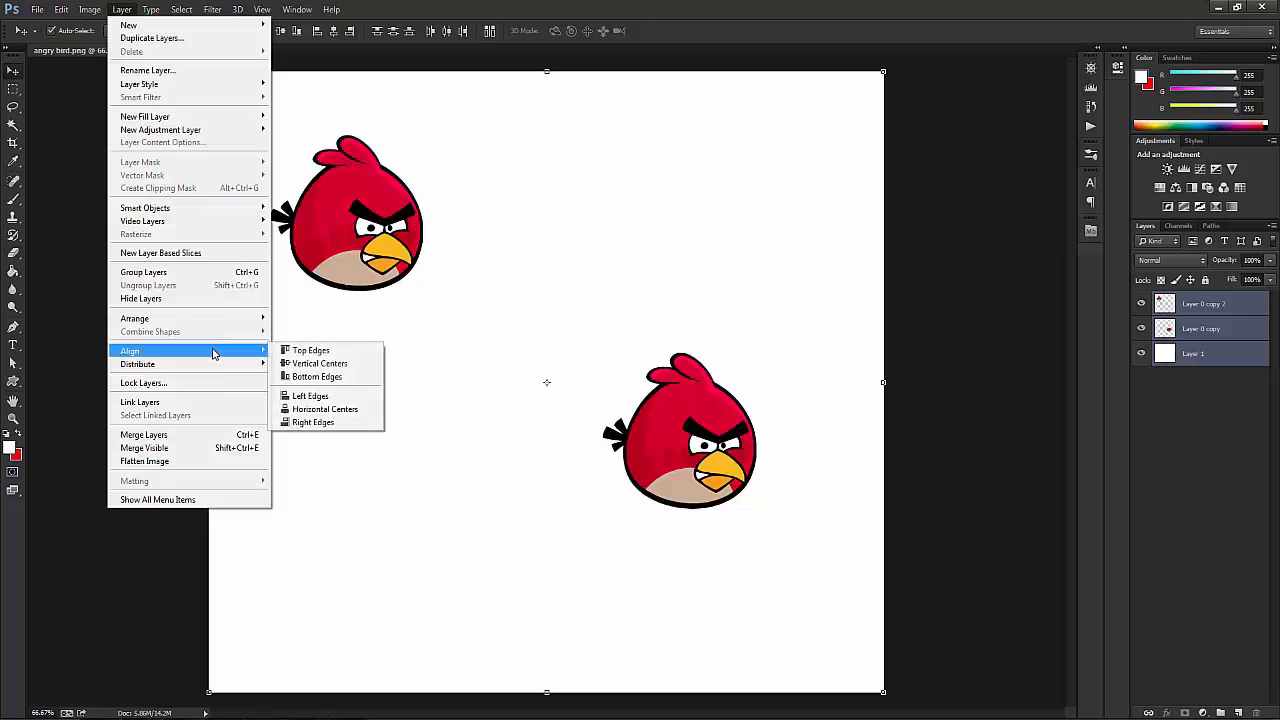
click(312, 355)
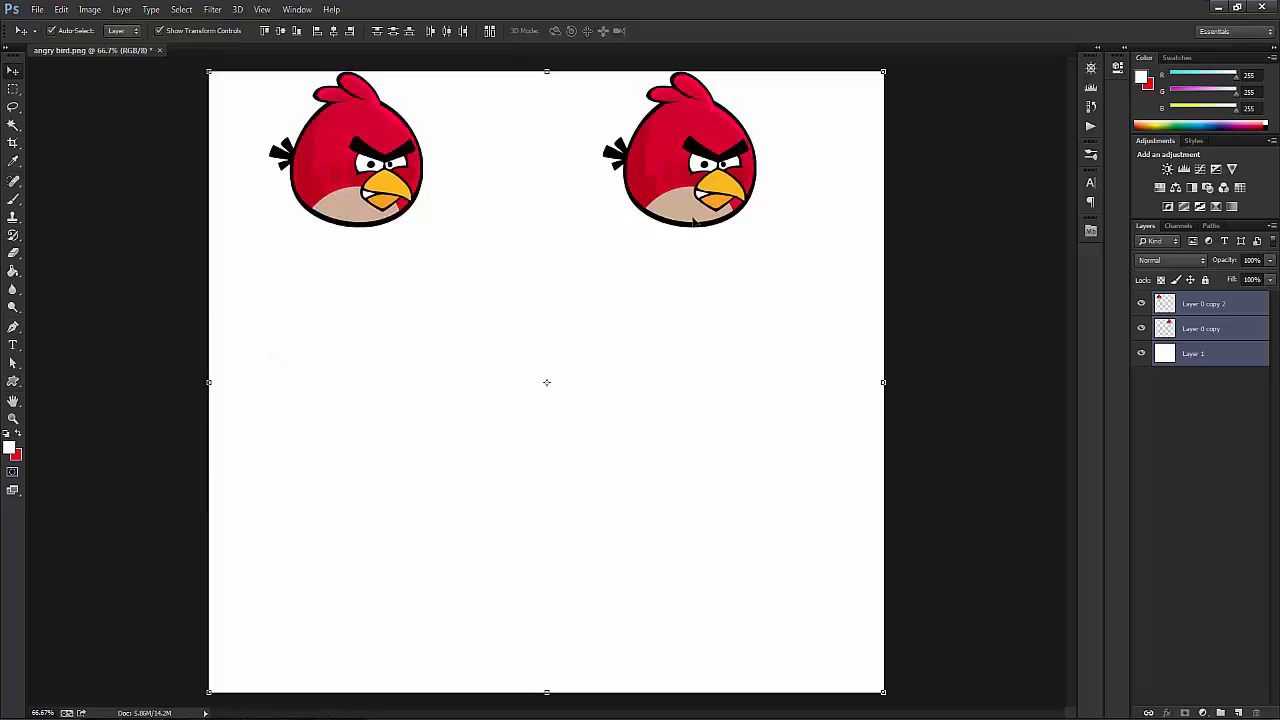
key(ctrl+z)
Step: Align the bottom edges of the three selected layers and undo the alignment
click(122, 9)
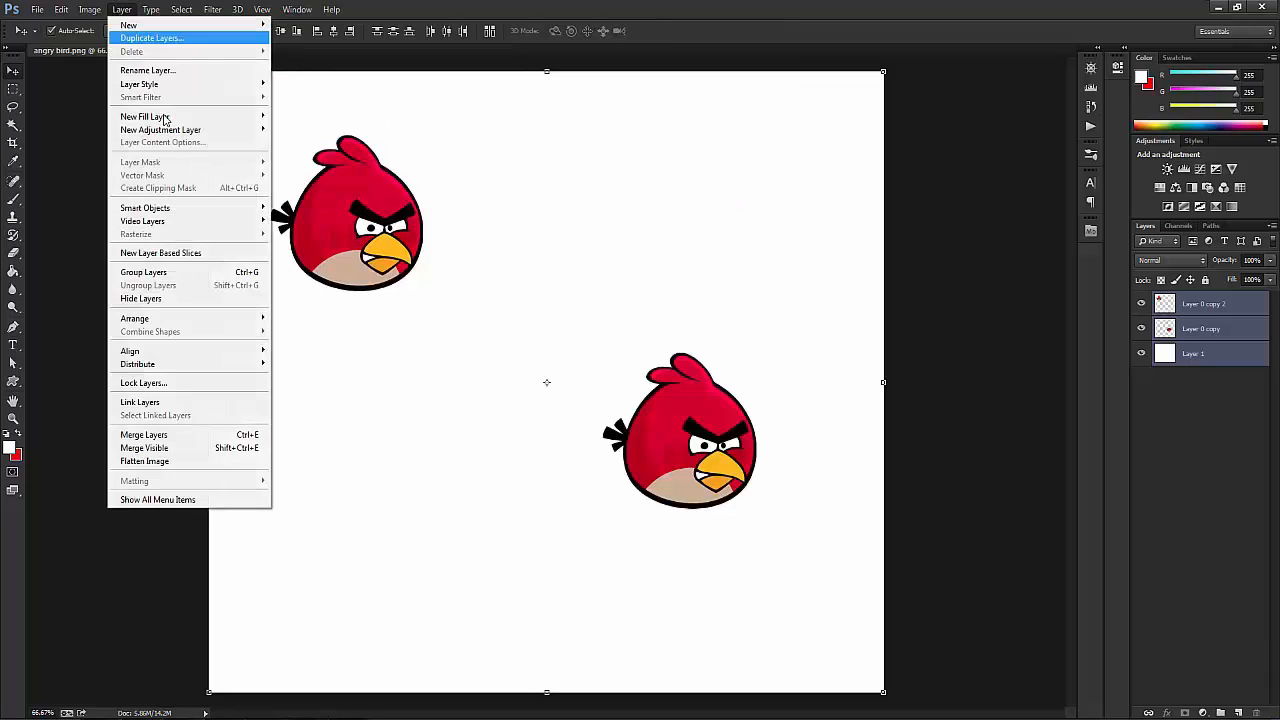
mouse_move(229, 351)
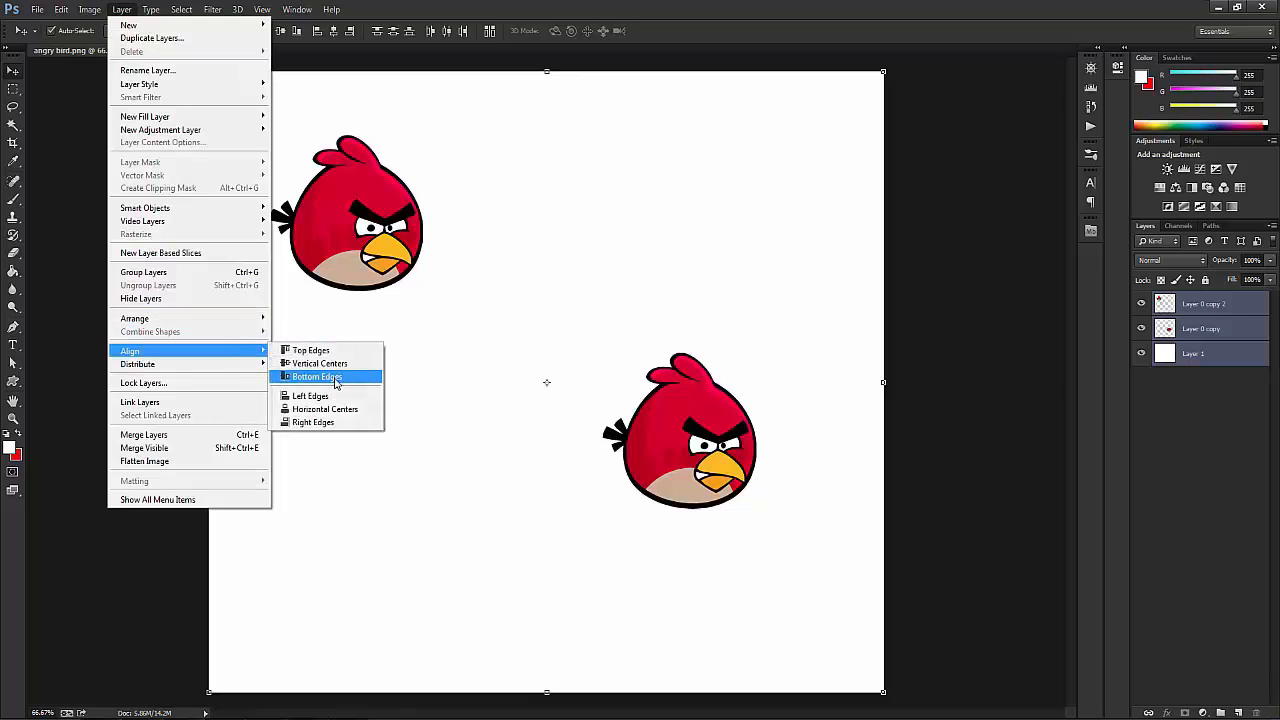
click(333, 378)
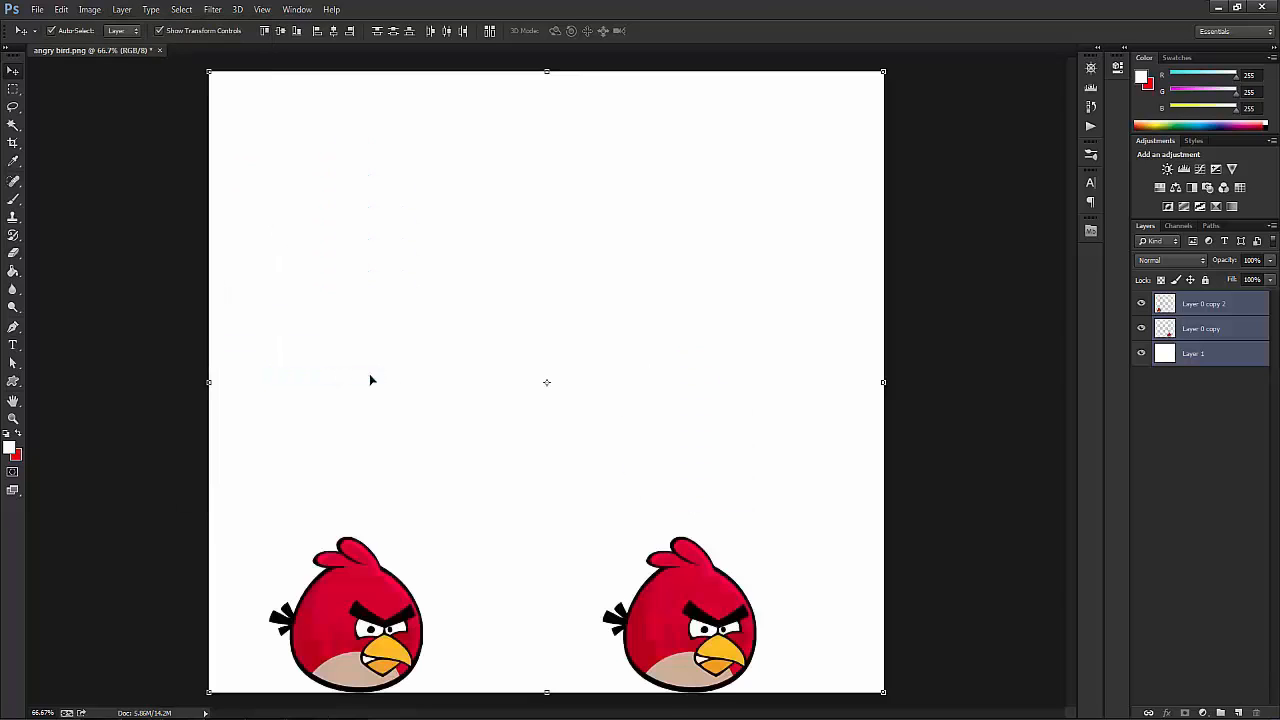
key(ctrl+z)
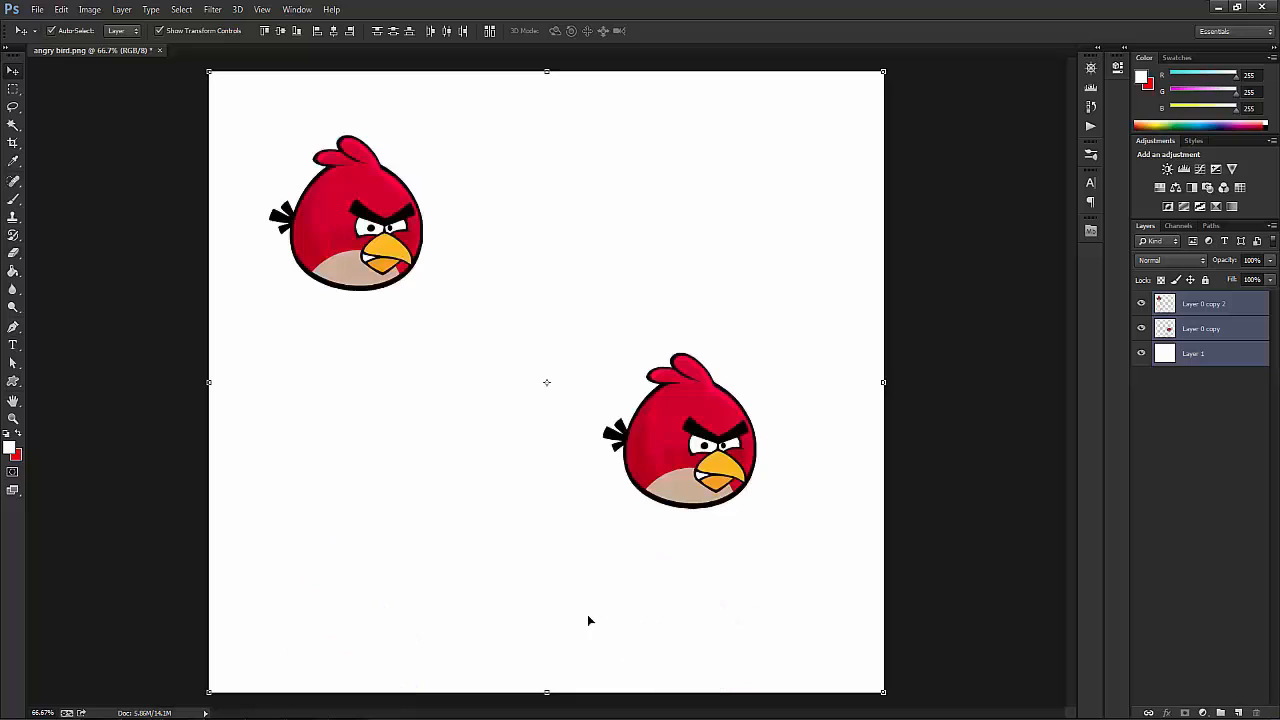
Step: Lock the three selected layers through Lock Layers with the All option, after toggling Position and Image on and off
click(121, 12)
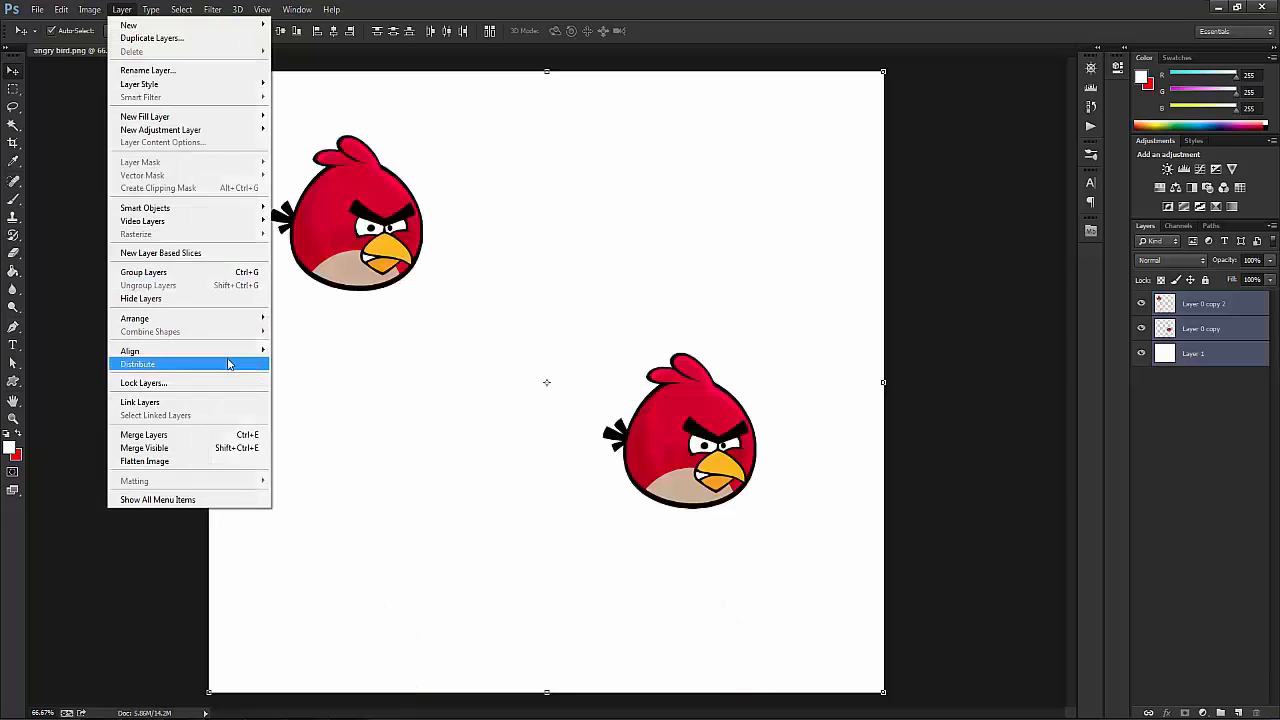
mouse_move(229, 354)
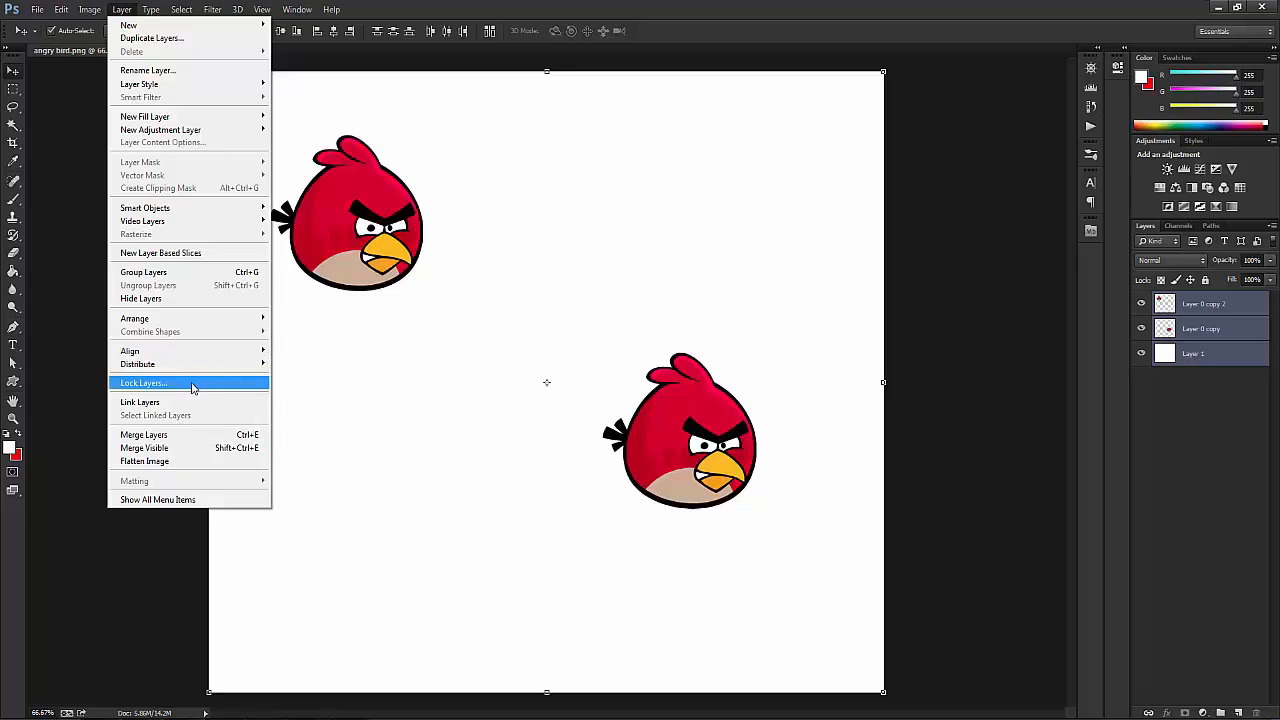
click(194, 385)
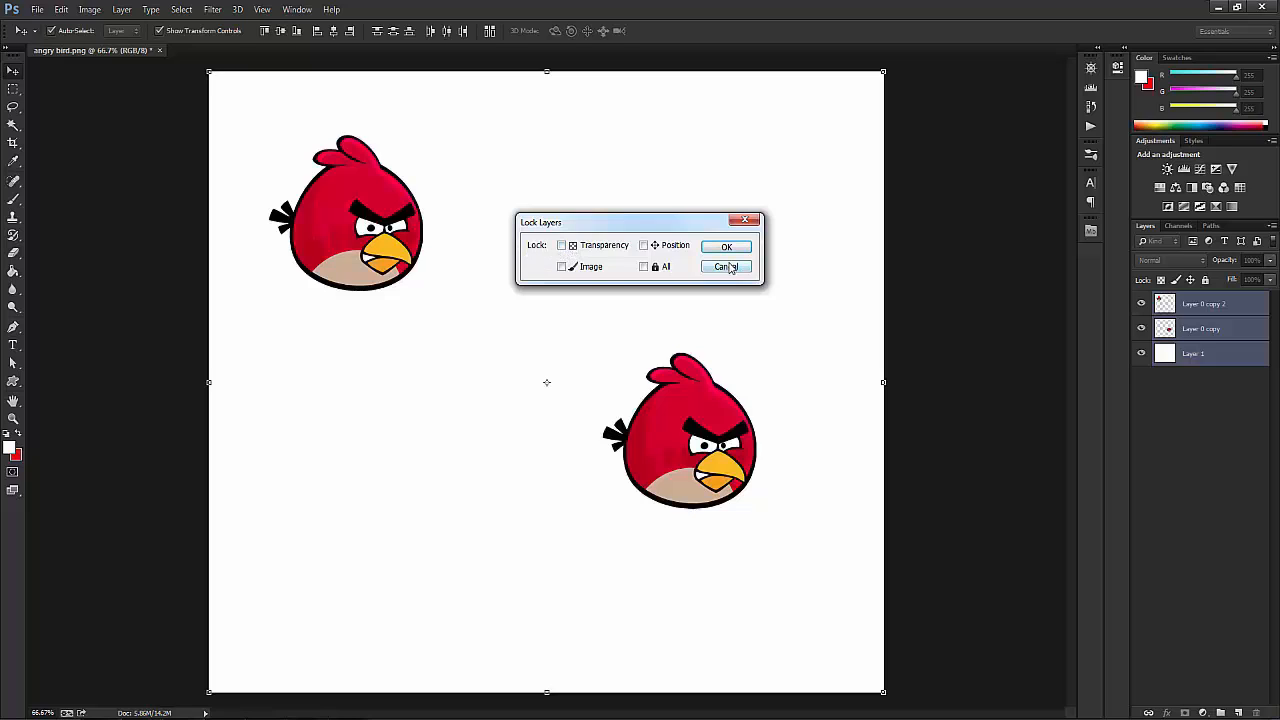
click(644, 246)
click(644, 246)
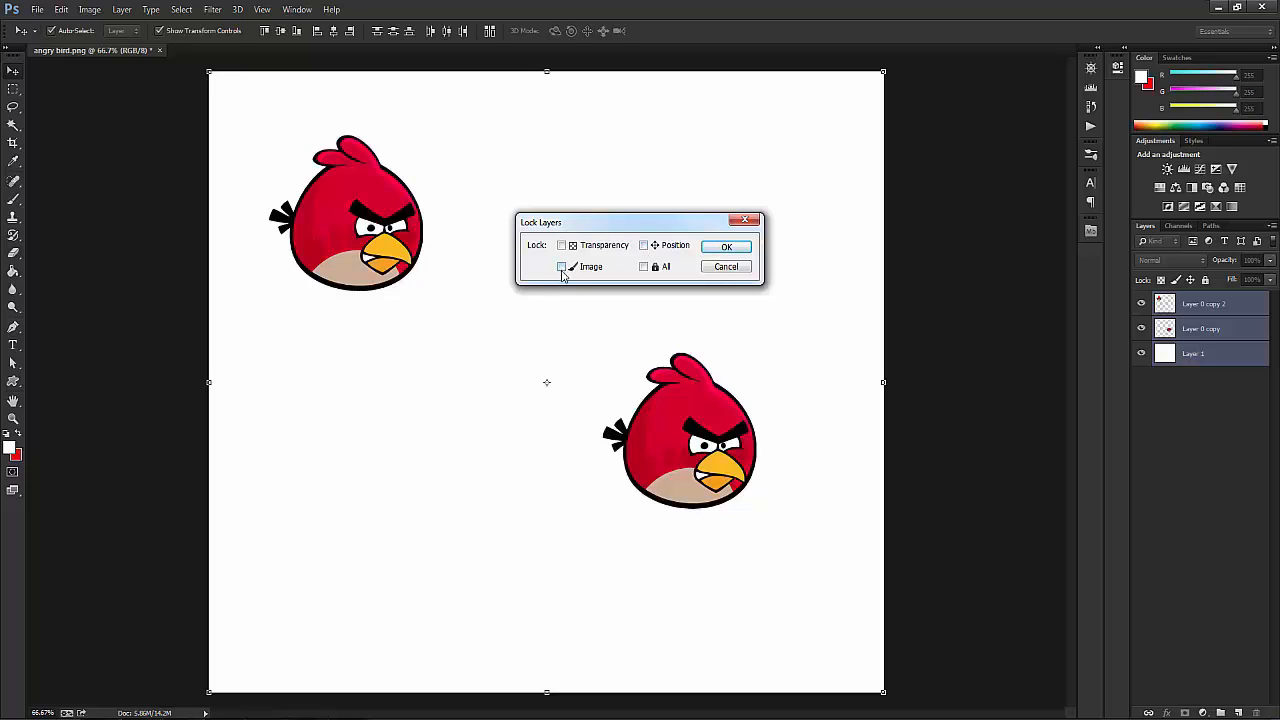
click(562, 268)
click(562, 268)
click(644, 267)
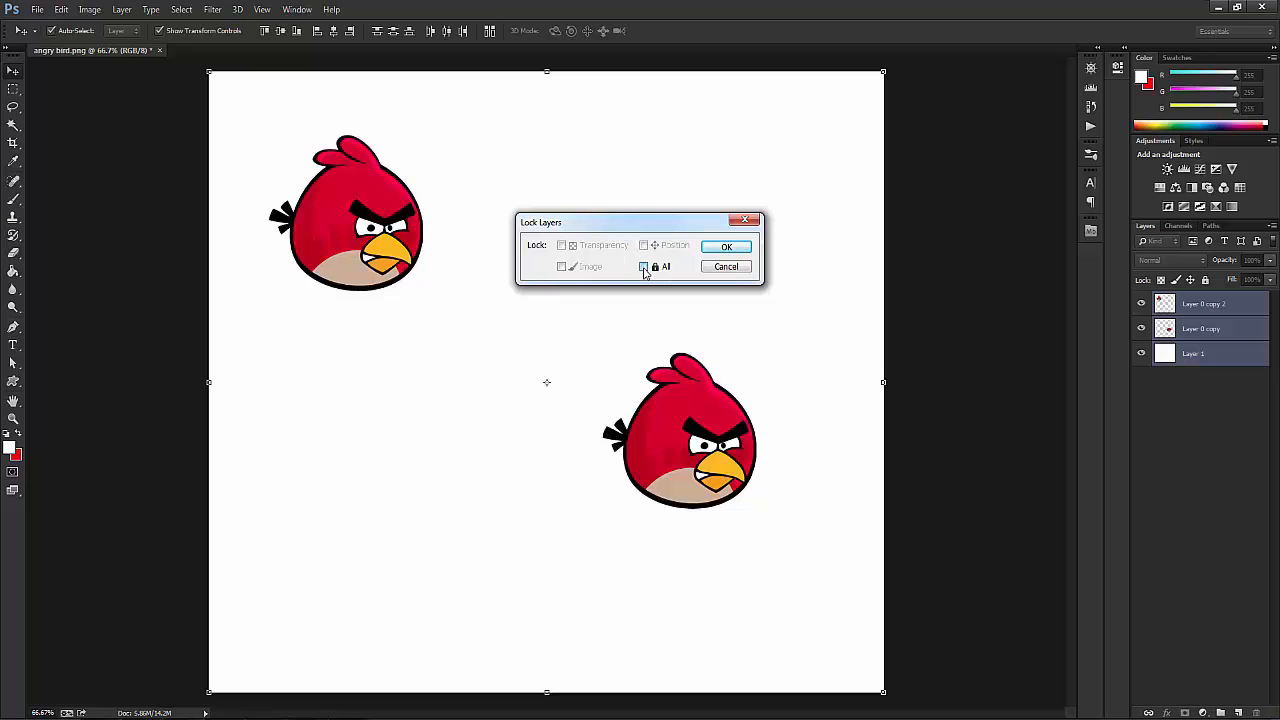
click(726, 247)
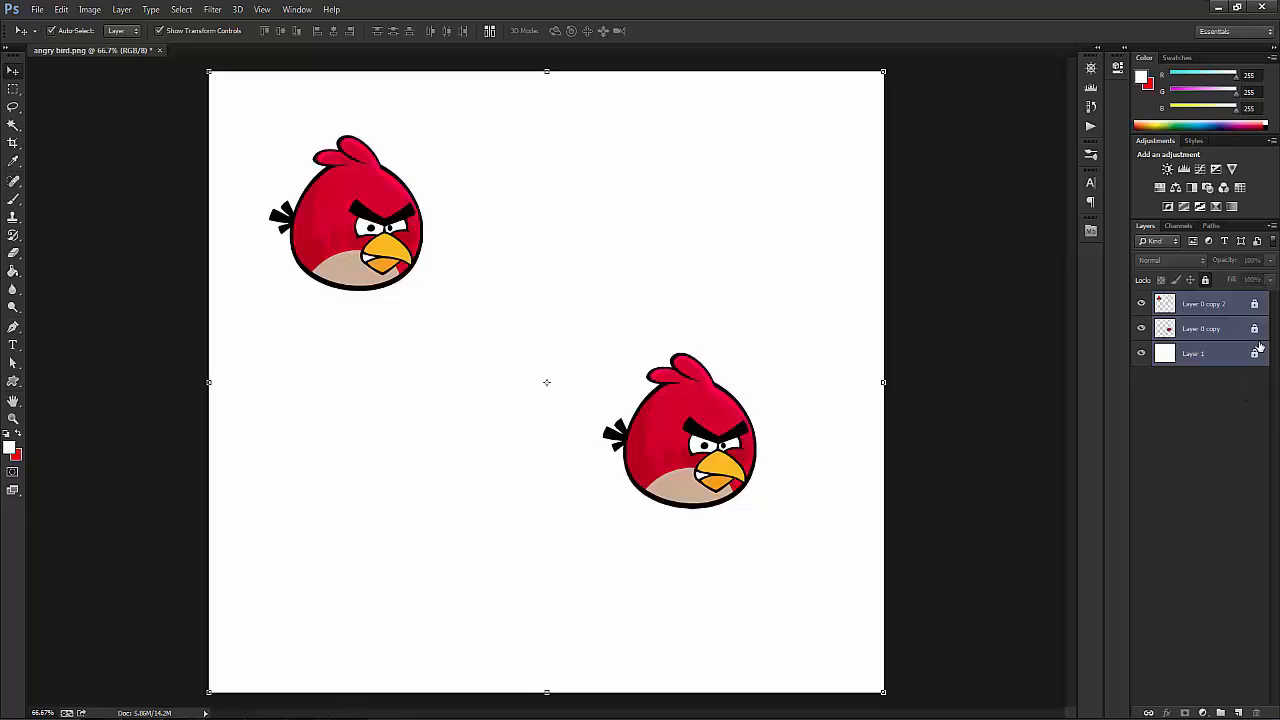
Step: Undo the lock on the three layers and select Layer 0 copy 2
click(1256, 350)
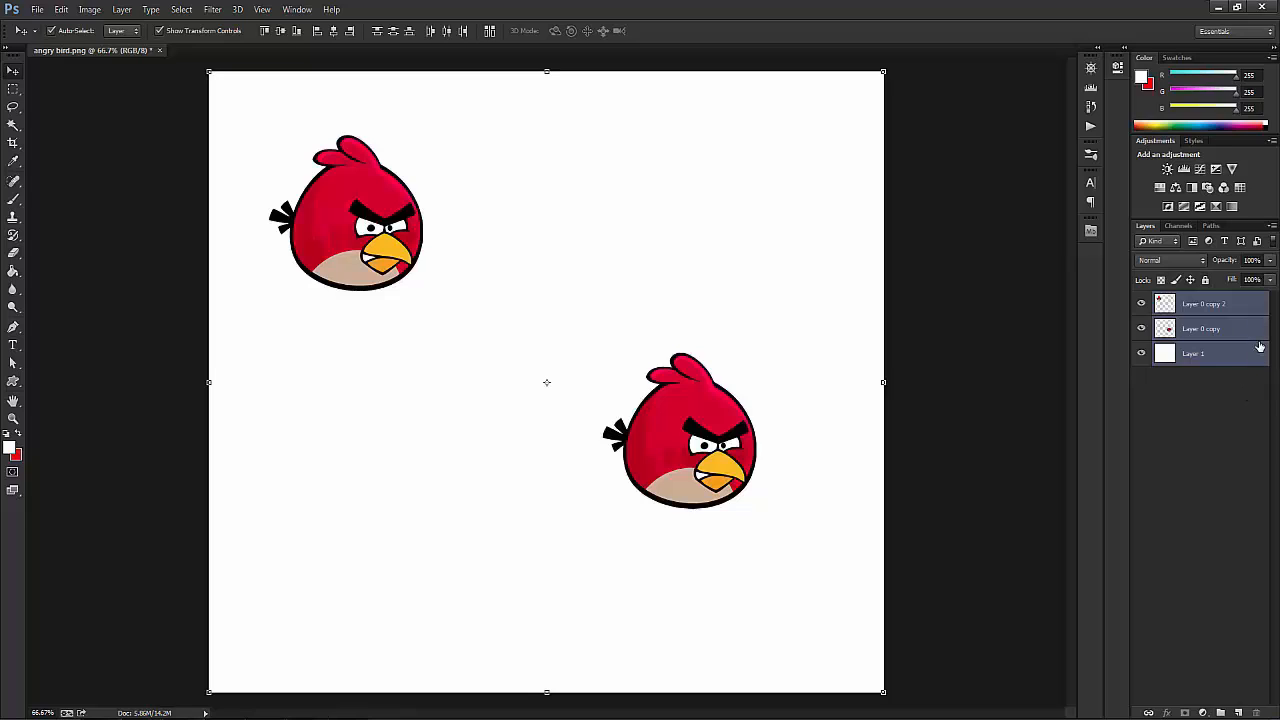
click(1207, 304)
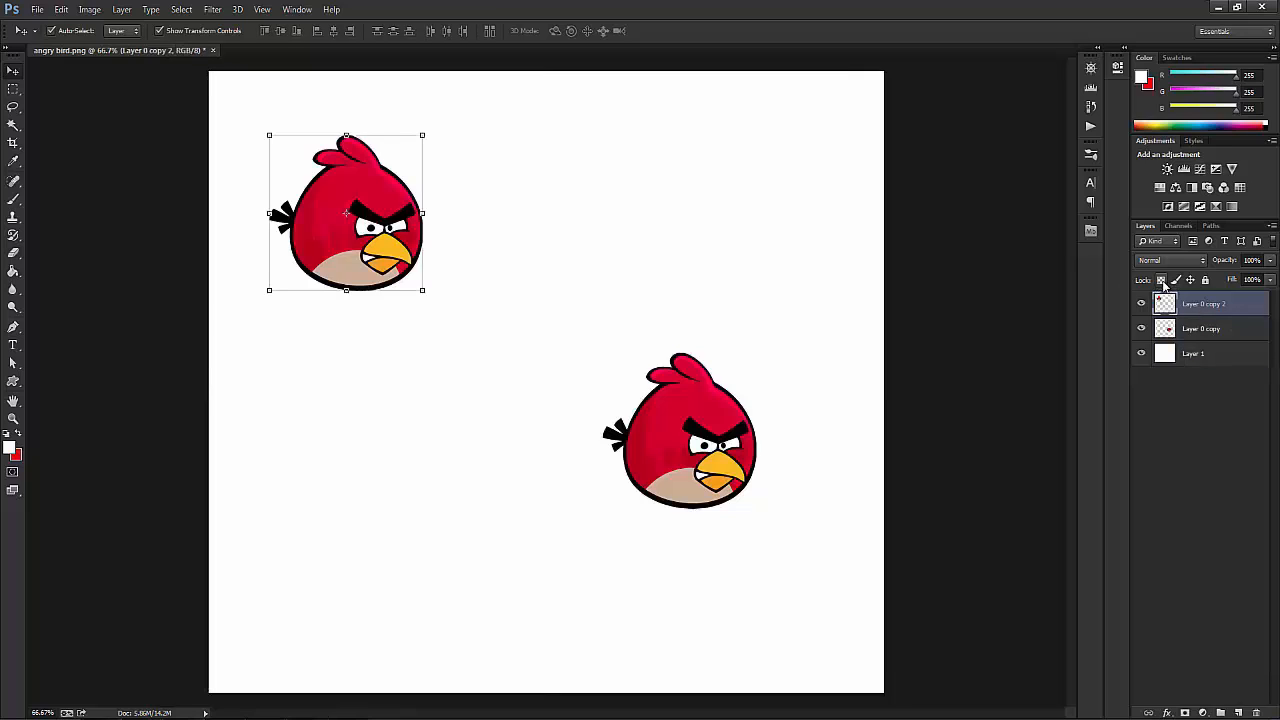
click(1162, 282)
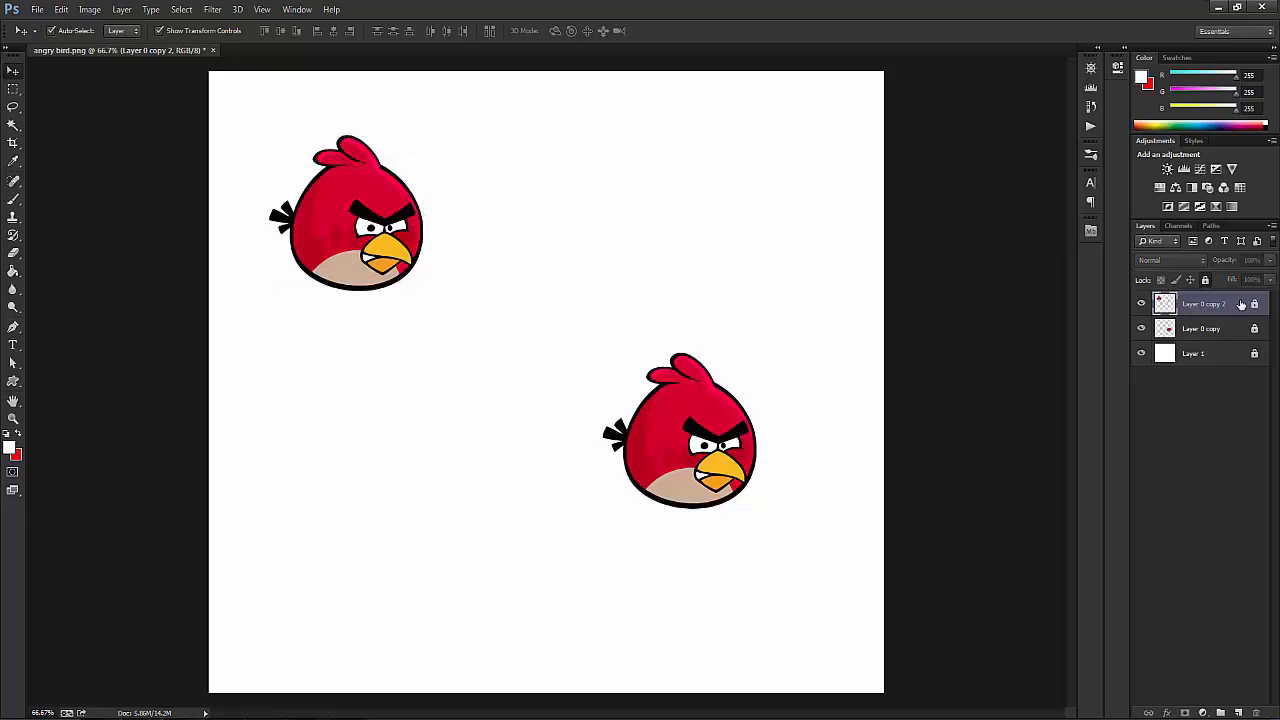
Step: Step back through the history to undo the layer locking and the moves of both birds
key(ctrl+alt+z)
key(ctrl+alt+z)
key(ctrl+alt+z)
key(ctrl+alt+z)
key(ctrl+alt+z)
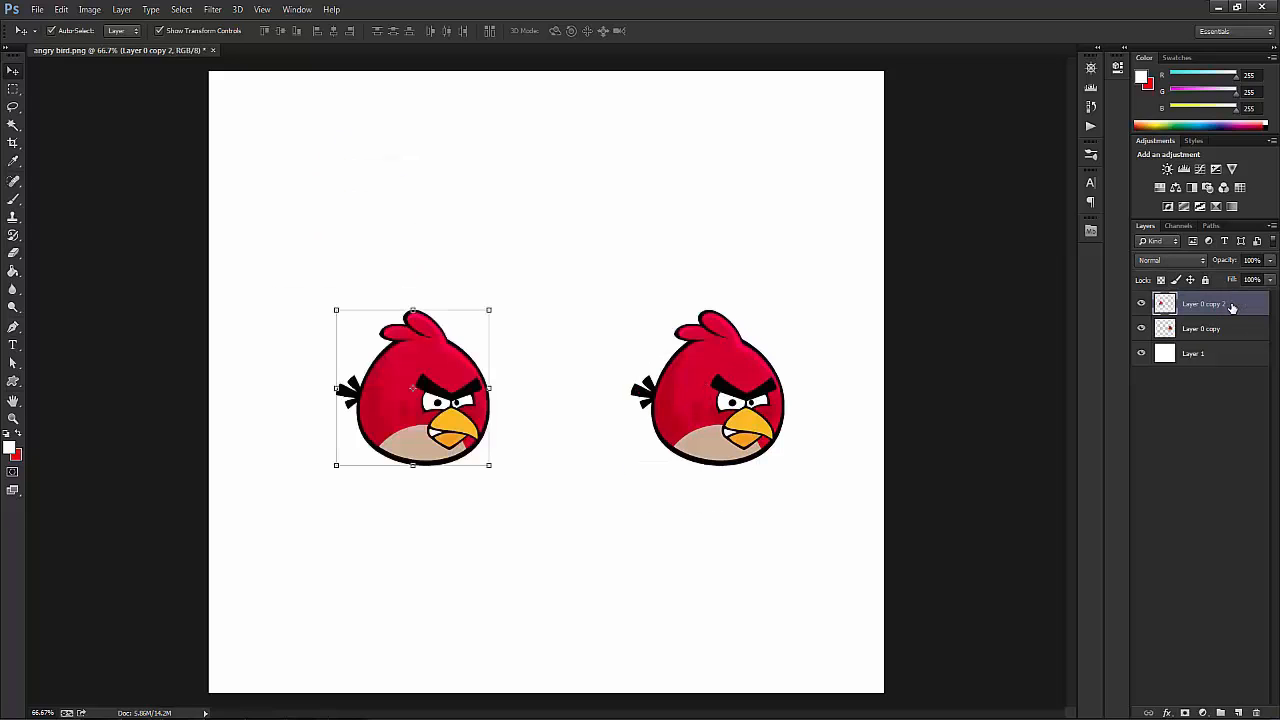
Step: Lock the image pixels of Layer 0 copy 2, try the Brush tool on the left bird, and release the lock
click(1178, 283)
click(14, 201)
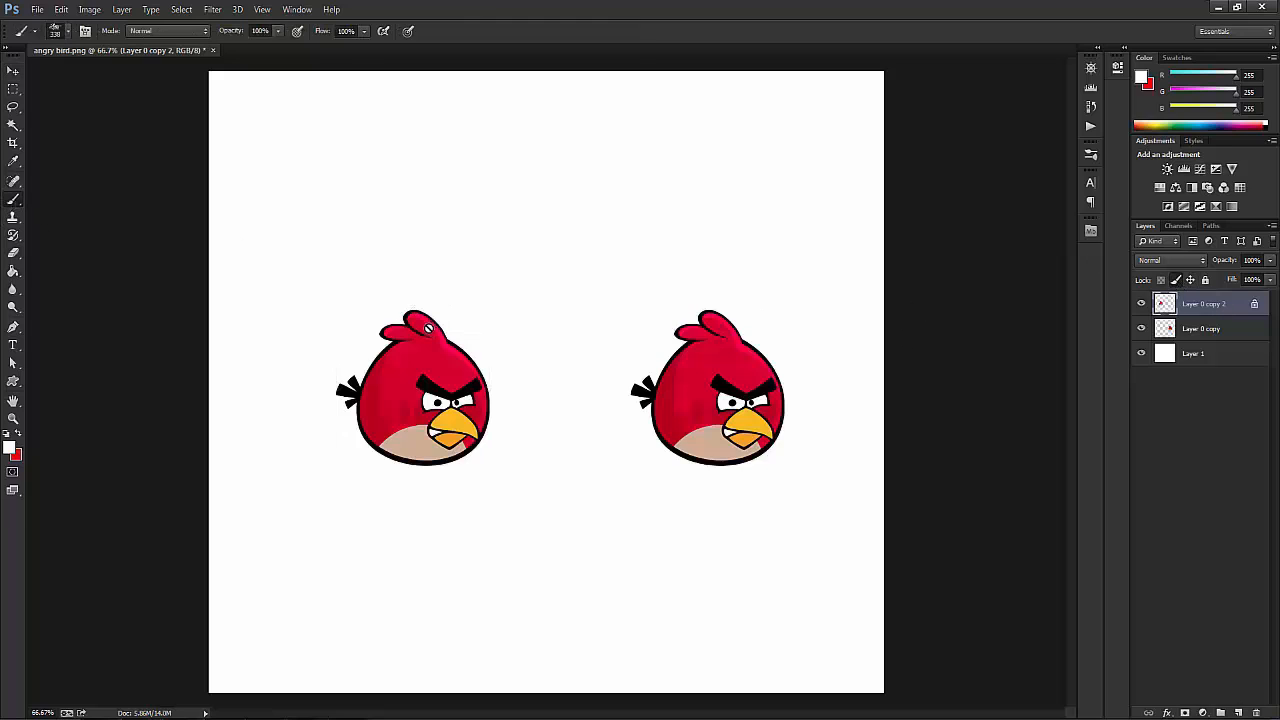
click(1176, 283)
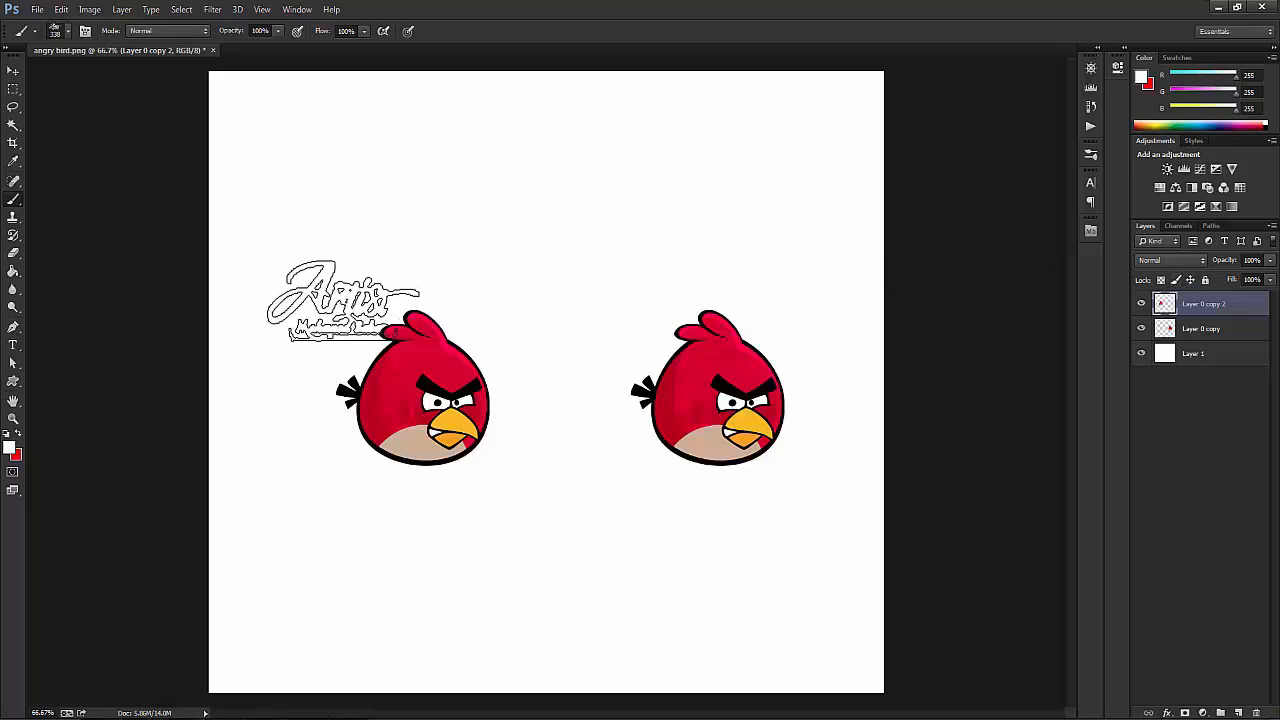
Step: Lock the position of Layer 0 copy 2, try to move the left bird, and release the position lock
click(1190, 284)
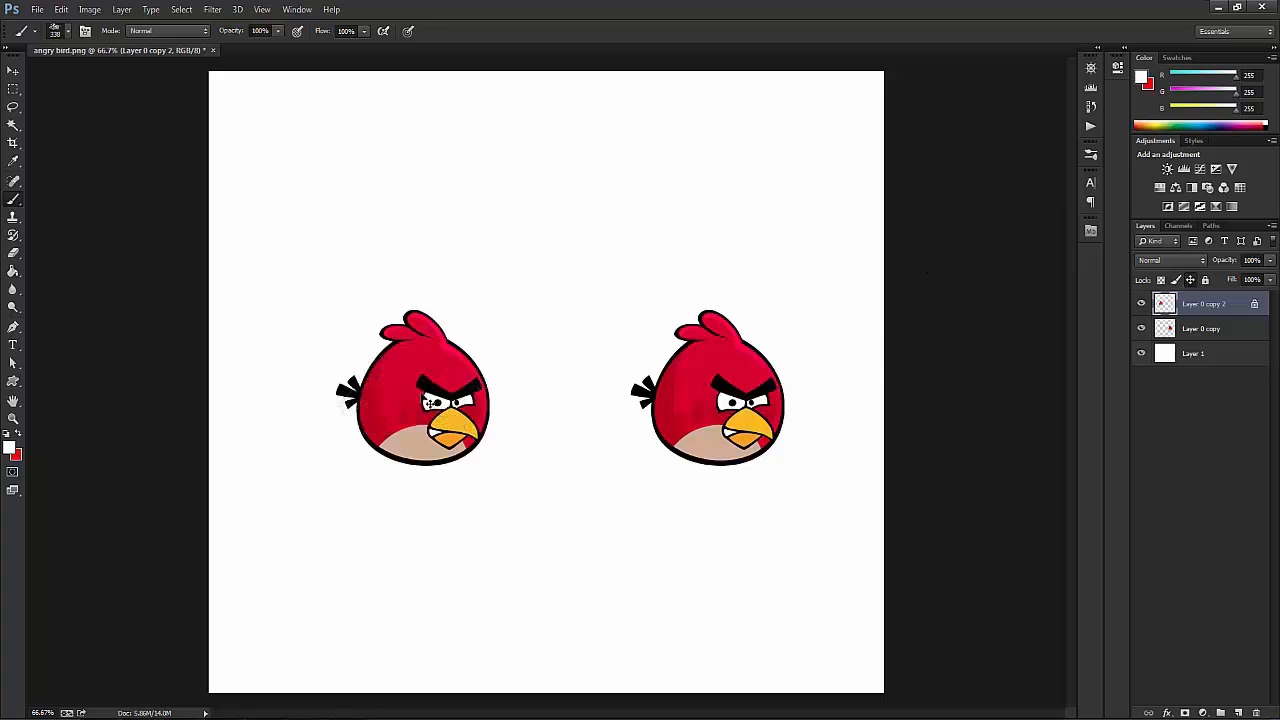
drag(421, 389, 413, 362)
key(ctrl+z)
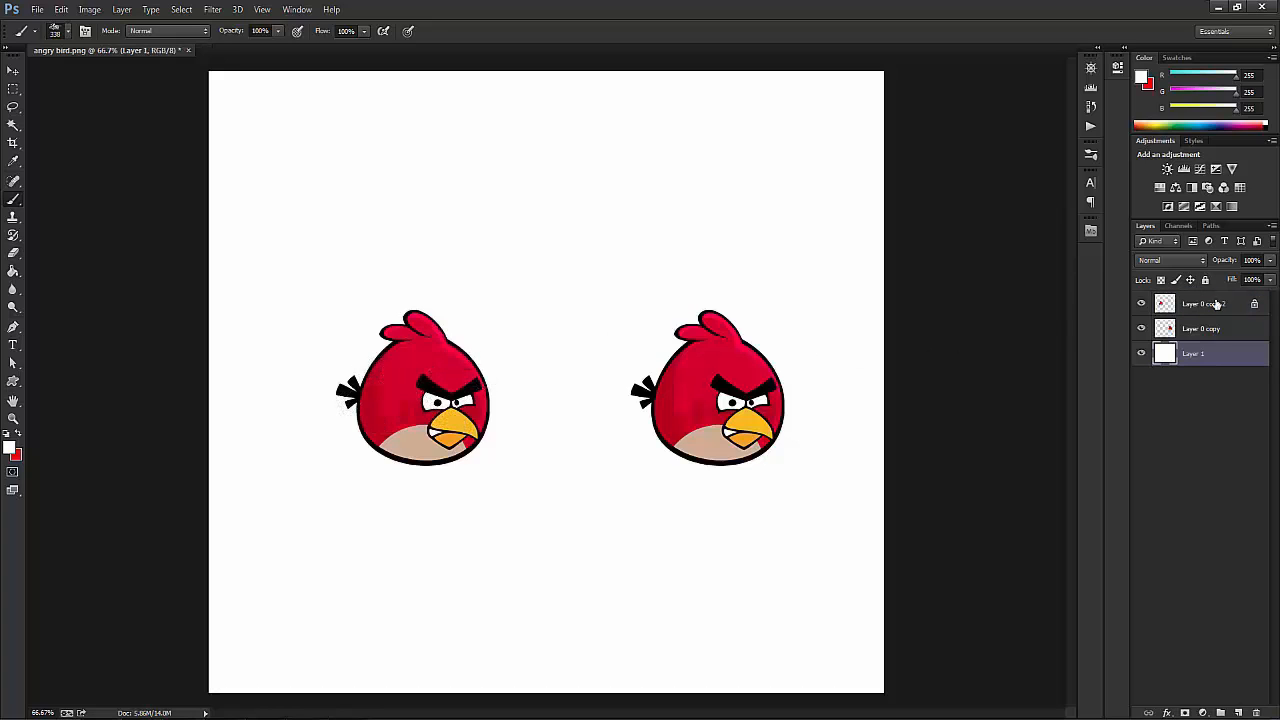
click(1224, 303)
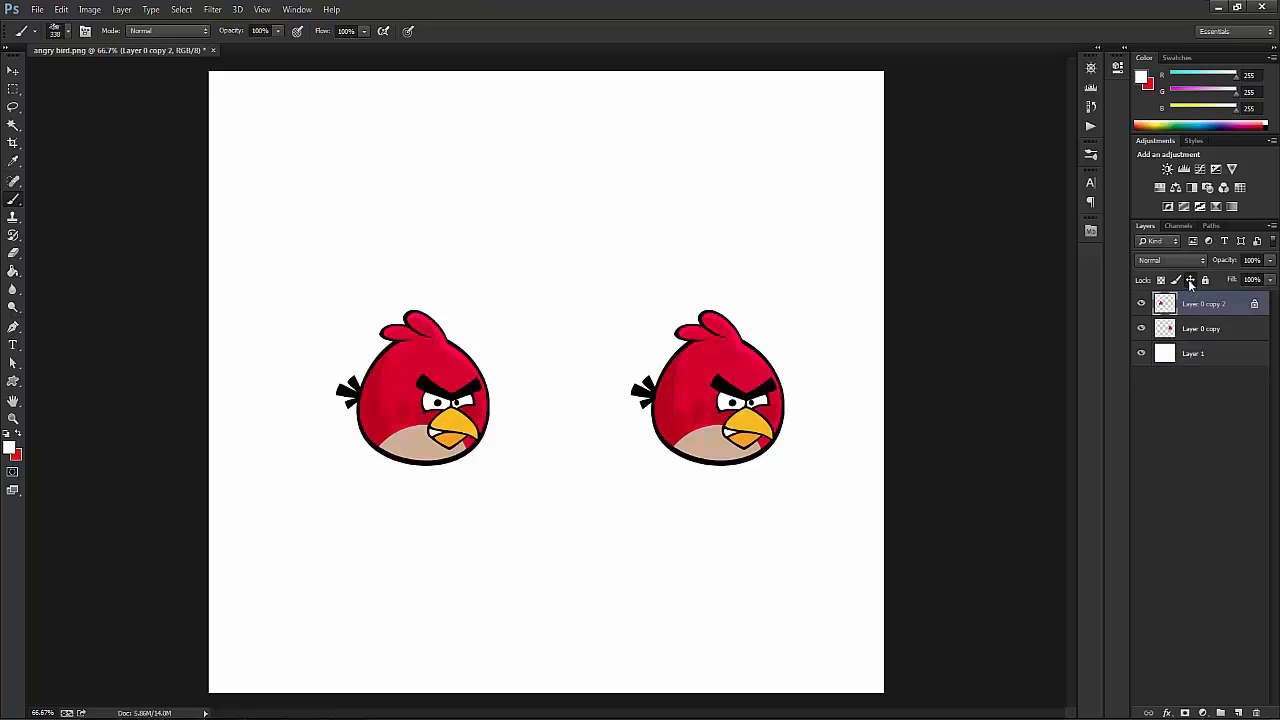
click(1190, 284)
Step: Apply the full lock to Layer 0 copy 2 and remove it again
click(1206, 282)
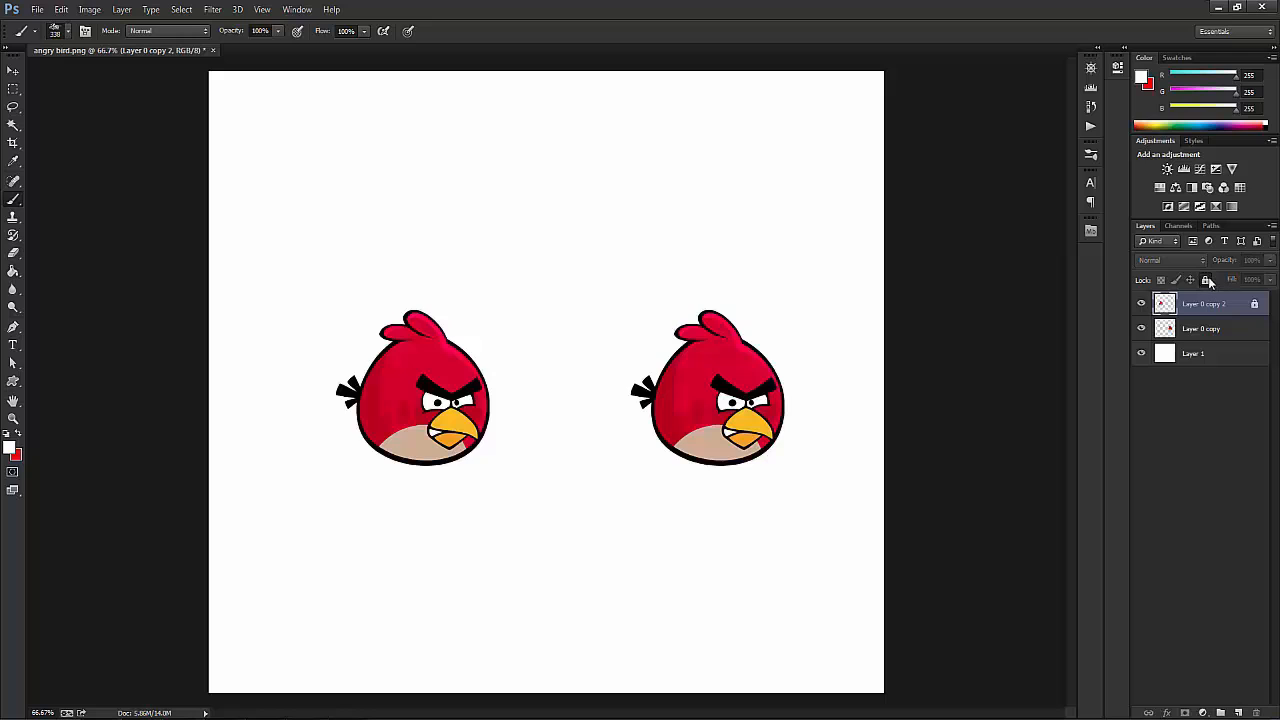
click(1206, 282)
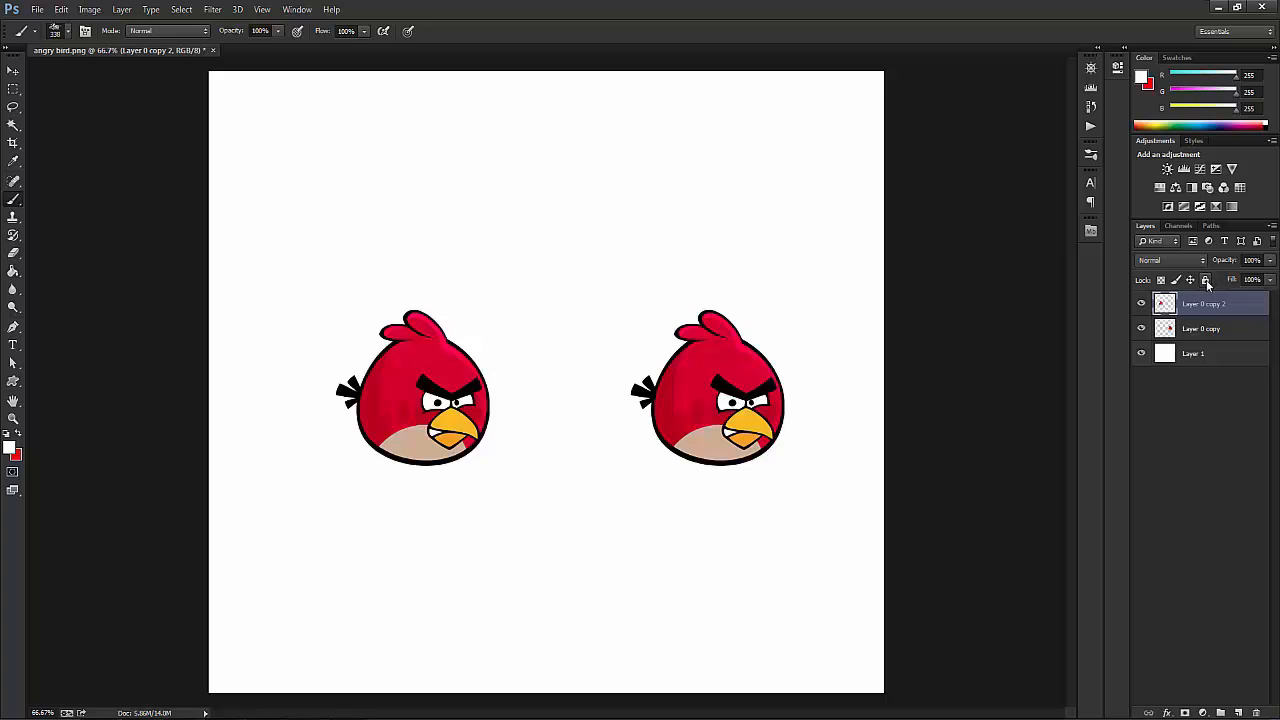
click(124, 9)
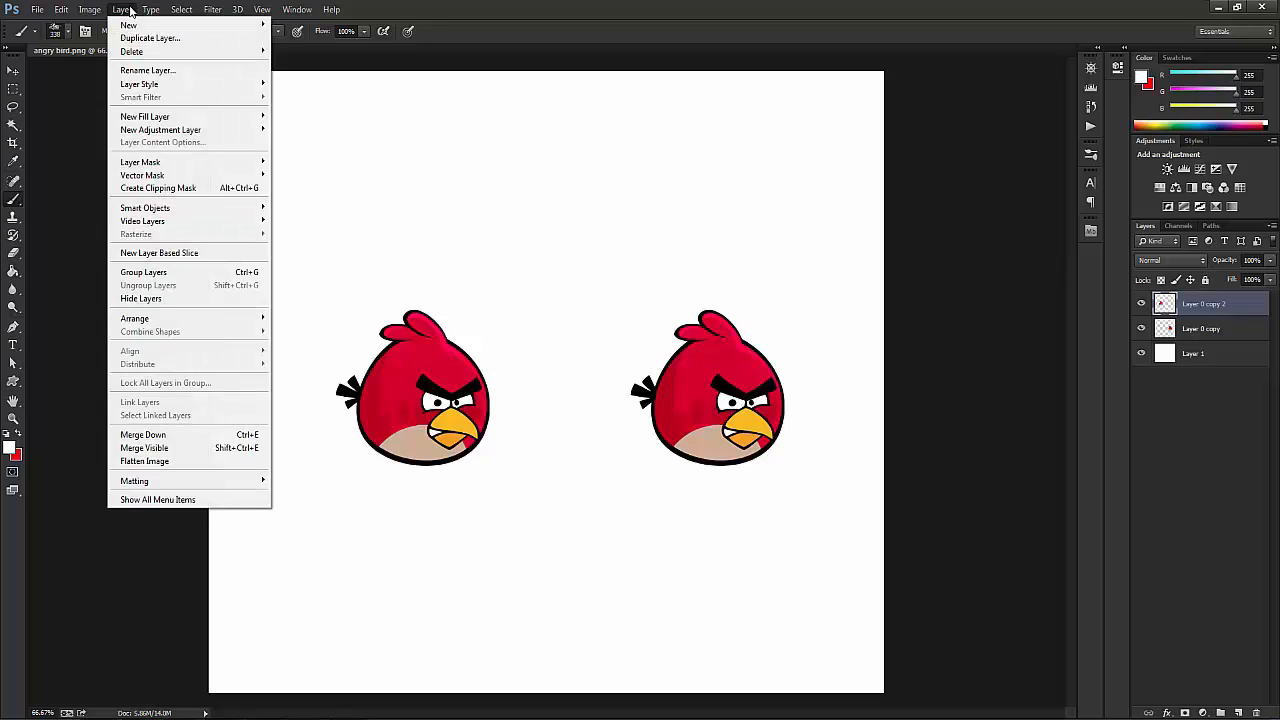
click(128, 10)
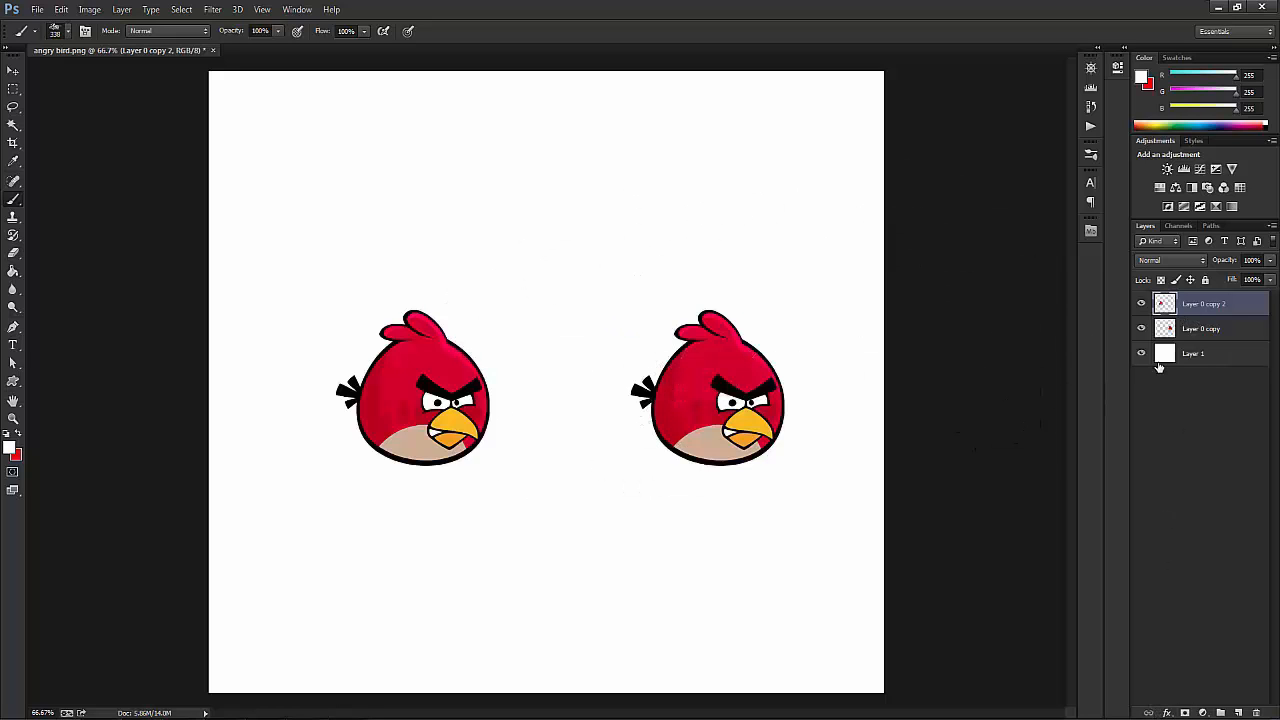
Step: Link Layer 0 copy 2 with Layer 0 copy and move the left bird upward together with its linked layer
shift+click(1205, 330)
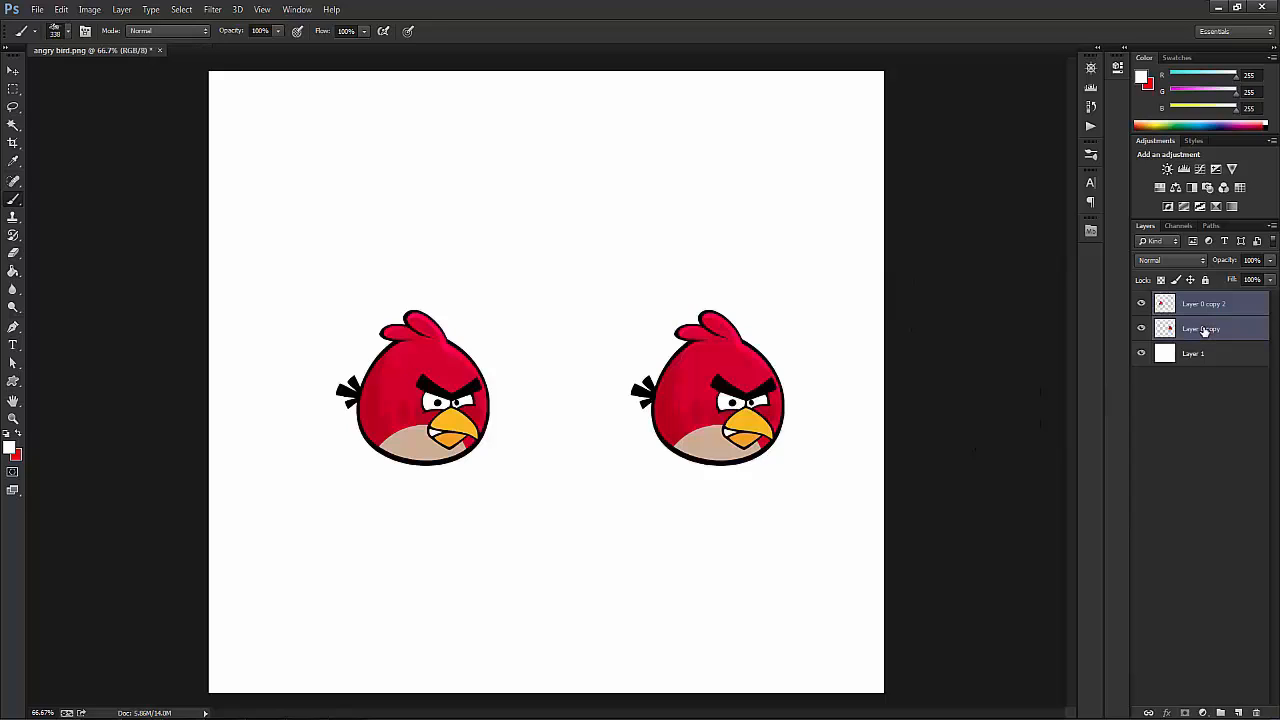
click(1148, 713)
click(1232, 309)
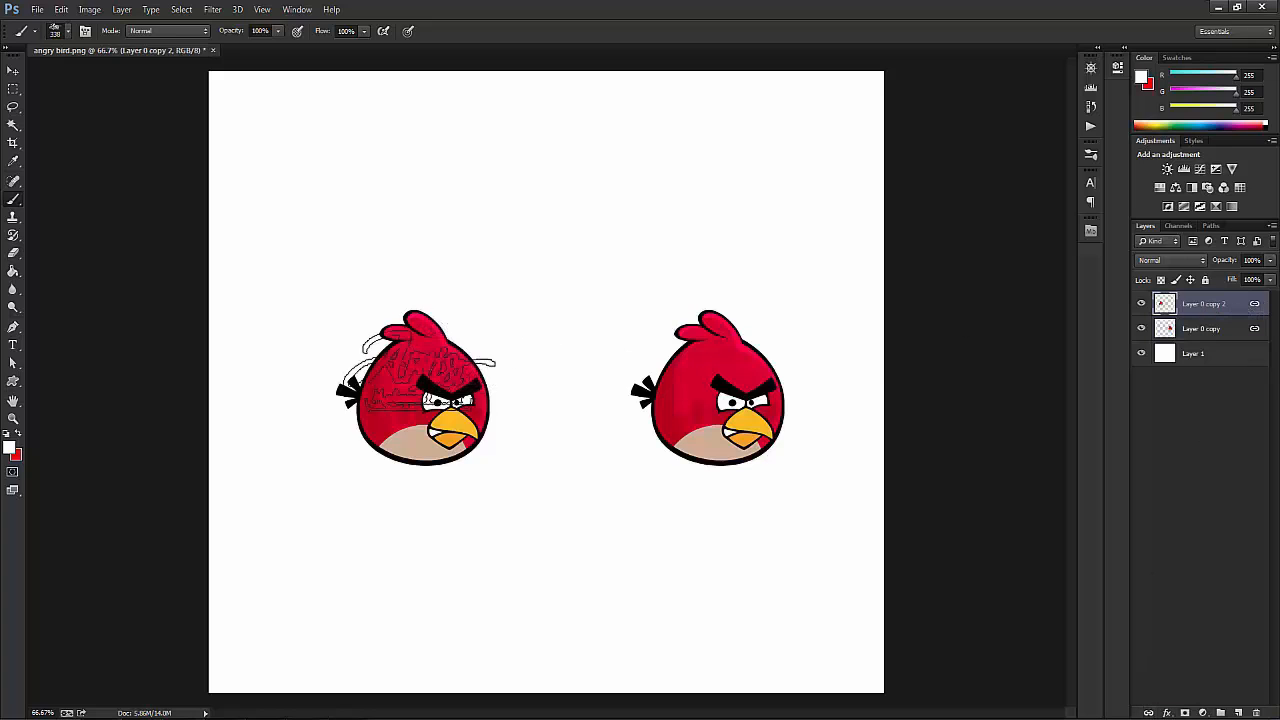
drag(406, 377, 394, 258)
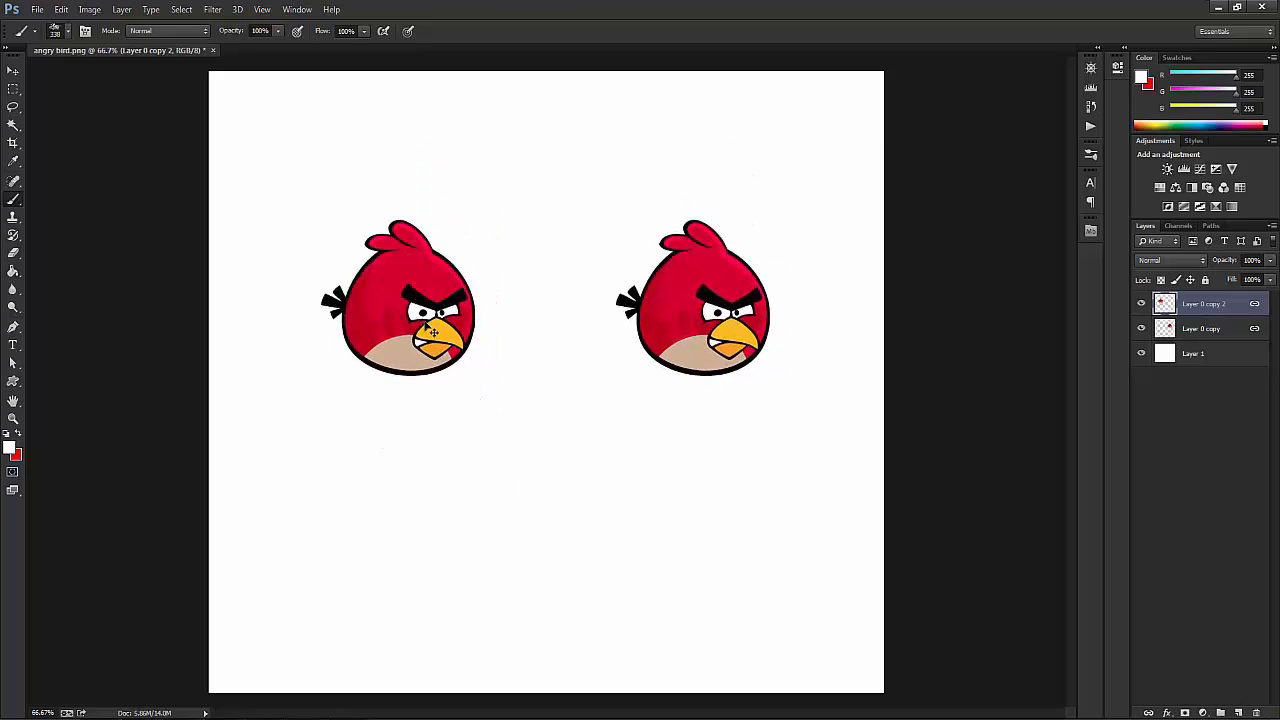
Step: Scale the linked birds down to about 85% with Free Transform and discard the transformation
key(ctrl+t)
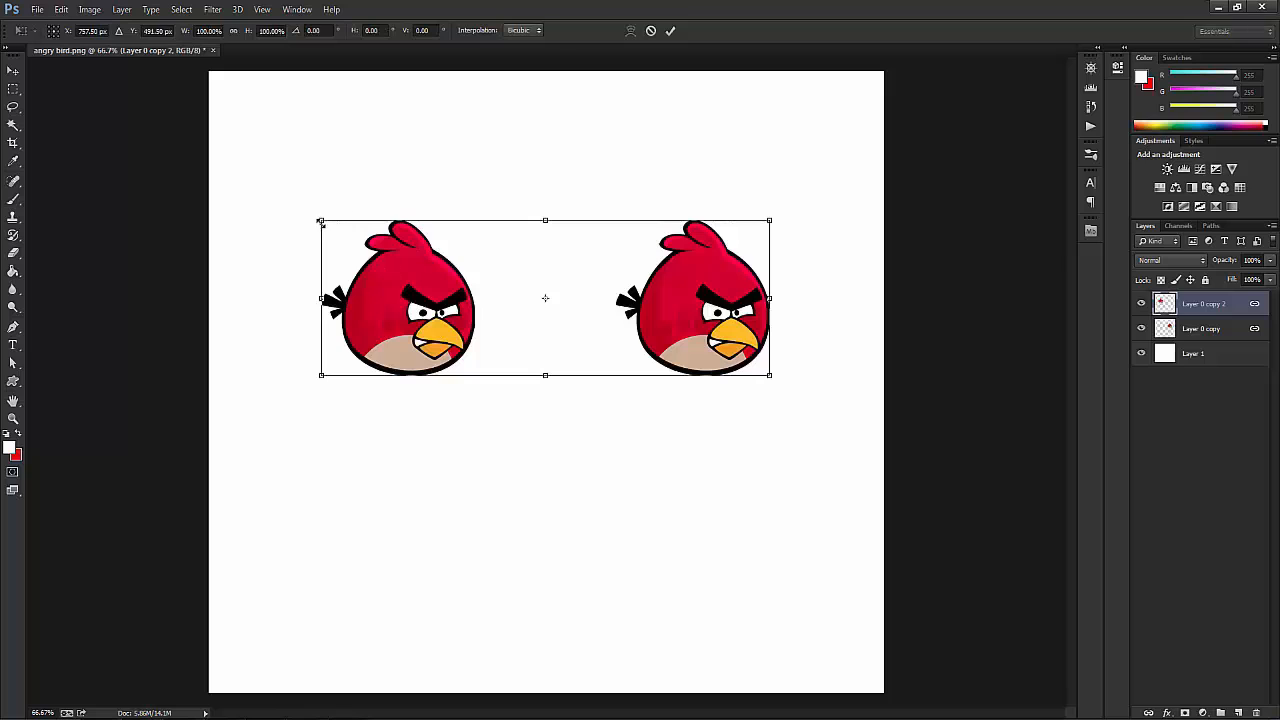
drag(321, 220, 388, 243)
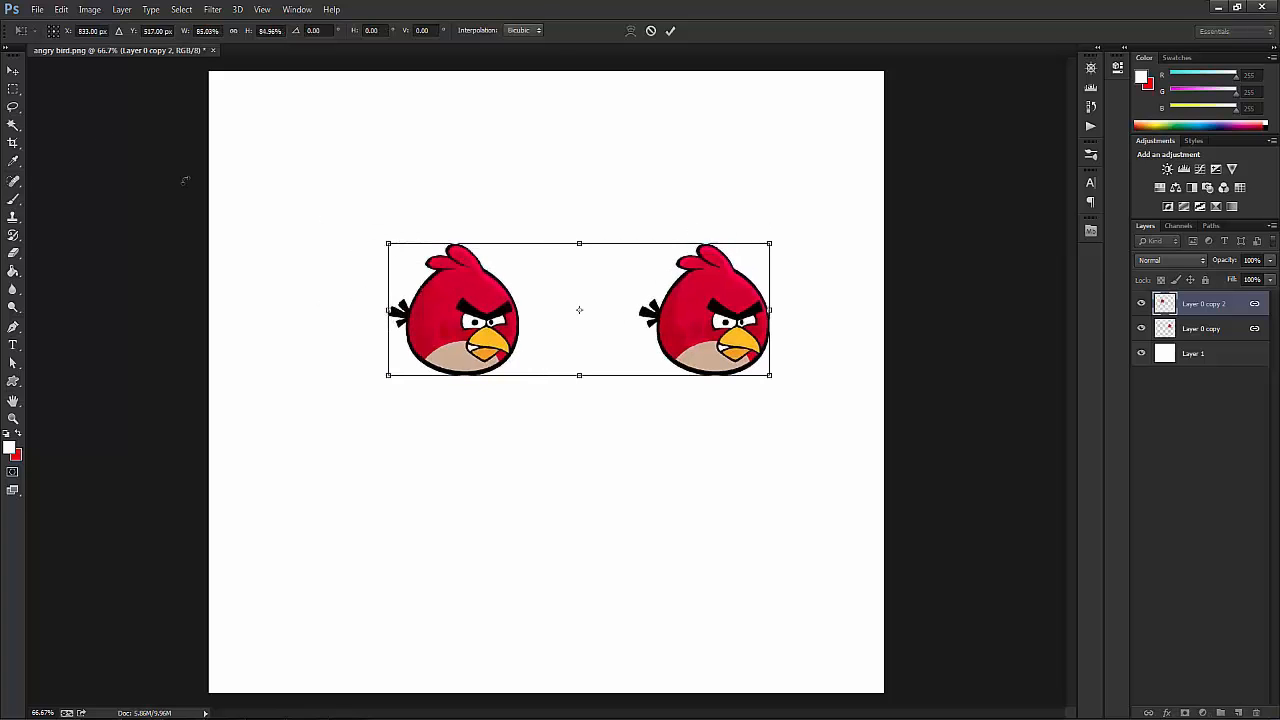
click(12, 84)
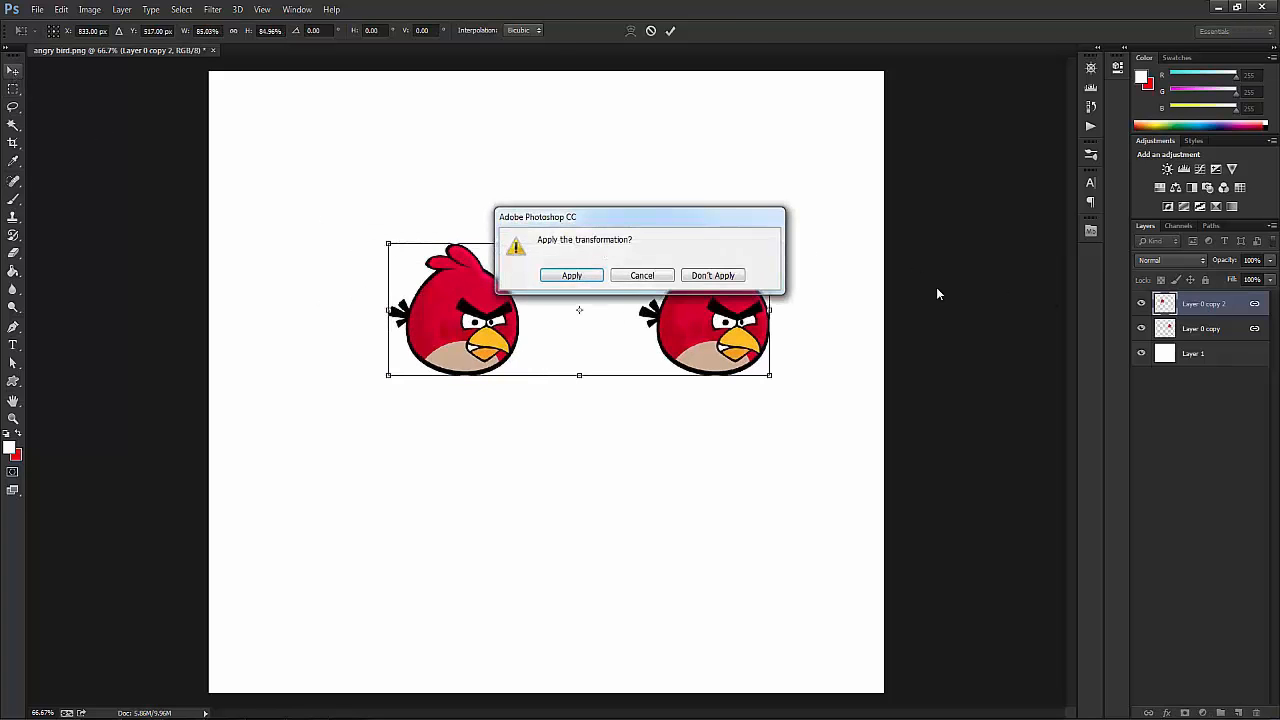
click(726, 276)
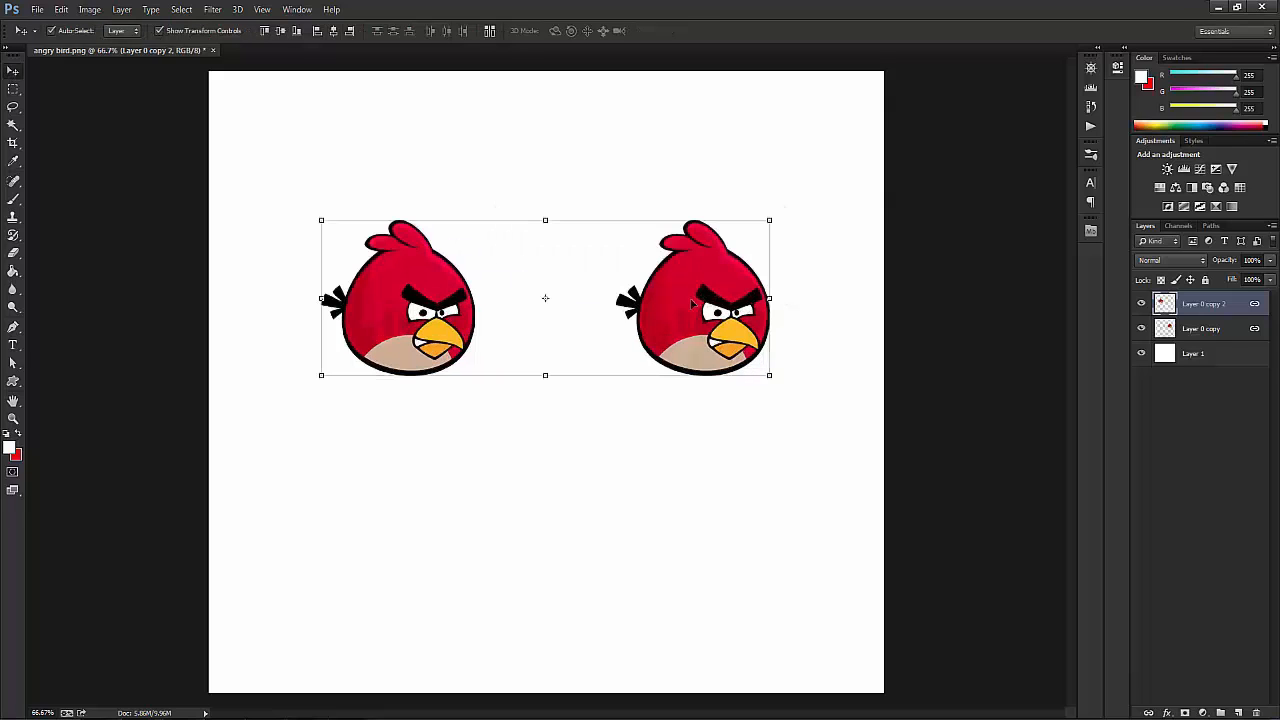
Step: Move the linked birds slightly downward, then step back through the history to undo both moves and the layer link
drag(673, 290, 687, 329)
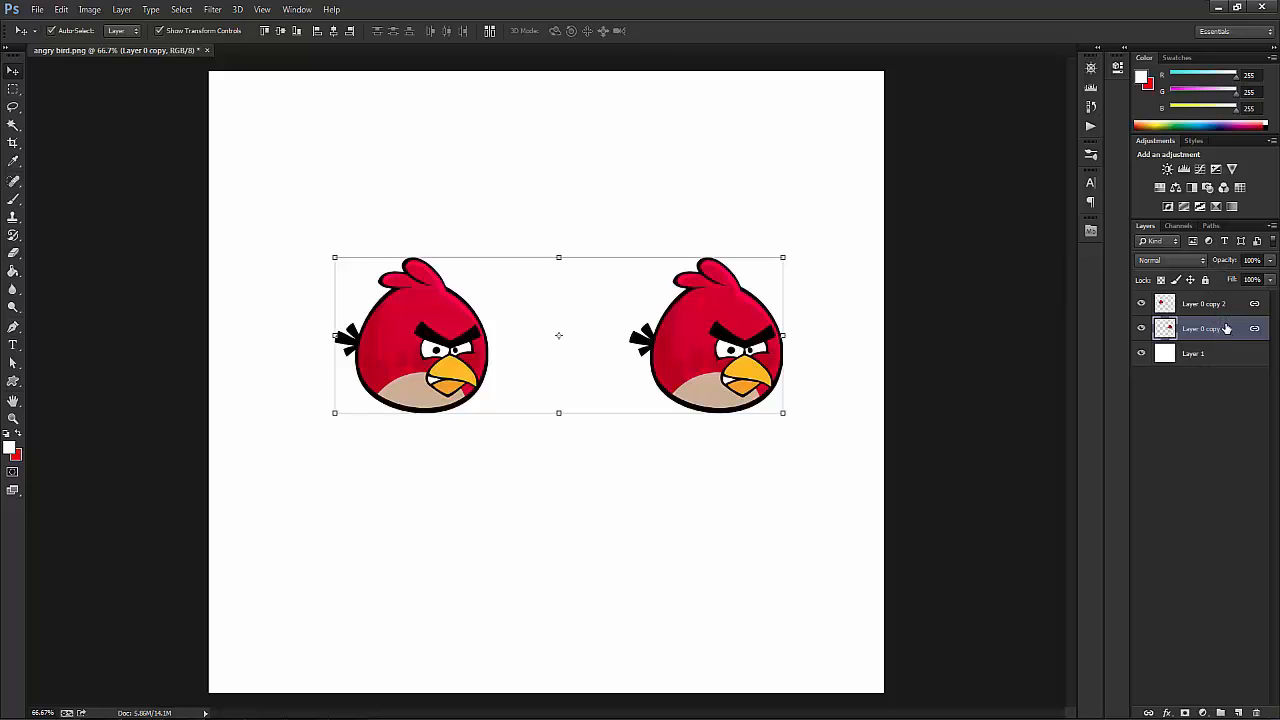
key(ctrl+alt+z)
key(ctrl+alt+z)
key(ctrl+alt+z)
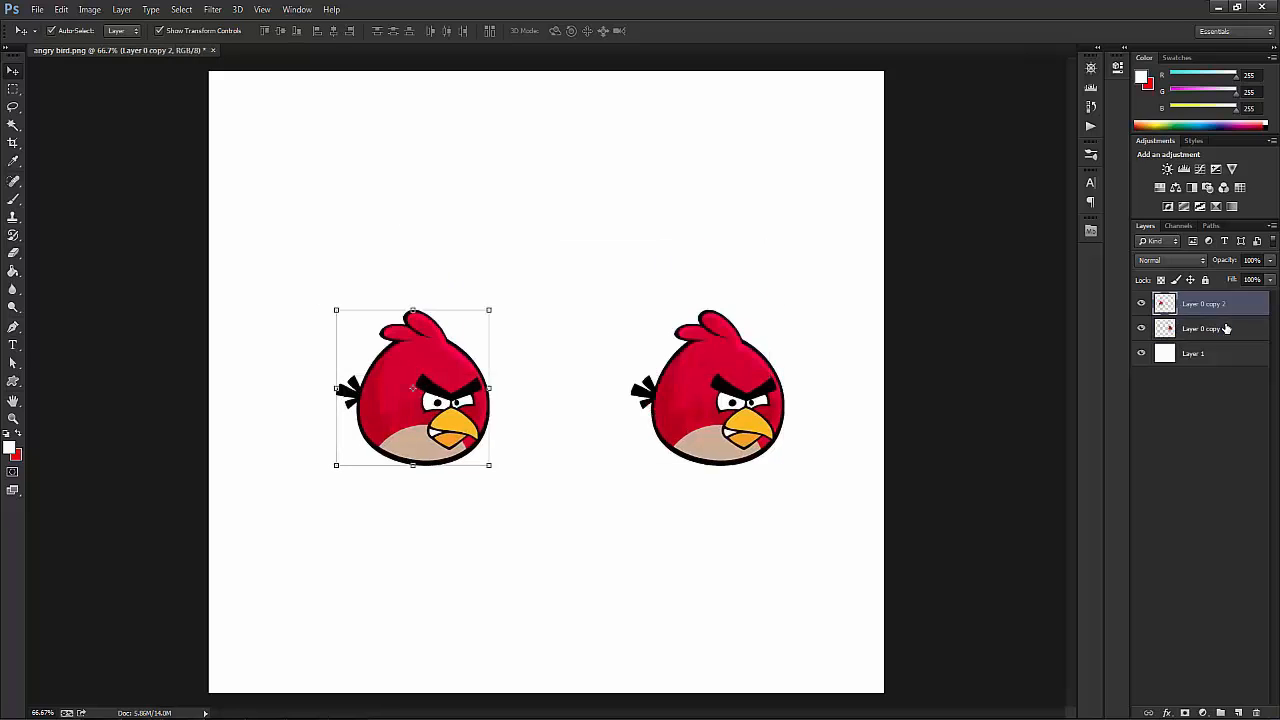
Step: Select Layer 0 copy 2 and Layer 0 copy and link them with the Link Layers command
shift+click(1212, 328)
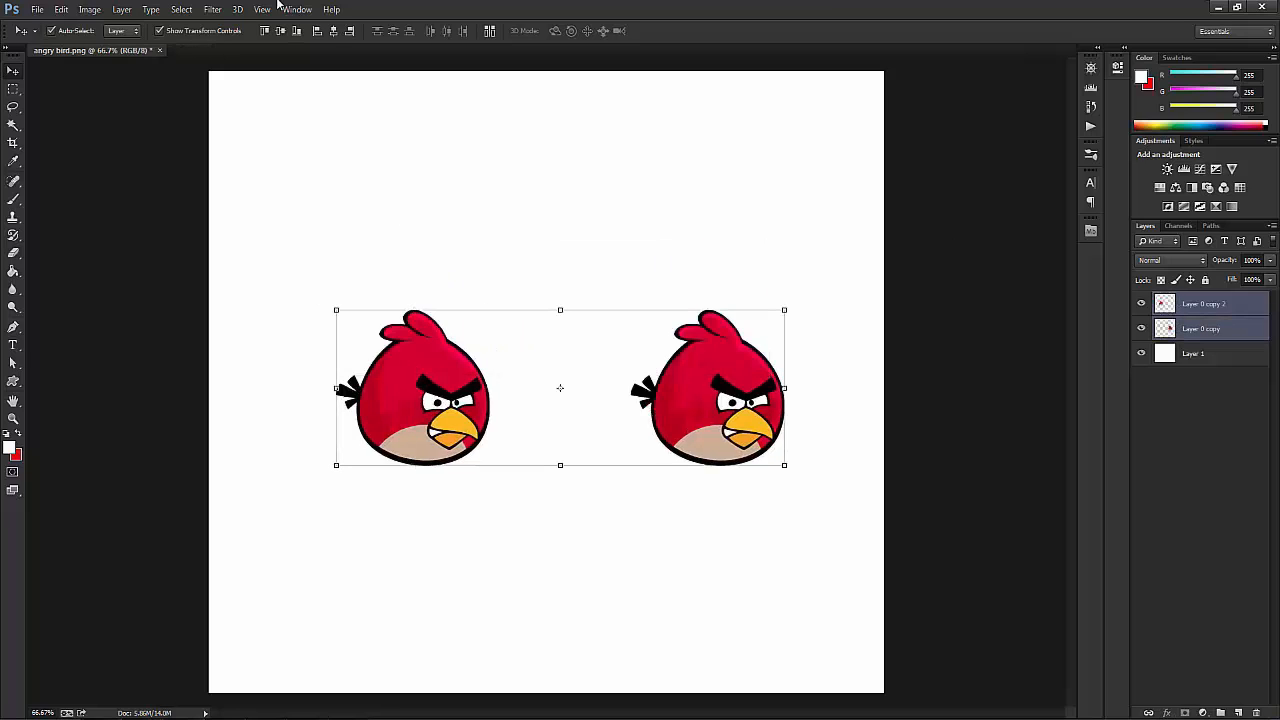
click(121, 10)
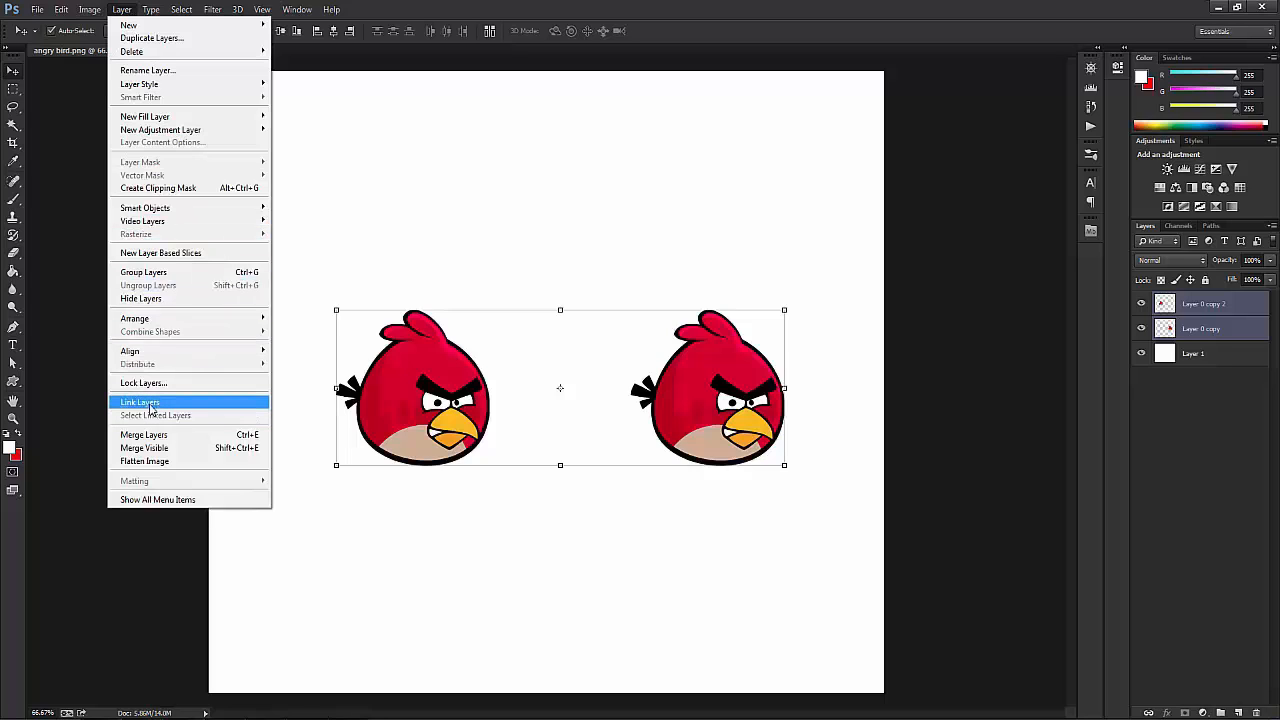
click(169, 404)
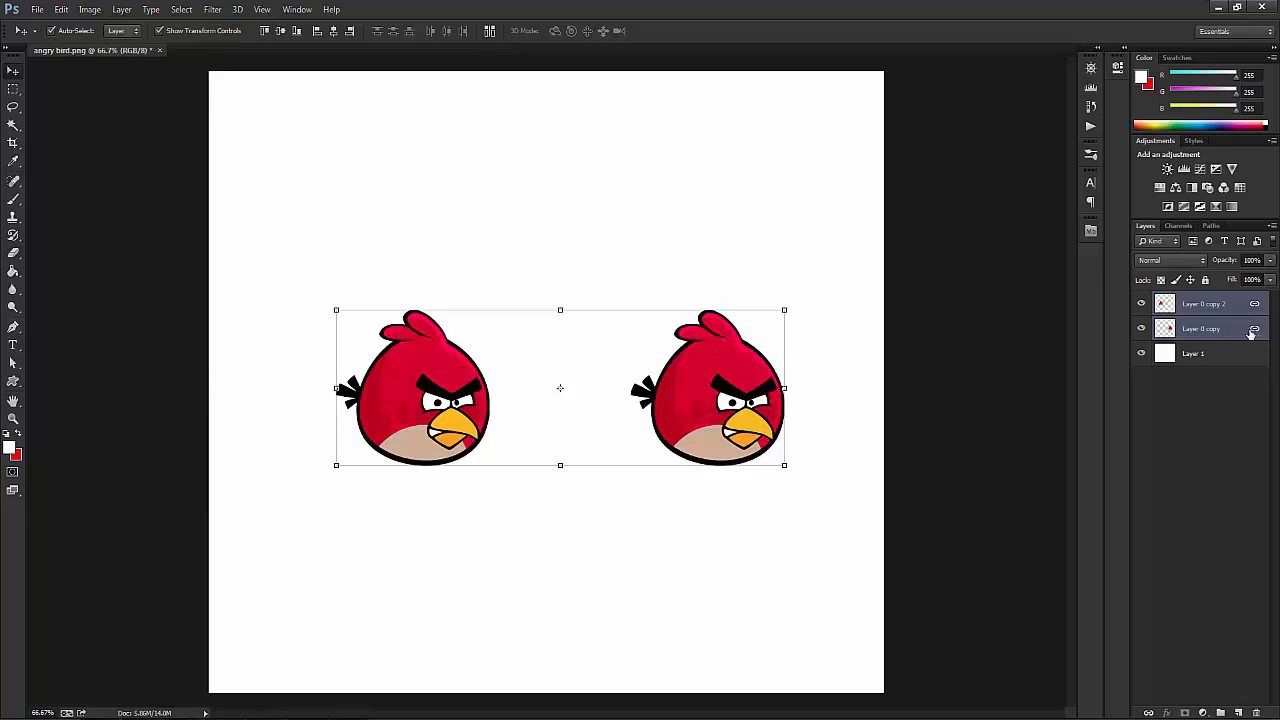
Step: Switch to the Brush tool, select only Layer 0 copy 2, and extend the selection with Select Linked Layers
key(b)
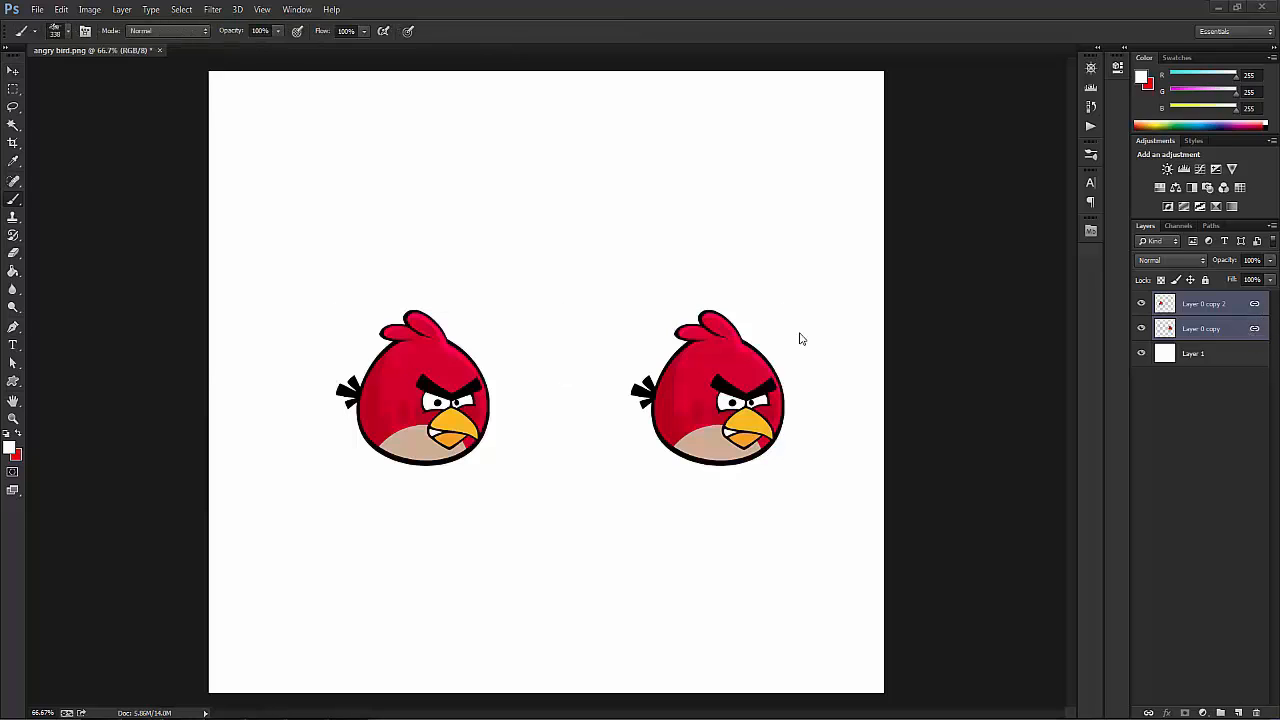
click(1214, 305)
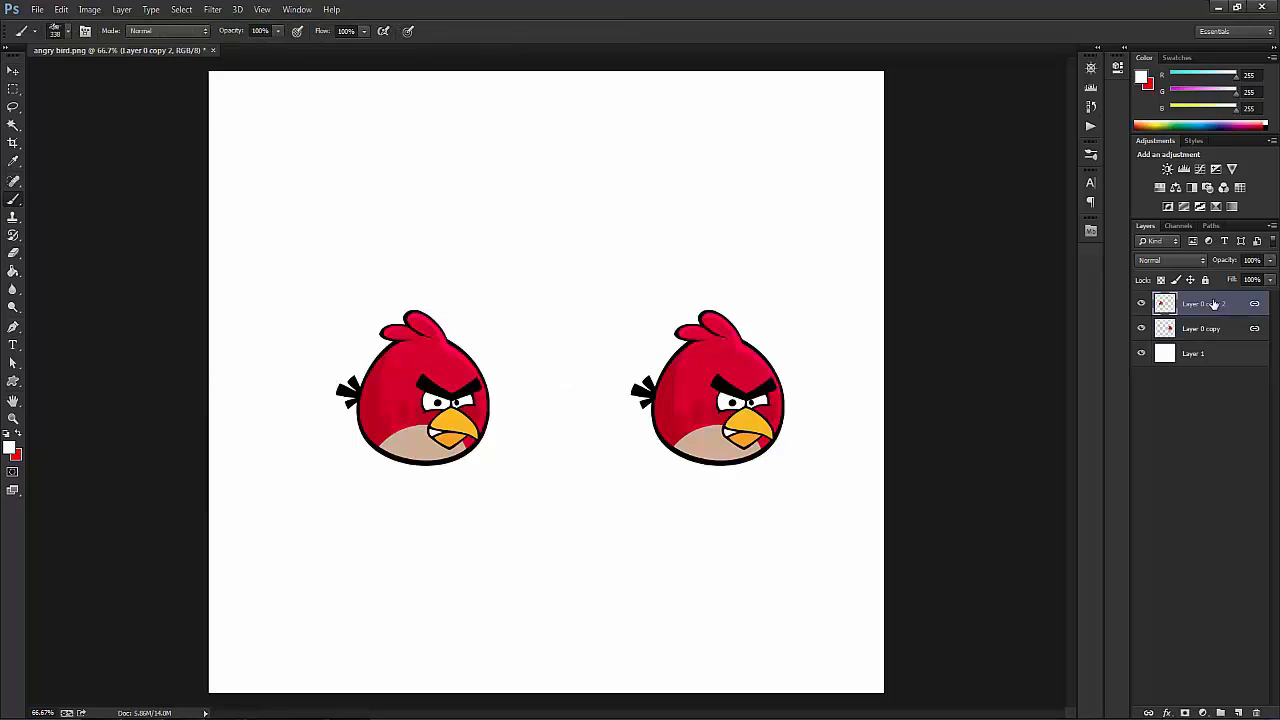
click(122, 10)
click(124, 11)
click(125, 12)
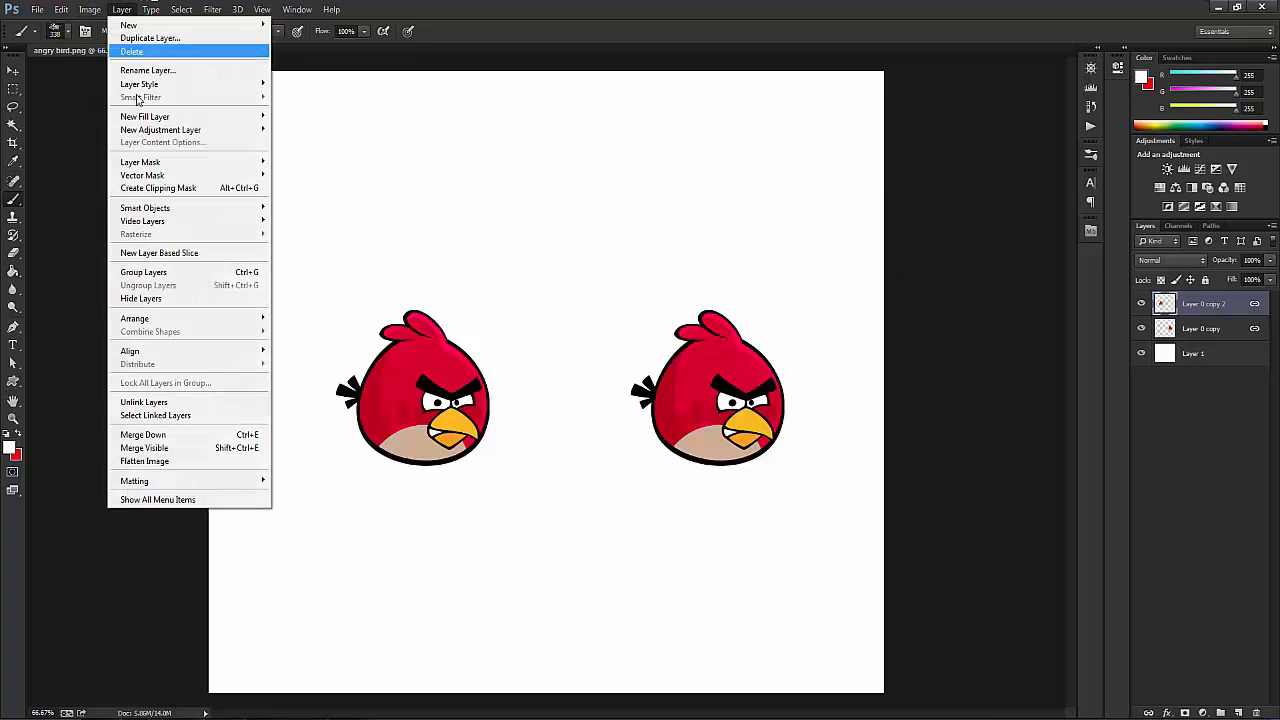
click(195, 422)
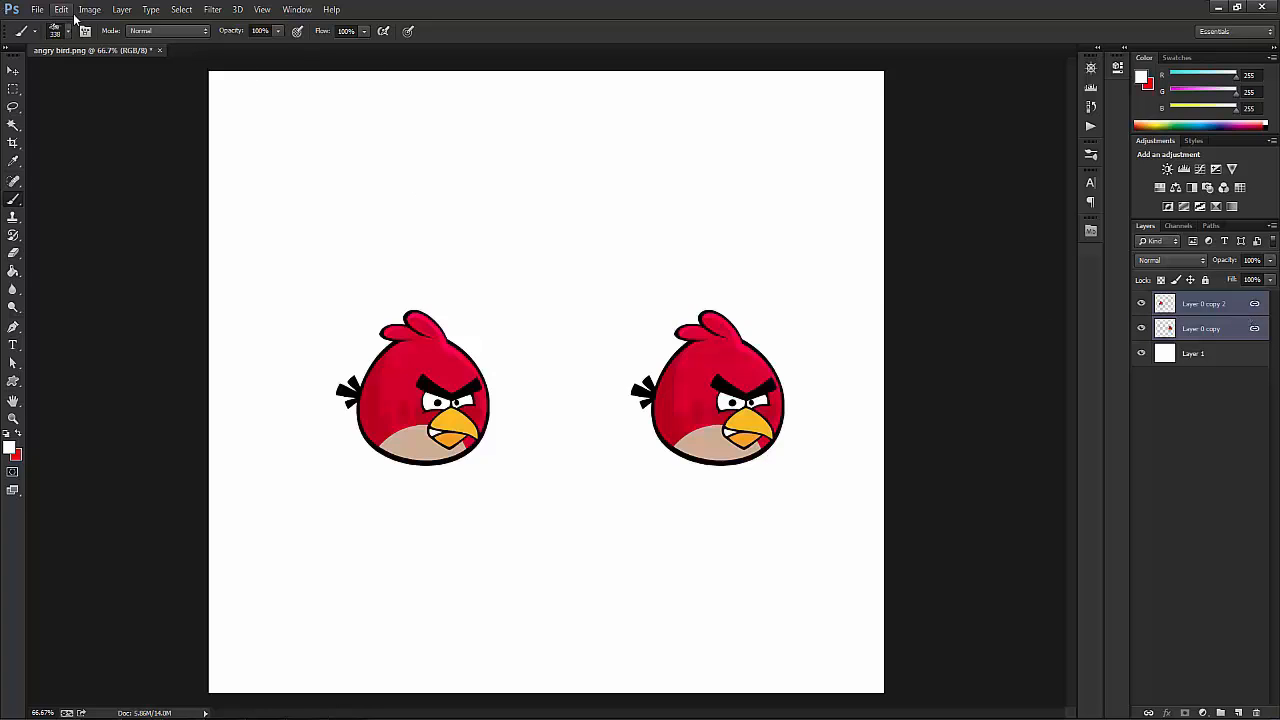
Step: Select only Layer 0 copy 2, merge it down into Layer 0 copy, and undo the merge
click(122, 10)
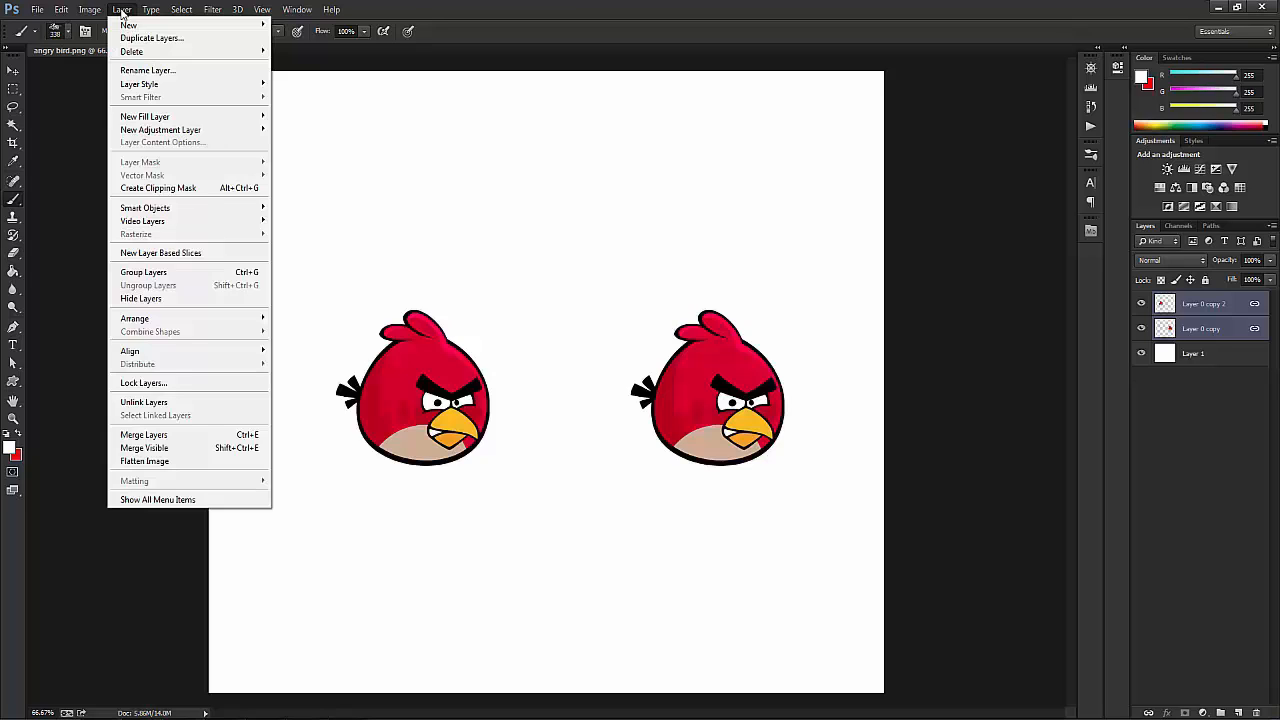
click(122, 10)
click(120, 14)
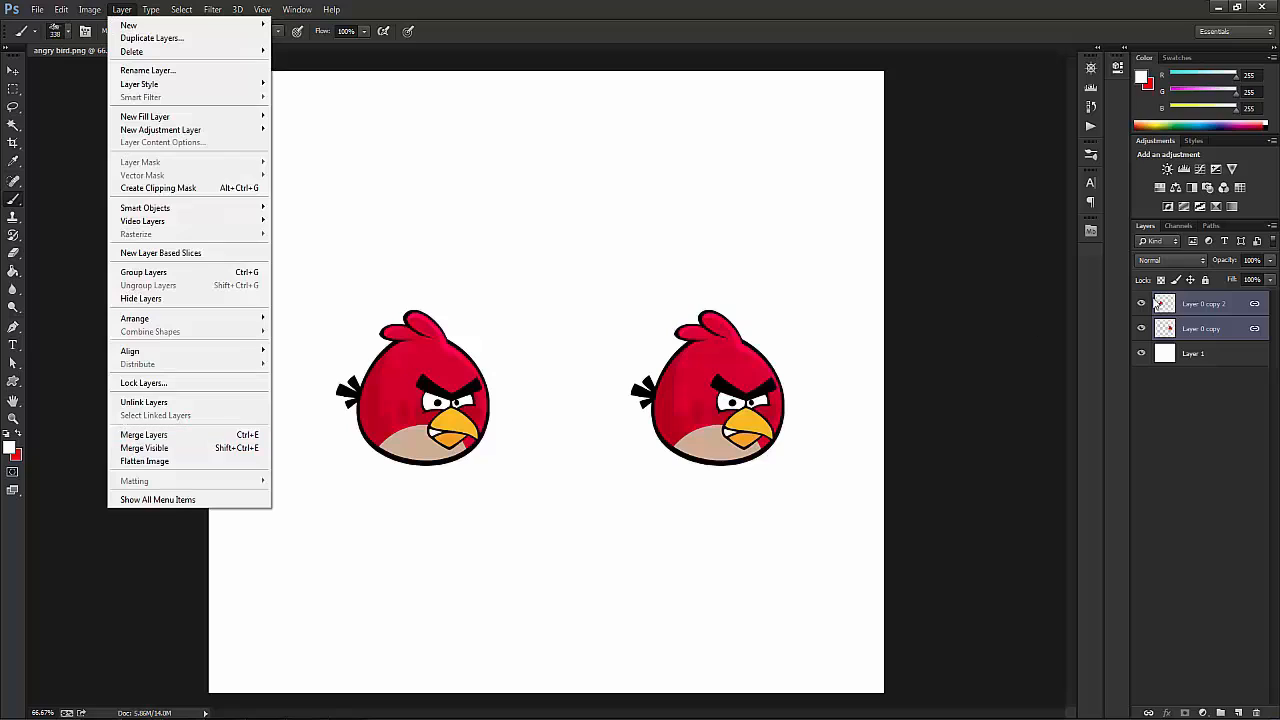
click(1207, 305)
click(1206, 304)
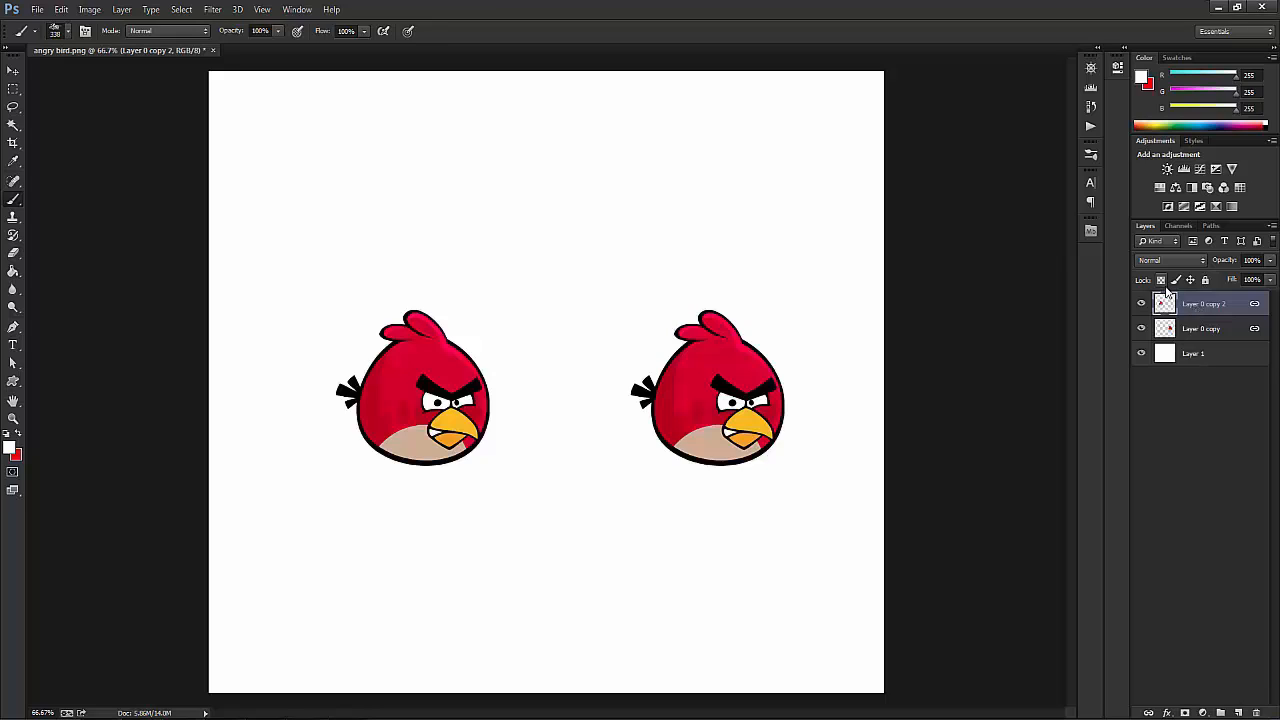
key(ctrl+e)
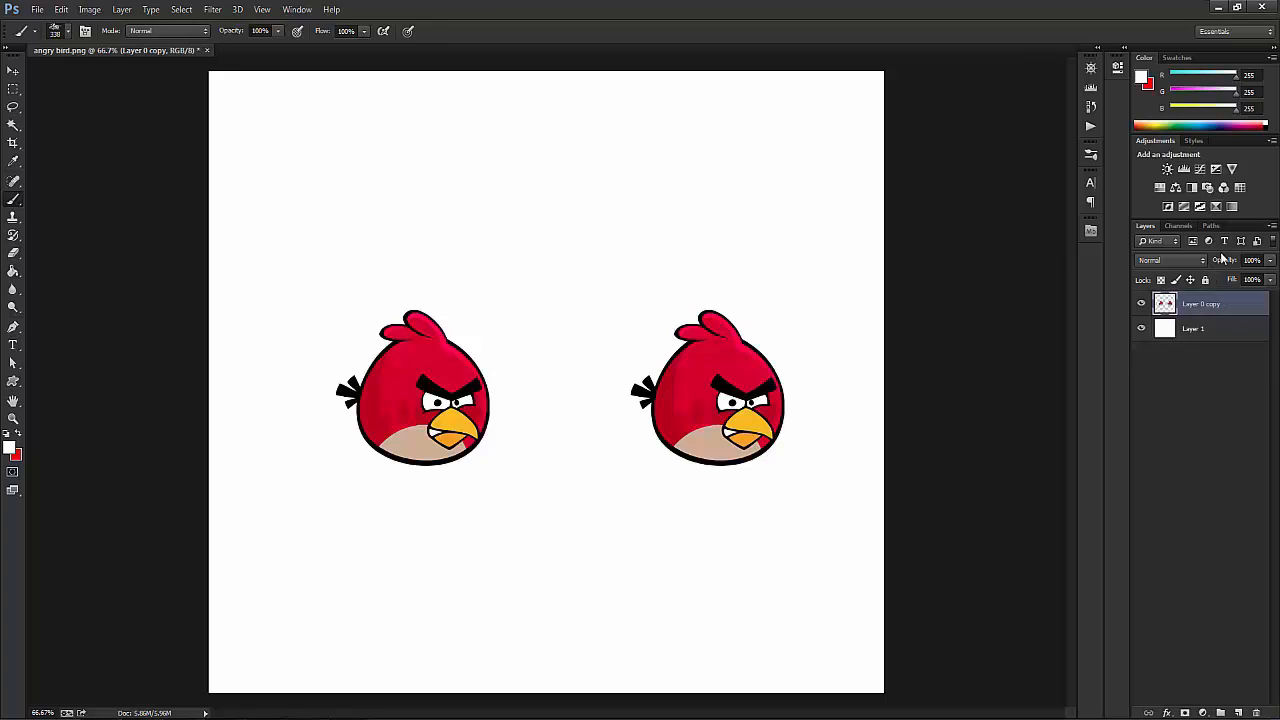
key(ctrl+z)
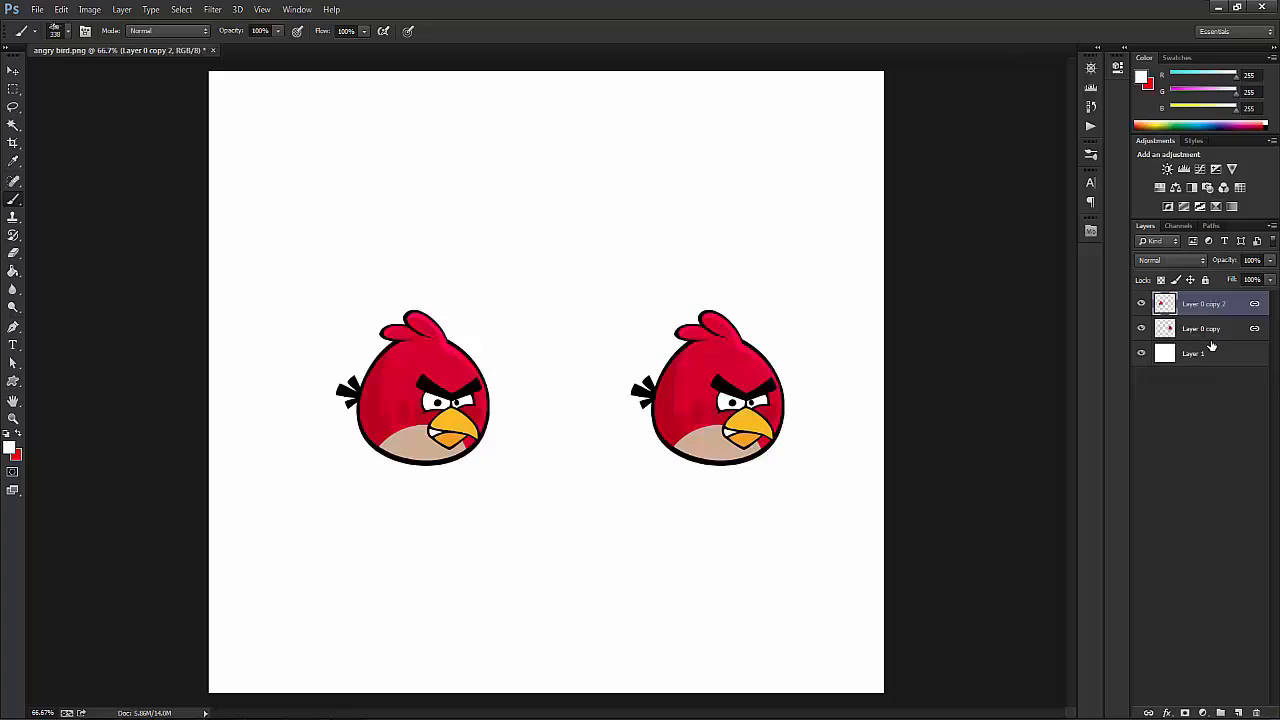
Step: Merge Layer 0 copy 2 down twice until everything is in Layer 1, then undo both merges
click(124, 10)
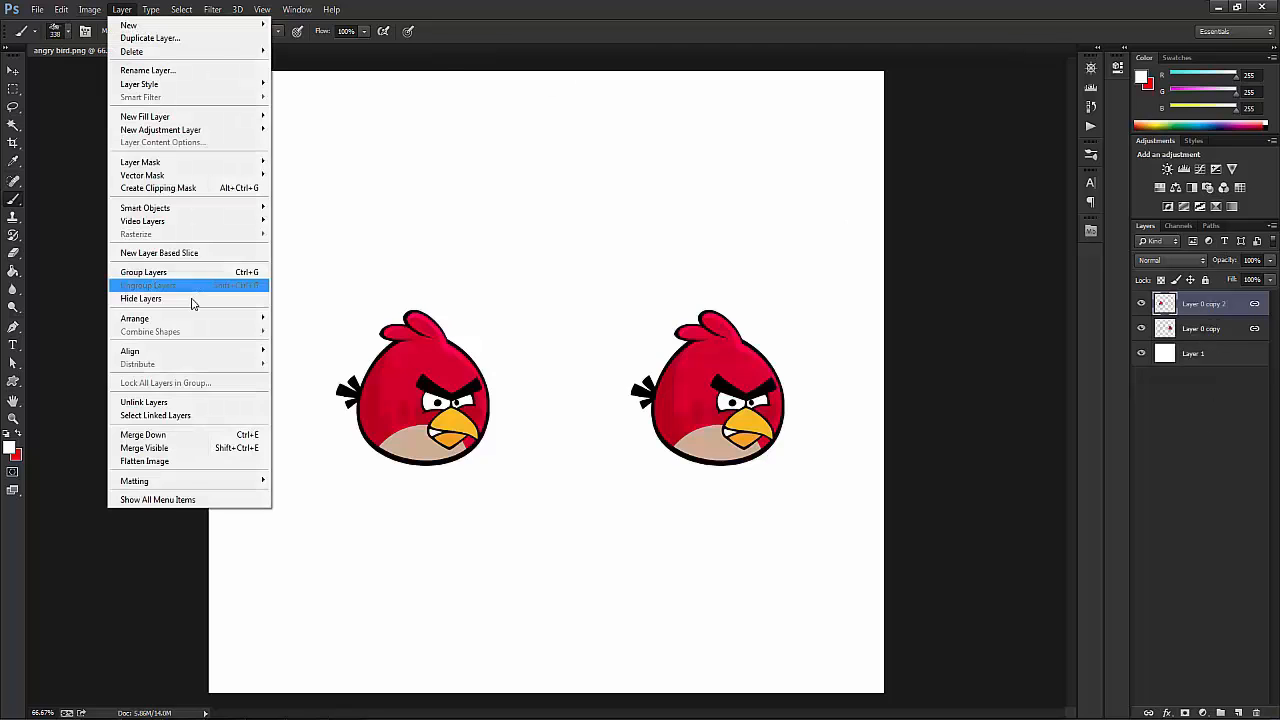
click(164, 436)
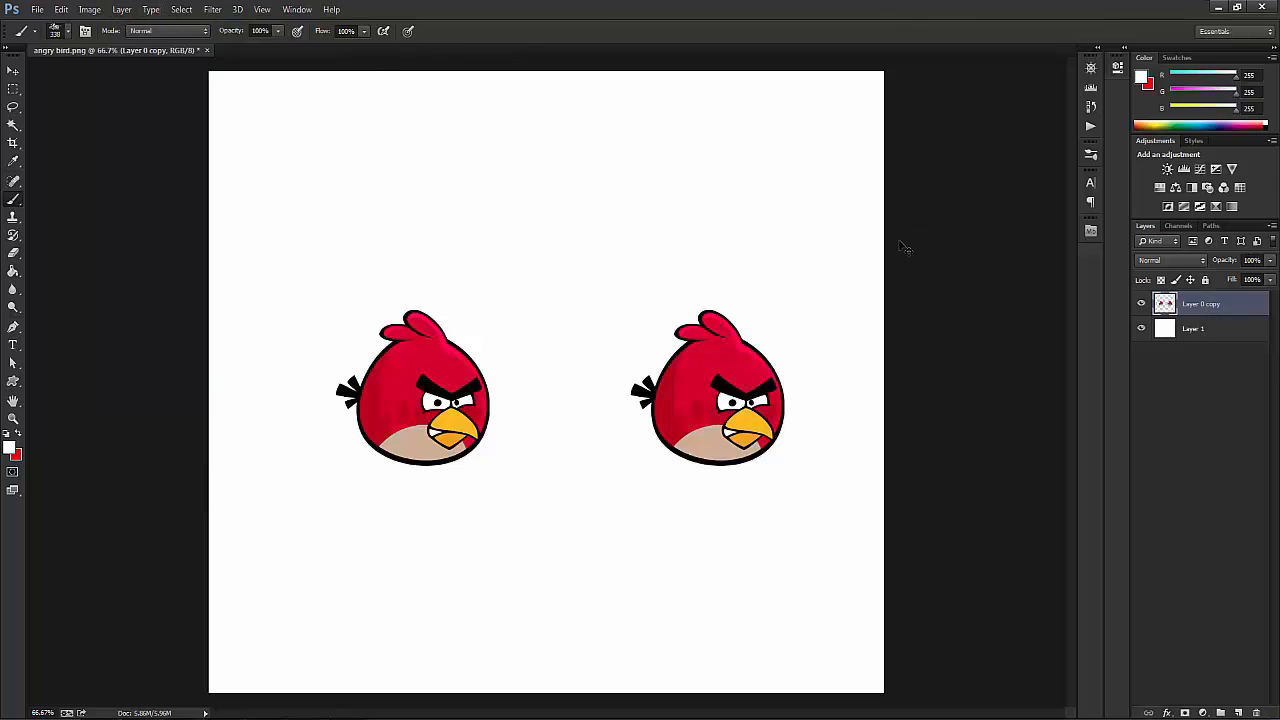
key(ctrl+e)
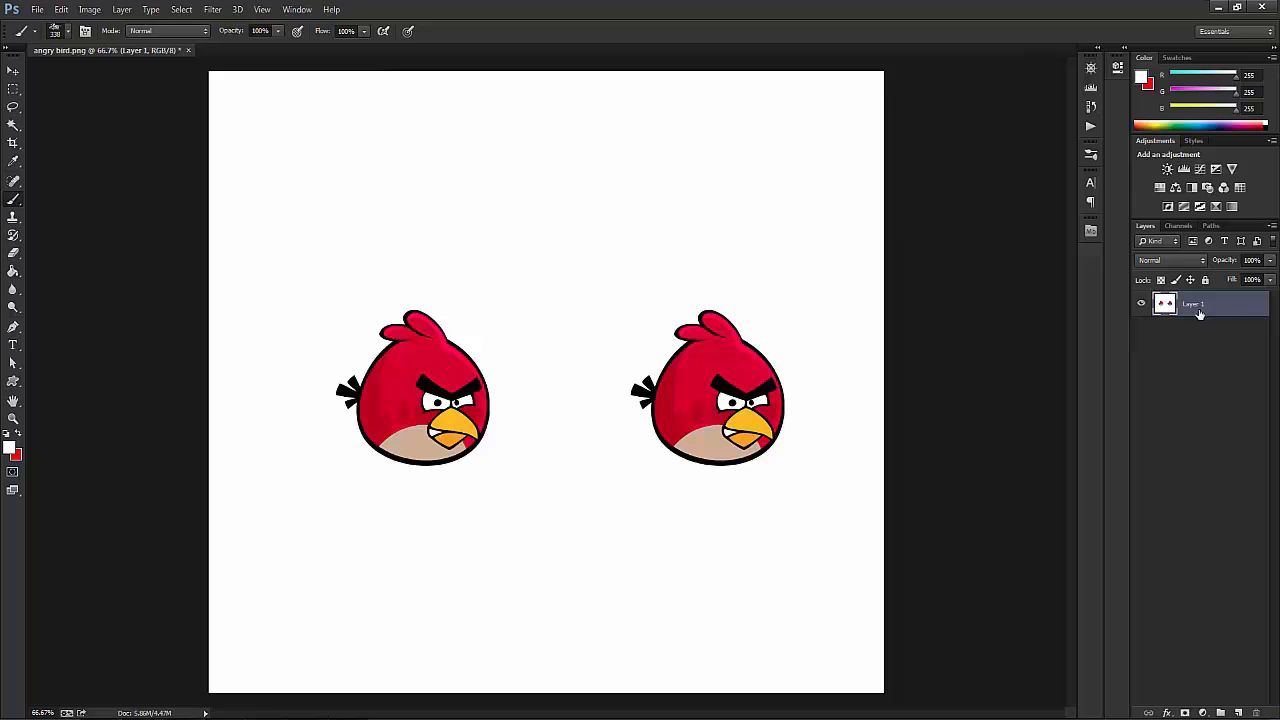
key(ctrl+alt+z)
key(ctrl+alt+z)
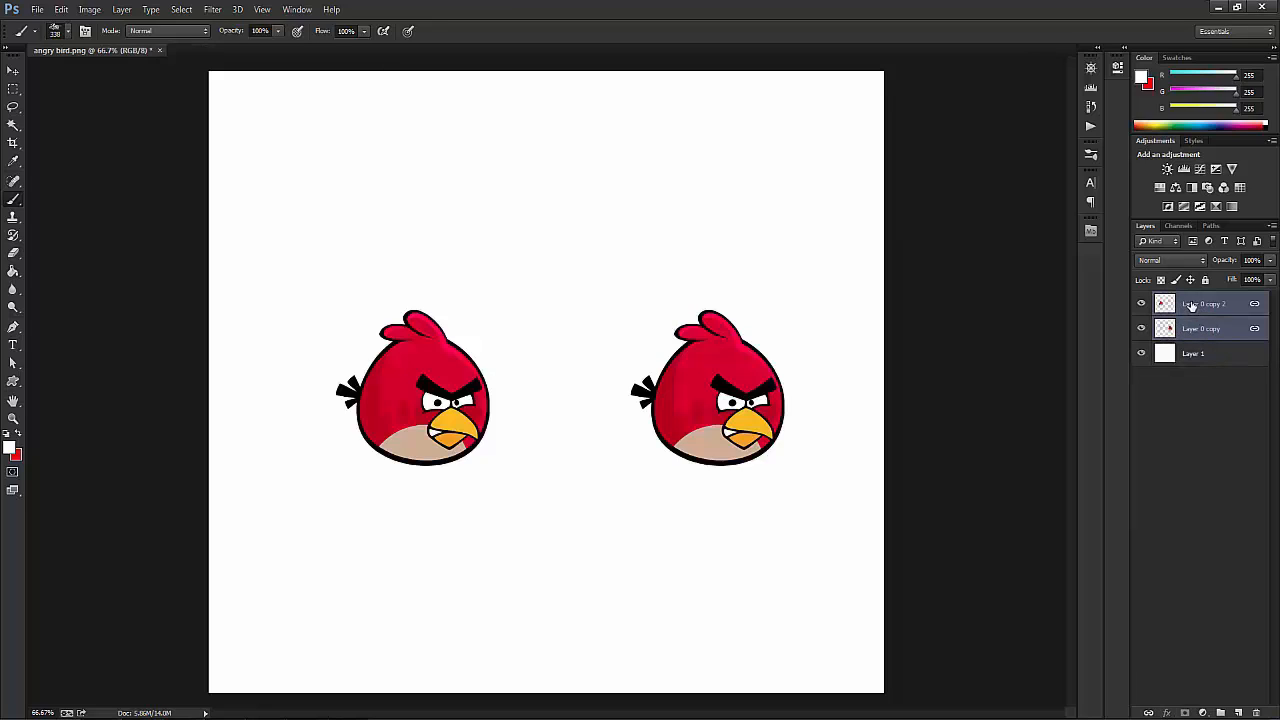
Step: Select only Layer 0 copy 2, combine all layers with Merge Visible, and undo the merge
click(1194, 305)
click(122, 9)
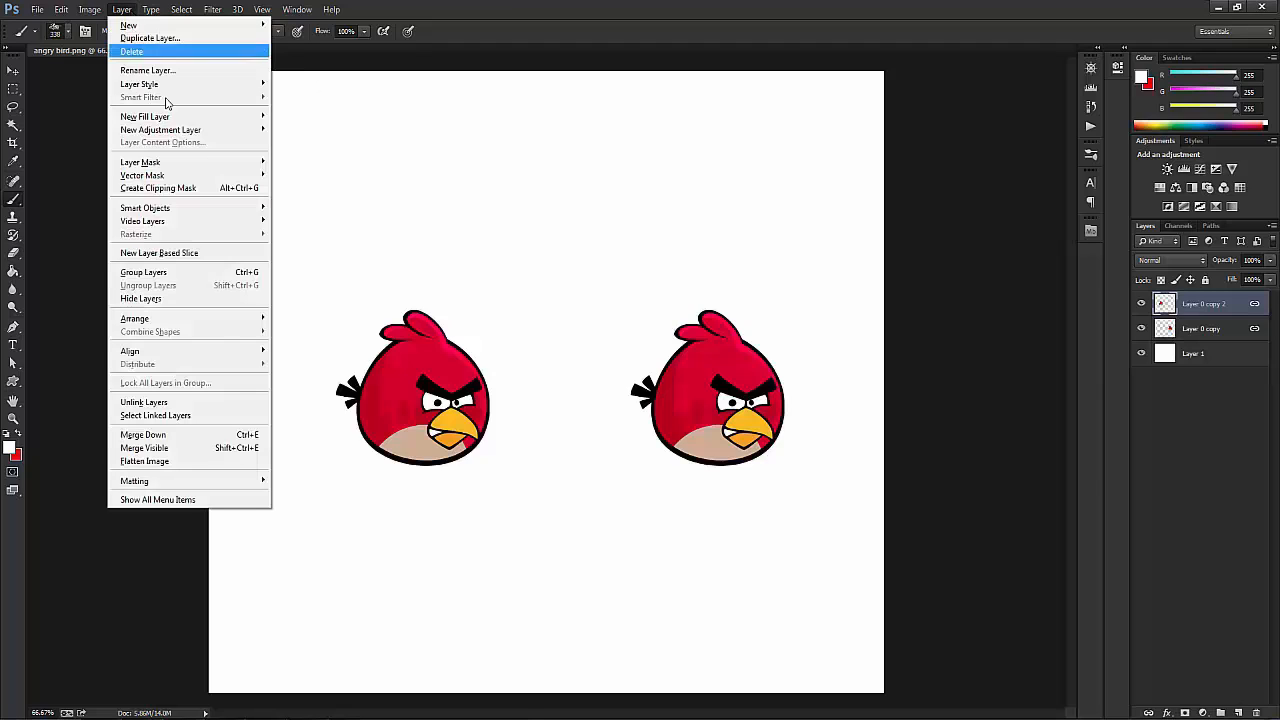
click(205, 449)
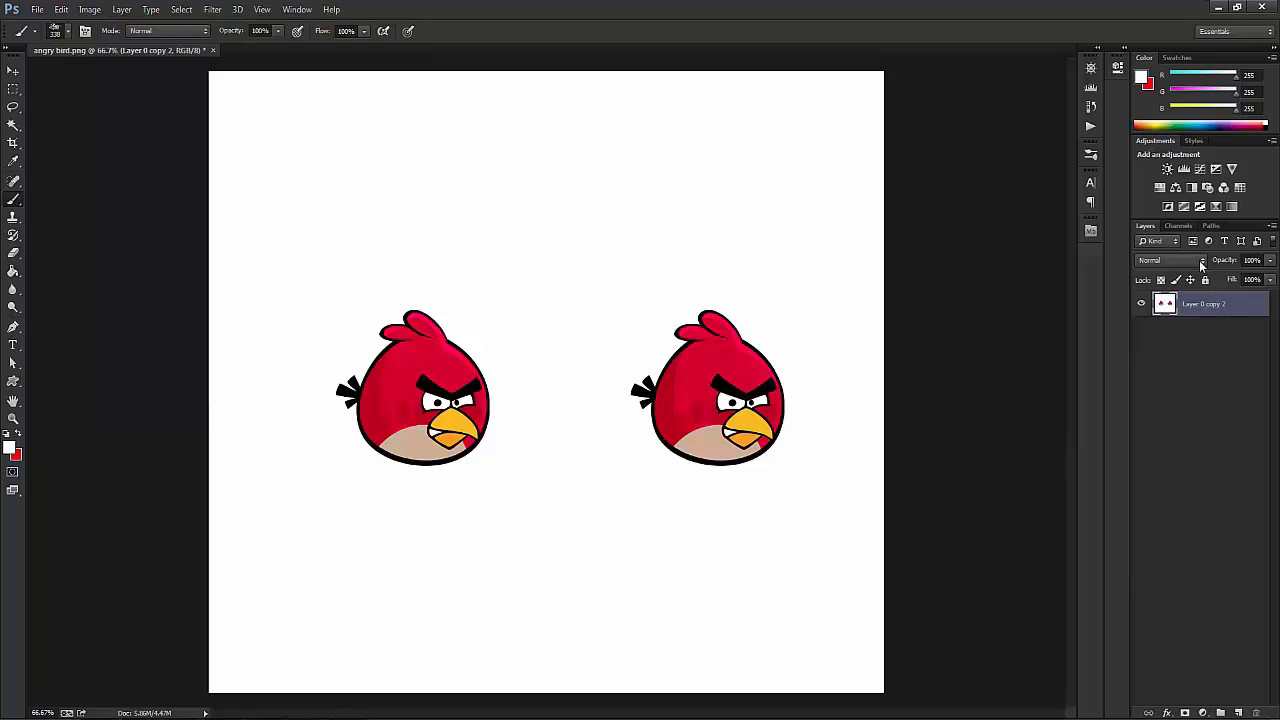
key(ctrl+z)
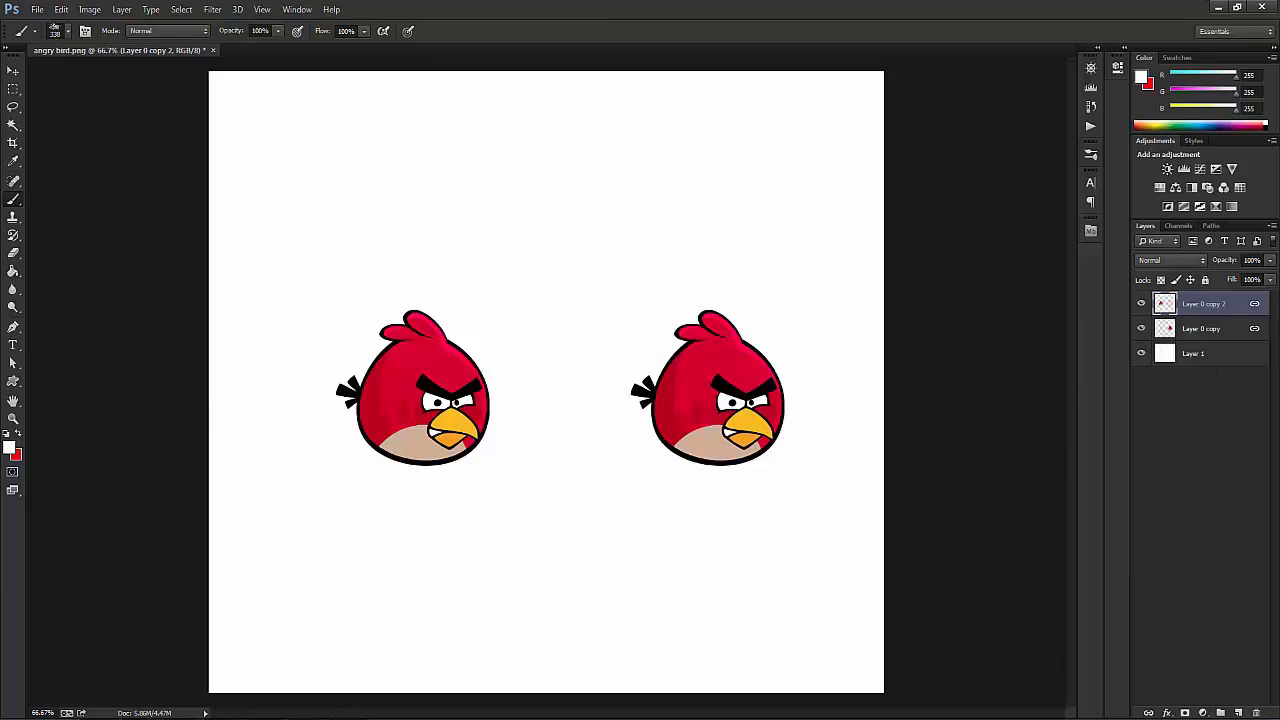
Step: Flatten the image into a single Background layer and undo the flattening
click(122, 9)
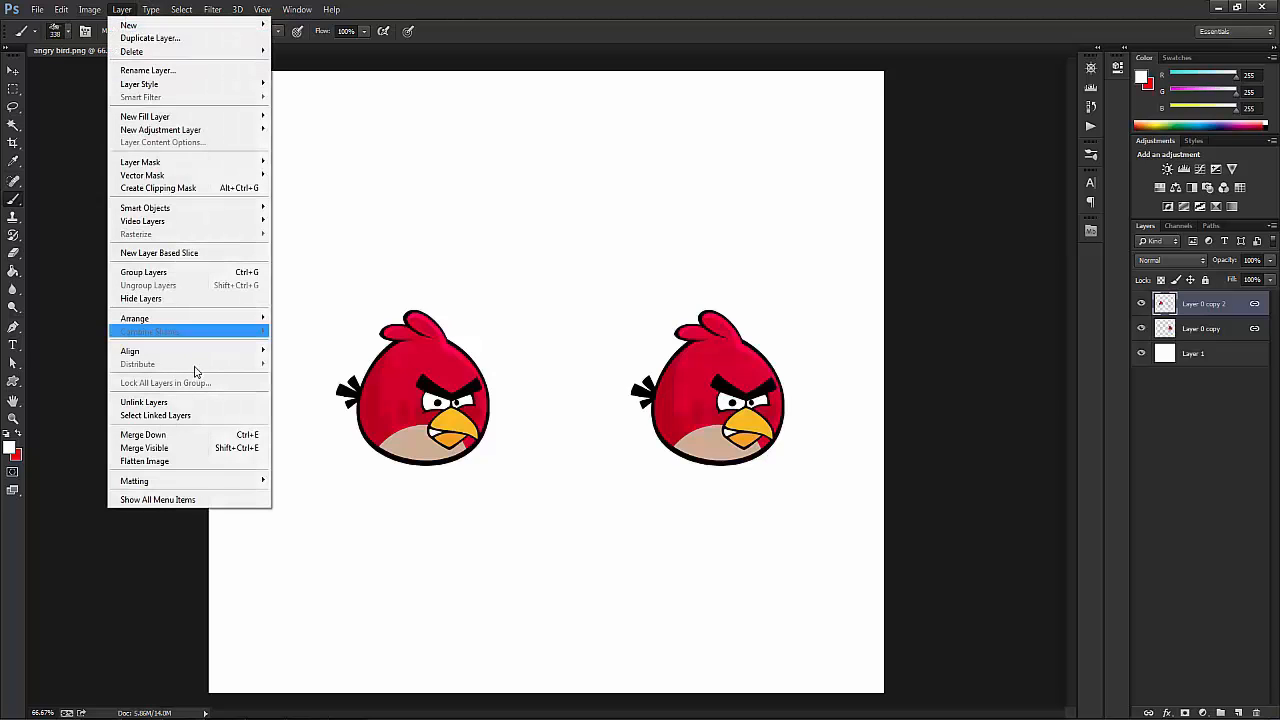
click(198, 462)
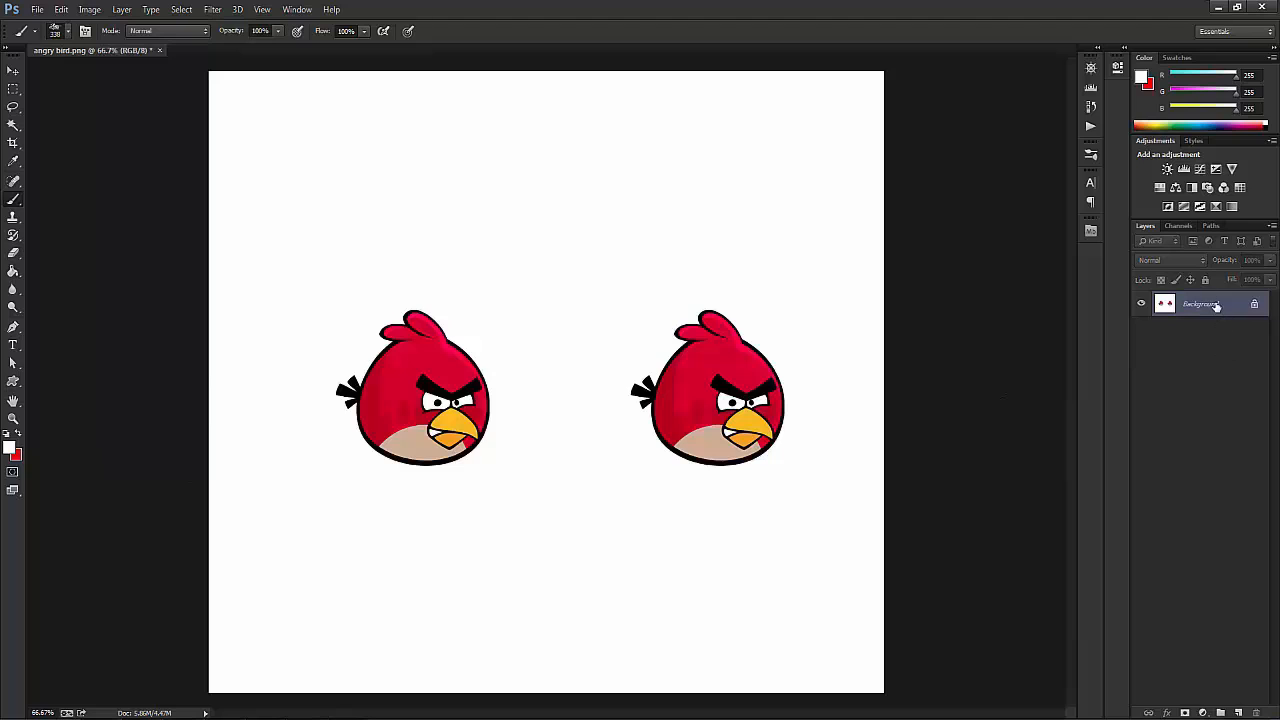
key(ctrl+z)
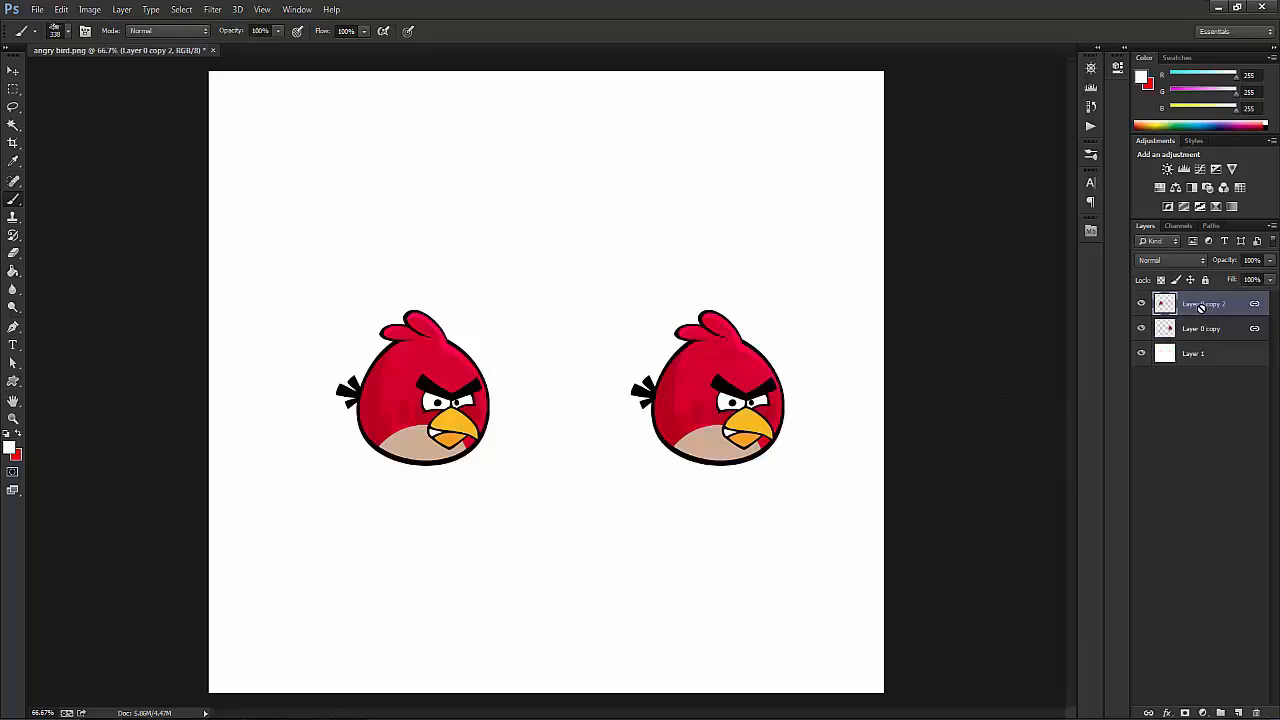
Step: Delete the white Layer 1 beneath the two bird layers
click(121, 9)
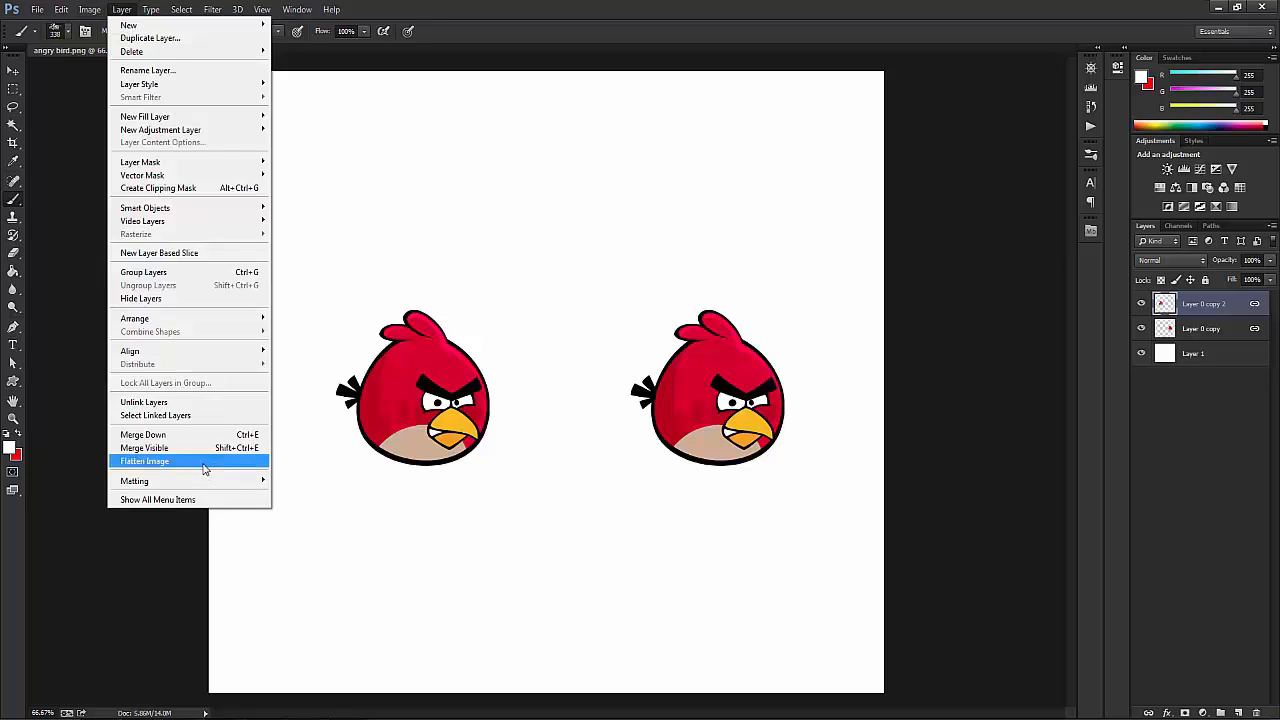
click(698, 42)
click(1206, 356)
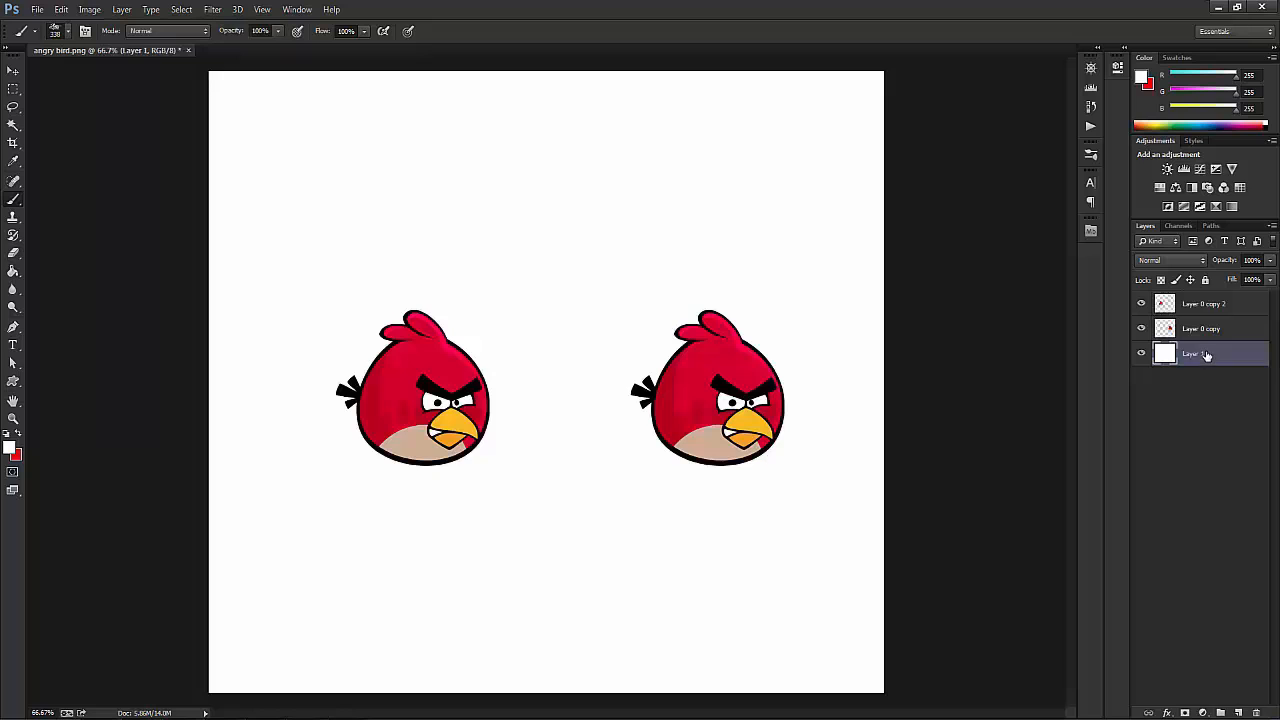
key(Delete)
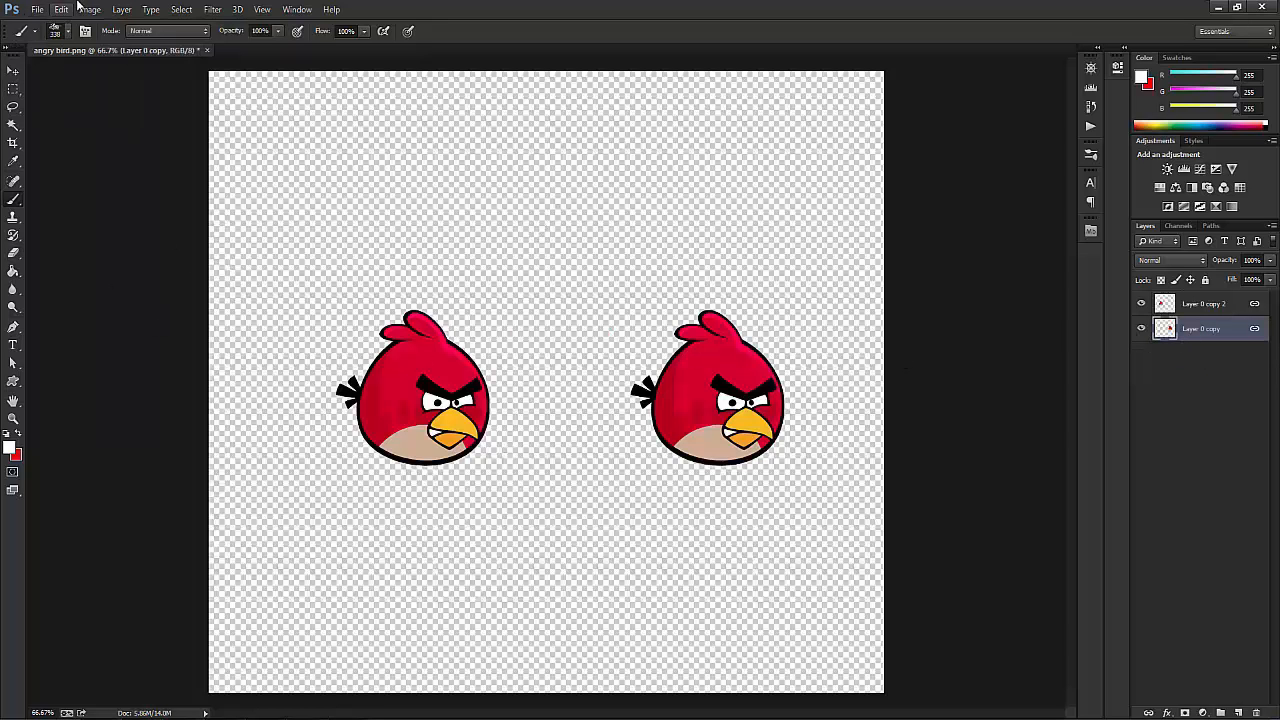
Step: Combine the two bird layers with Merge Visible, undo the merge, and try Flatten Image on the transparent document
click(121, 9)
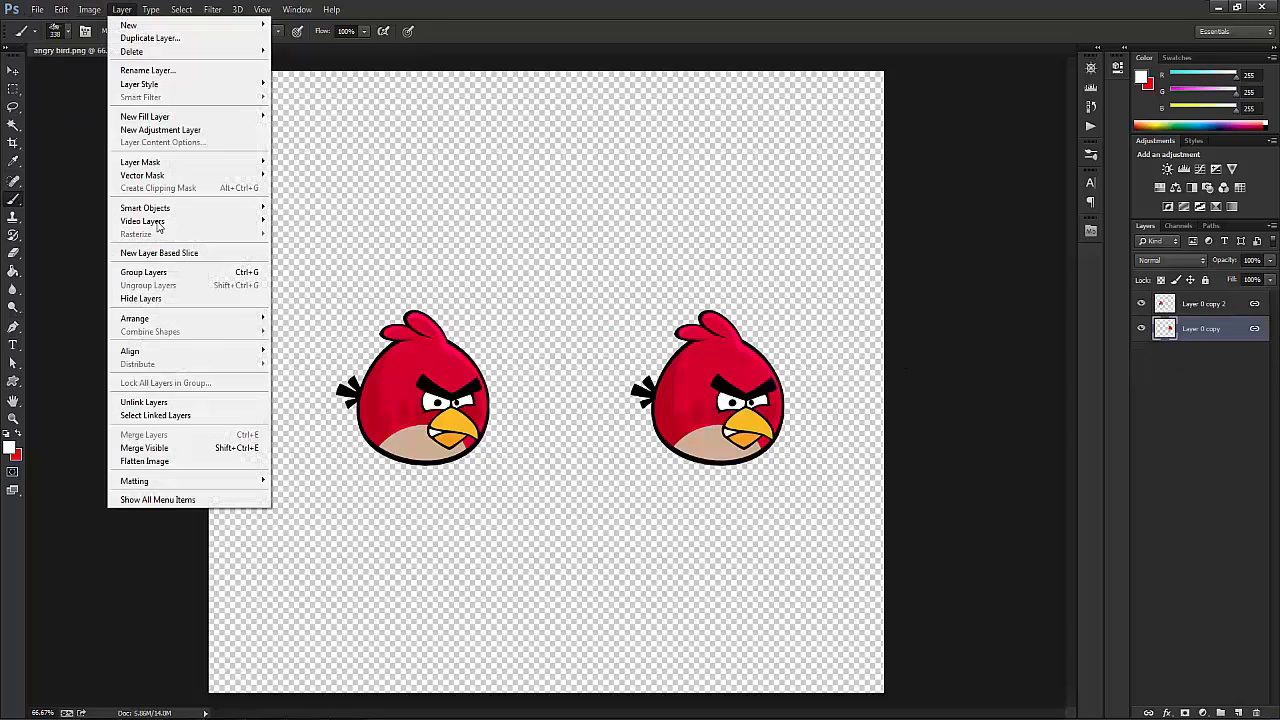
click(146, 447)
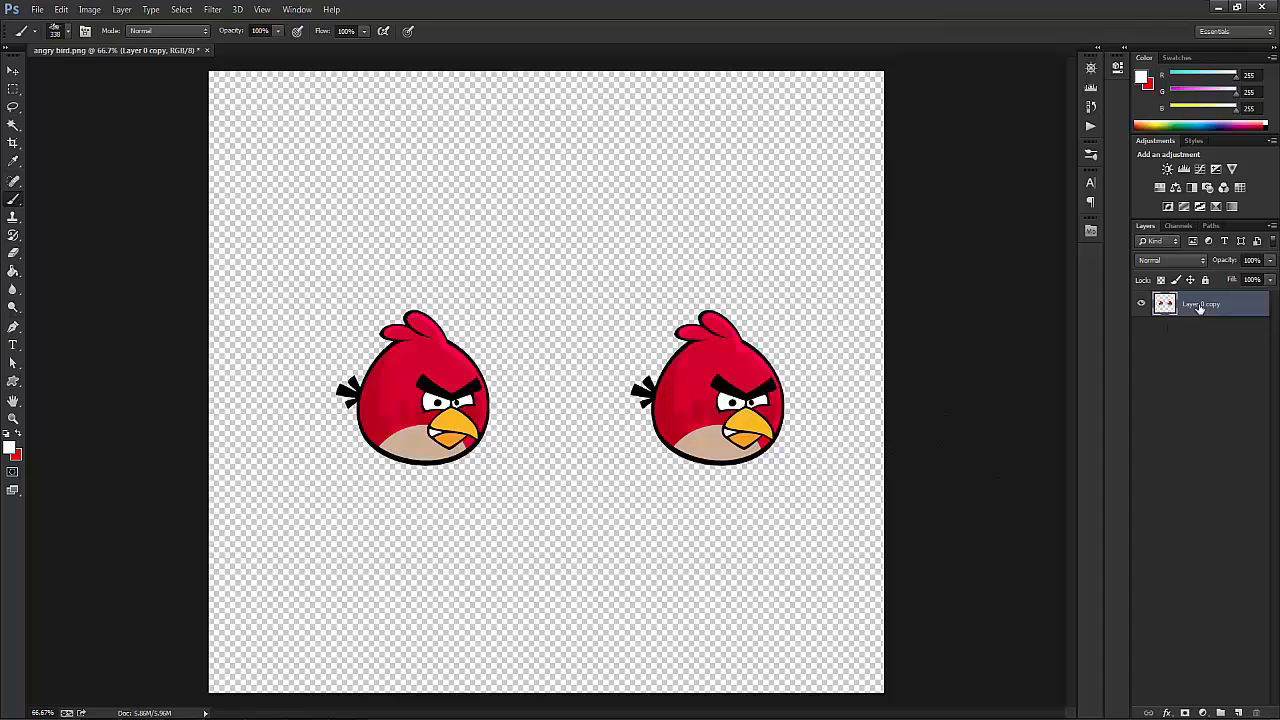
key(ctrl+z)
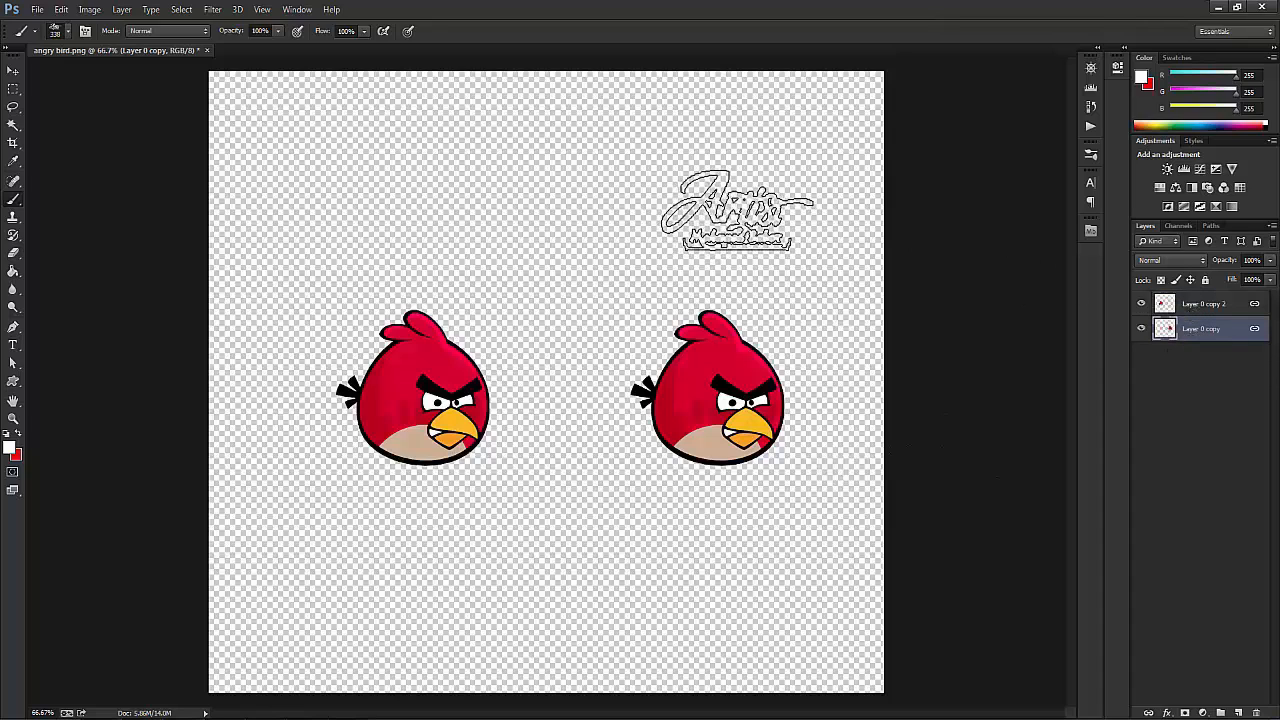
click(121, 9)
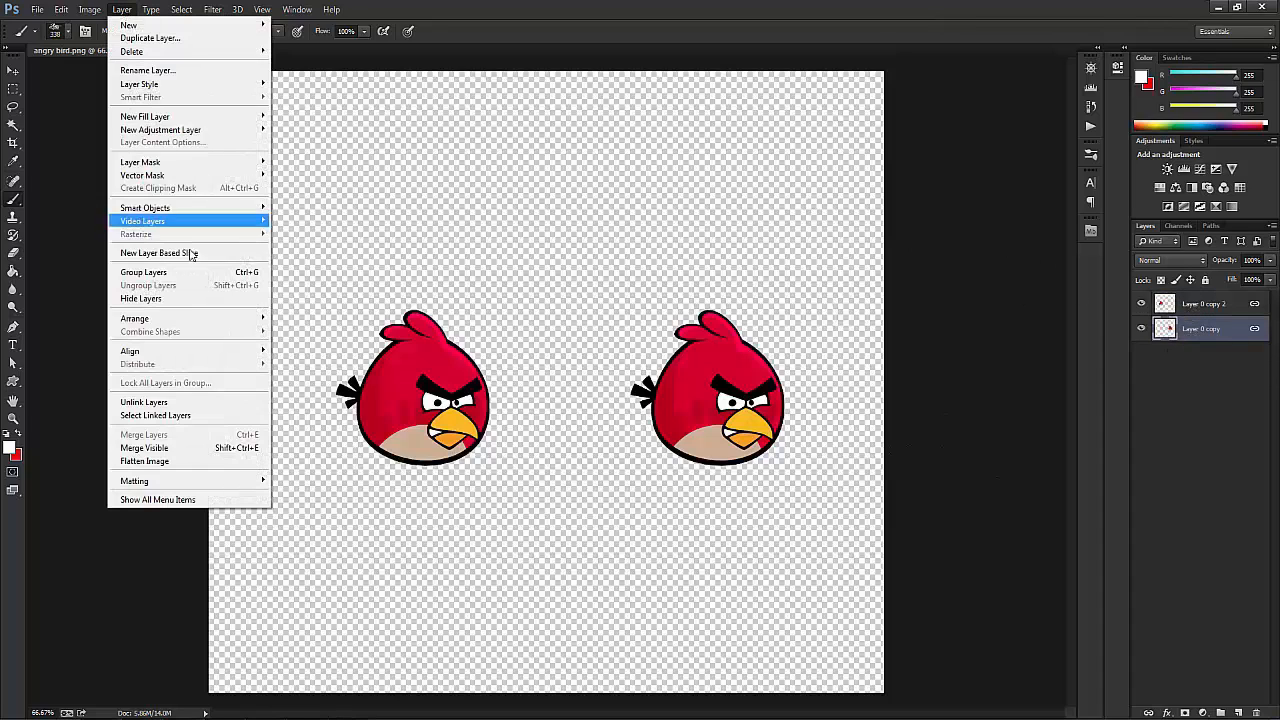
click(145, 461)
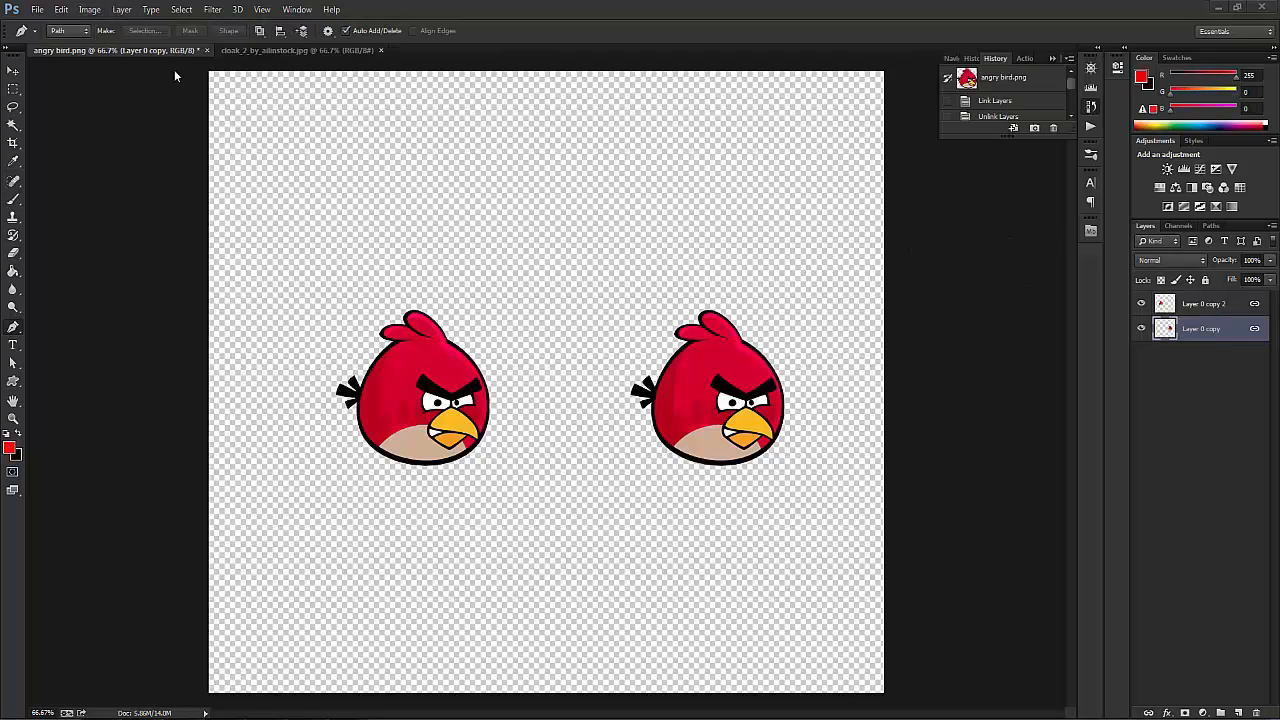
Step: Close angry bird.png without saving its changes, leaving the cloak_2_by_ailinstock.jpg photo open
click(122, 9)
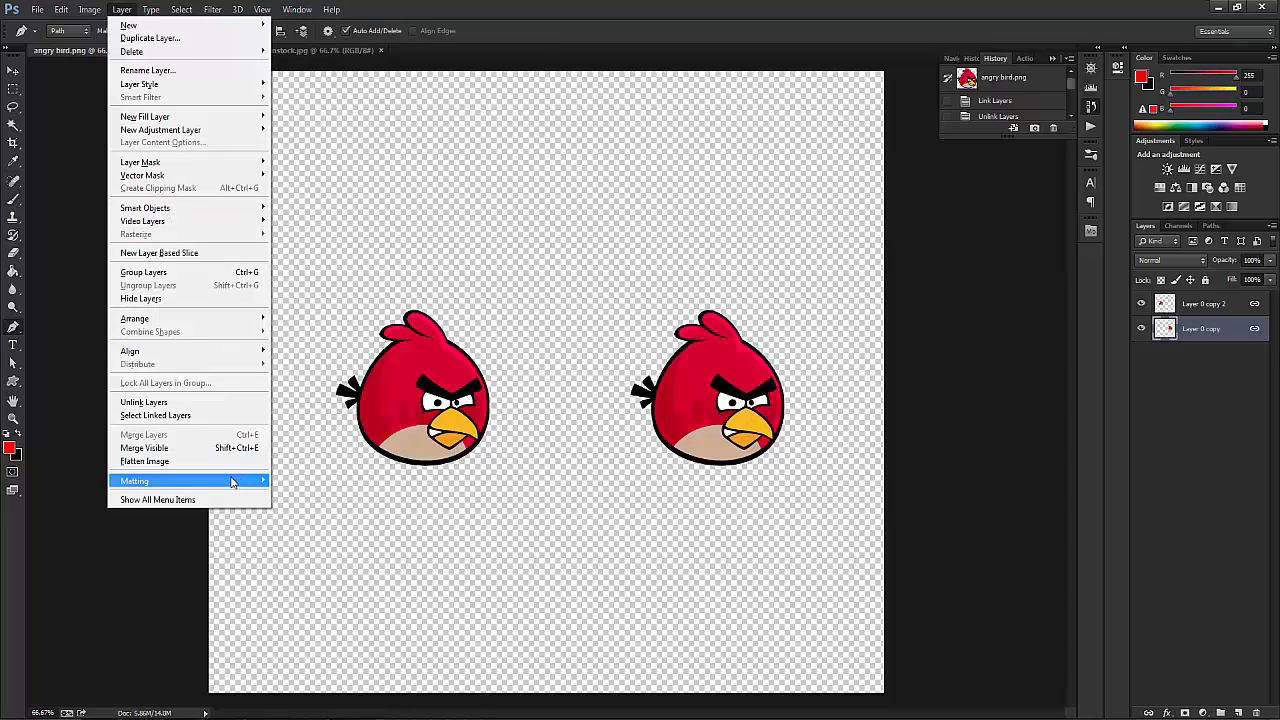
mouse_move(250, 481)
click(420, 4)
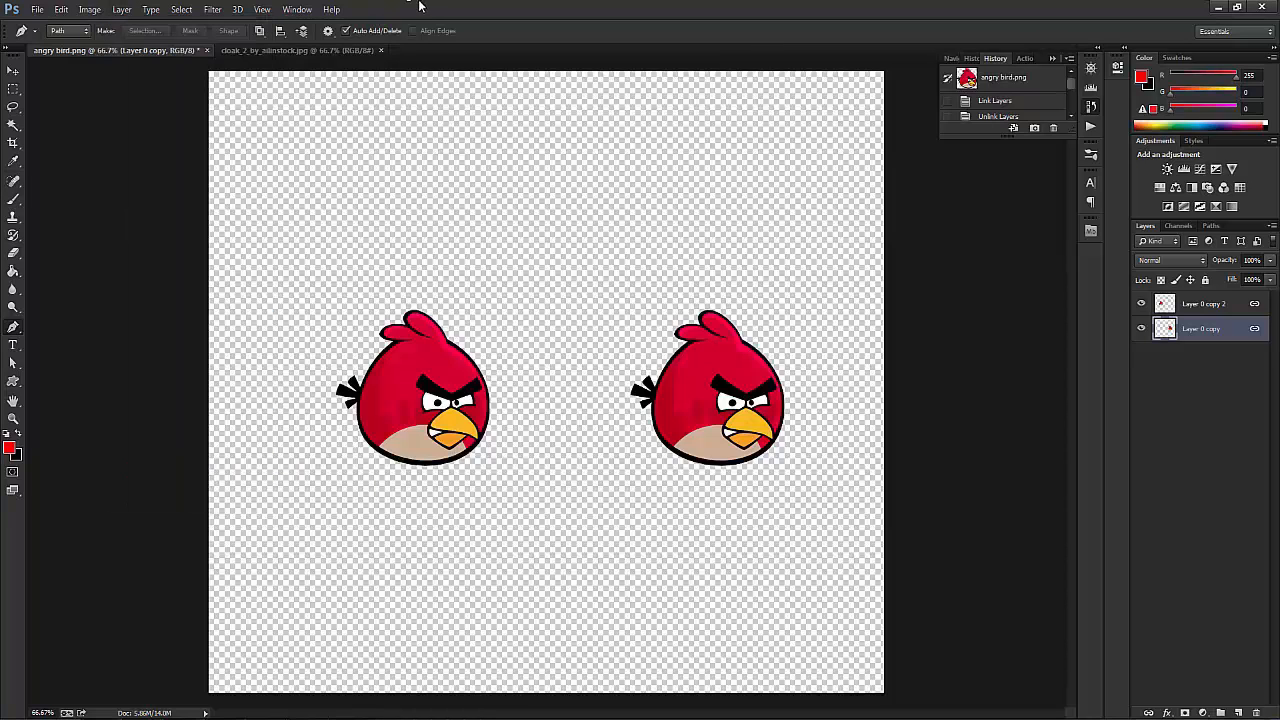
click(205, 51)
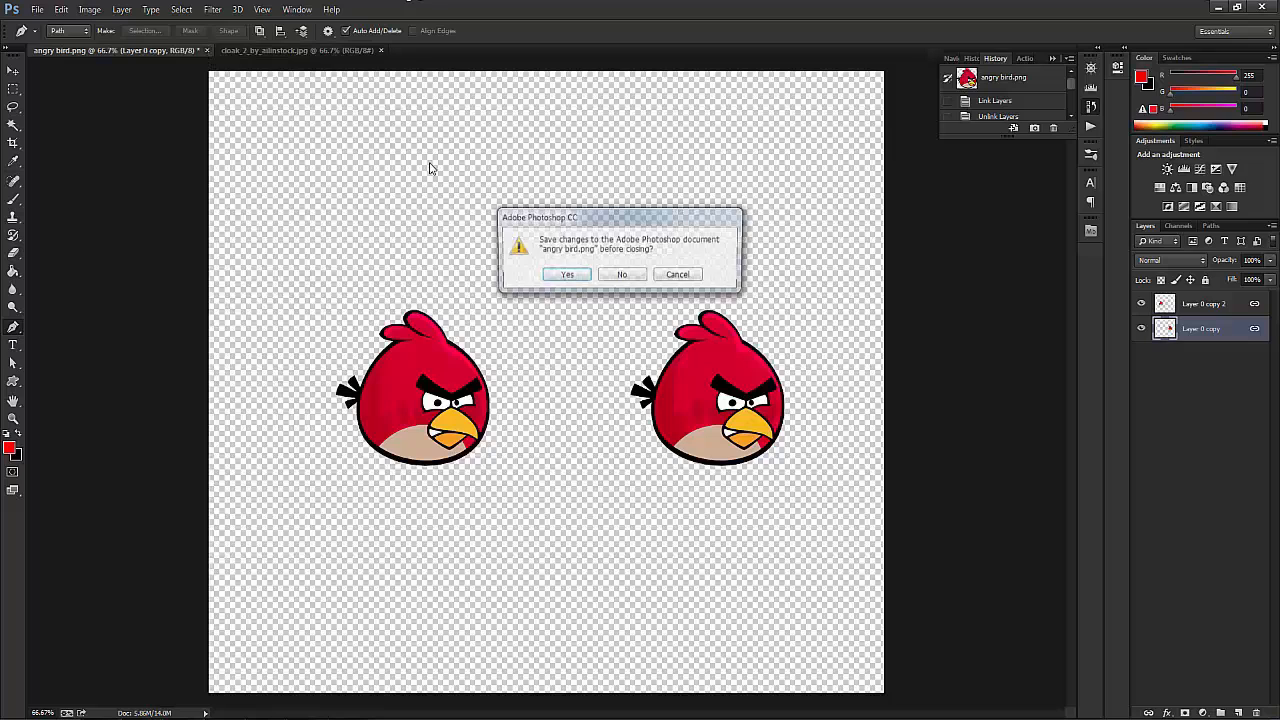
click(621, 276)
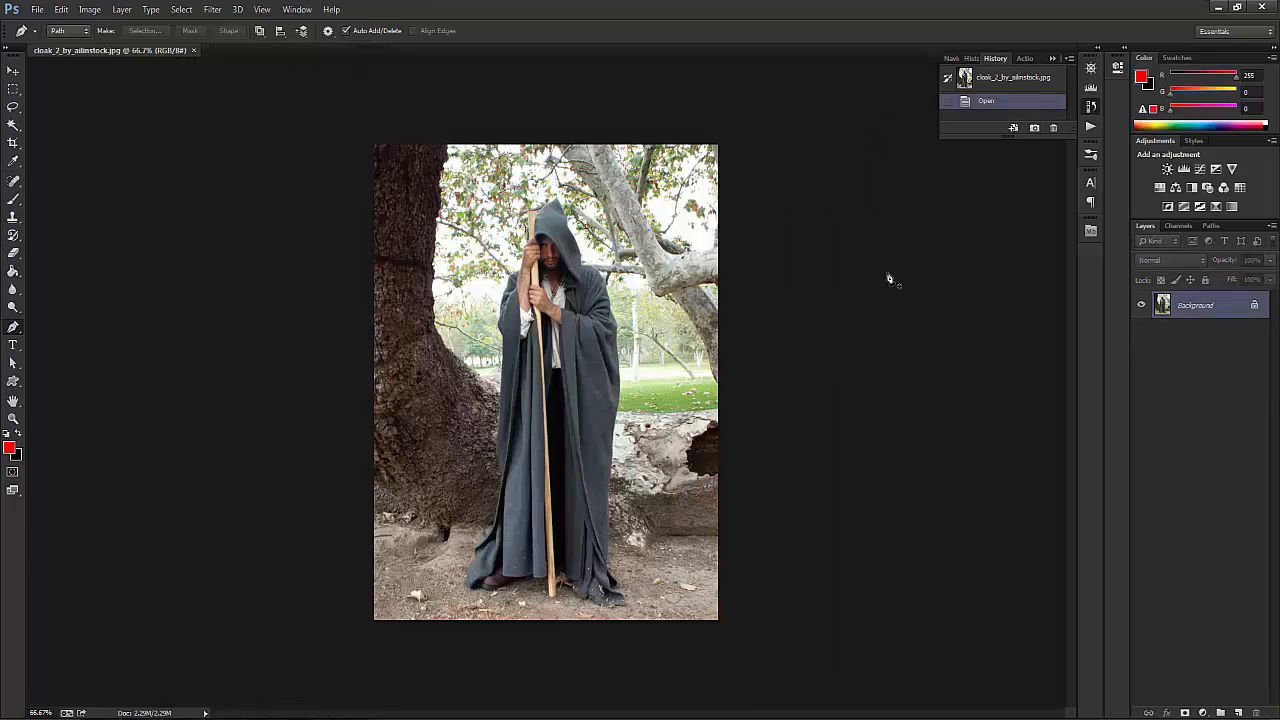
Step: Draw a narrow closed Pen path along the outer edge of the cloak sleeve beside the staff, from elbow to shoulder
key(ctrl+plus)
key(ctrl+plus)
scroll(568, 348, down, 1)
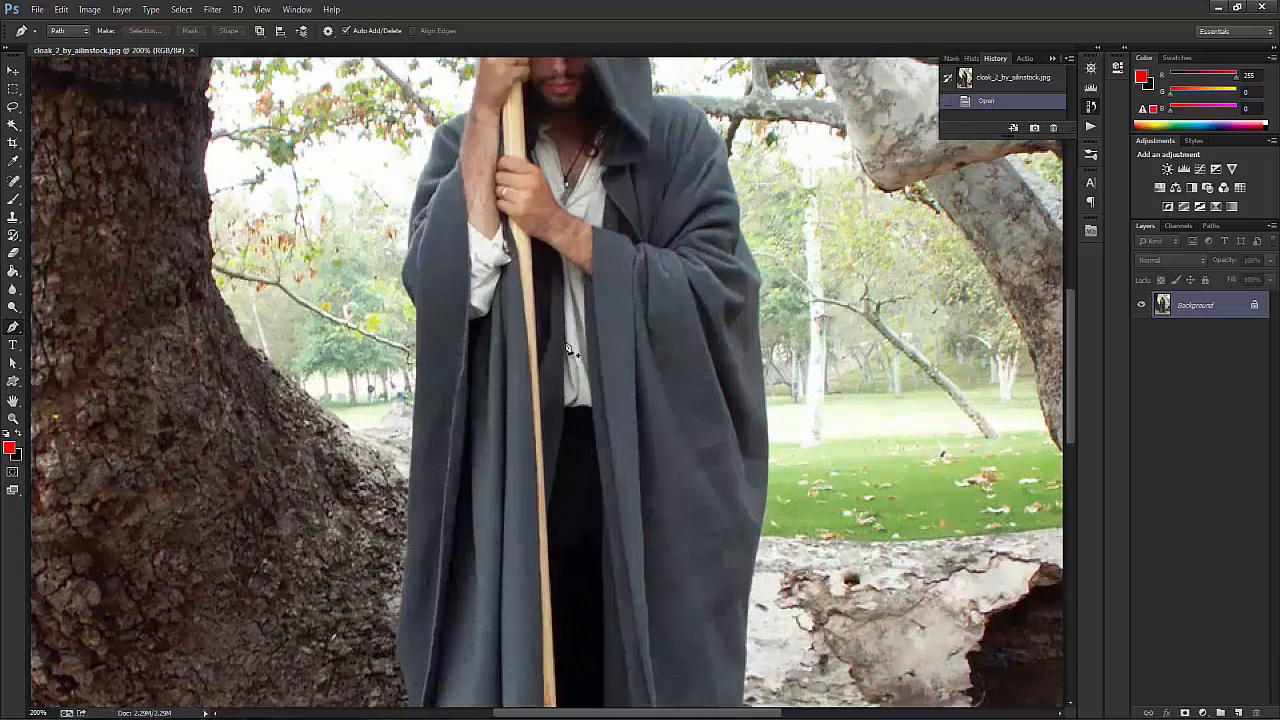
scroll(568, 348, up, 3)
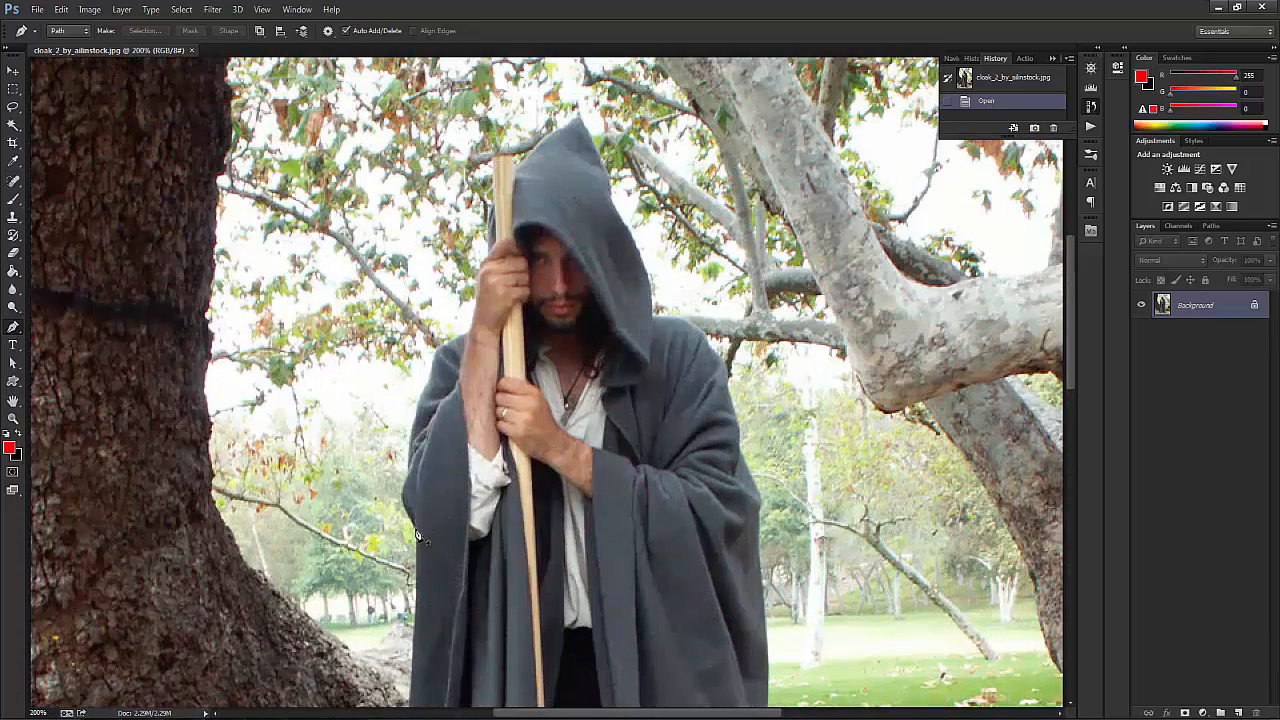
click(407, 503)
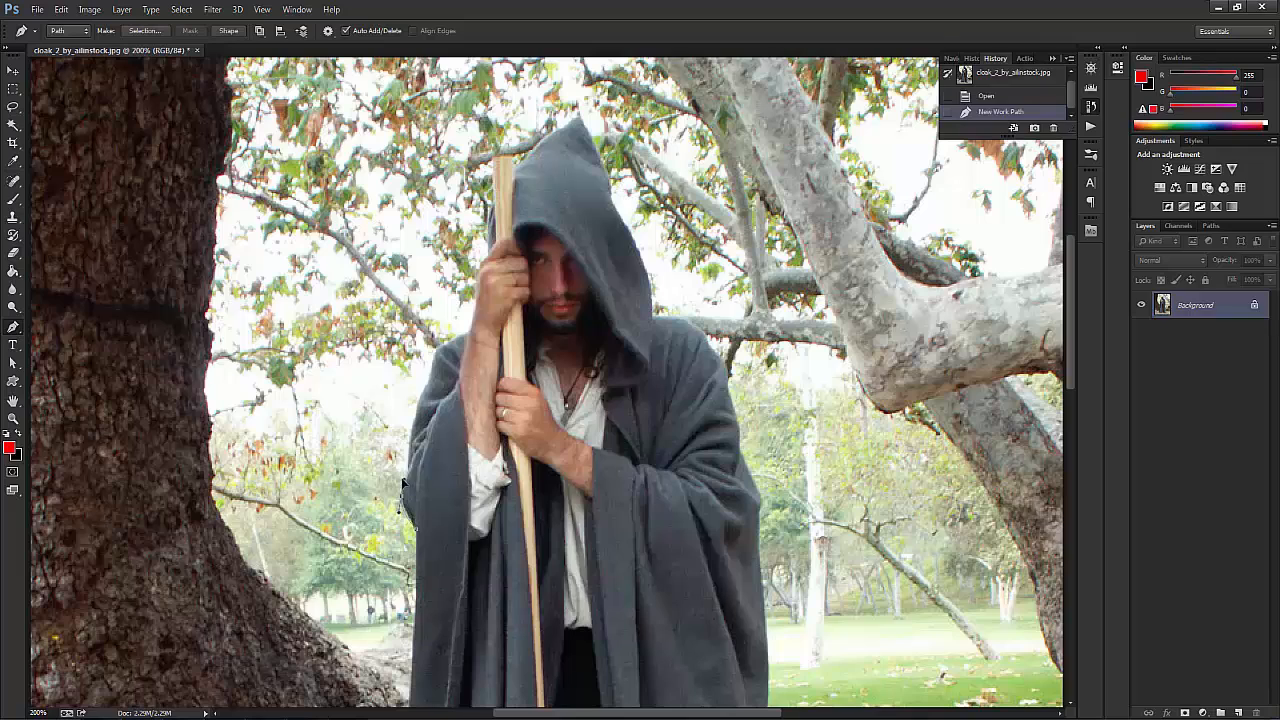
click(410, 460)
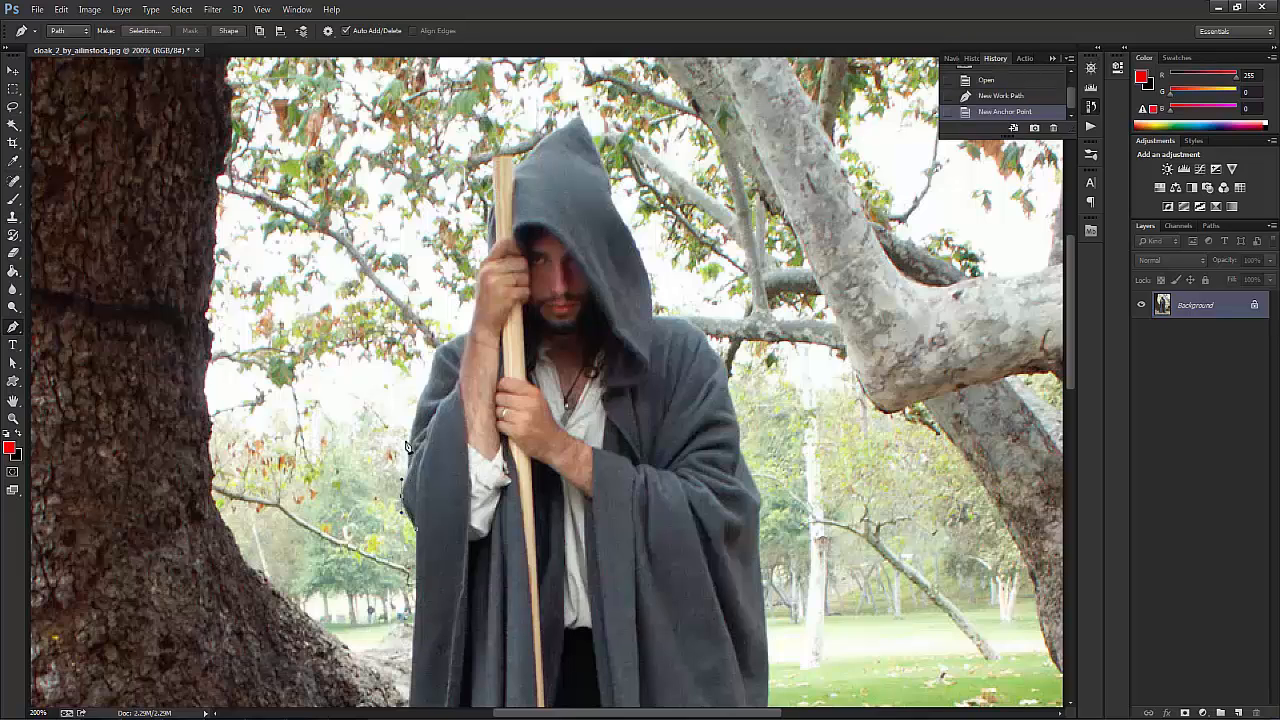
click(409, 434)
key(ctrl+z)
click(408, 445)
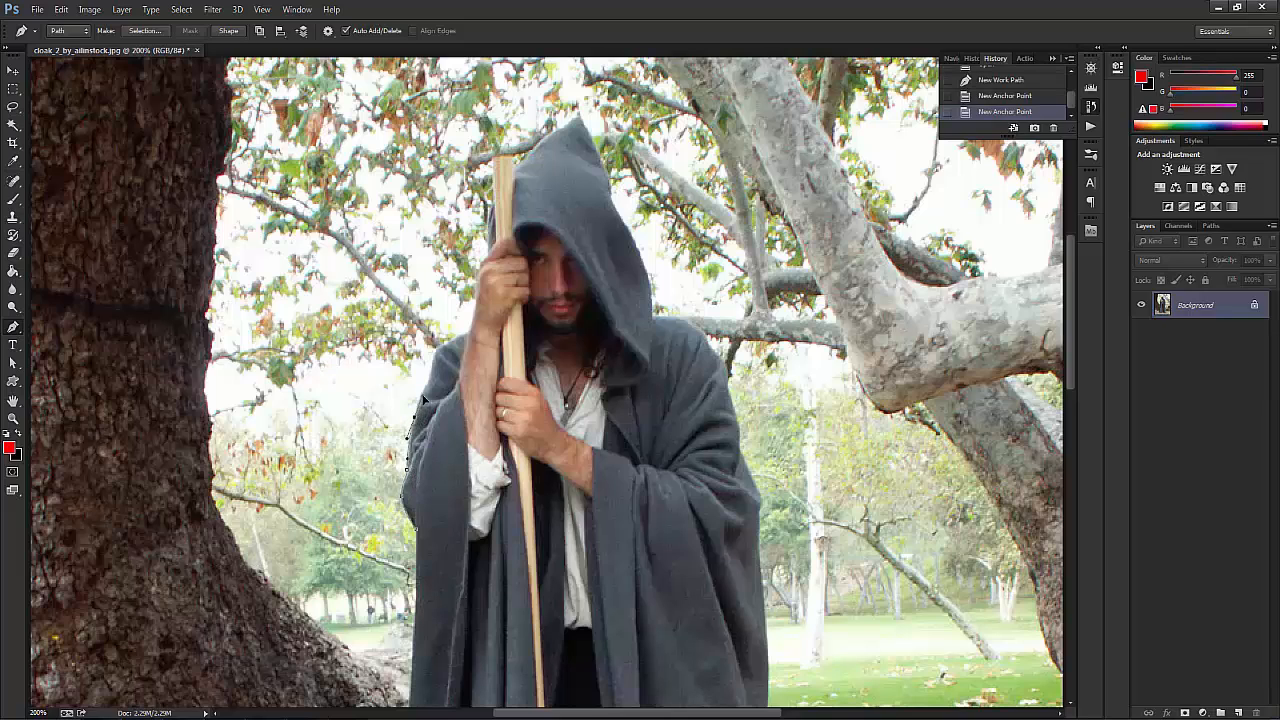
click(423, 400)
click(439, 354)
click(420, 530)
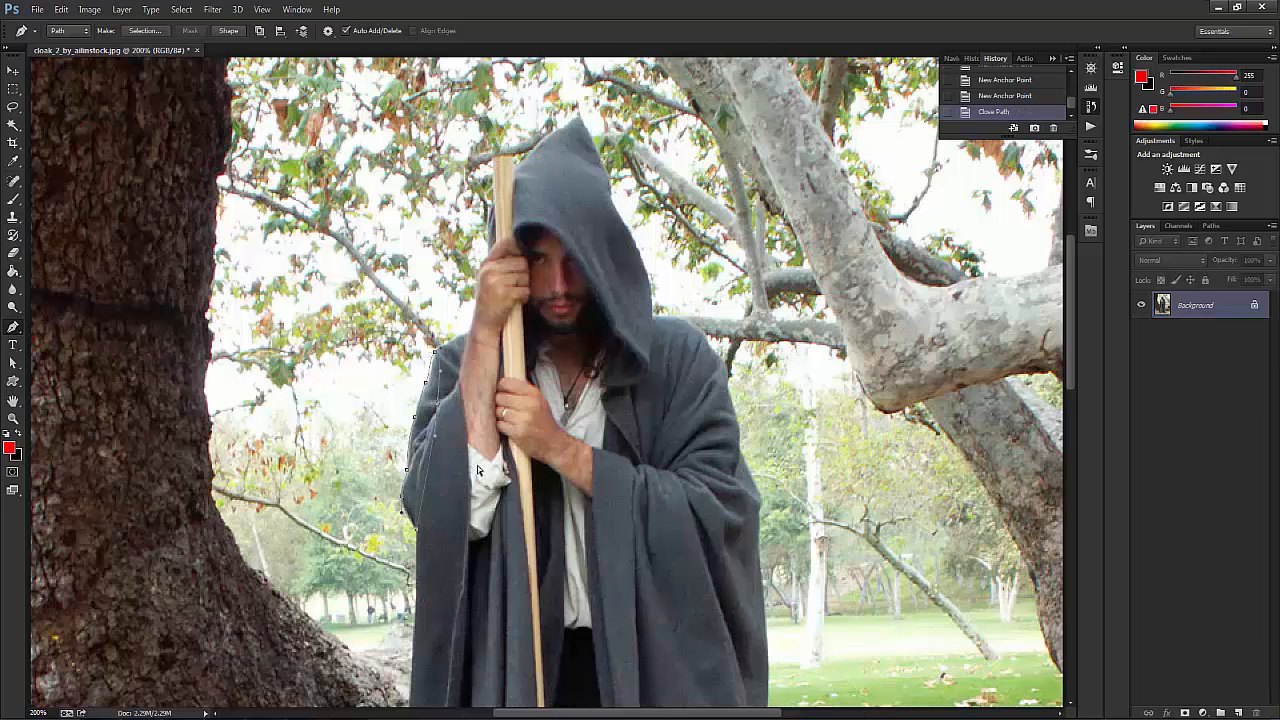
Step: Convert the closed path into a selection, then copy it and paste it as a new layer
right_click(610, 310)
click(665, 377)
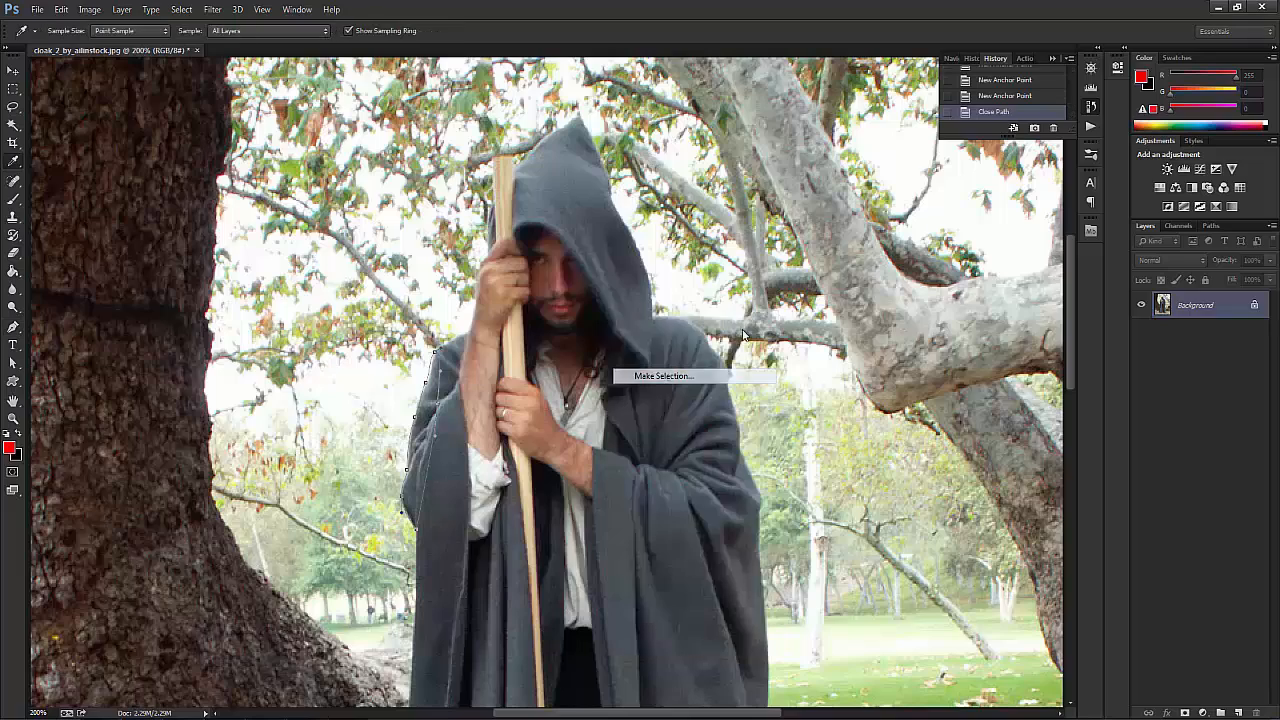
click(722, 218)
key(ctrl+c)
key(ctrl+v)
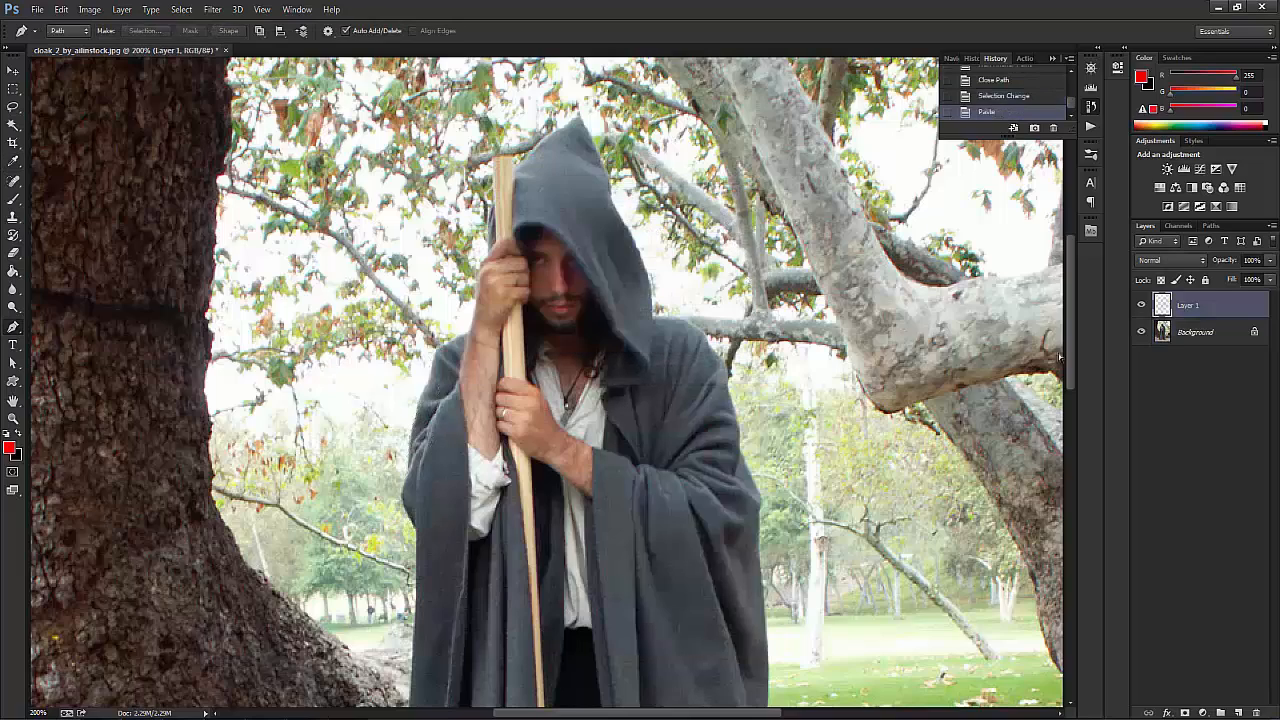
Step: Hide the Background layer to isolate the pasted cloak piece
click(1141, 331)
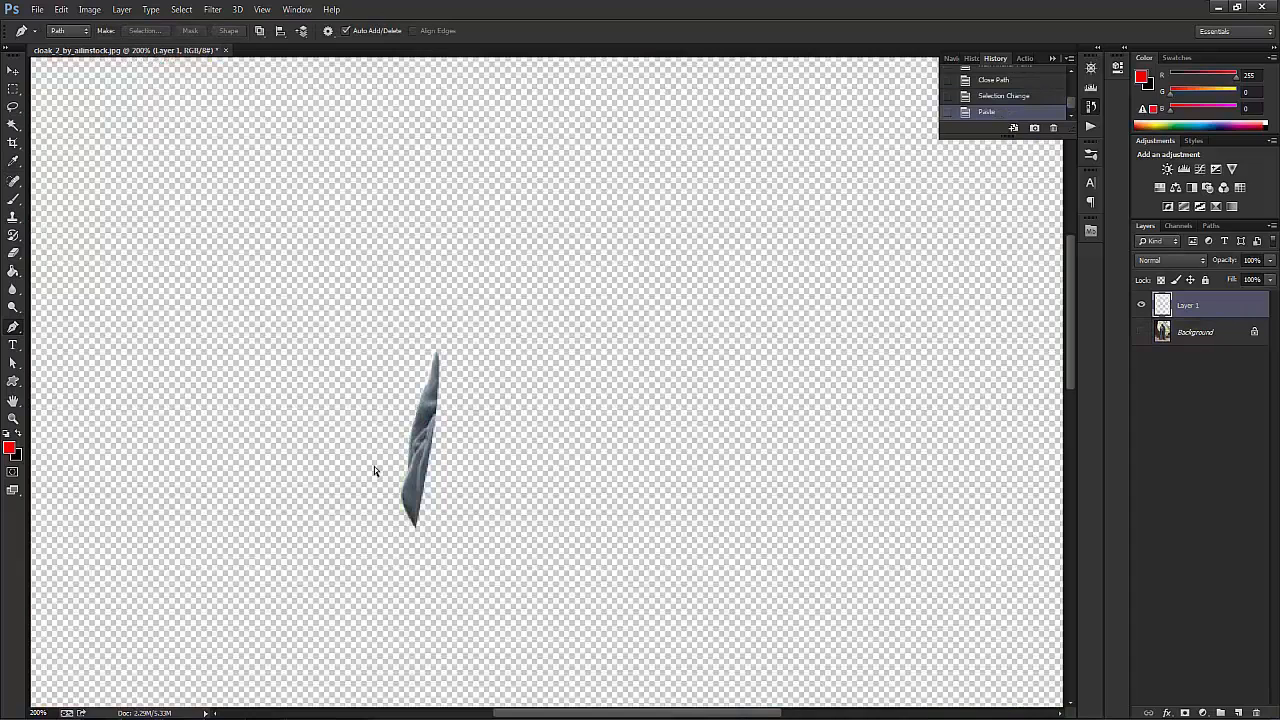
key(ctrl+plus)
key(ctrl+plus)
key(ctrl+plus)
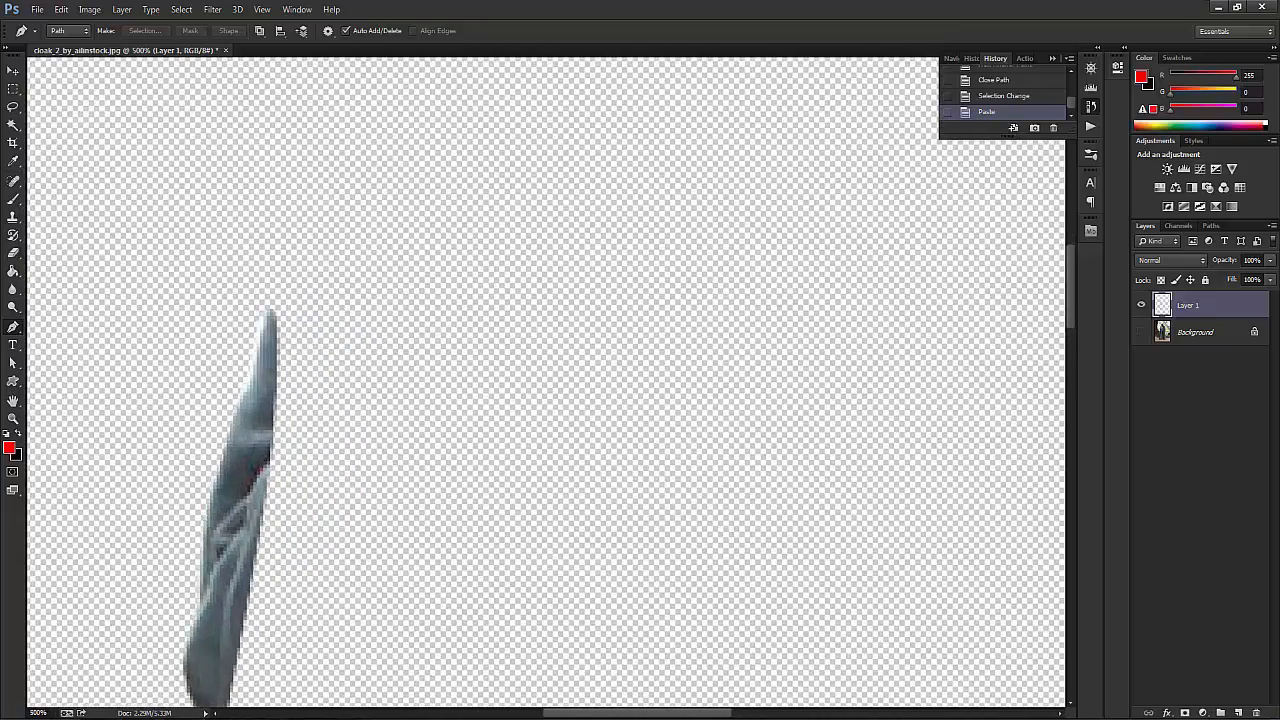
drag(666, 714, 653, 714)
Step: Add a new layer directly above Background and fill it with black using the Paint Bucket
click(1190, 331)
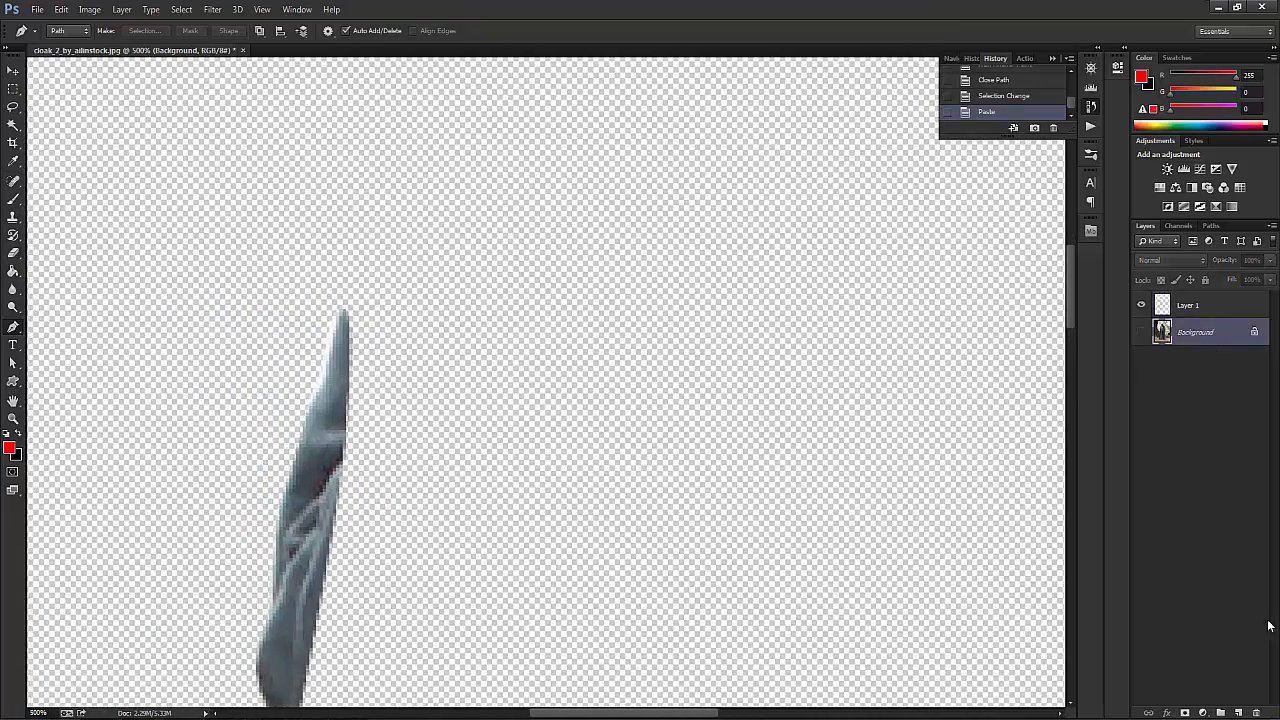
click(1238, 712)
key(x)
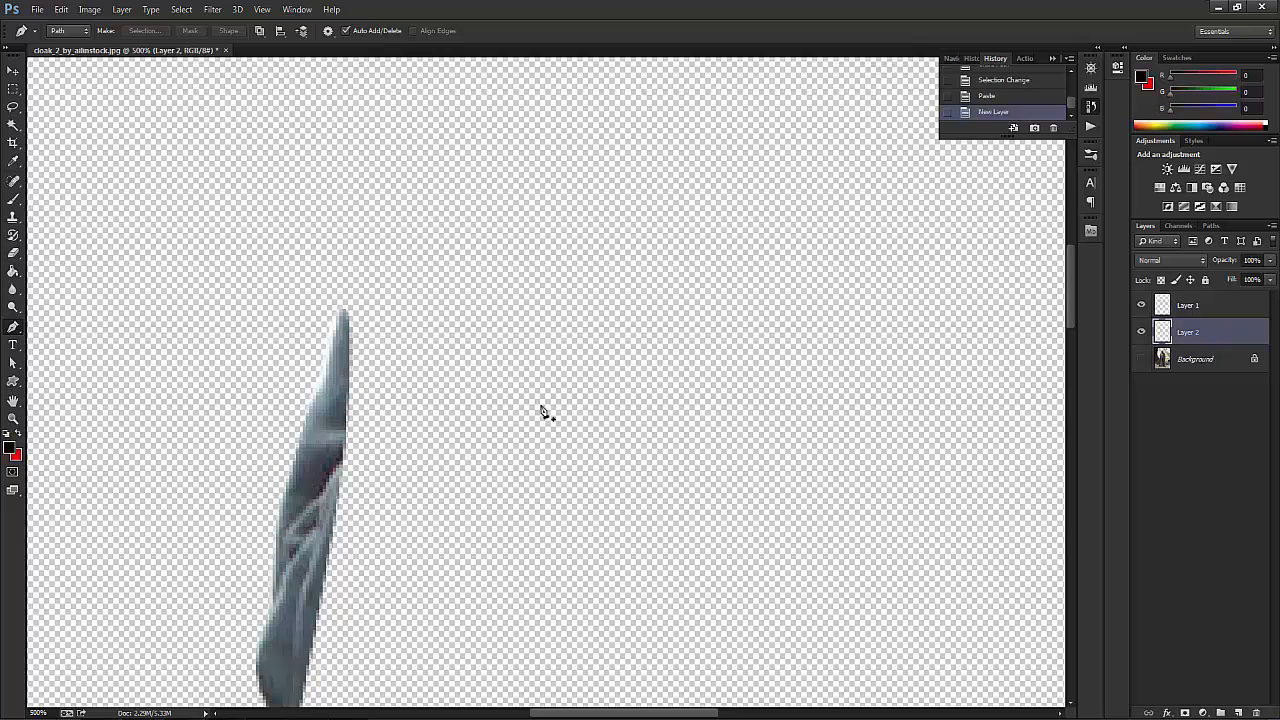
key(g)
click(558, 428)
scroll(800, 400, down, 2)
scroll(800, 400, left, 1)
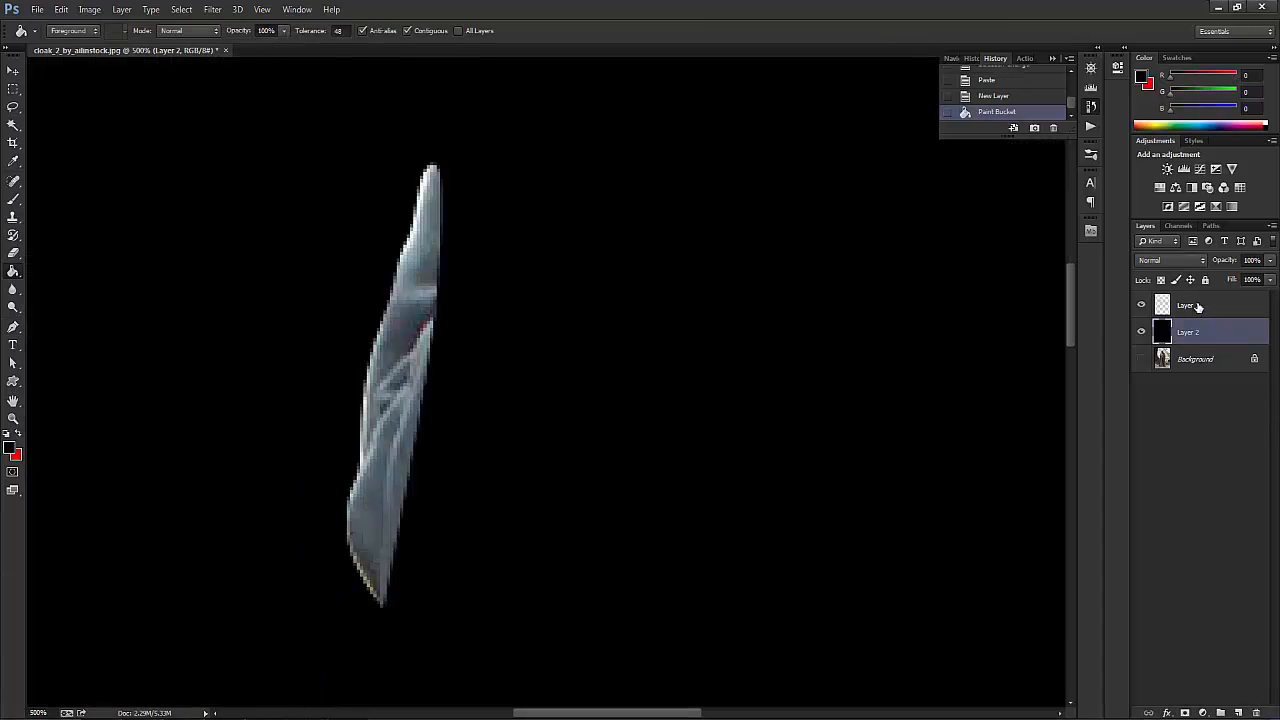
Step: Select Layer 1 with the cloak piece and apply the Defringe matting command at the offered pixel width
click(1196, 306)
click(126, 16)
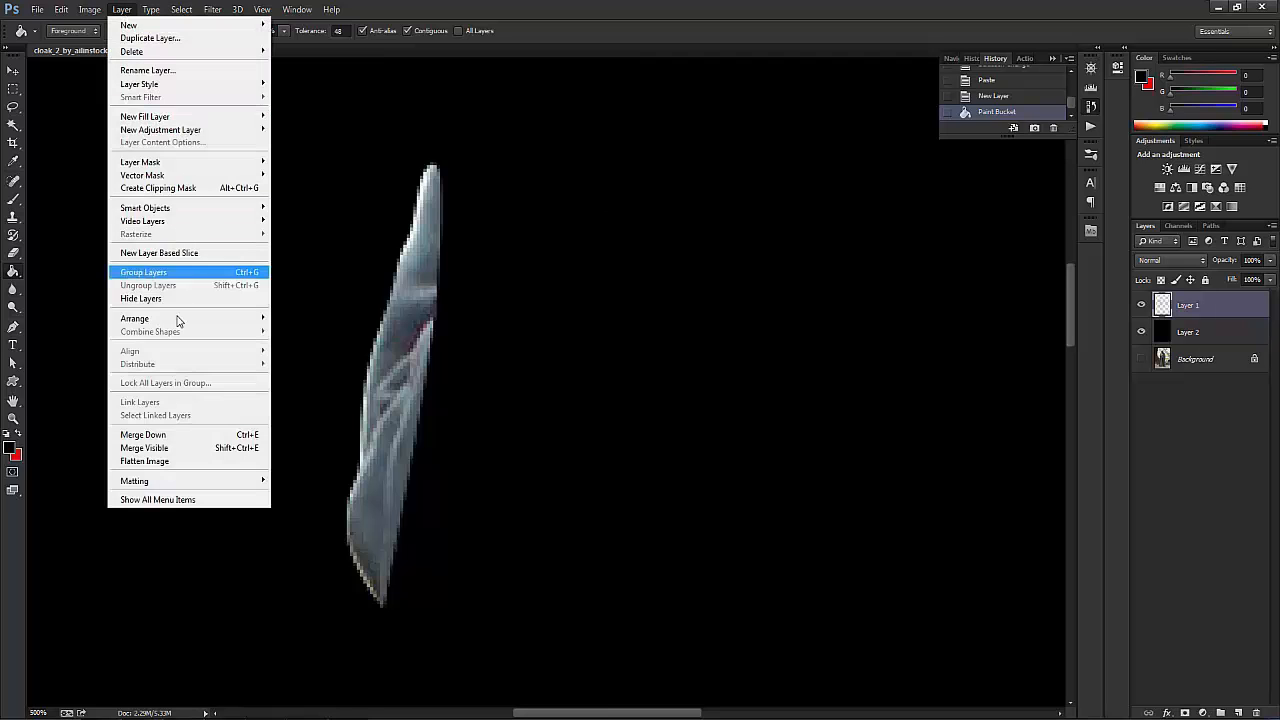
mouse_move(211, 481)
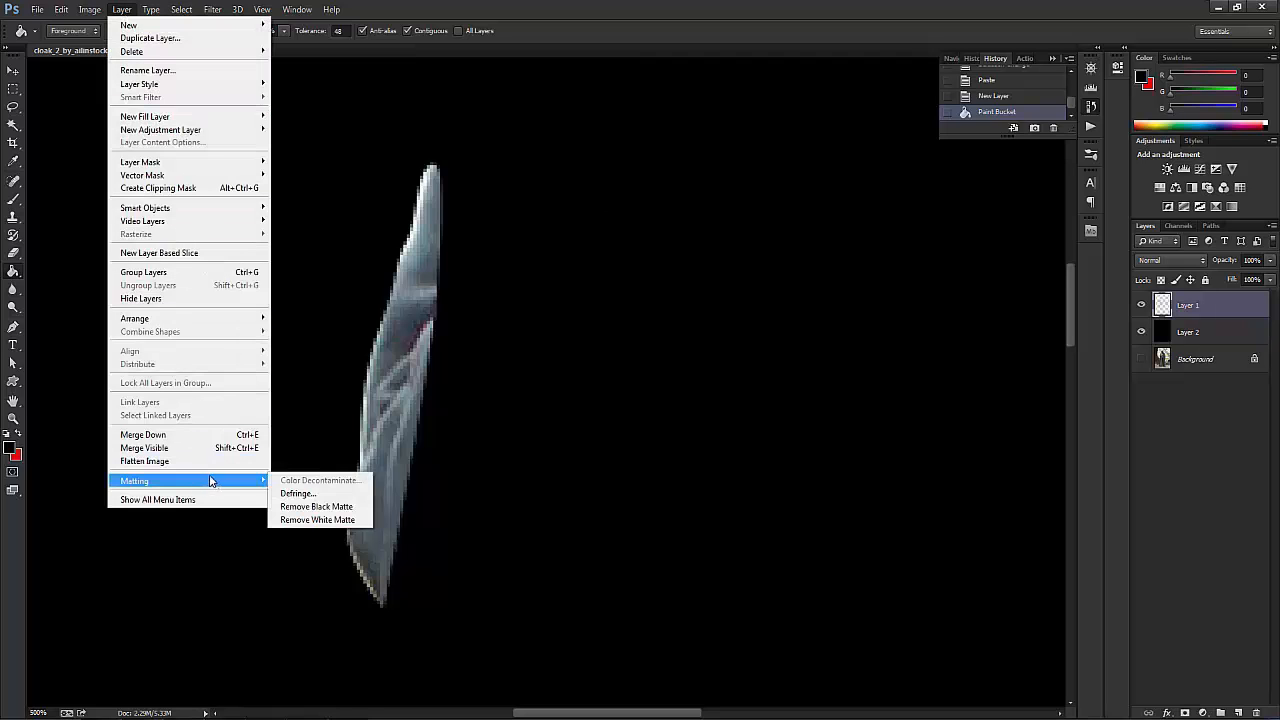
click(328, 498)
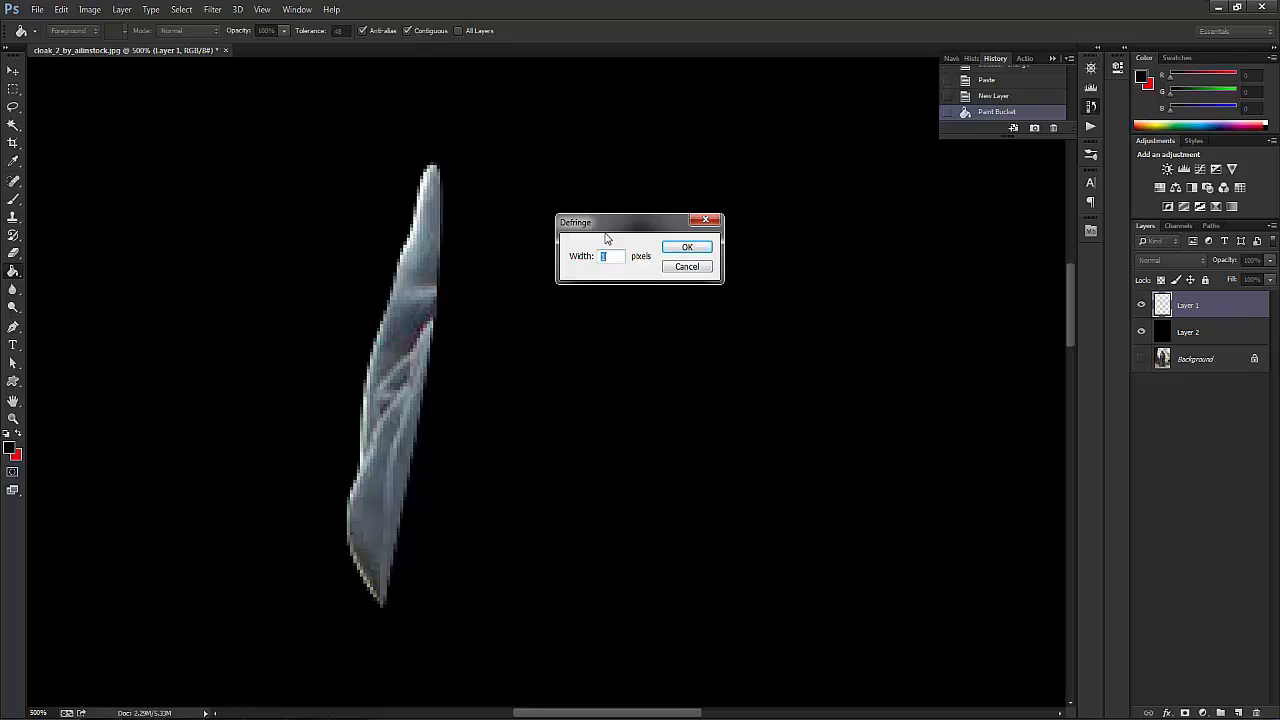
key(Return)
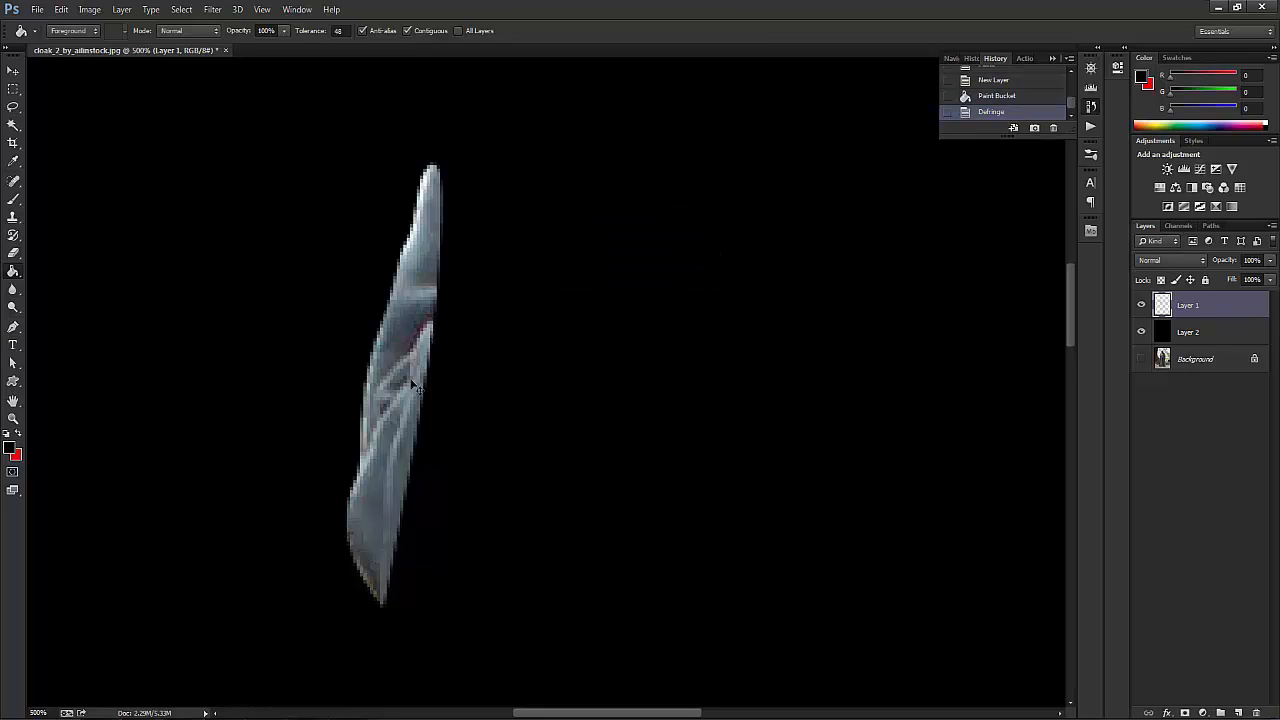
Step: Compare the cloak piece's edges with and without Defringe by repeatedly undoing and redoing it
key(ctrl+z)
key(ctrl+z)
key(ctrl+z)
key(ctrl+z)
Step: Try the Remove White Matte command on Layer 1, compare the edges before and after, and undo it
click(122, 9)
mouse_move(208, 490)
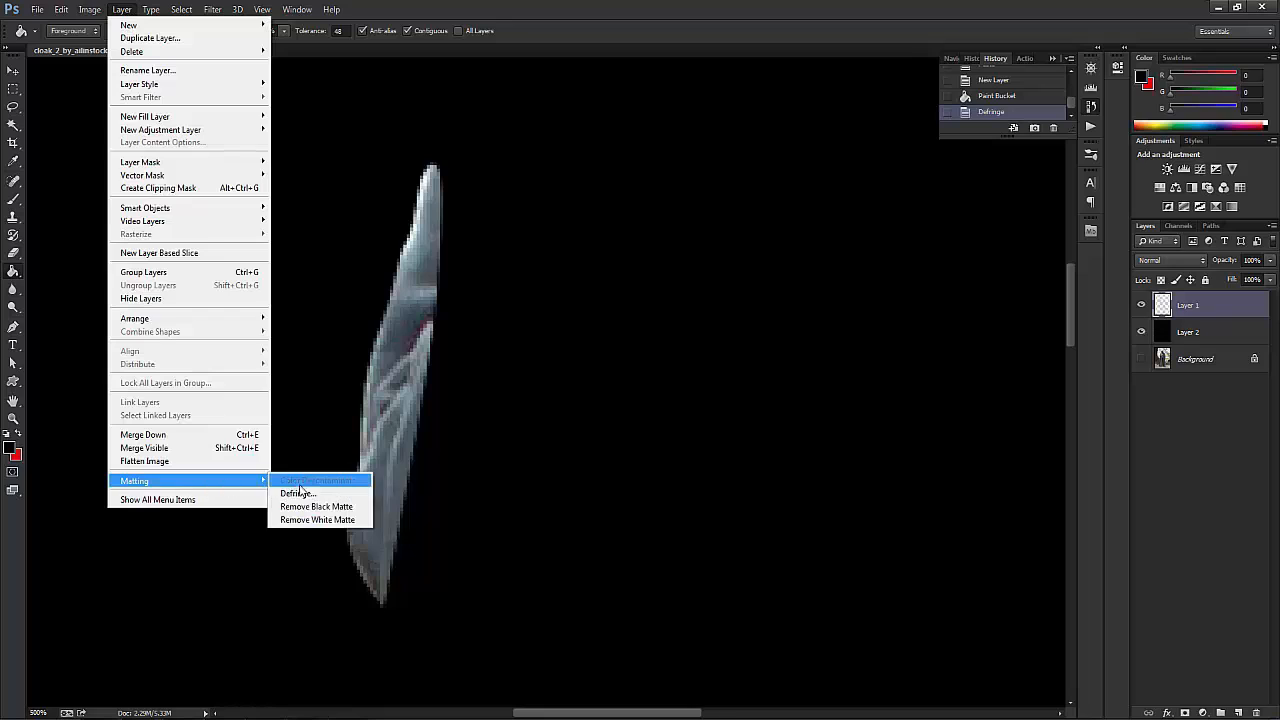
click(345, 522)
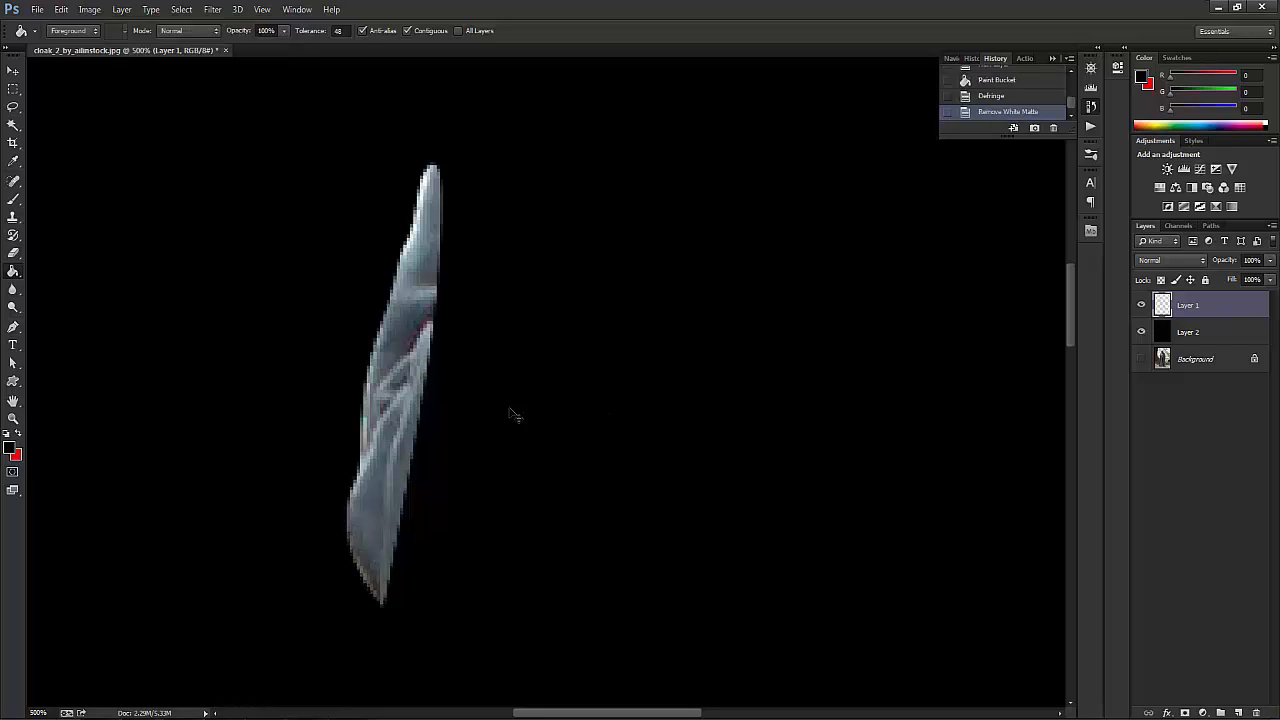
key(ctrl+z)
key(ctrl+z)
key(ctrl+z)
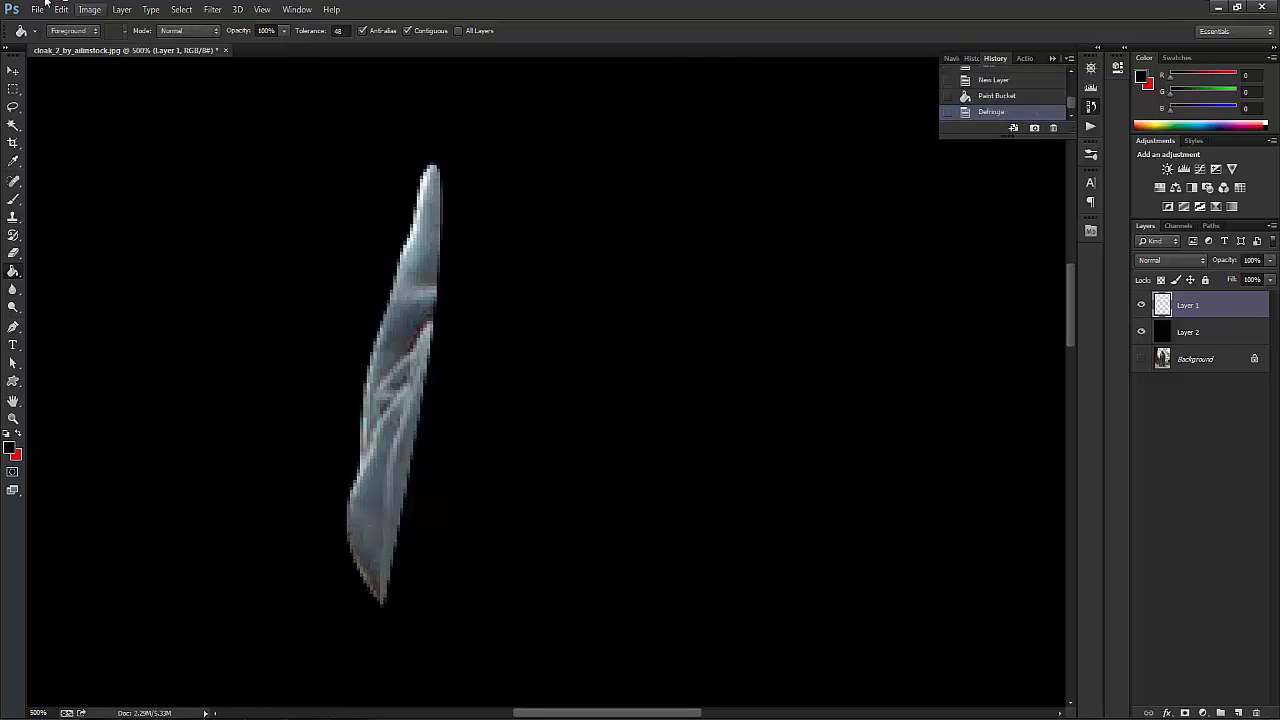
Step: Try the Remove Black Matte command on Layer 1, then undo it along with the earlier Defringe
click(122, 9)
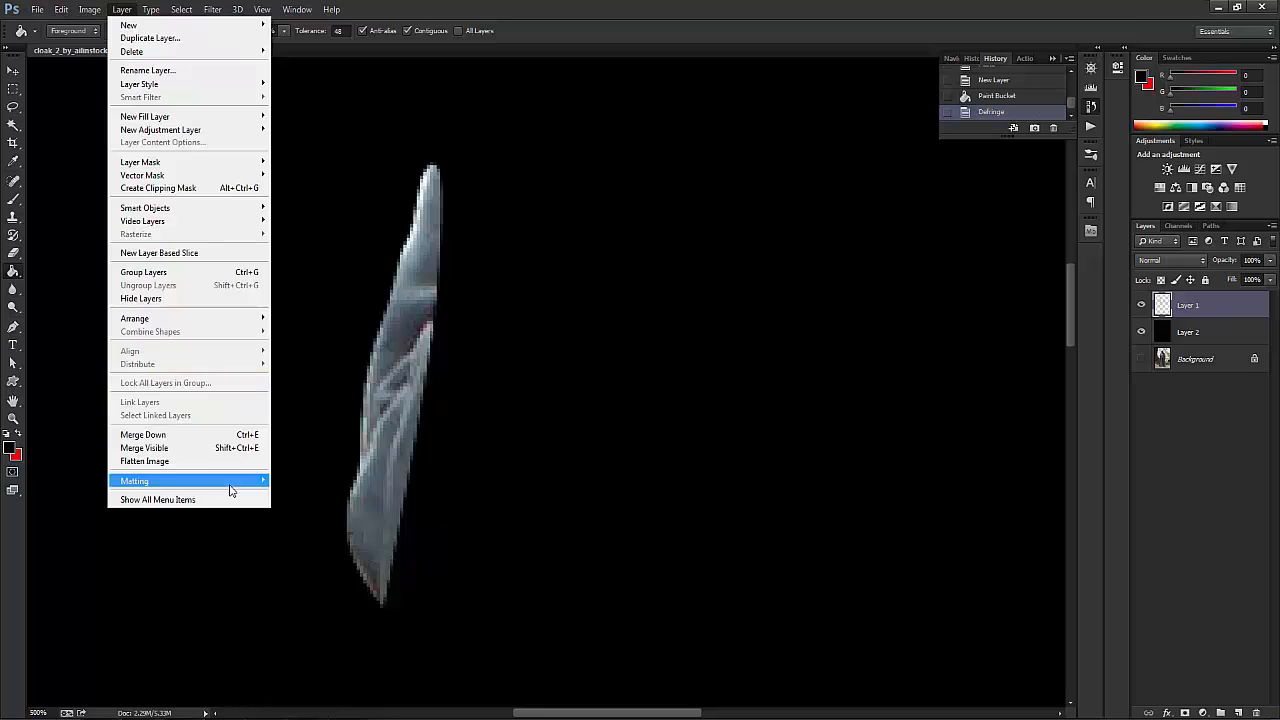
mouse_move(231, 489)
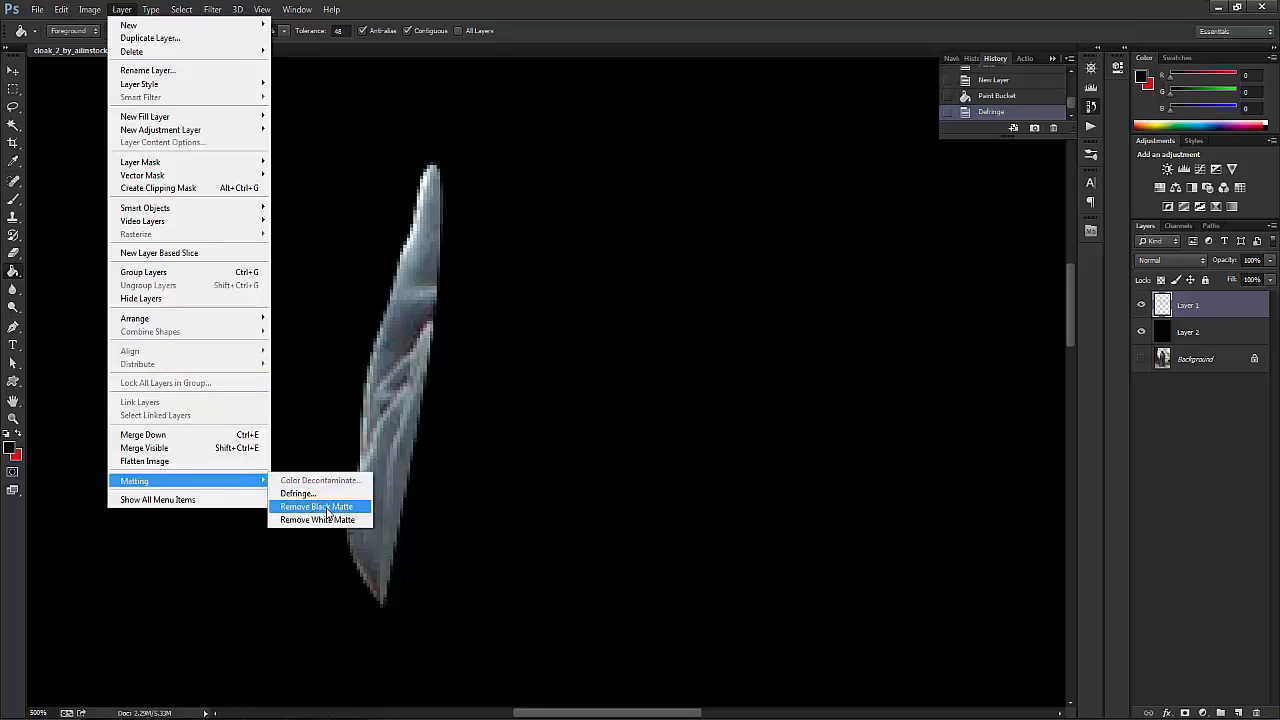
click(333, 508)
key(ctrl+z)
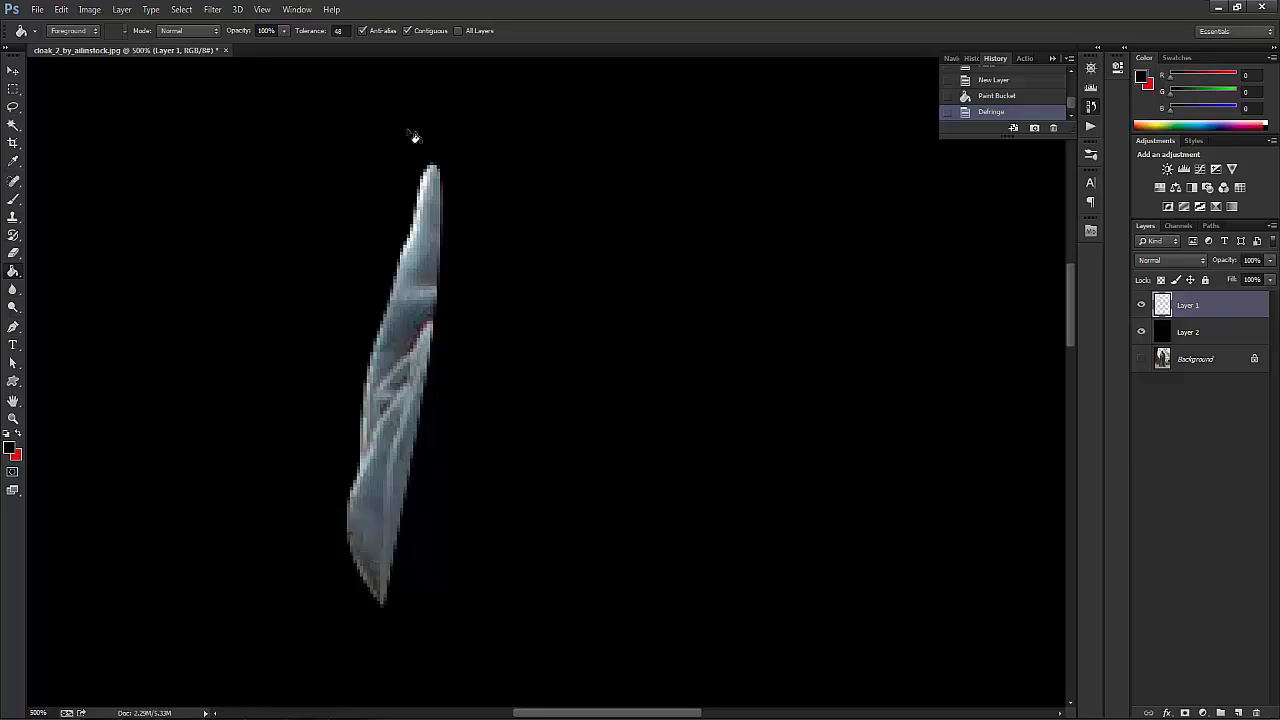
key(ctrl+alt+z)
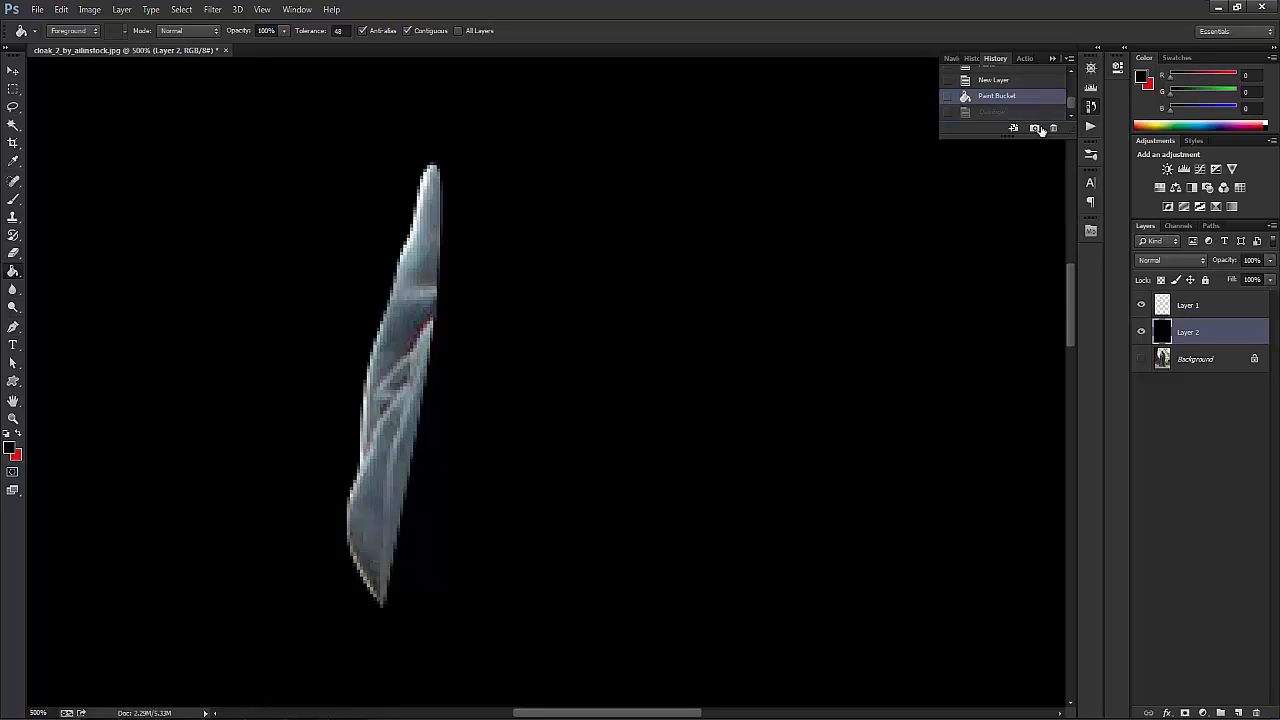
Step: Hide the black Layer 2 and close the cloak document without saving its changes
click(1142, 332)
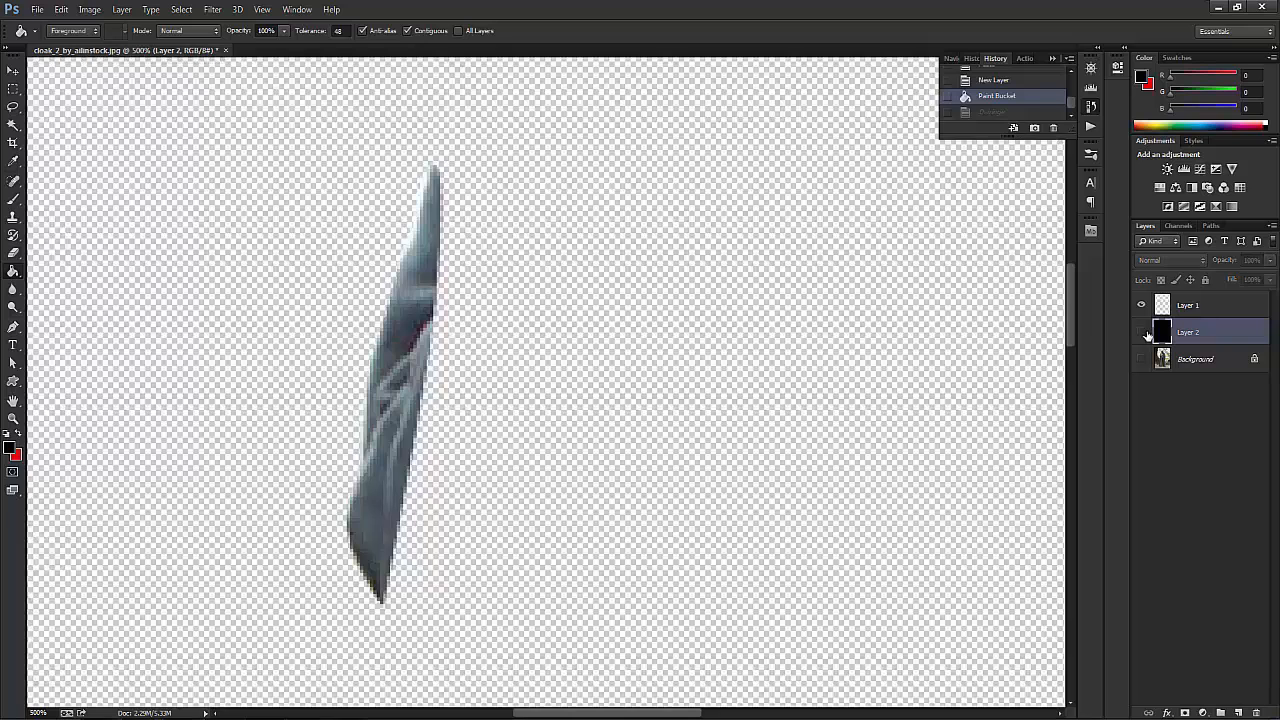
click(226, 50)
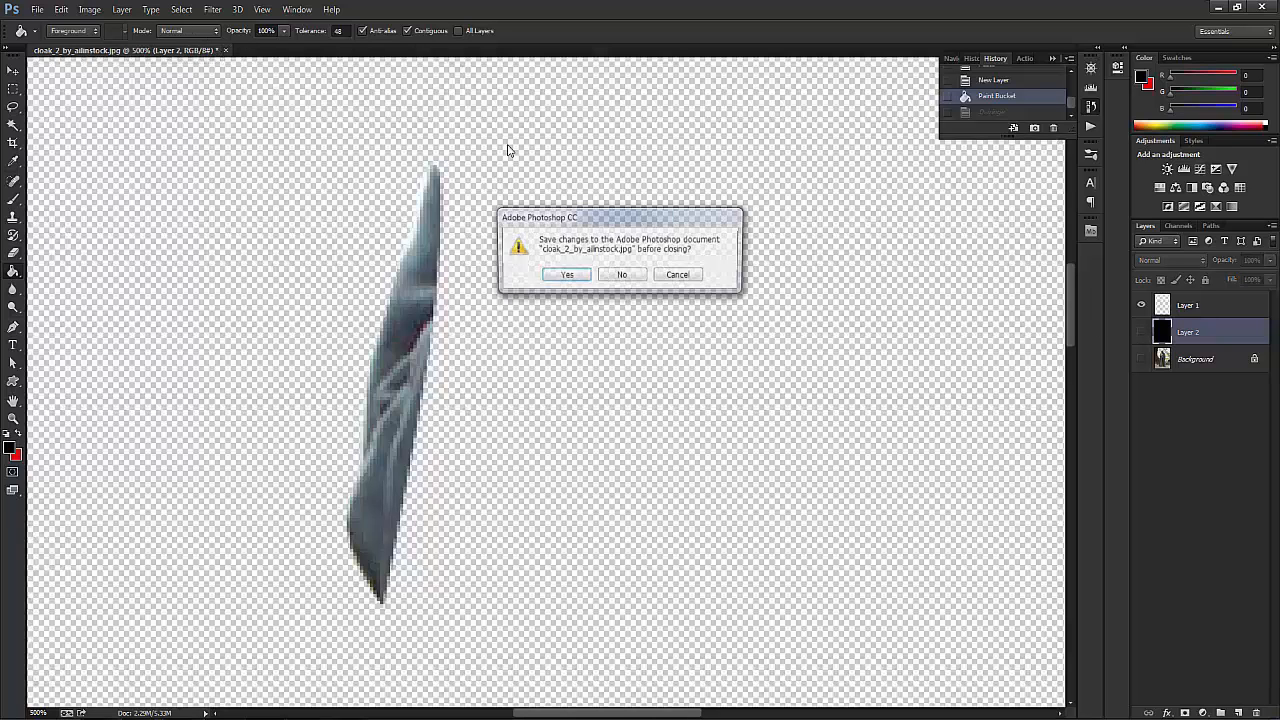
click(621, 275)
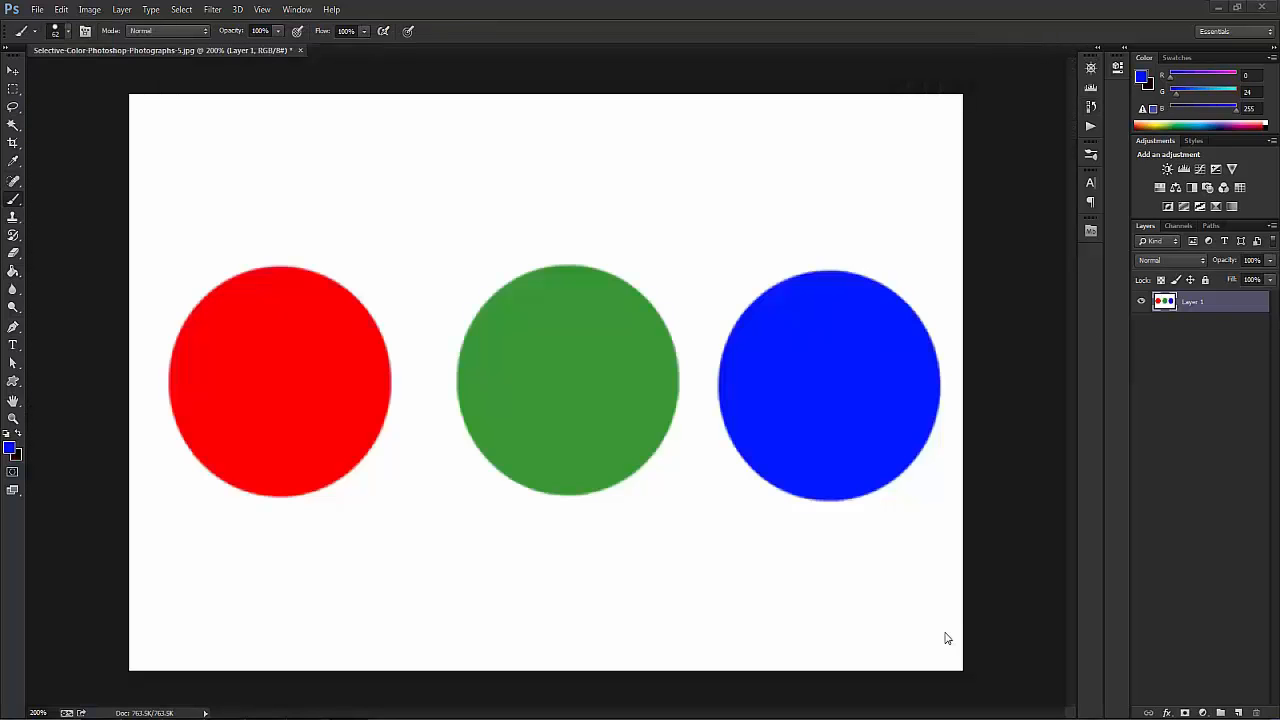
Step: Examine the three circles in the Red, Green and Blue channels one at a time, then return to the RGB composite and the layer list
click(1180, 227)
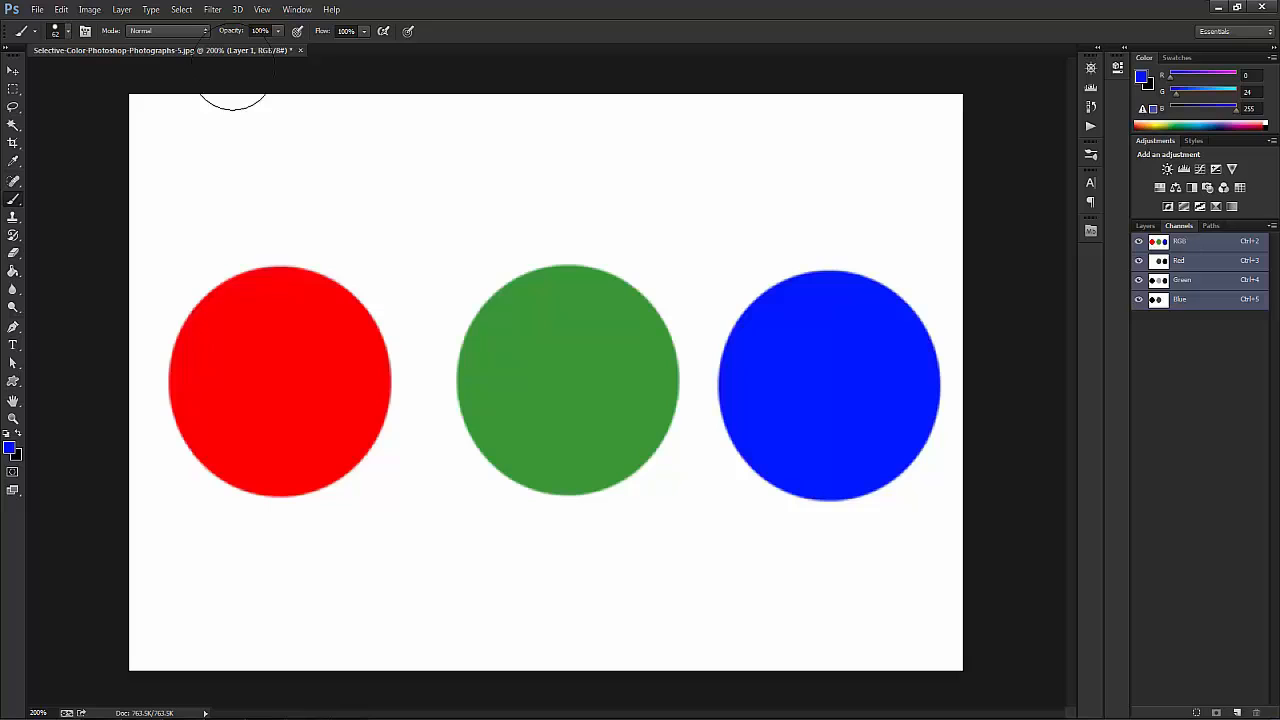
click(89, 10)
click(89, 10)
click(1201, 262)
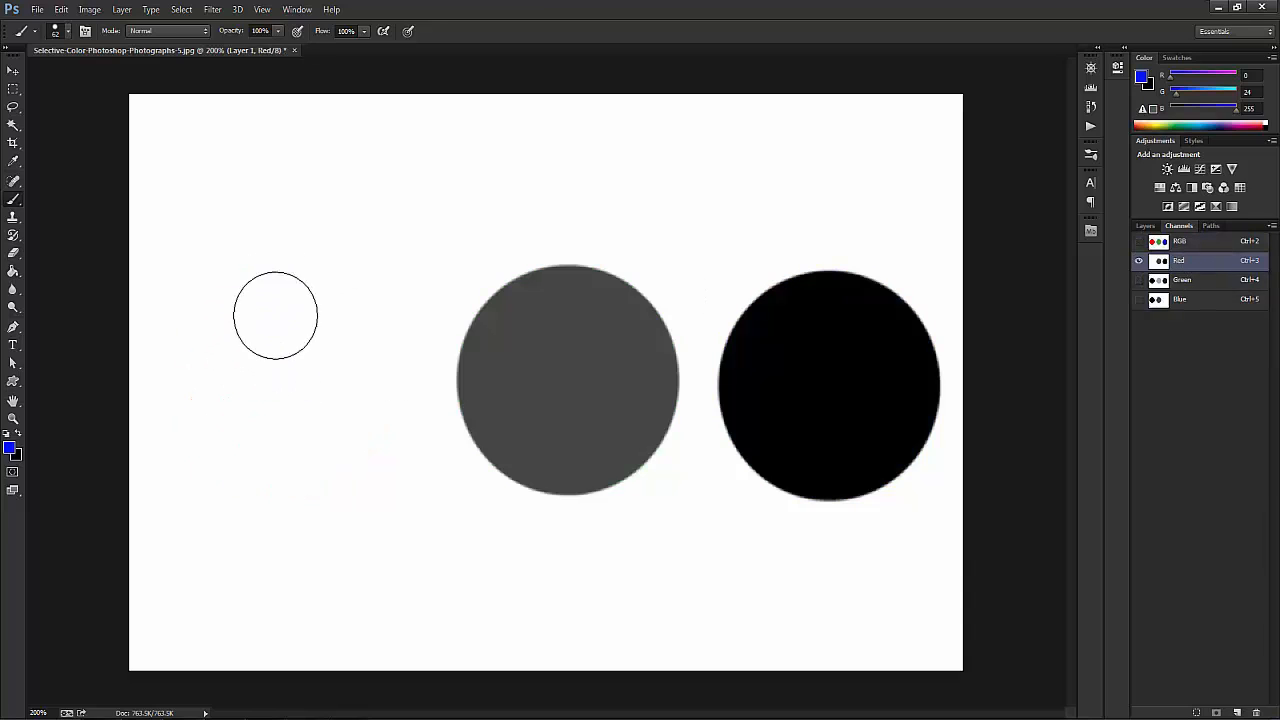
click(1205, 281)
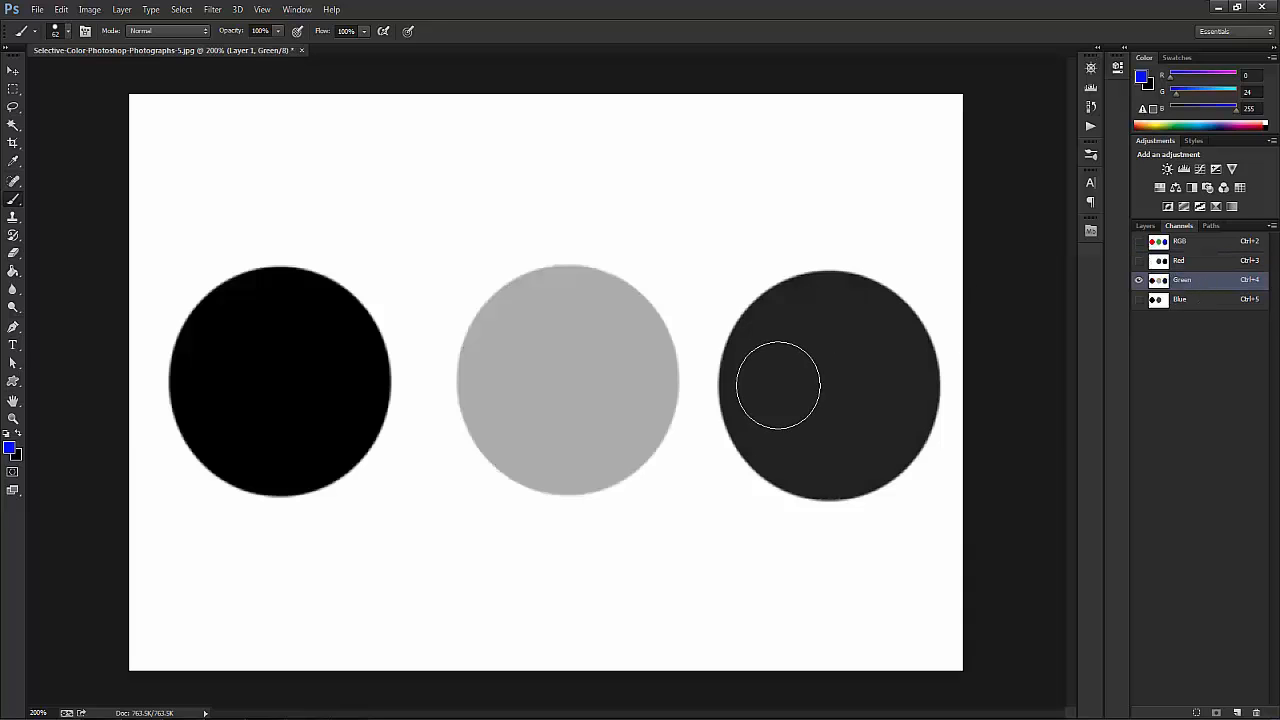
click(1193, 300)
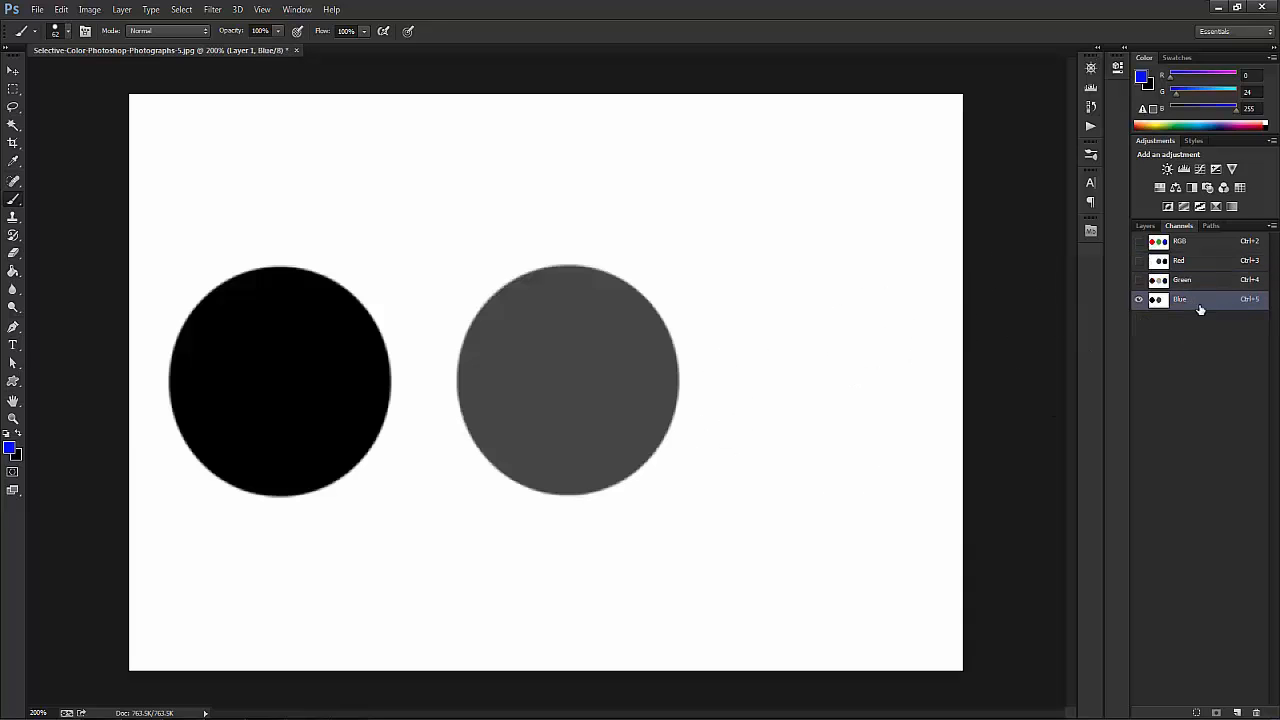
click(1205, 245)
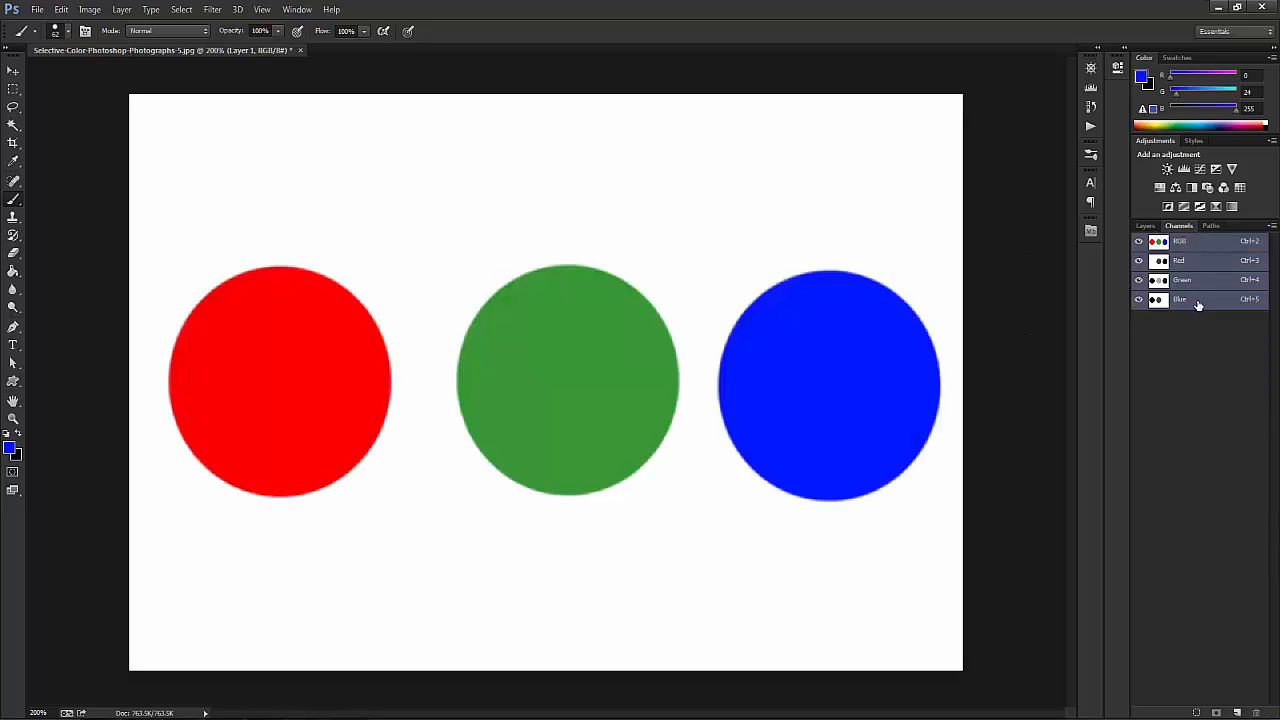
click(1197, 301)
click(1190, 244)
click(1145, 226)
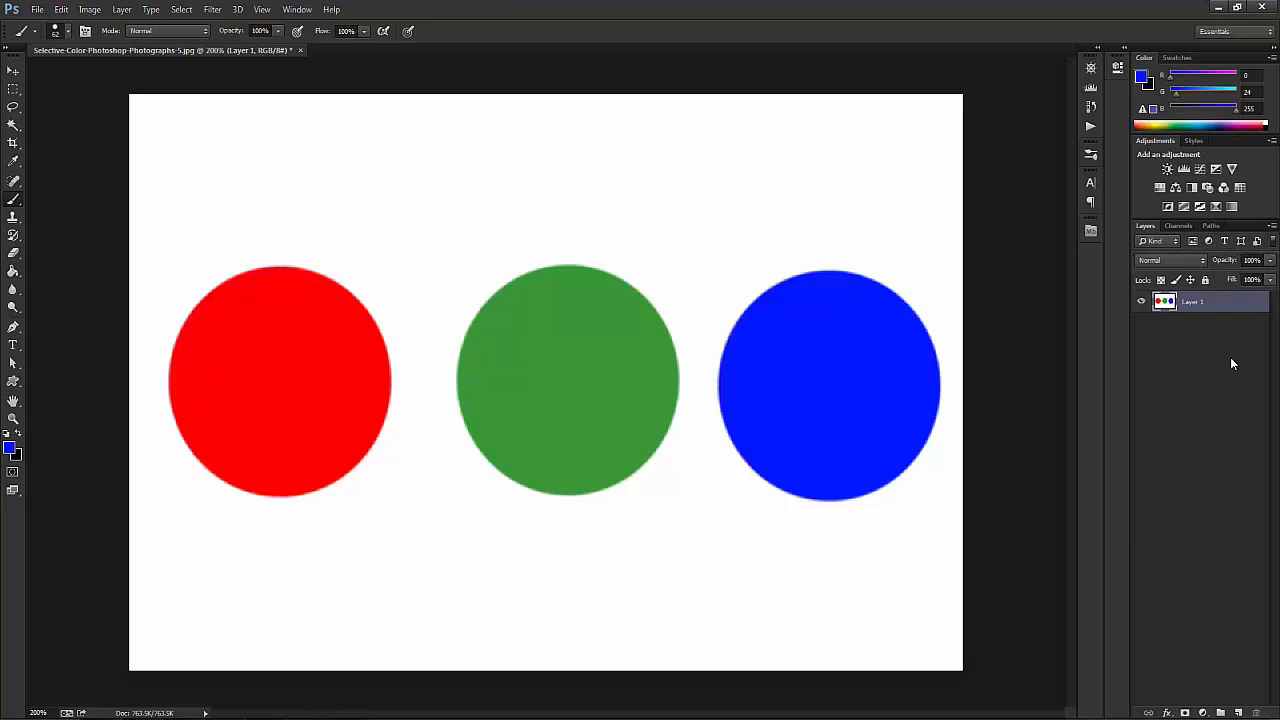
Step: Briefly filter the layer list to type layers, then add a blue 102 pt text layer containing a first name above the circles
click(1226, 242)
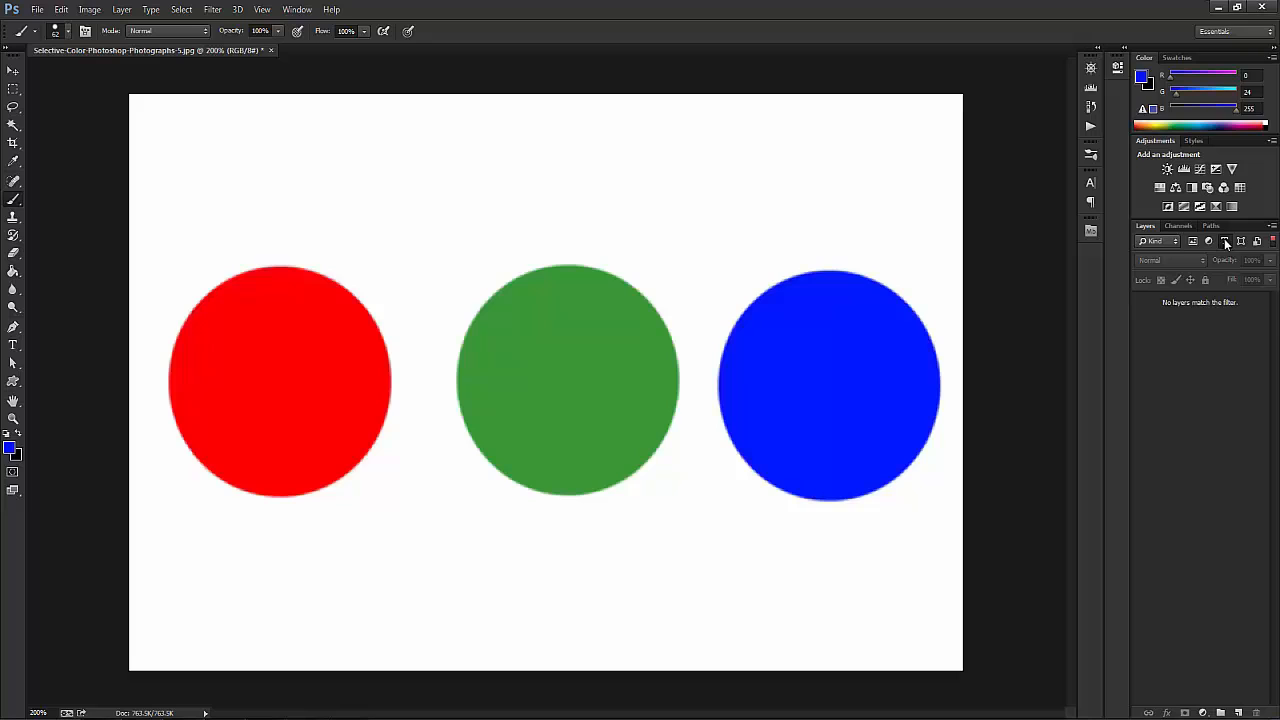
click(1226, 242)
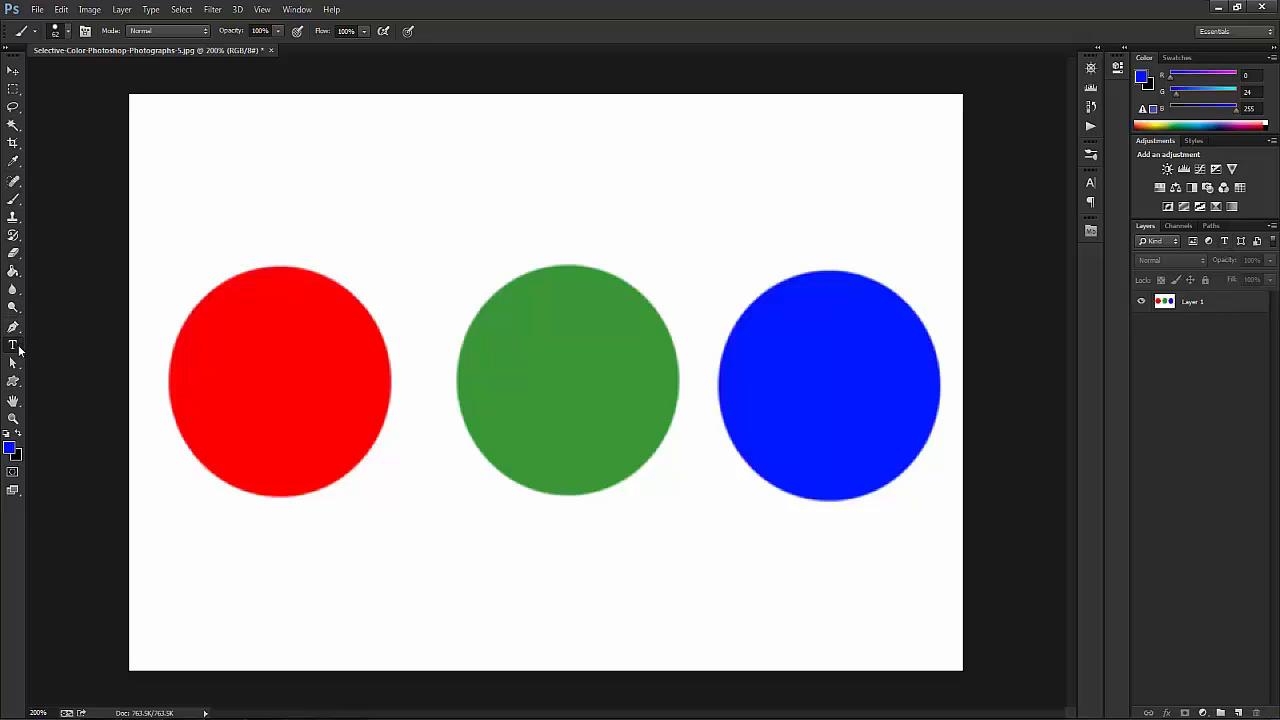
key(t)
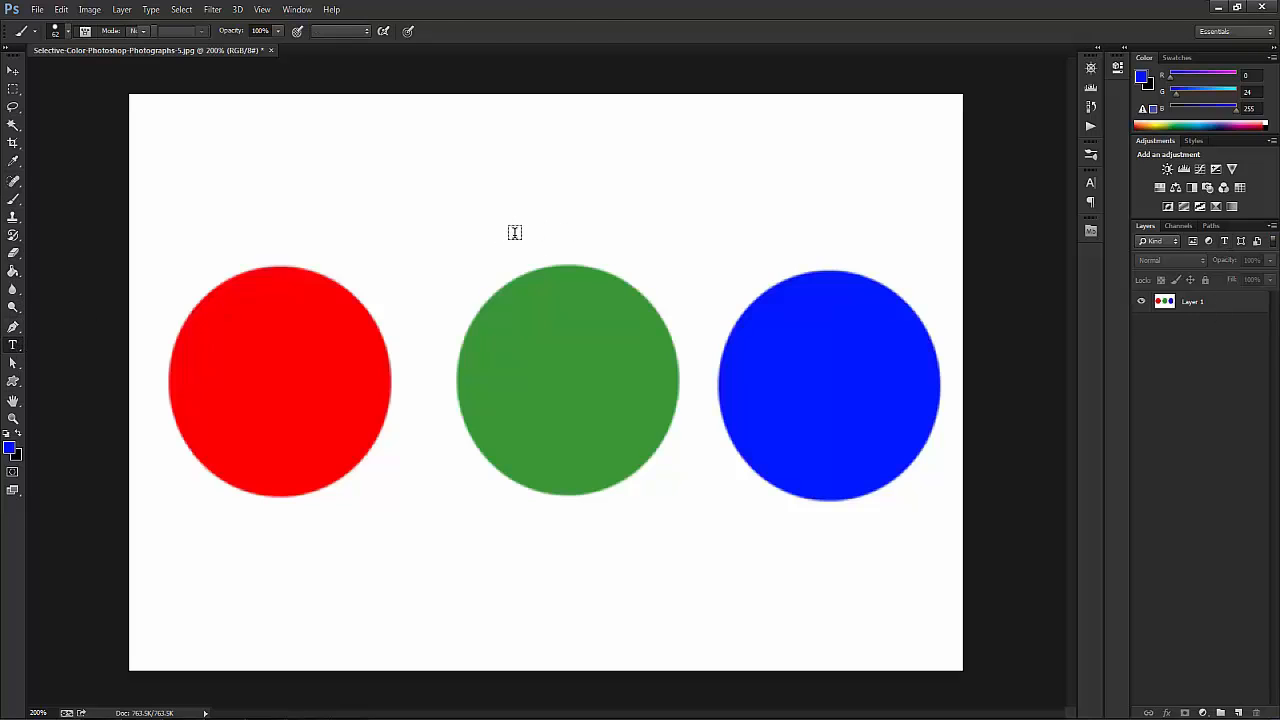
click(514, 233)
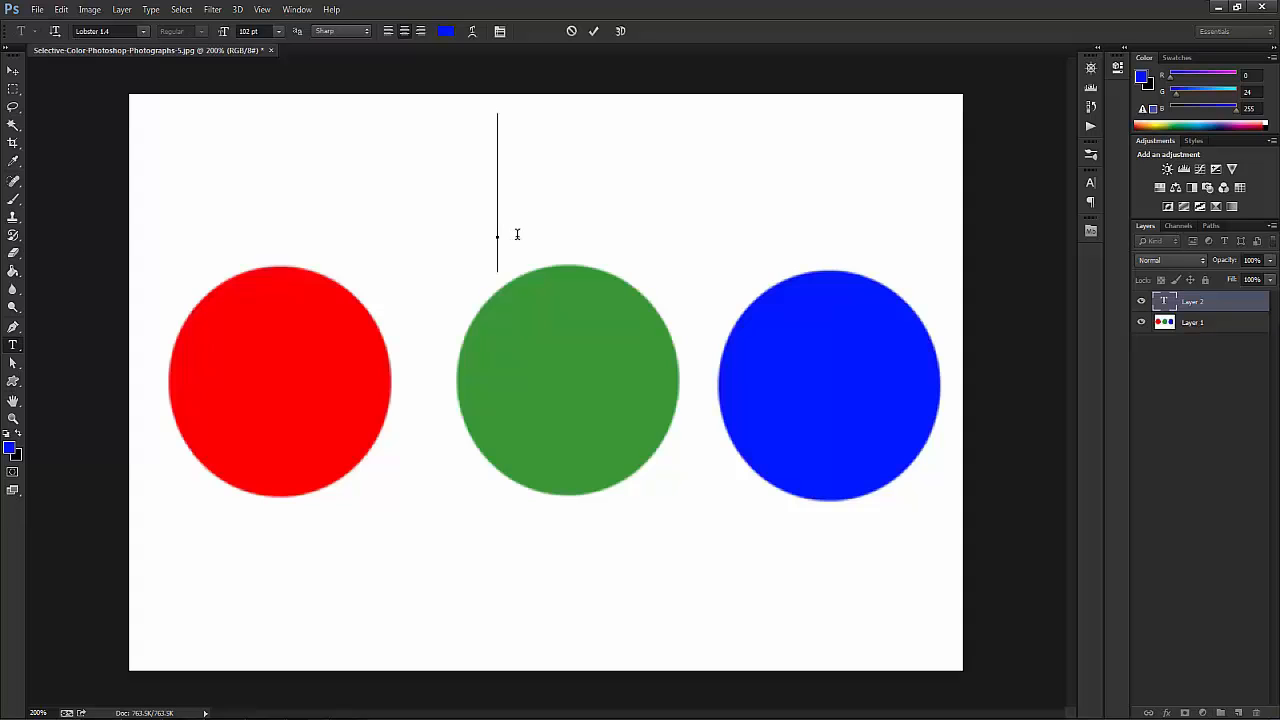
text(mohamed)
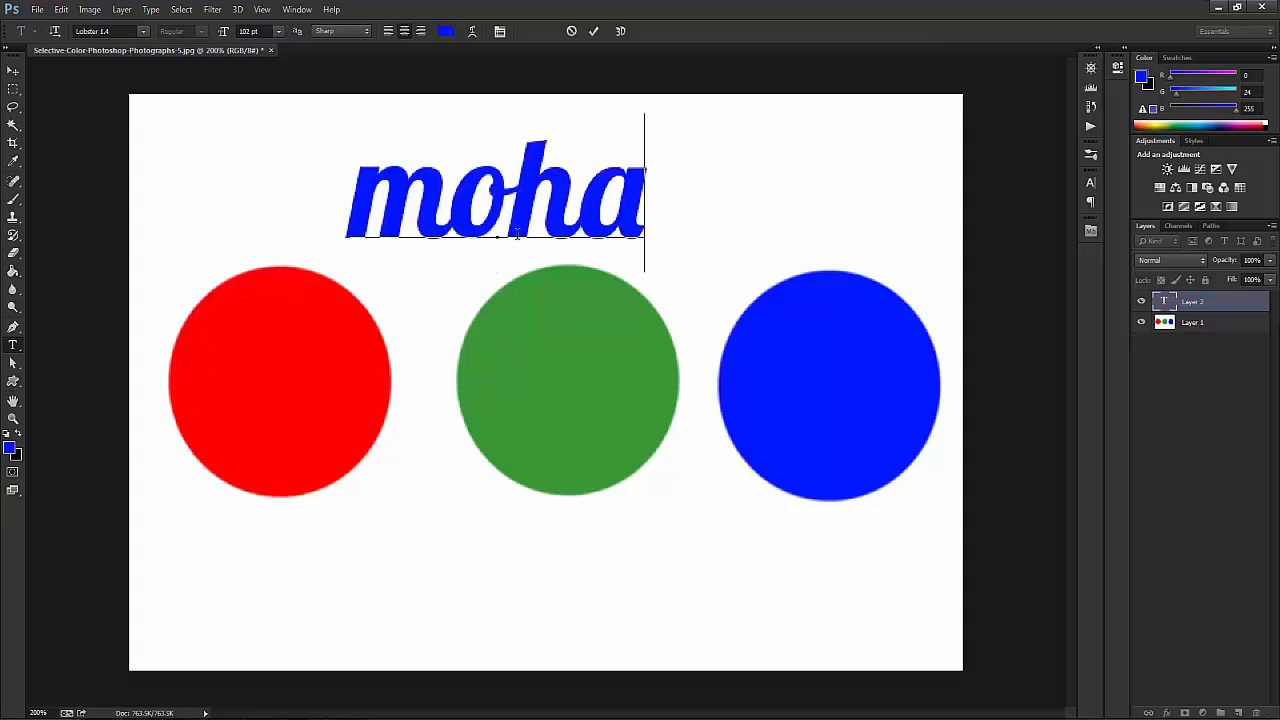
click(13, 71)
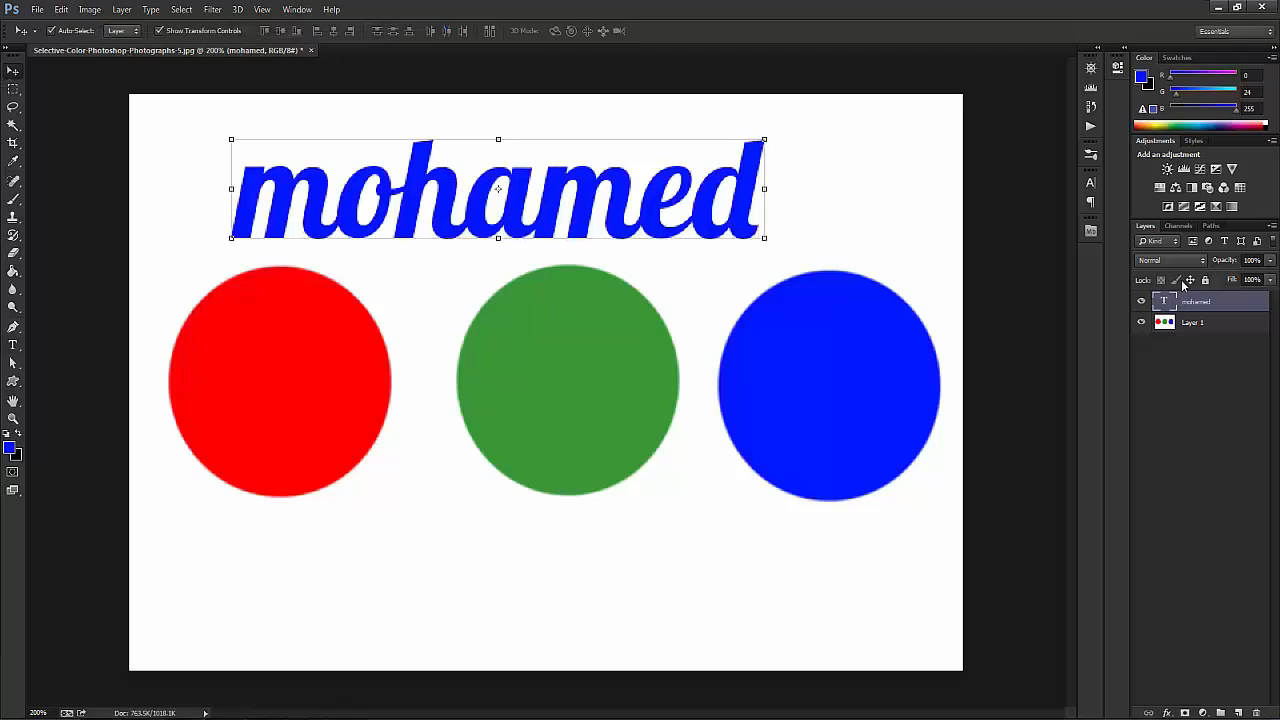
Step: Filter the layer list to type layers and then to smart objects, clearing each filter again
click(1226, 241)
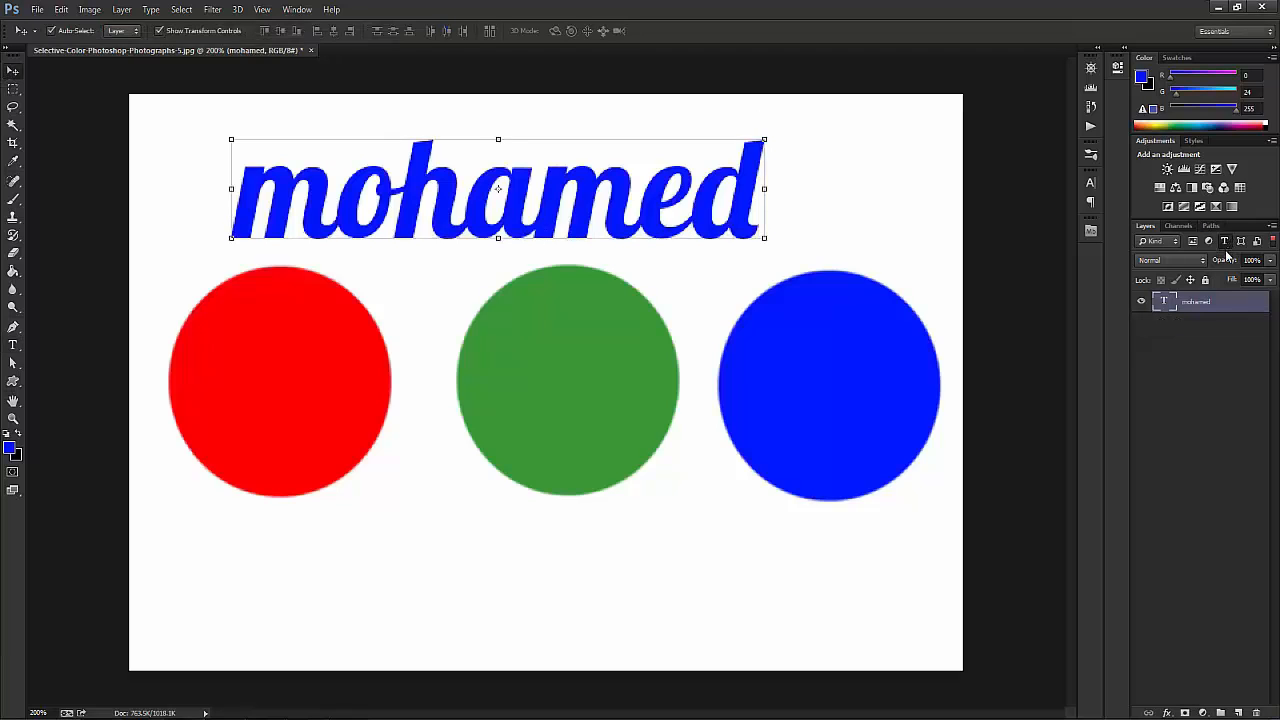
click(1225, 242)
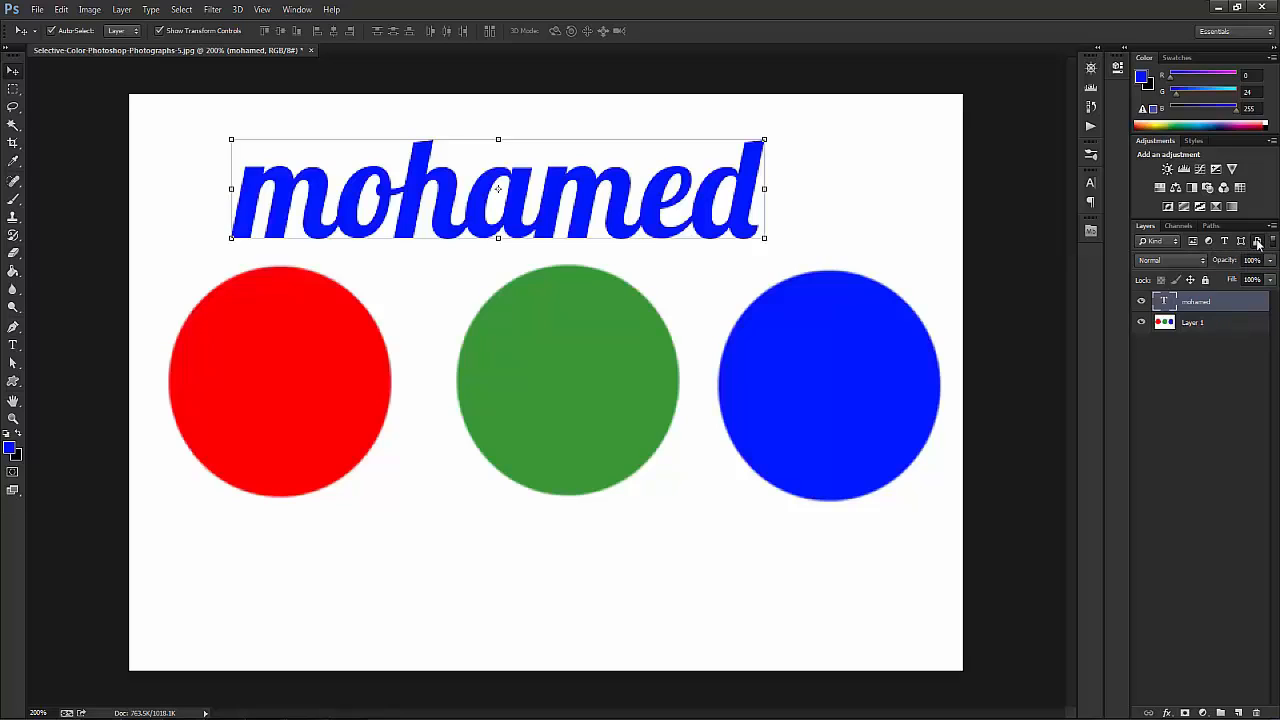
click(1257, 242)
click(1257, 242)
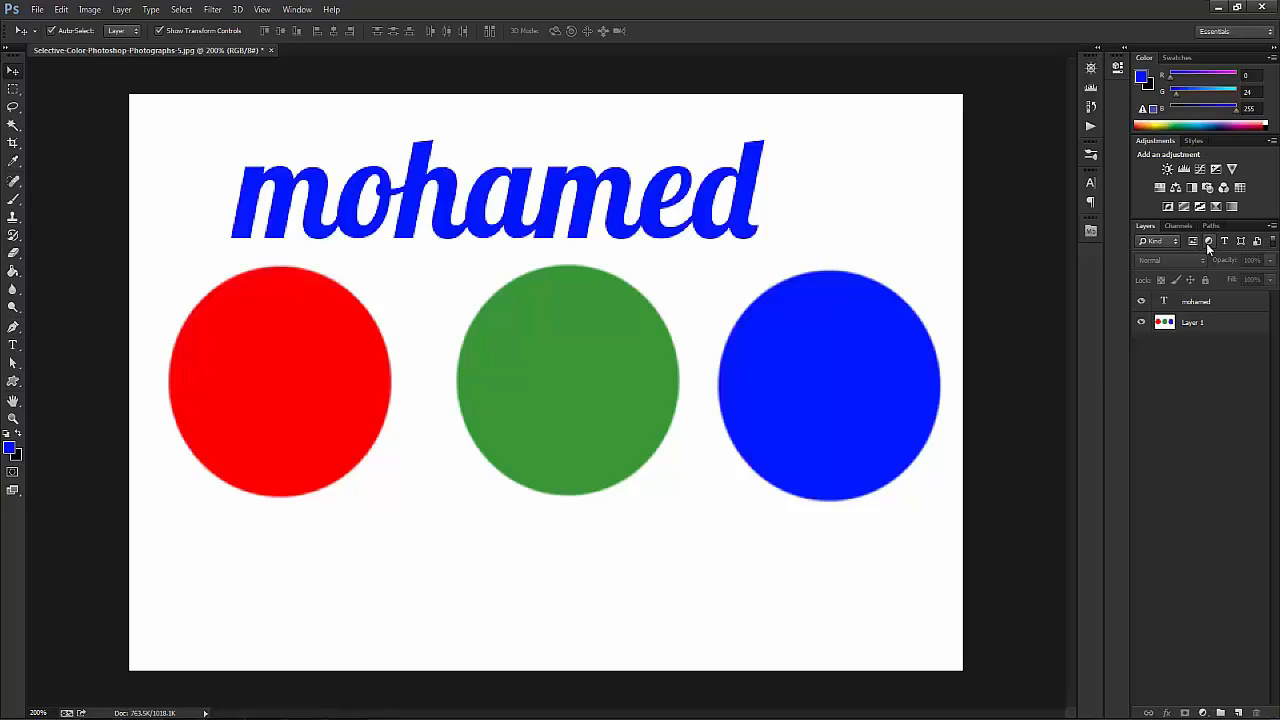
Step: Filter the layer list to adjustment layers and then to pixel layers, clearing each filter again
click(1208, 243)
click(1208, 243)
click(1194, 242)
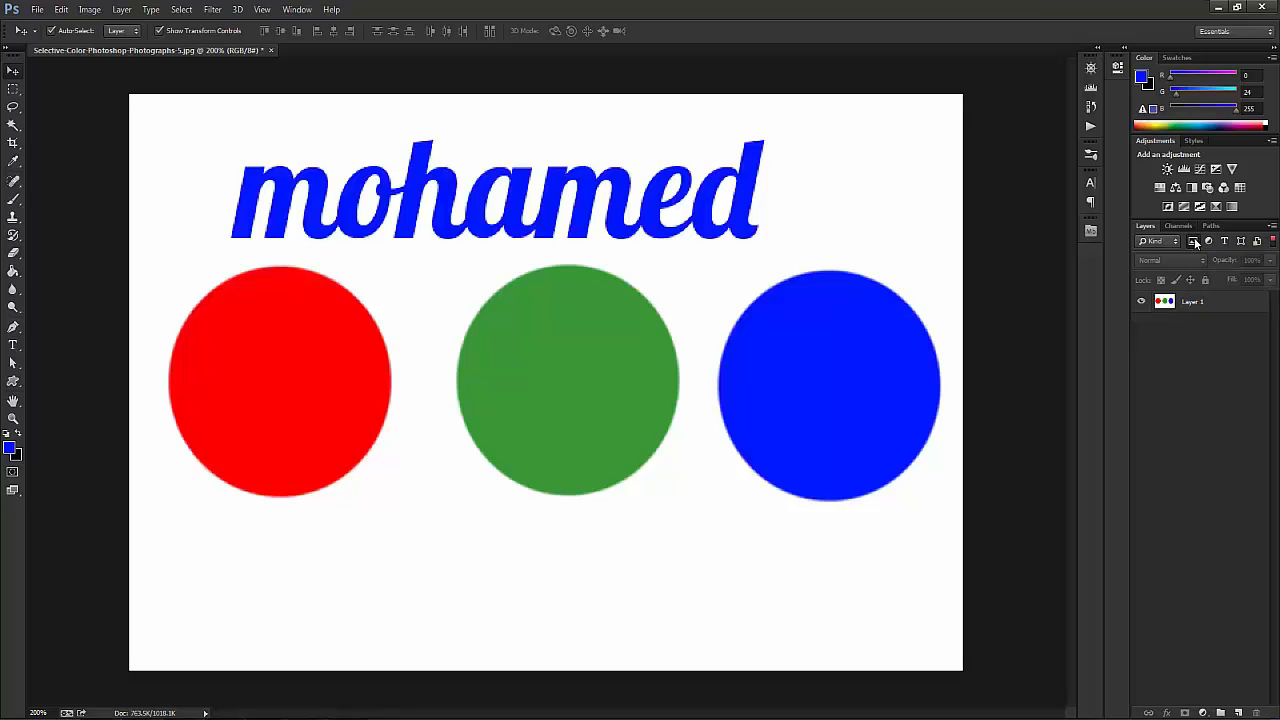
click(1194, 242)
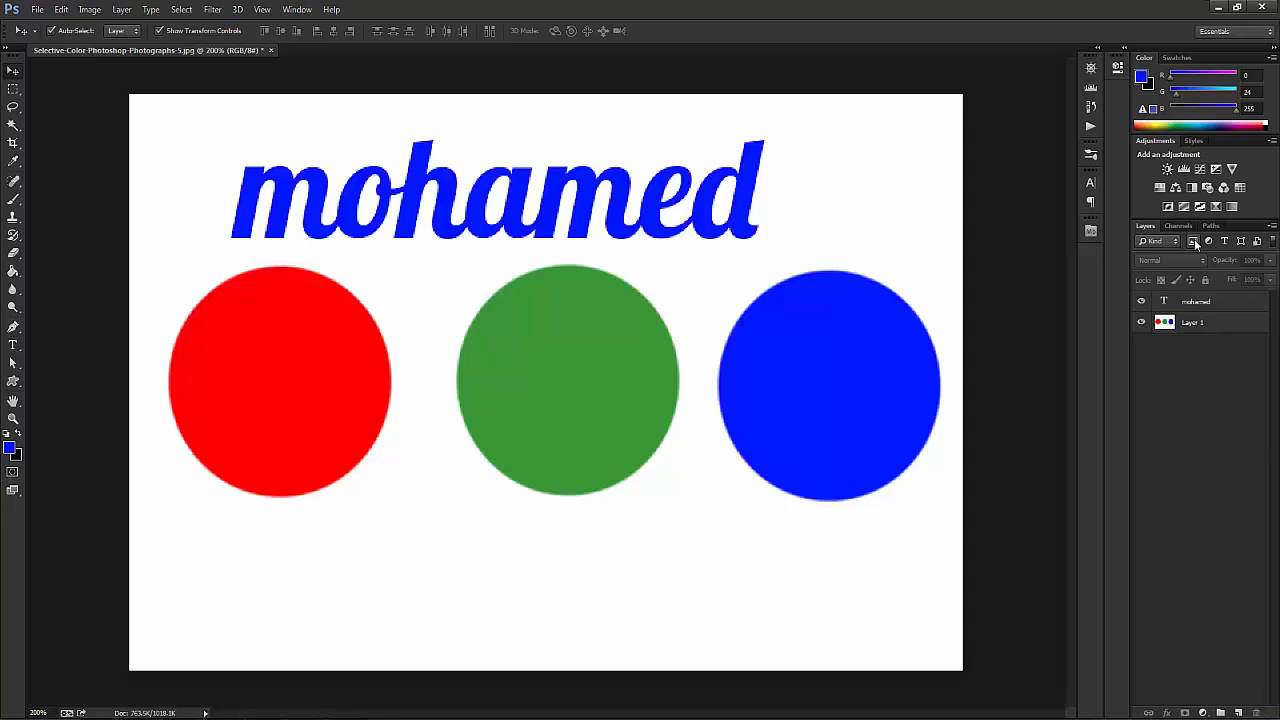
click(1194, 242)
click(1194, 242)
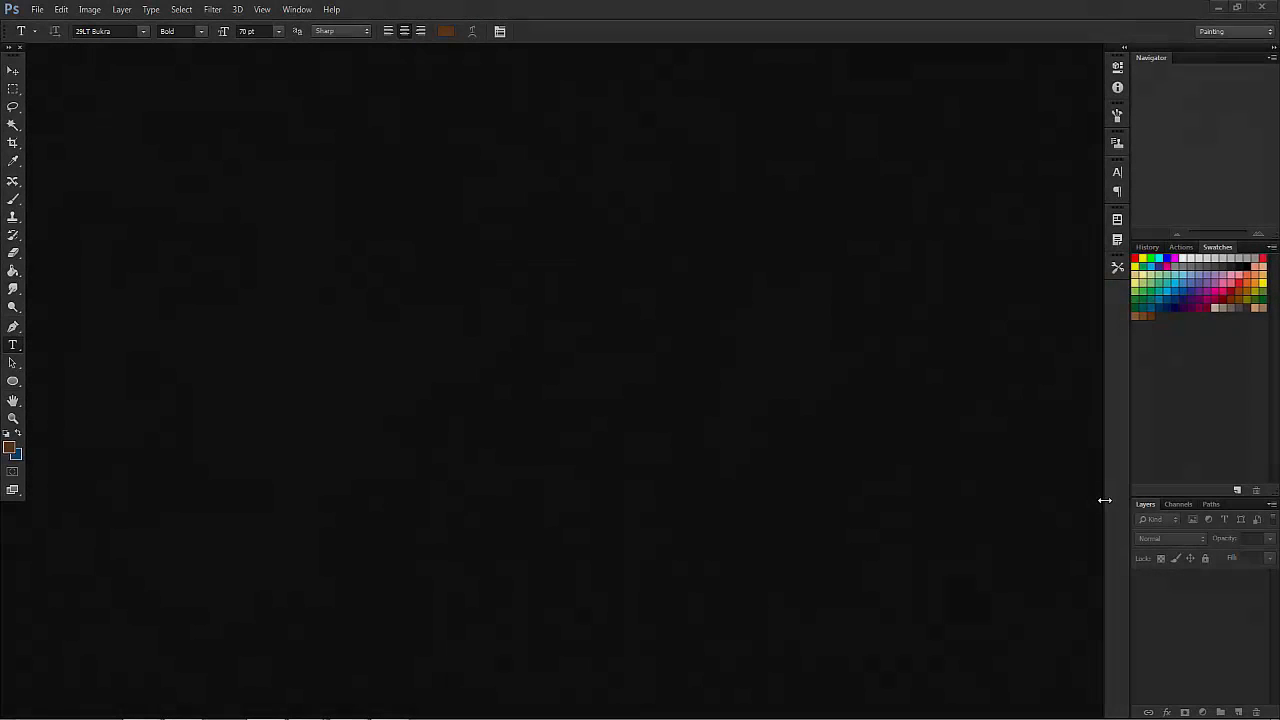
Step: Pick red from the swatches as the foreground colour and add it as a new swatch with the default name
click(1184, 272)
click(1135, 258)
click(1237, 491)
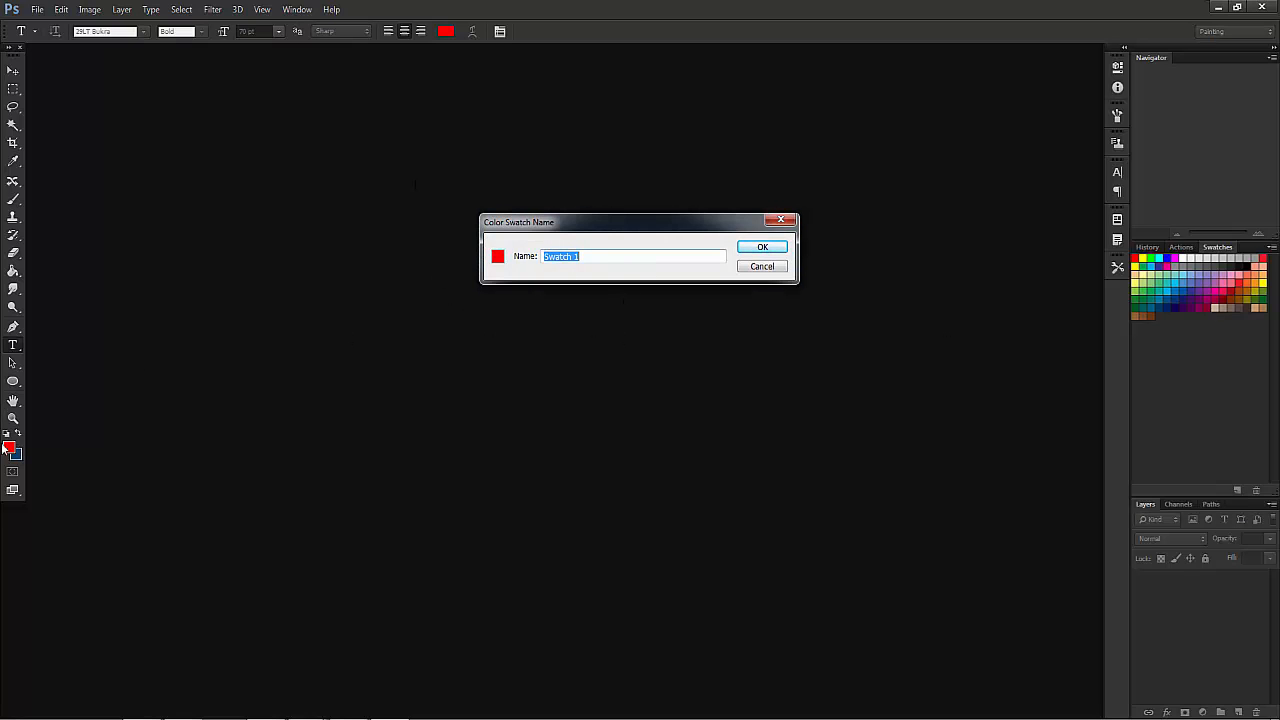
click(780, 250)
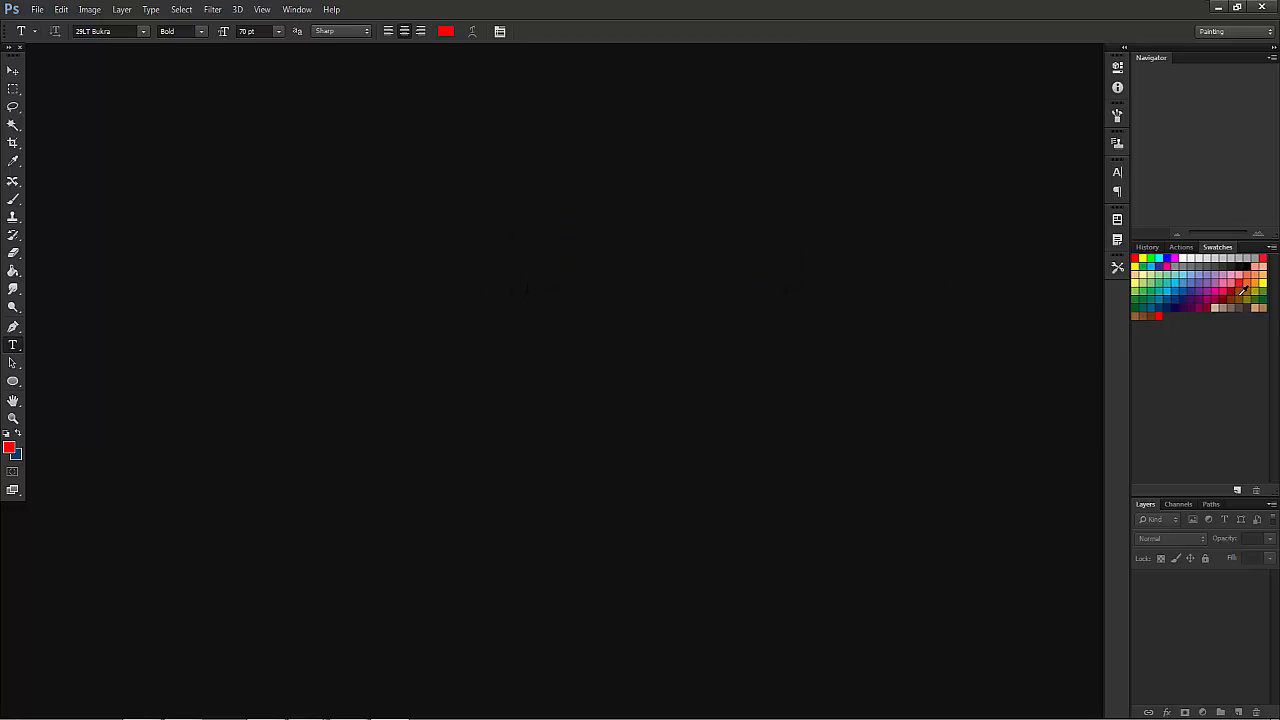
Step: Reset the colour swatches, replacing the current set with the default colours
click(1271, 248)
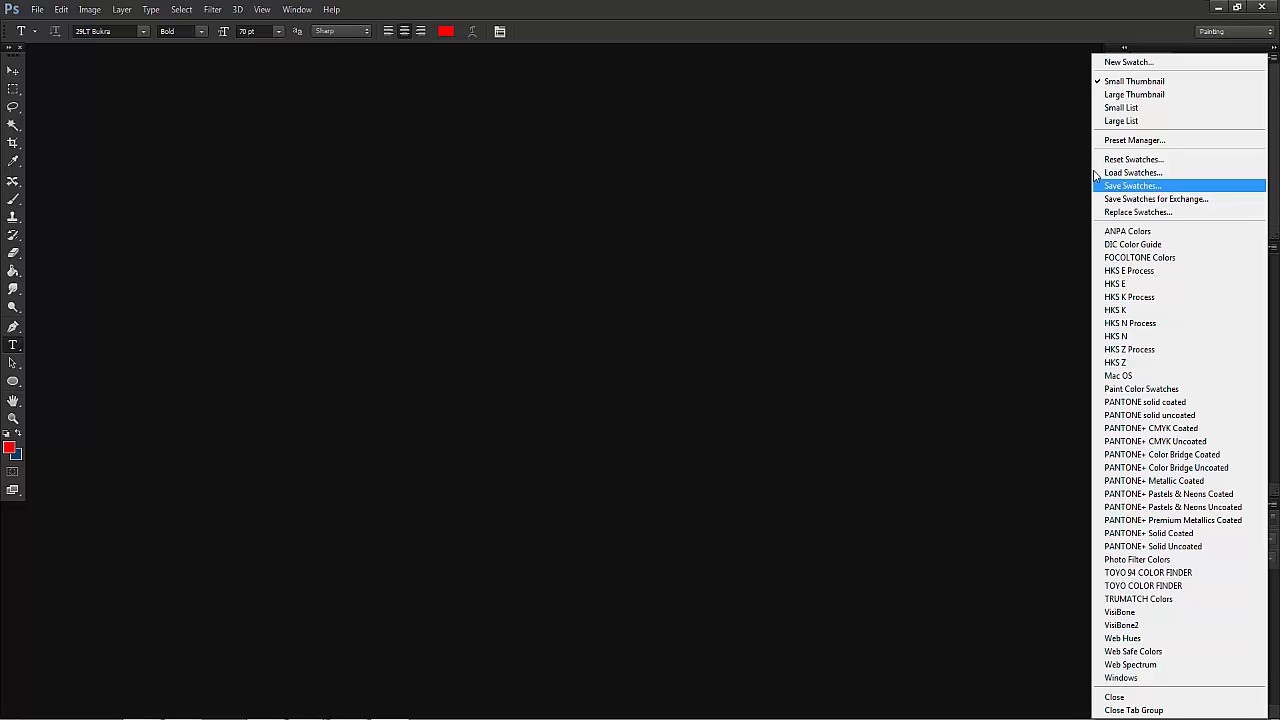
click(1153, 160)
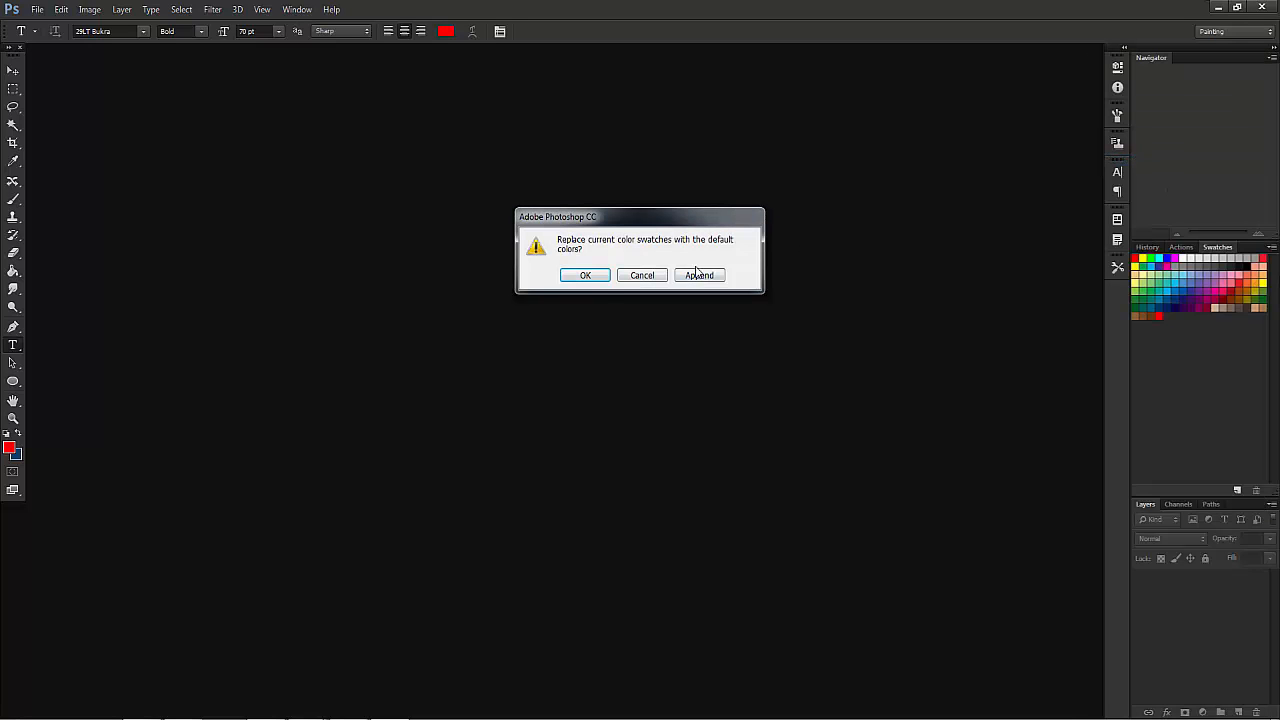
click(591, 281)
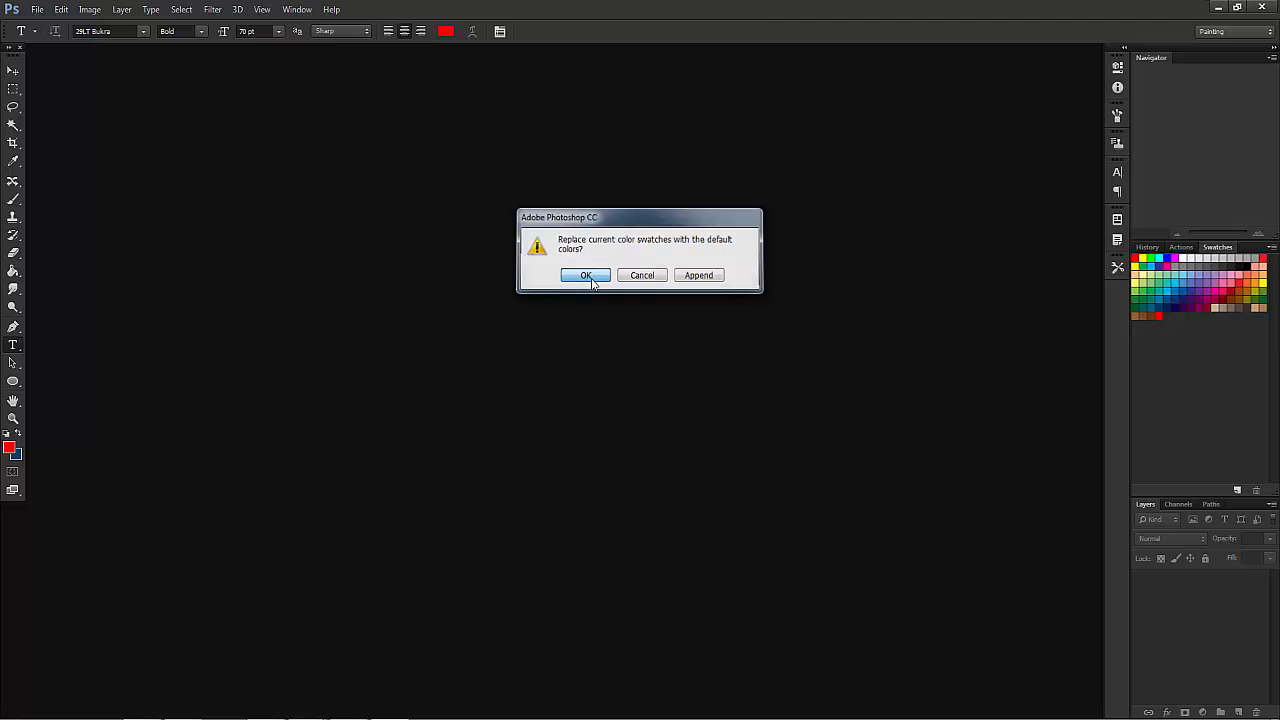
click(651, 277)
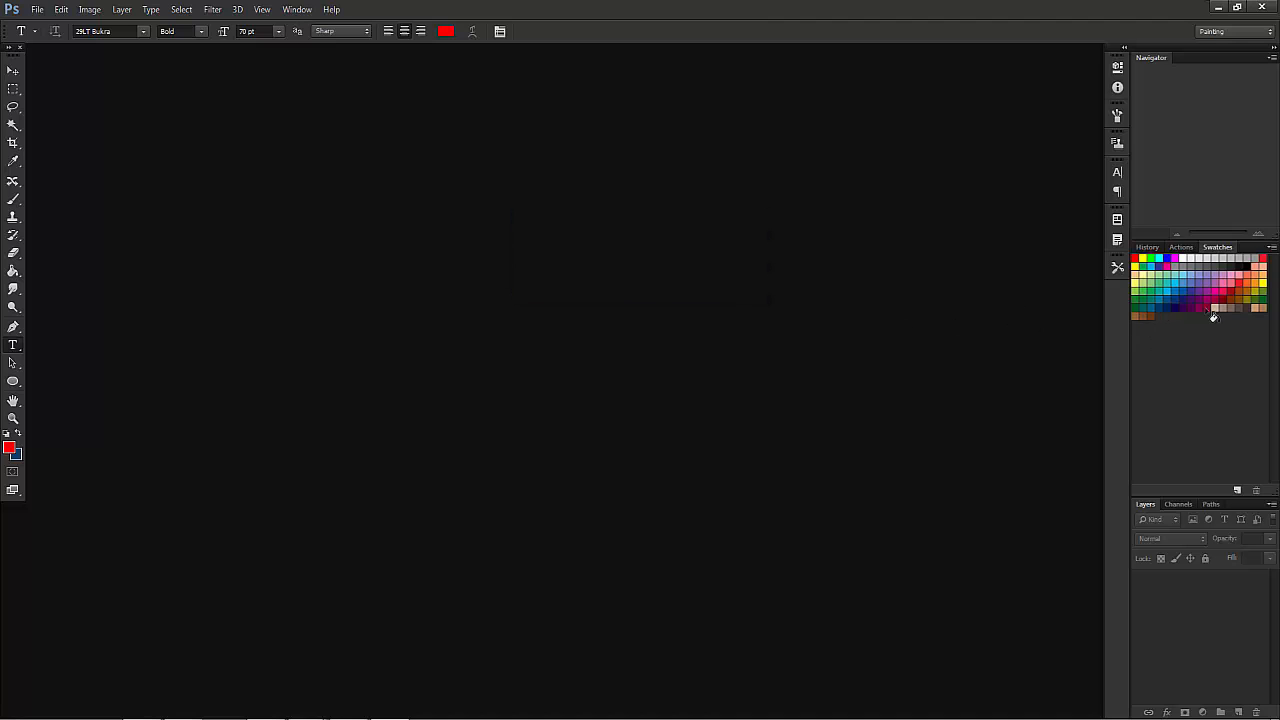